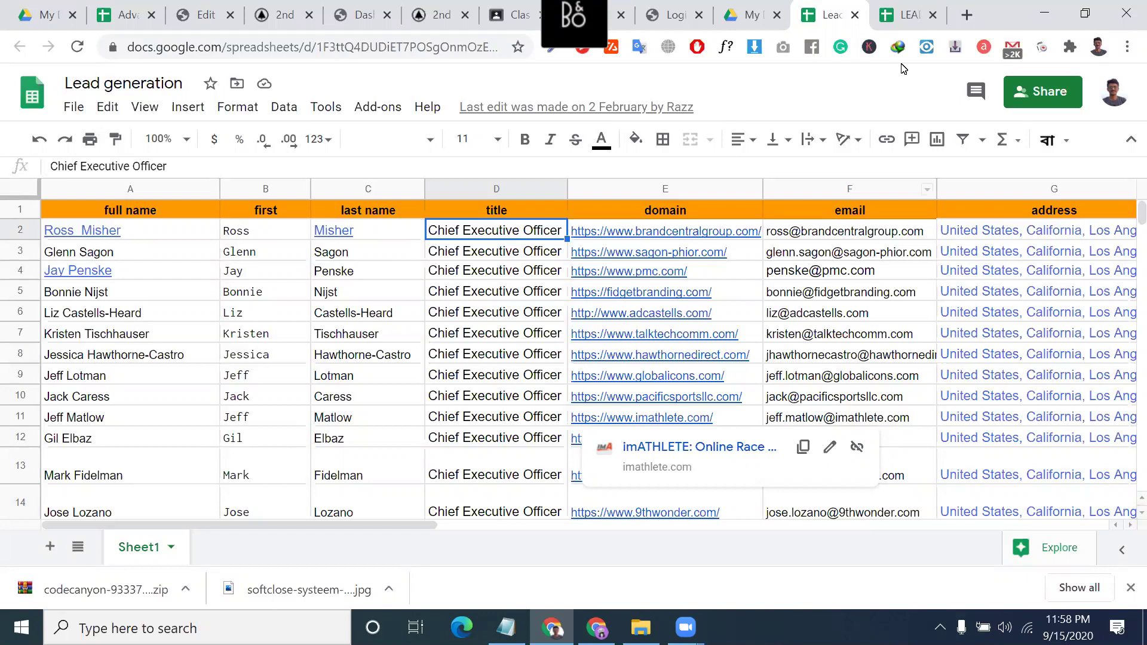
Open the Gmail inbox in a new browser tab.
left_click(966, 18)
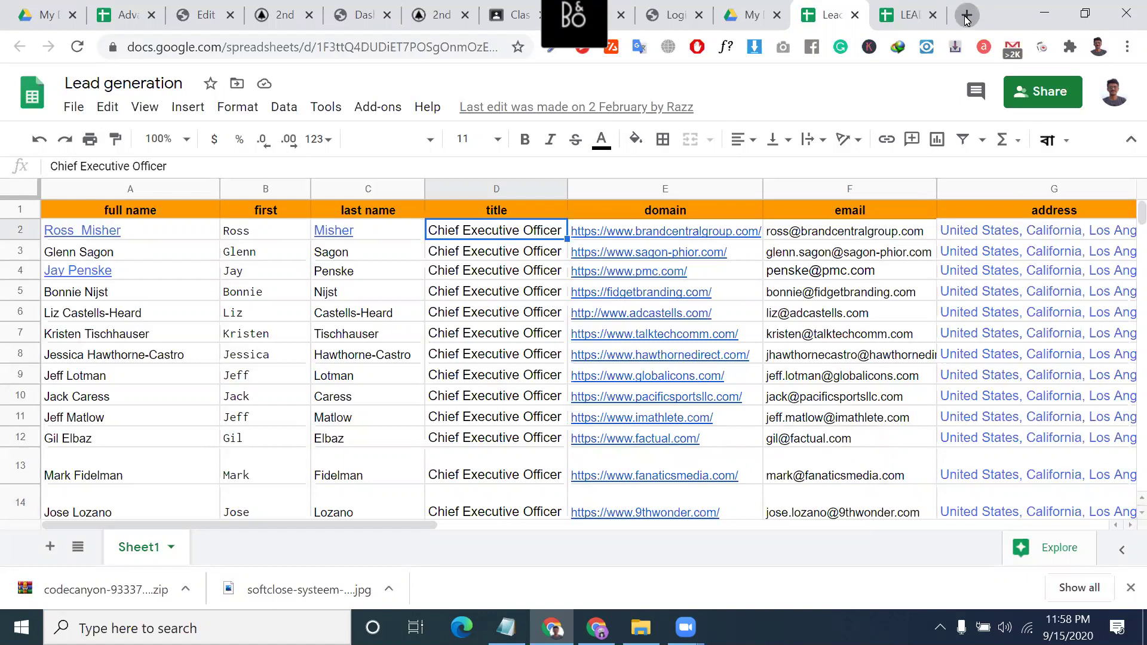
type("G")
key("BackSpace")
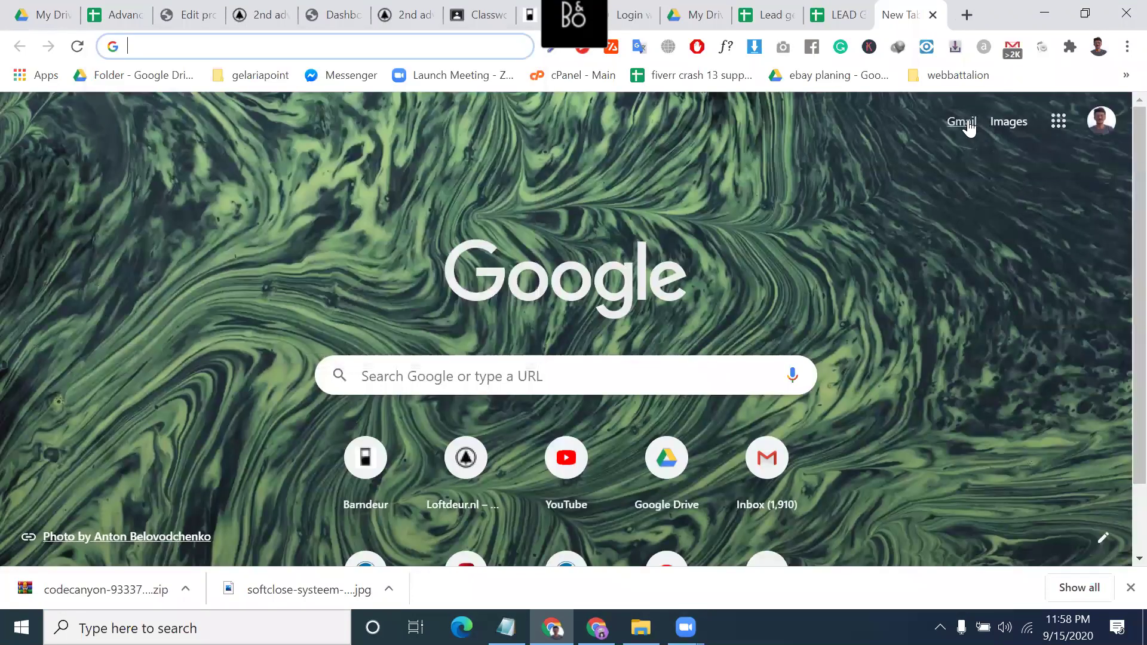
left_click(968, 127)
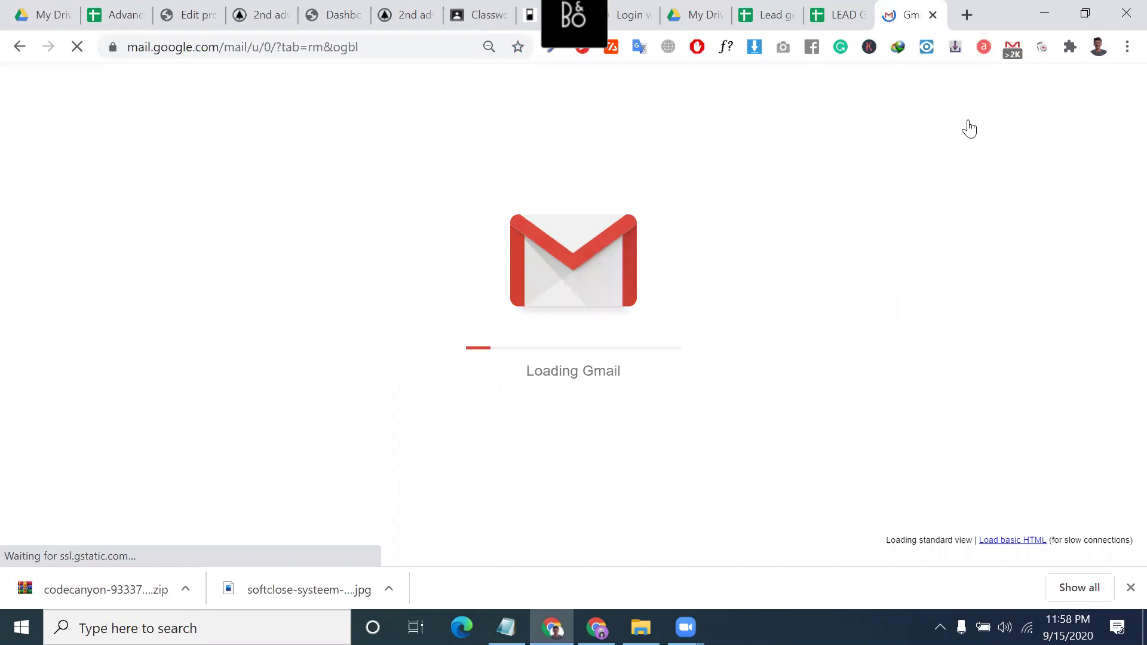
left_click(969, 128)
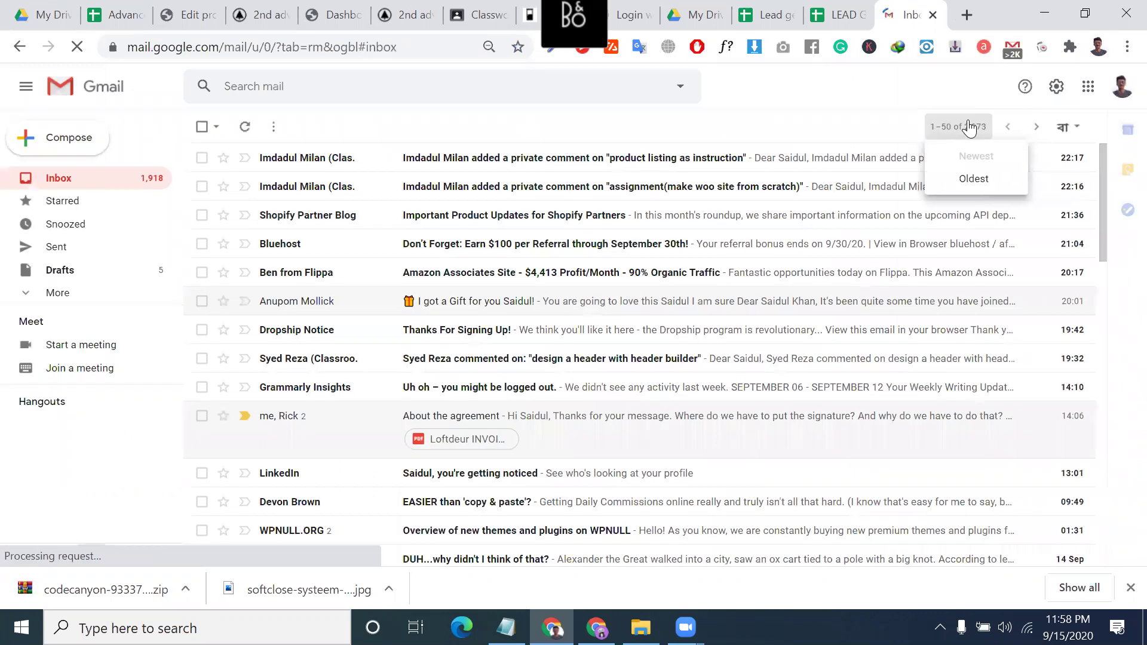
Look over the LEAD GEN - Project-01 contact list and the Lead generation sheet with its names, domains and emails.
left_click(854, 7)
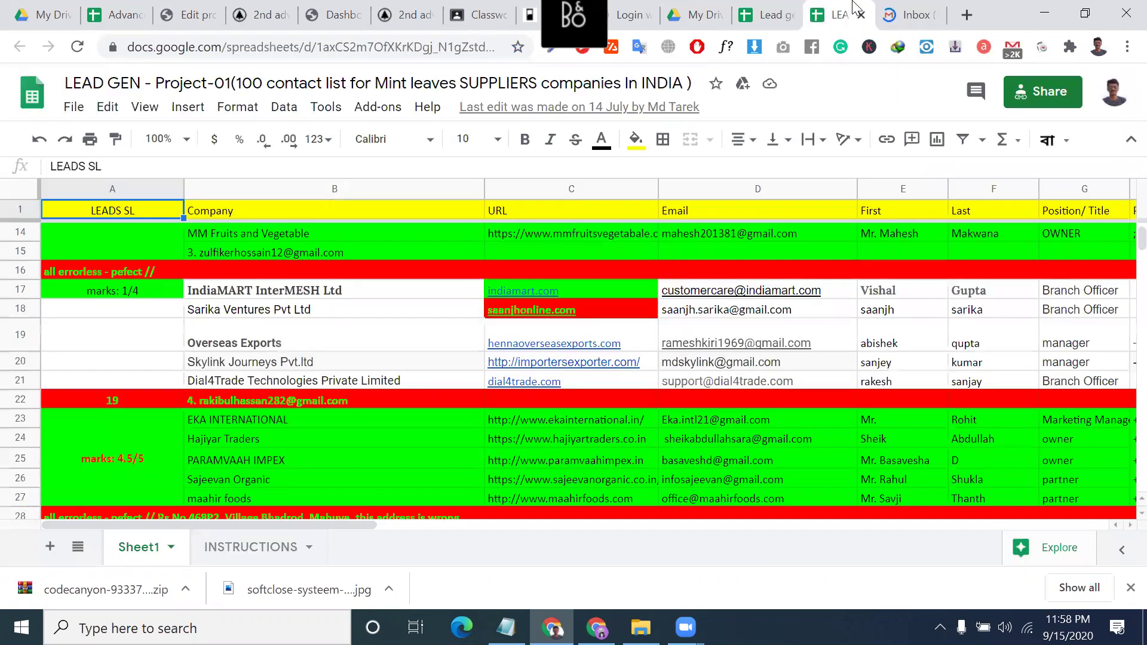
left_click(770, 14)
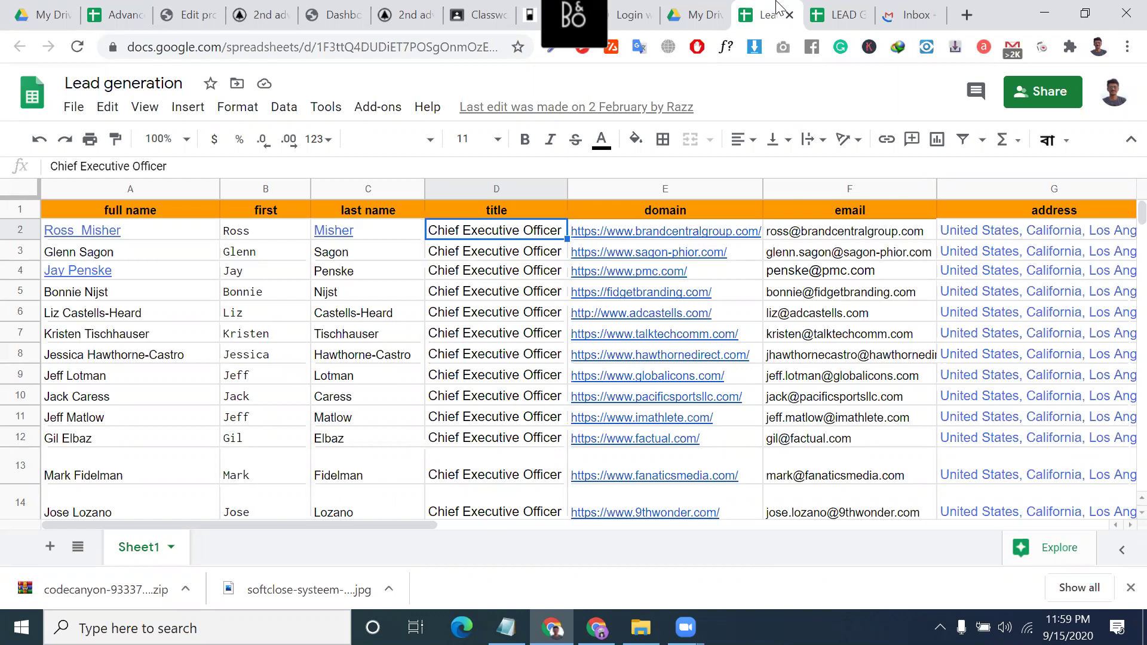
left_click(550, 565)
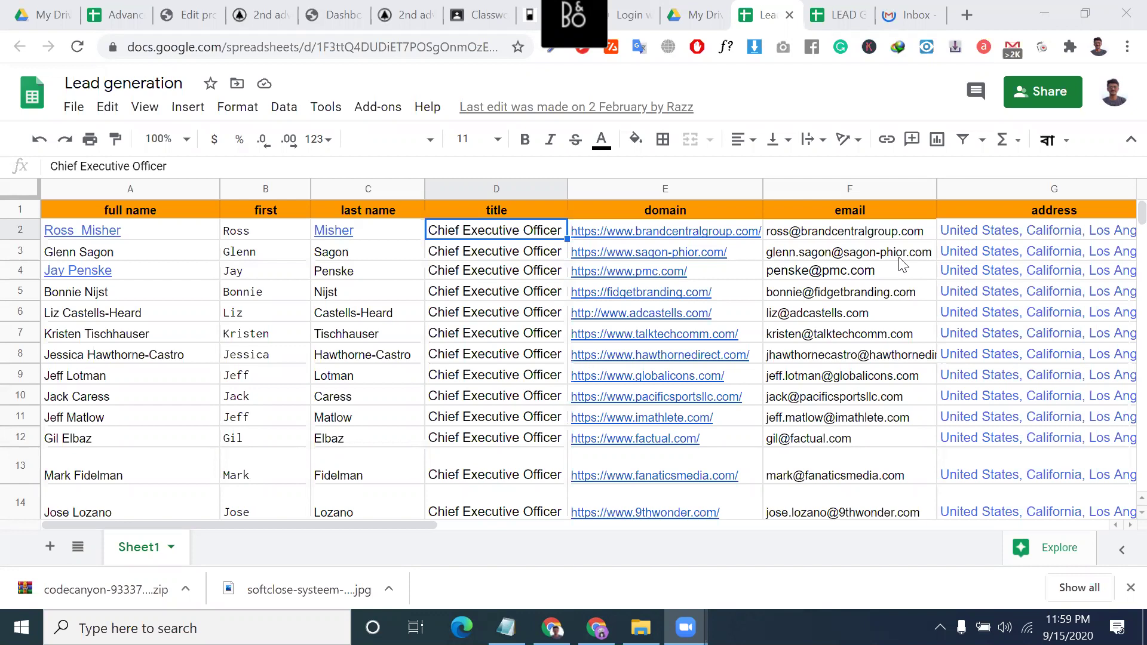
Go back to Gmail, read the Flippa email about the Amazon Associates site, and return to the inbox.
left_click(896, 8)
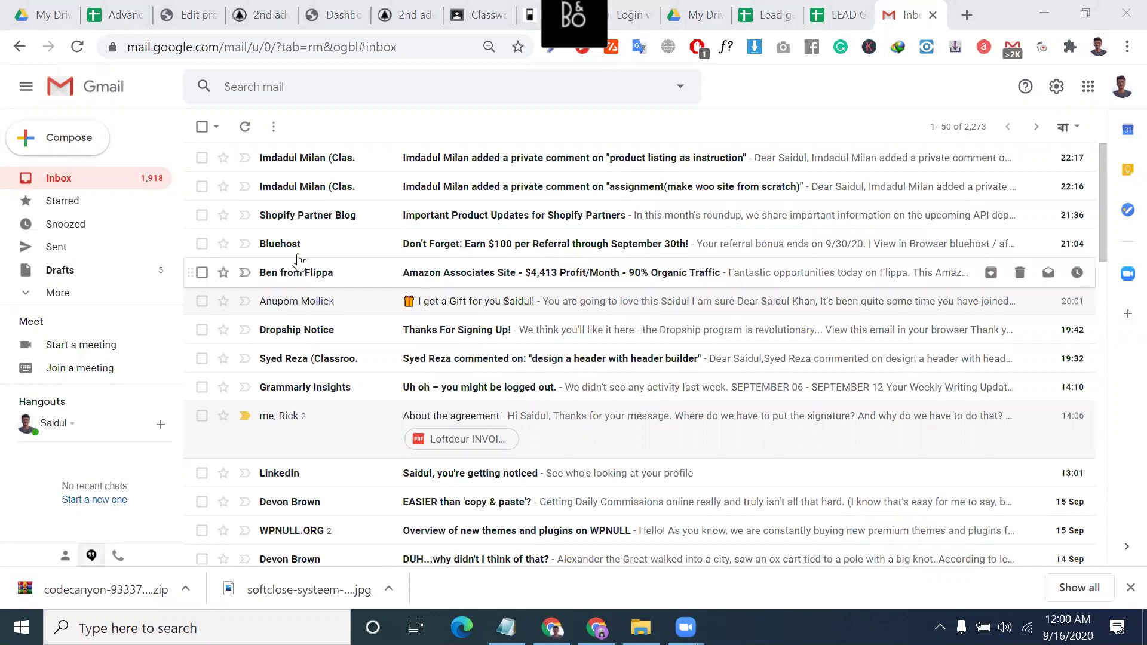
left_click(427, 279)
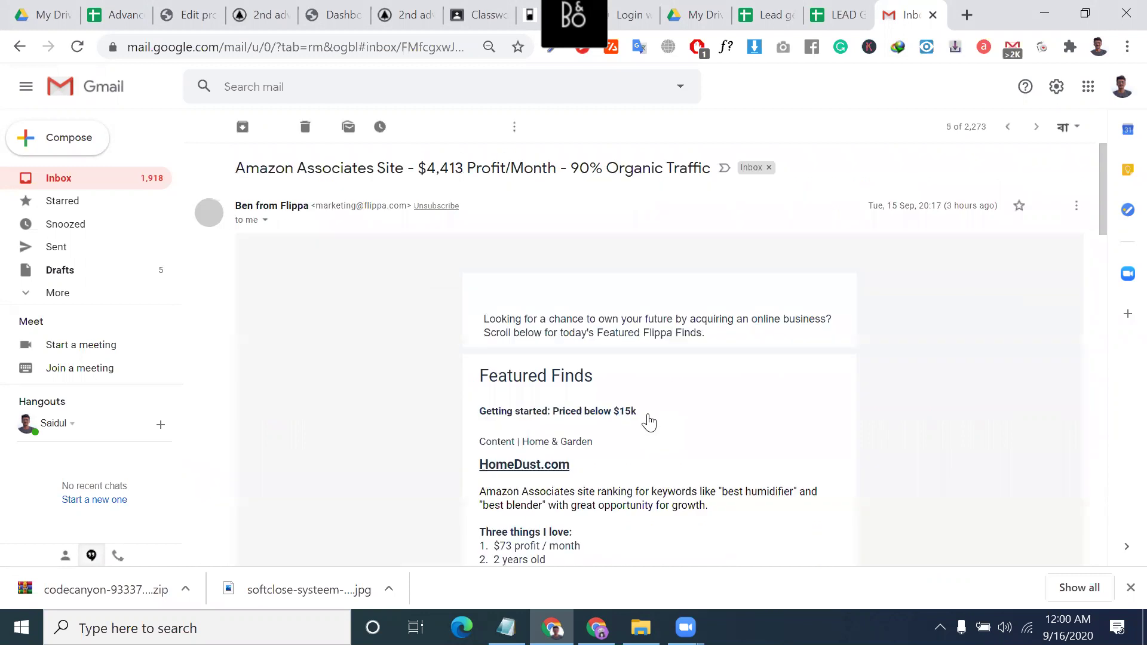
scroll(648, 423, "down", 3)
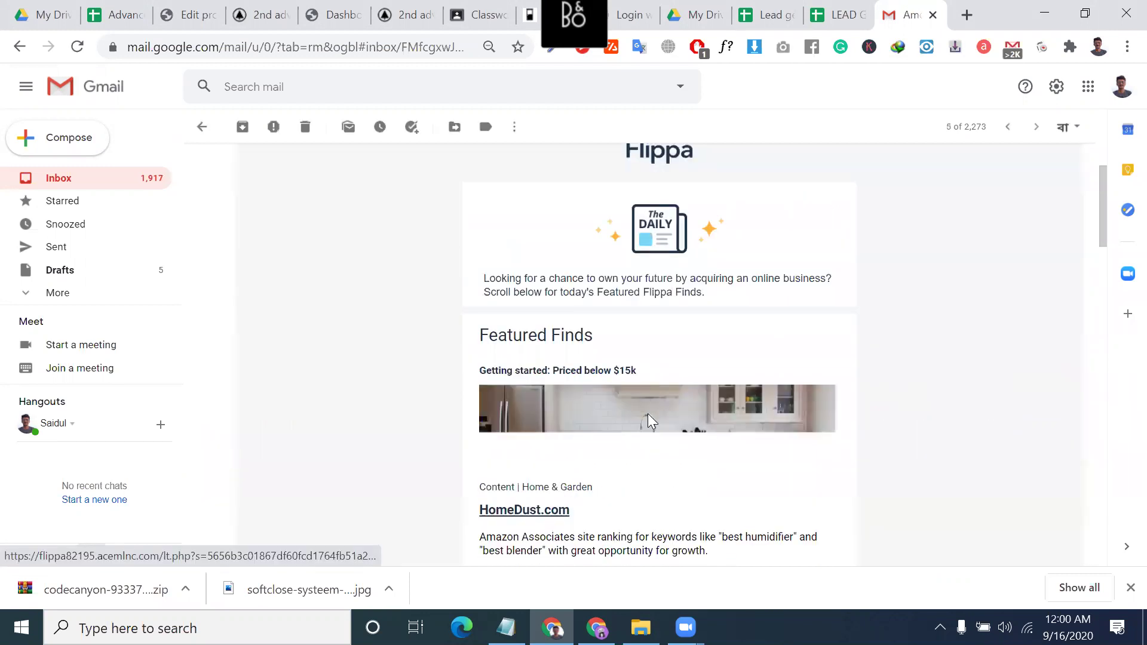
scroll(648, 413, "down", 3)
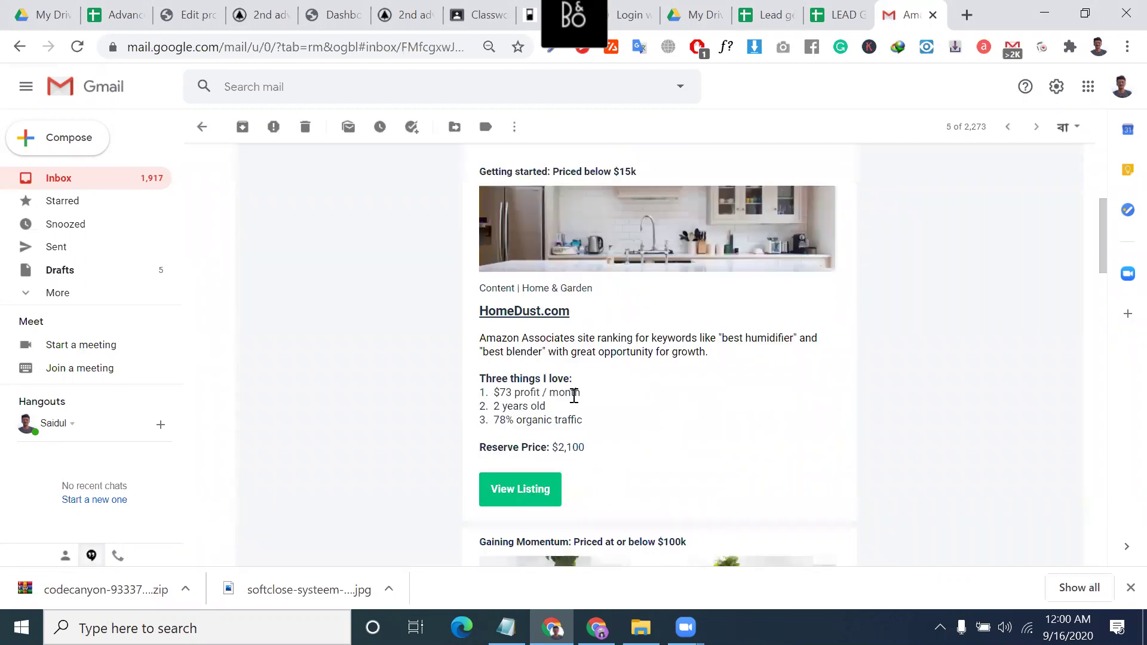
double_click(571, 448)
left_click(216, 135)
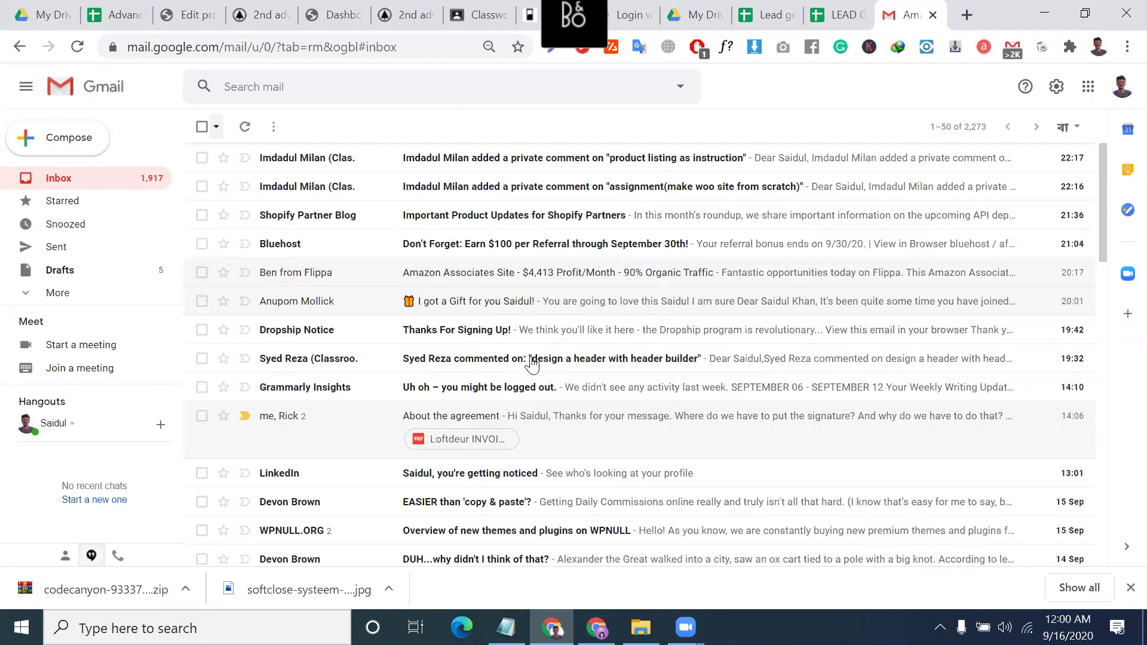
Open the Grammarly Insights email and read its weekly activity sections down to the footer, highlighting the productivity login reminder.
scroll(531, 363, "down", 1)
left_click(531, 362)
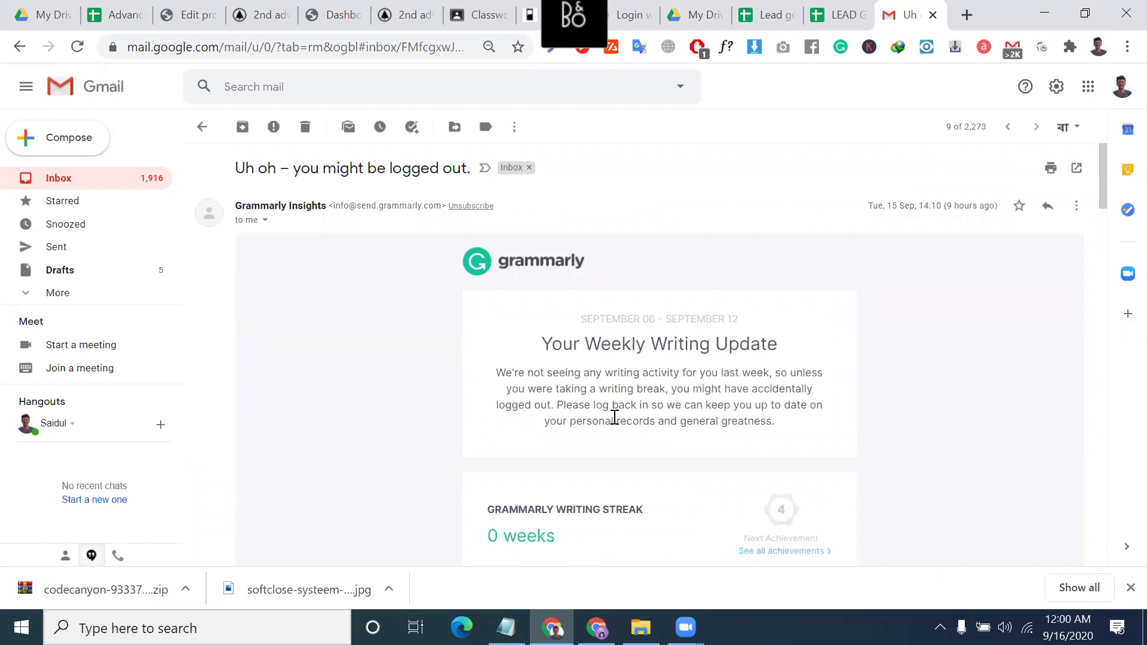
scroll(614, 416, "down", 4)
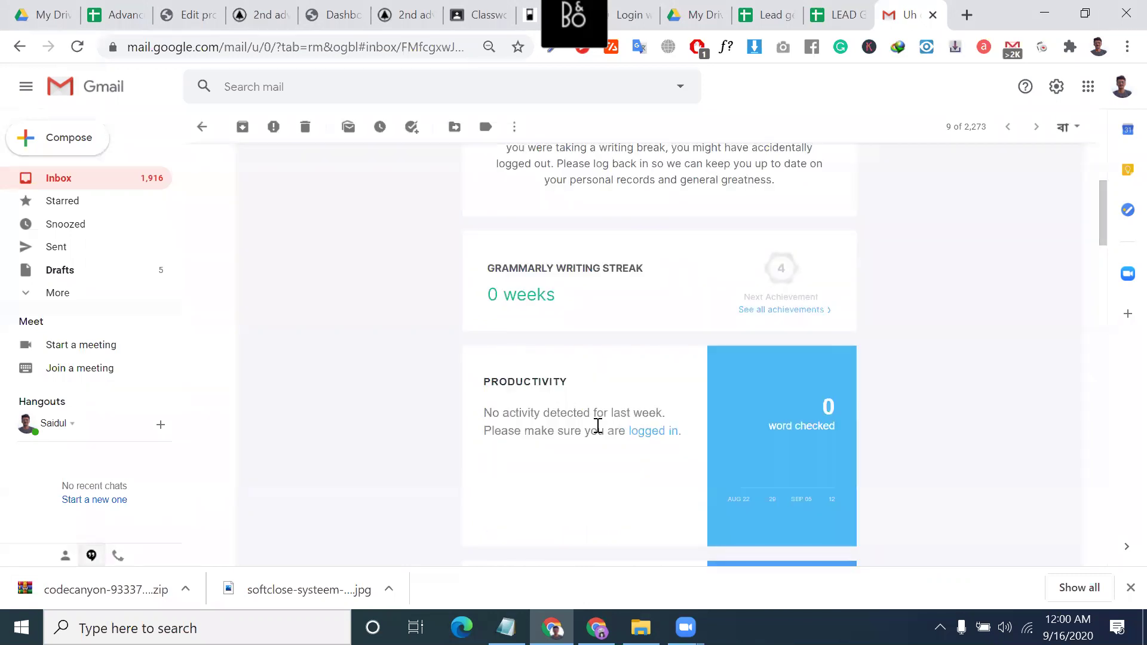
triple_click(597, 426)
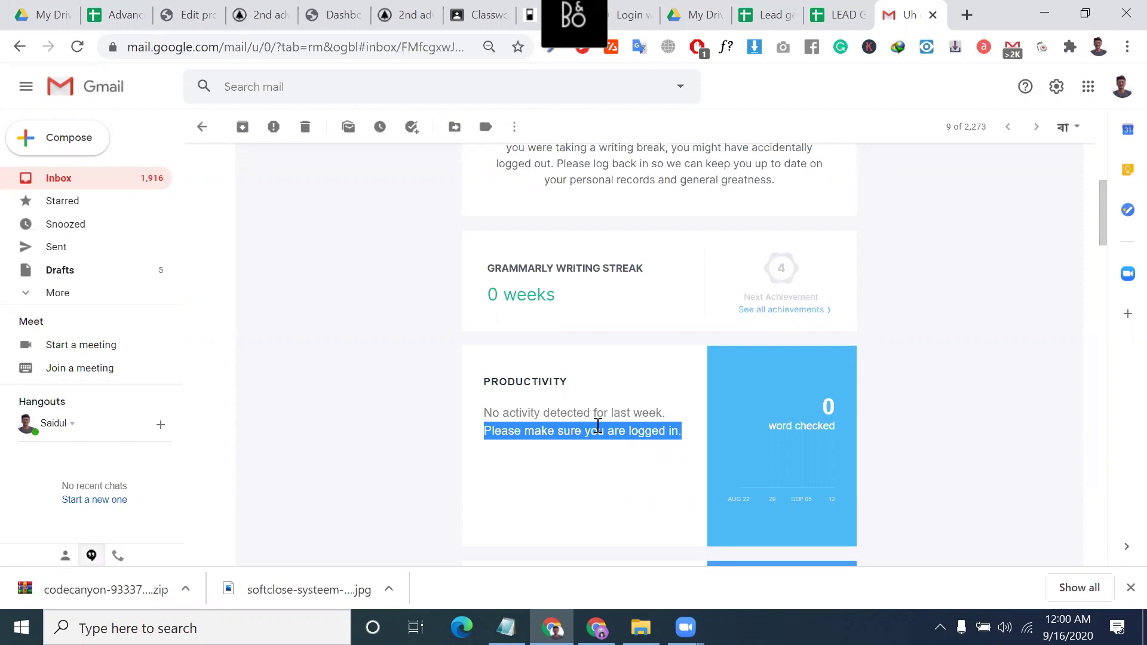
scroll(610, 378, "down", 10)
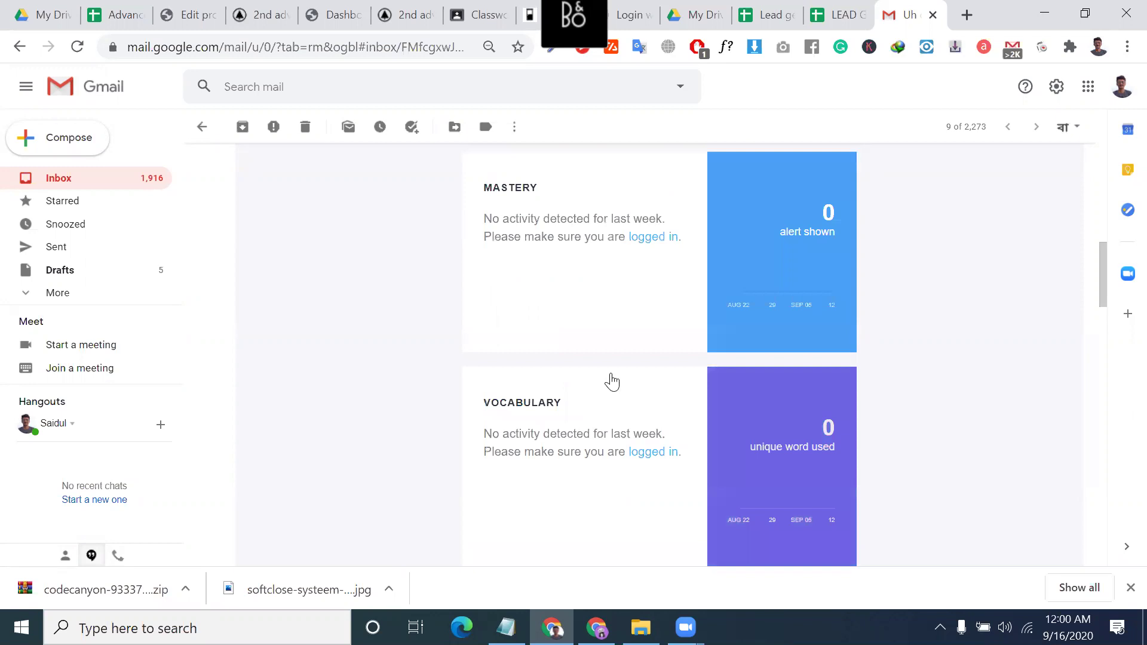
scroll(611, 378, "down", 10)
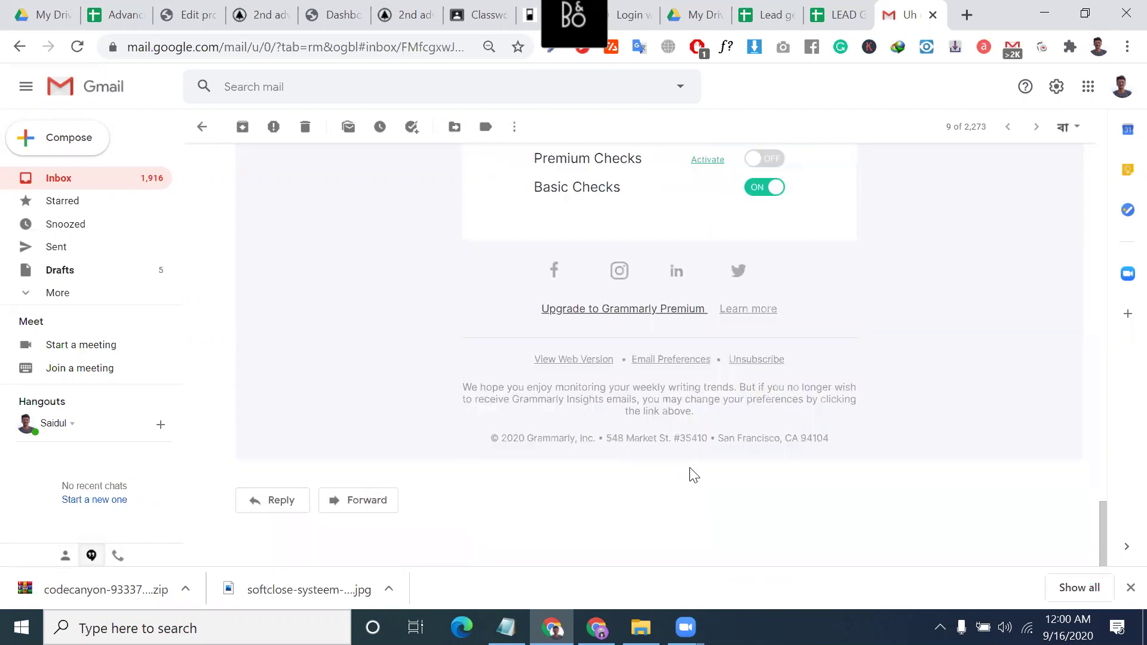
Review the Grammarly email's features and stories, highlight the heading "Your Weekly Writing Update", and return to the inbox.
scroll(766, 360, "up", 3)
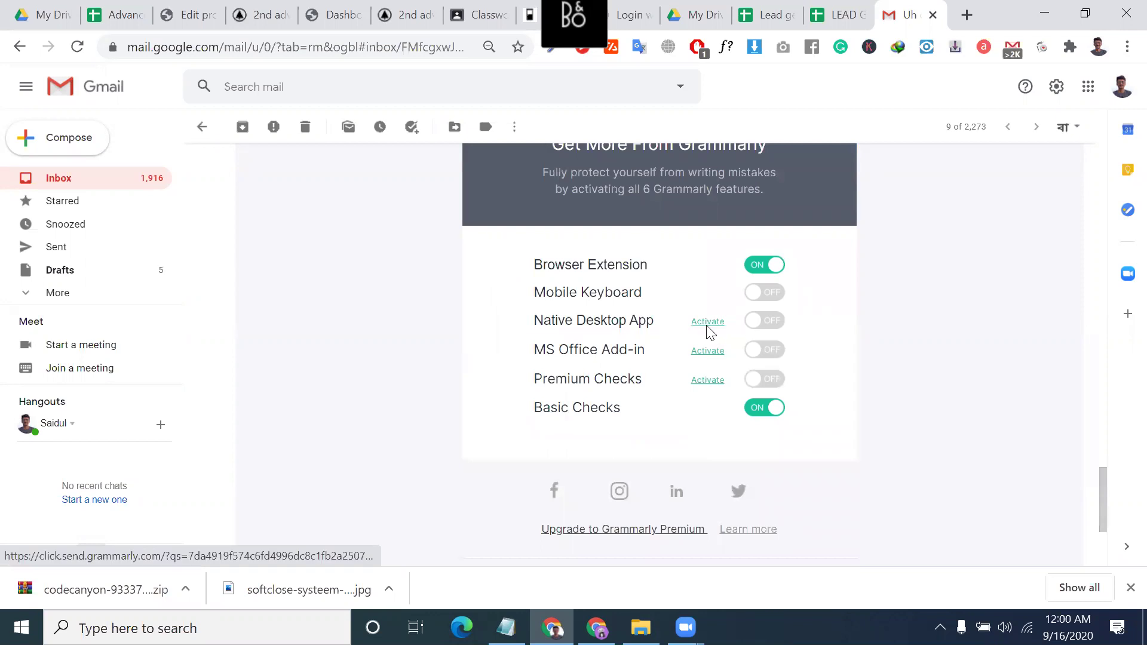
scroll(598, 311, "down", 5)
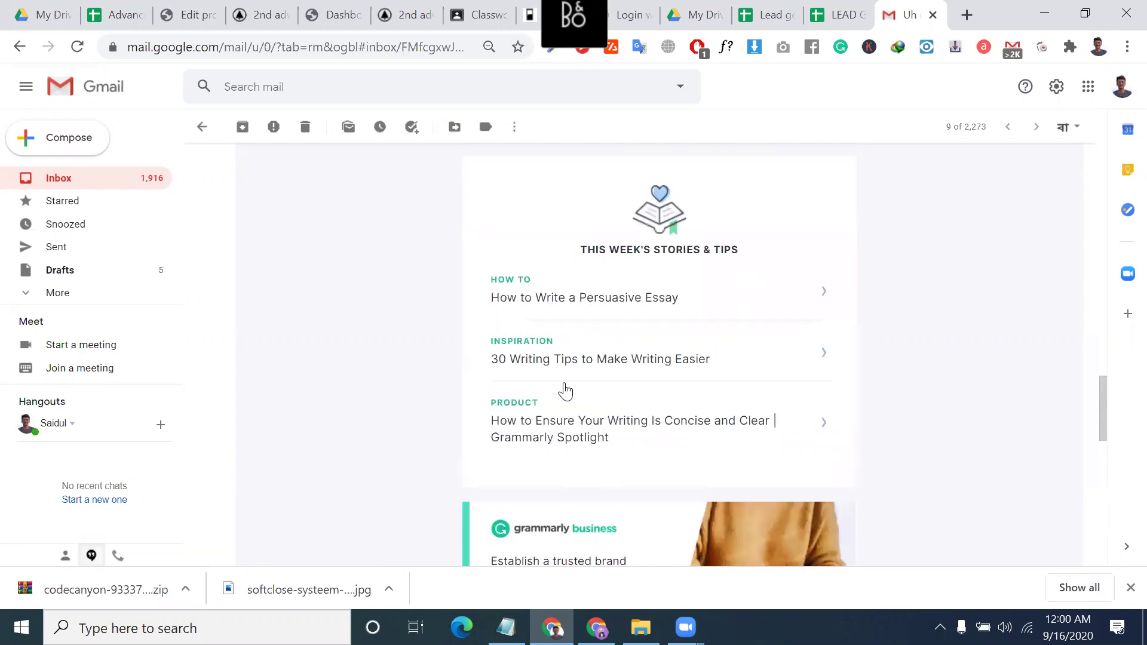
scroll(563, 389, "up", 1)
scroll(581, 353, "up", 5)
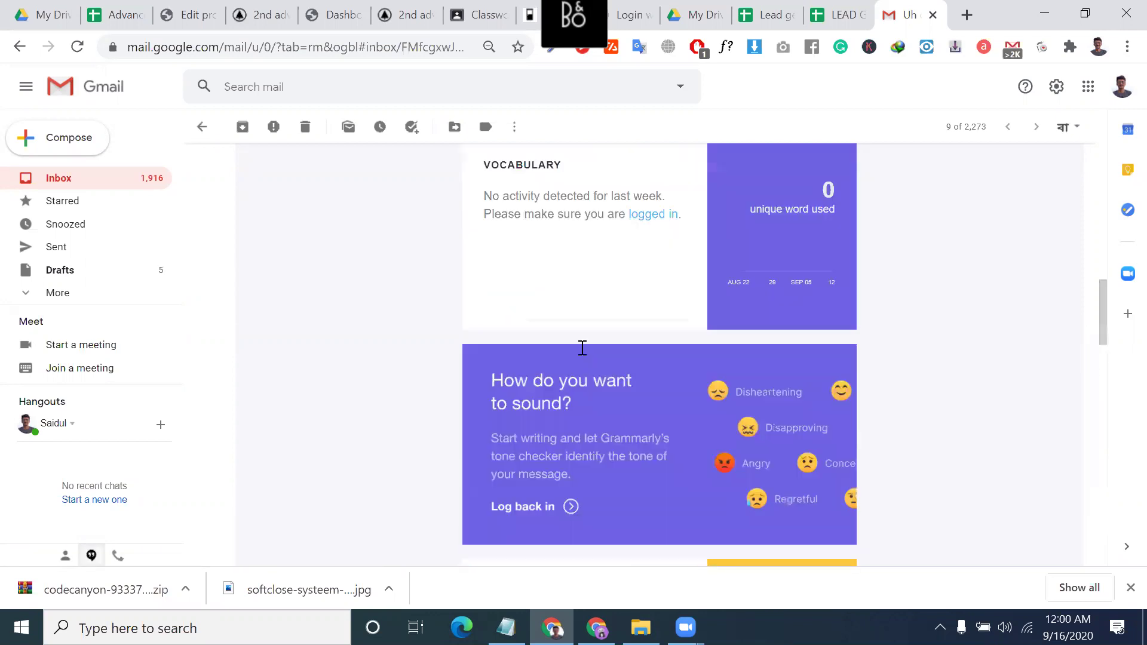
scroll(657, 344, "up", 8)
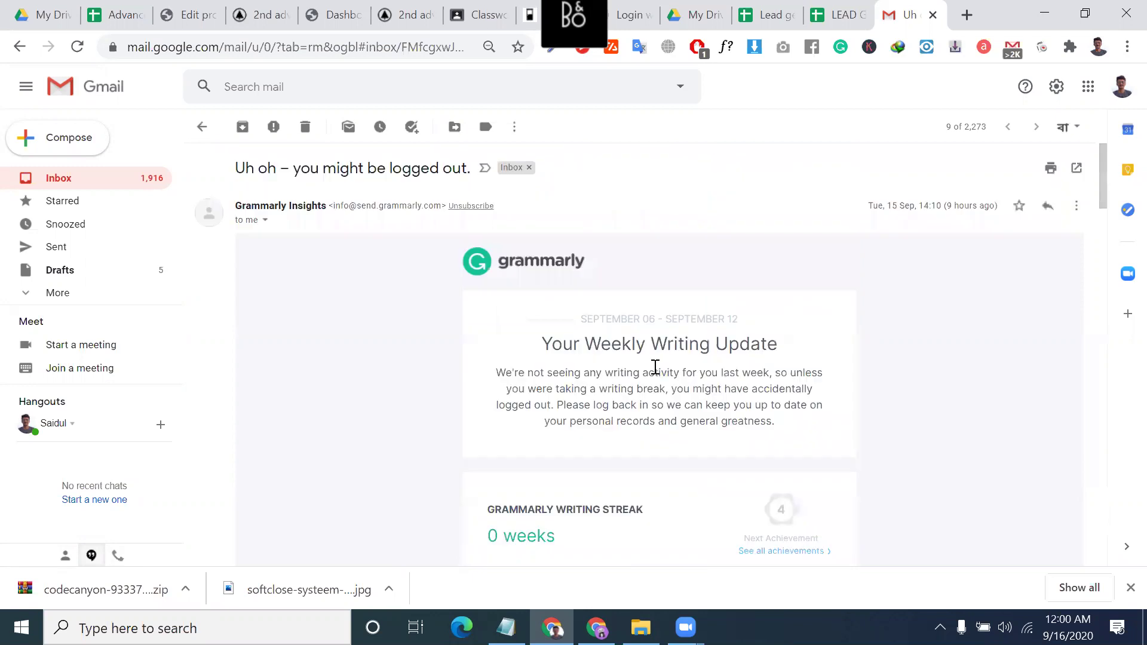
triple_click(697, 336)
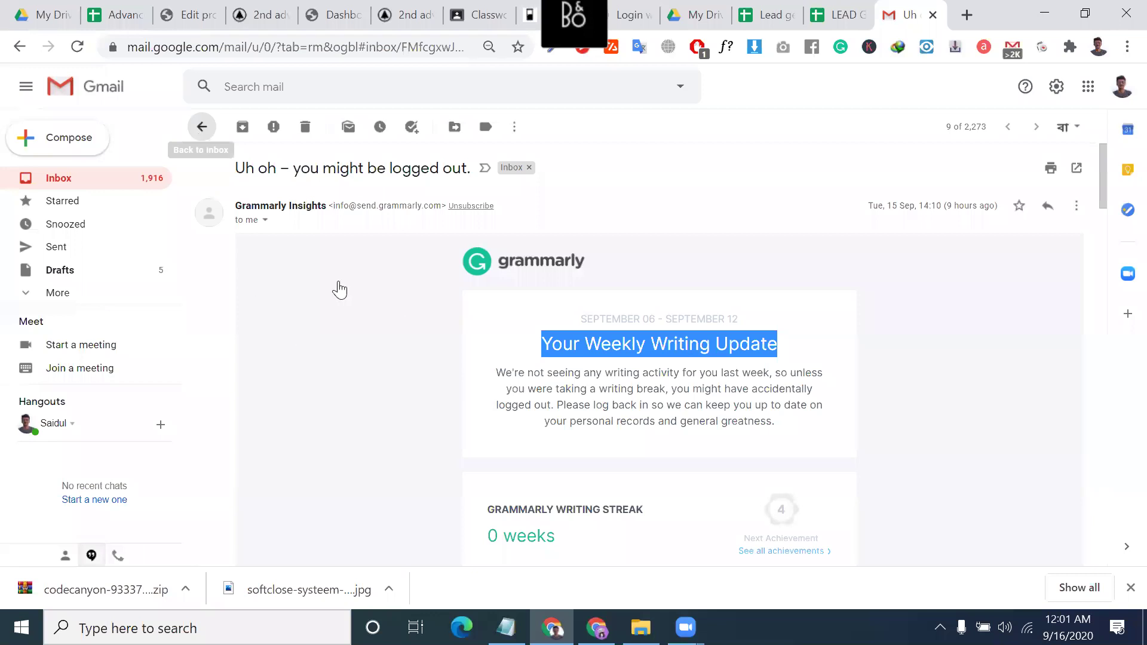
key("u")
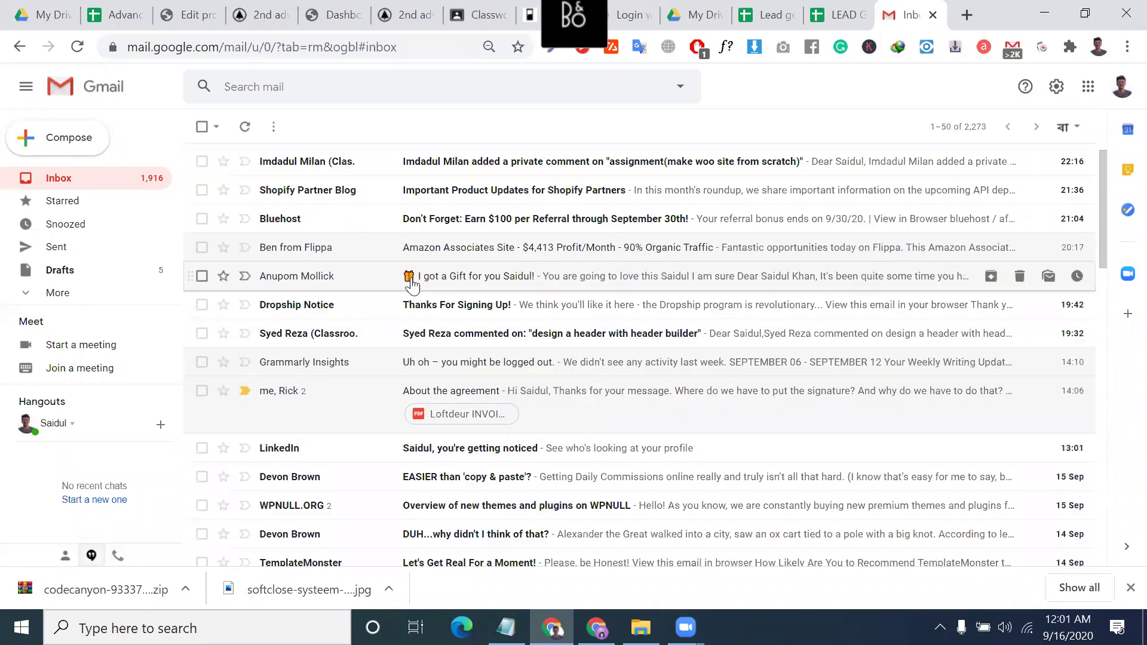
Open the Bluehost $100 referral email, highlight its "Earn $100 per Referral through September 30th" heading, and return to the inbox.
left_click(475, 220)
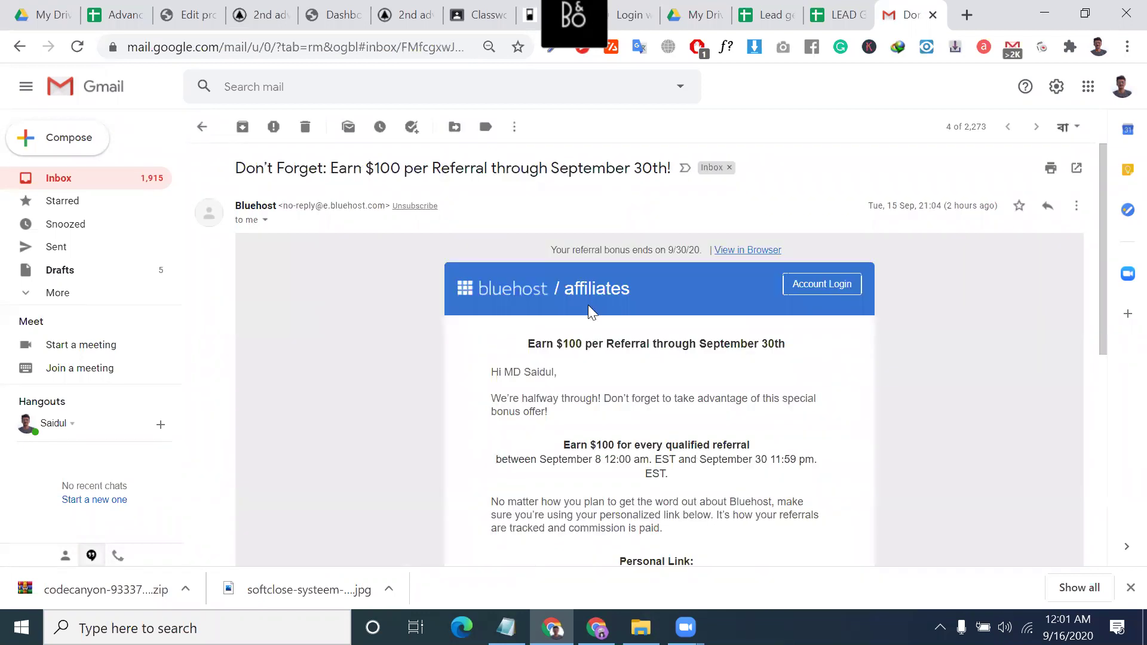
scroll(587, 305, "down", 1)
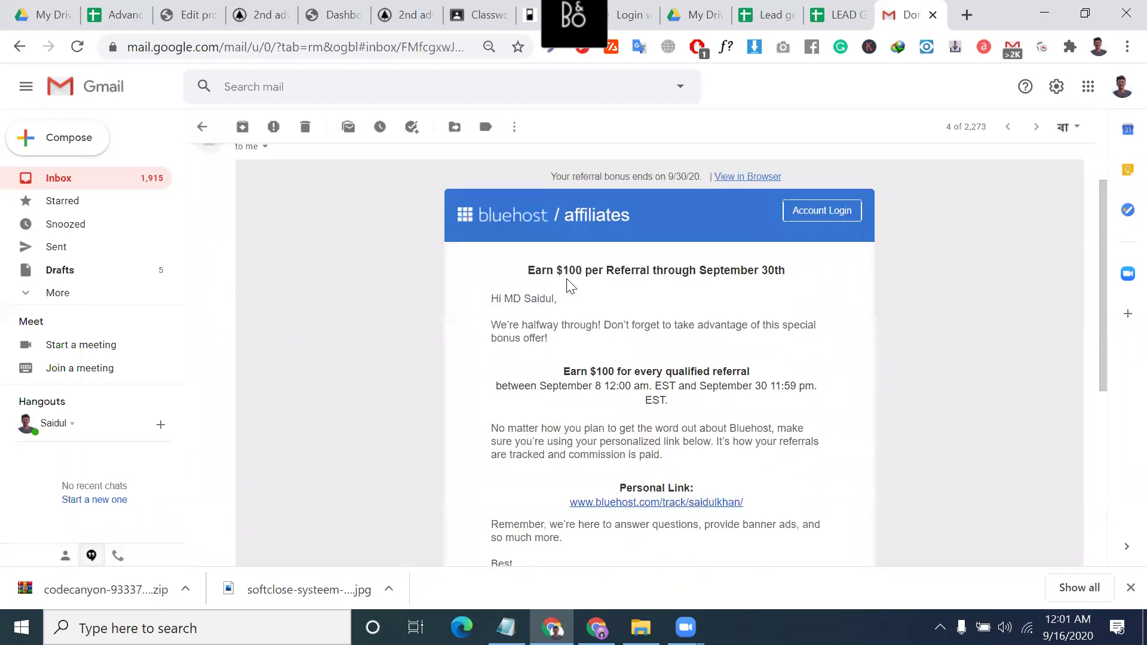
double_click(644, 278)
triple_click(646, 285)
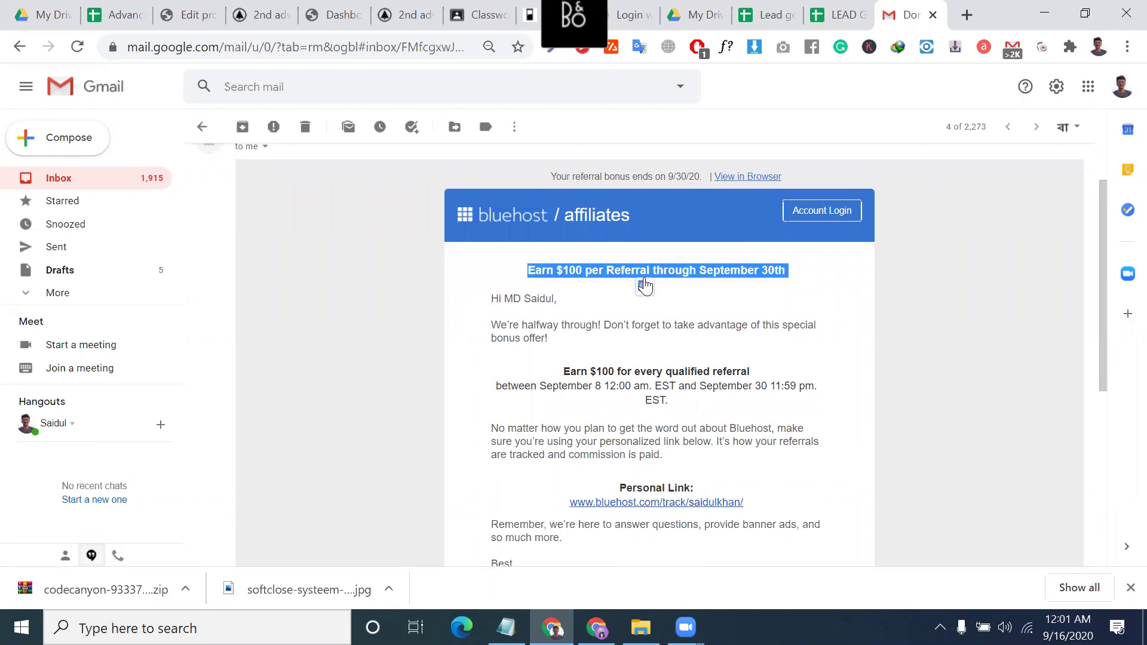
left_click(644, 286)
key("Escape")
left_click(214, 135)
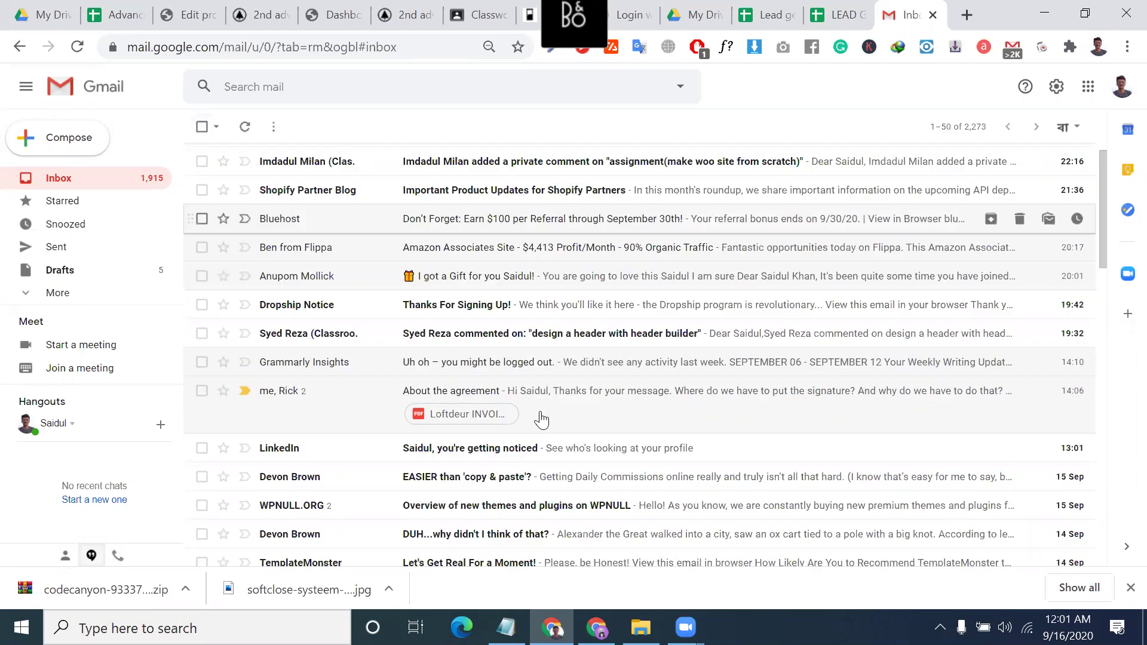
Open the AliExpress email "Deals to help you de-stress" and examine its product offers down to the Discover More section.
scroll(376, 502, "down", 3)
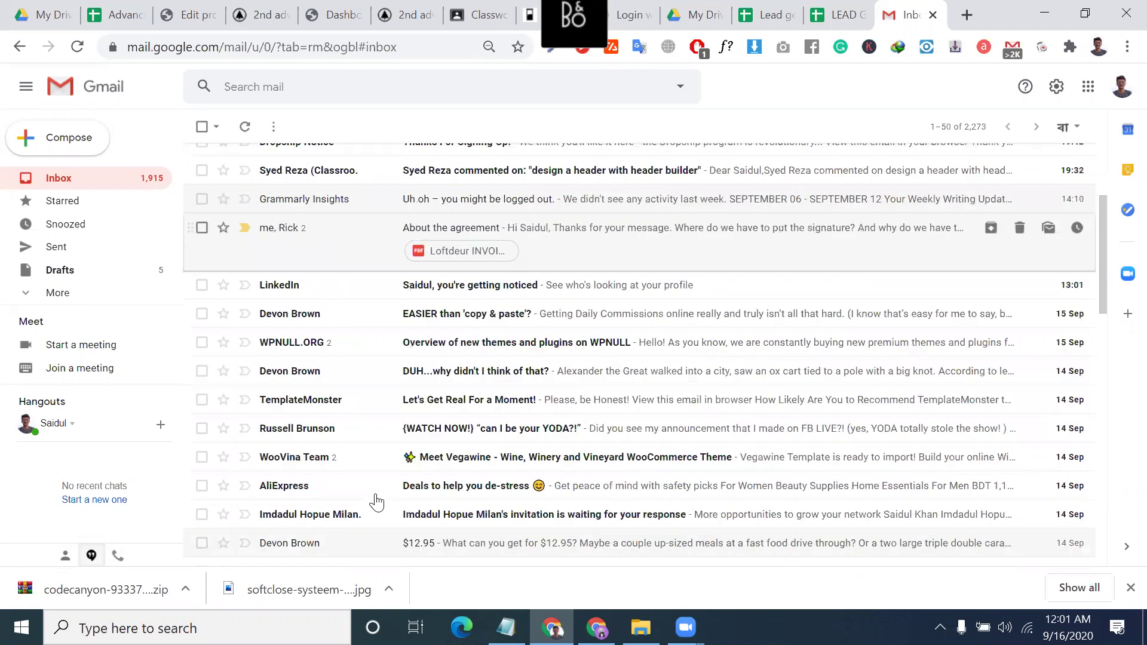
scroll(358, 271, "down", 4)
left_click(359, 266)
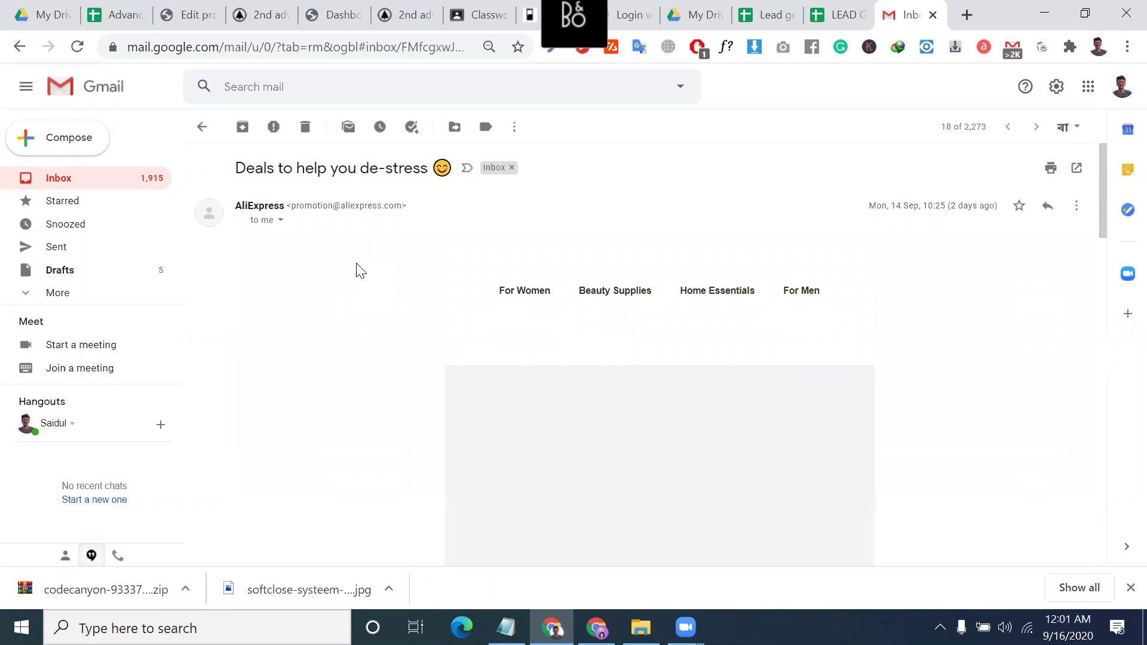
scroll(358, 271, "down", 2)
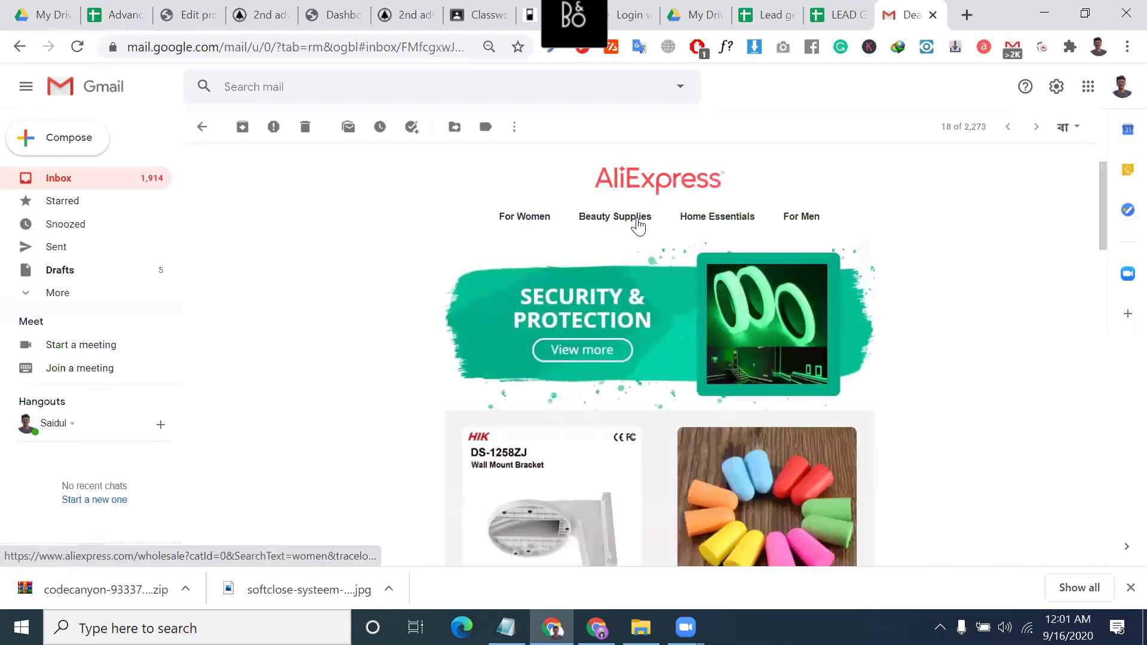
scroll(722, 402, "down", 3)
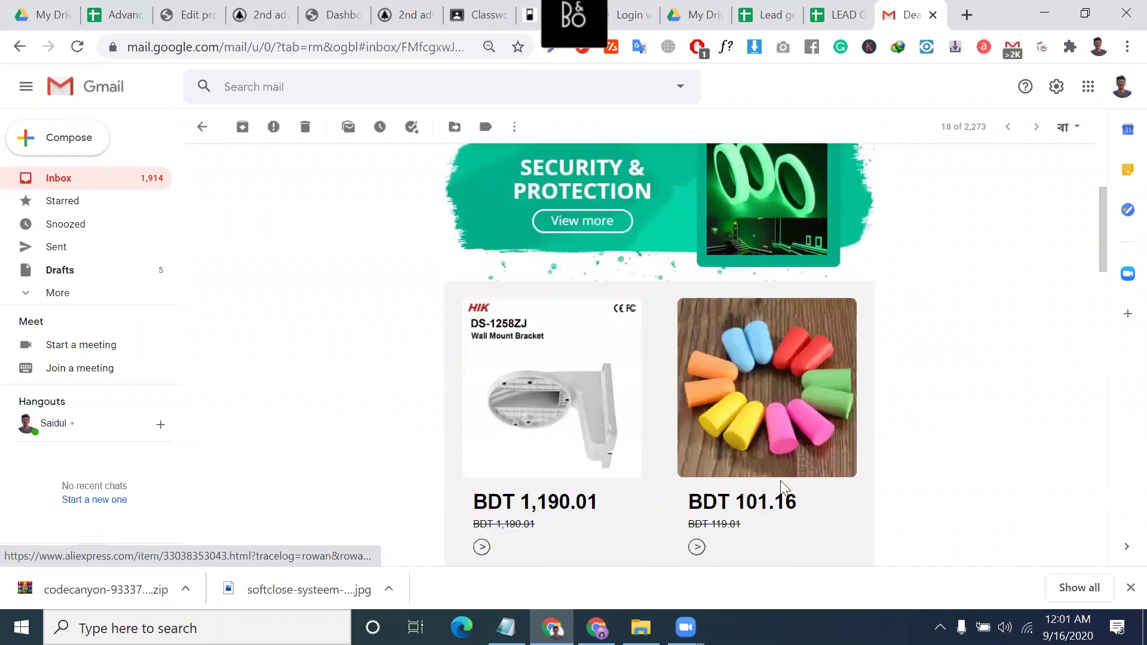
scroll(621, 478, "down", 3)
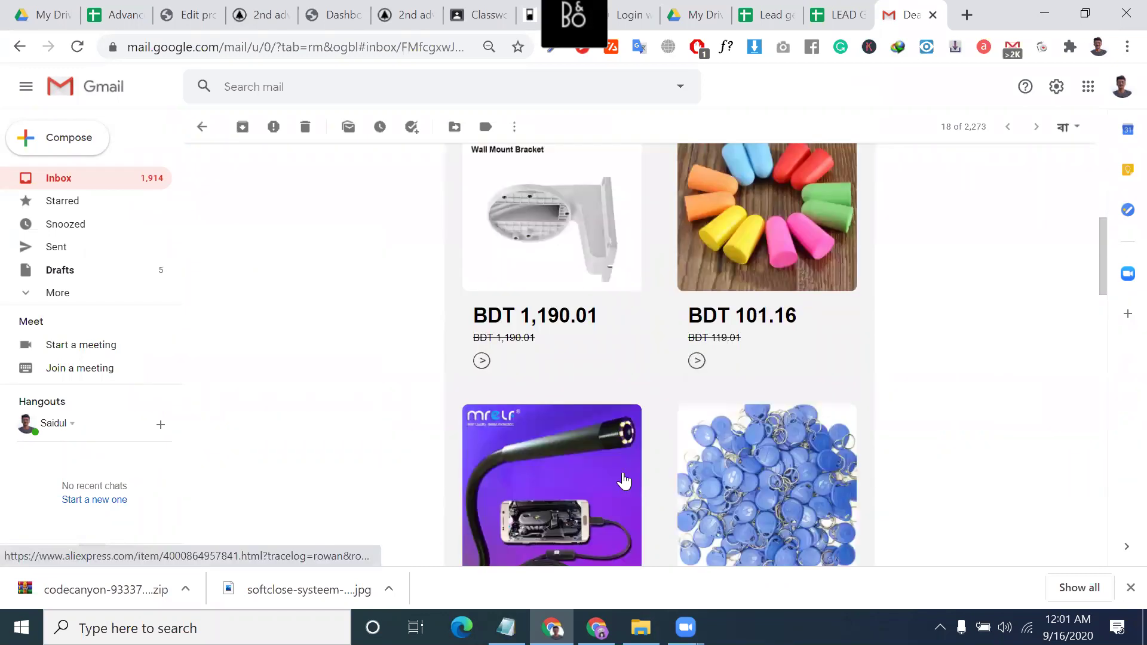
scroll(623, 478, "down", 3)
scroll(623, 477, "down", 6)
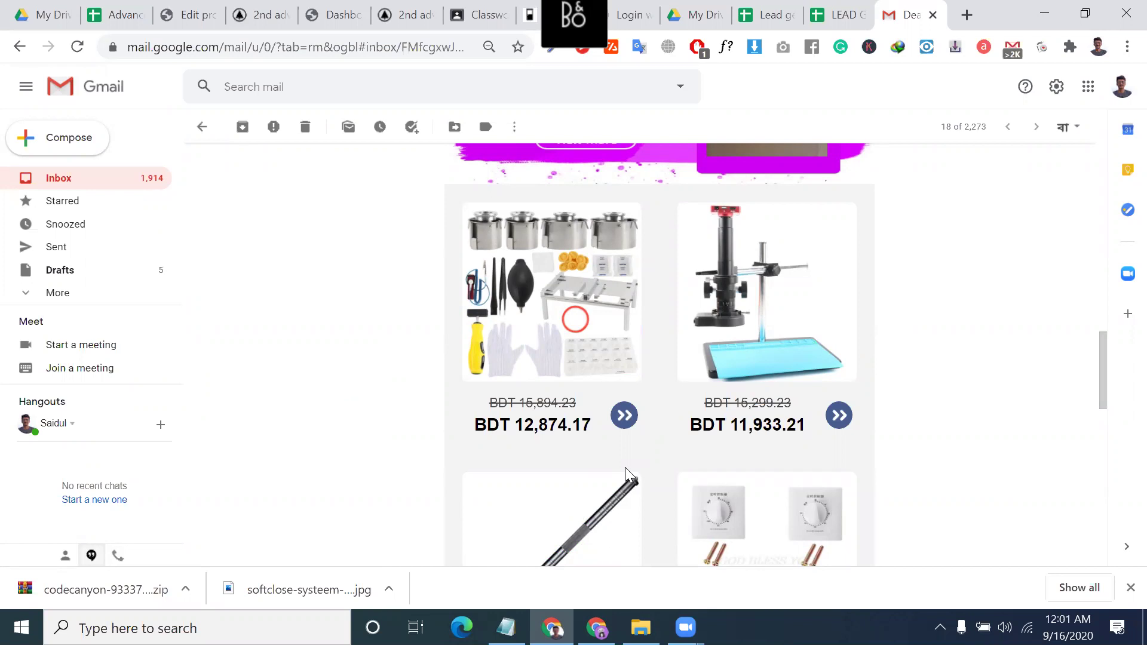
scroll(595, 547, "down", 3)
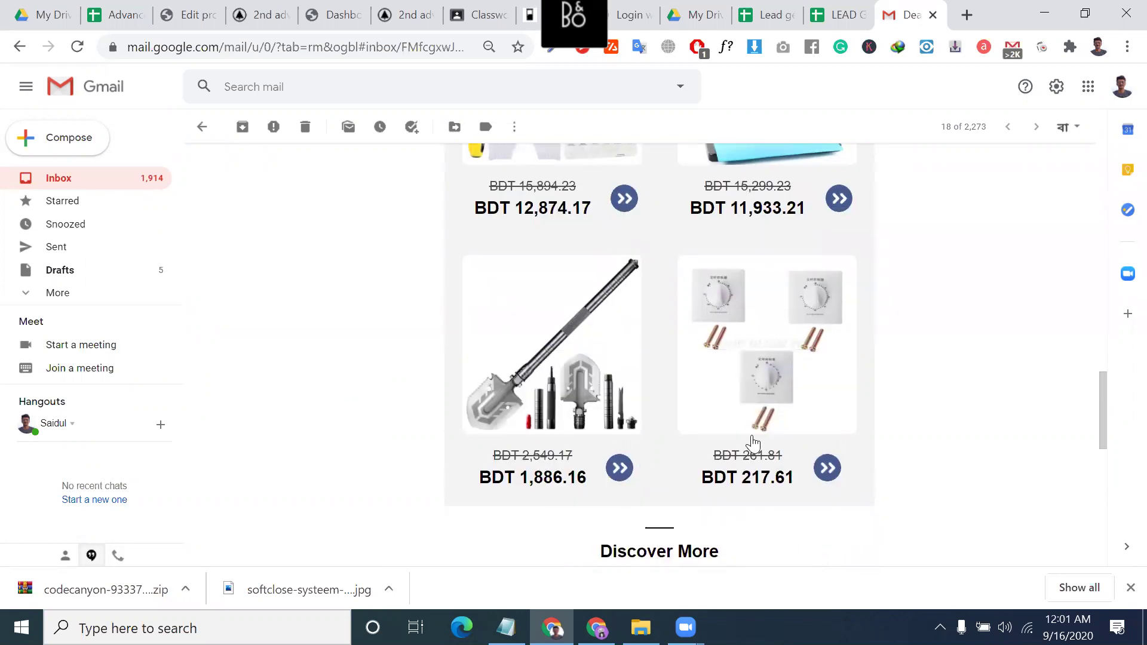
scroll(442, 418, "down", 4)
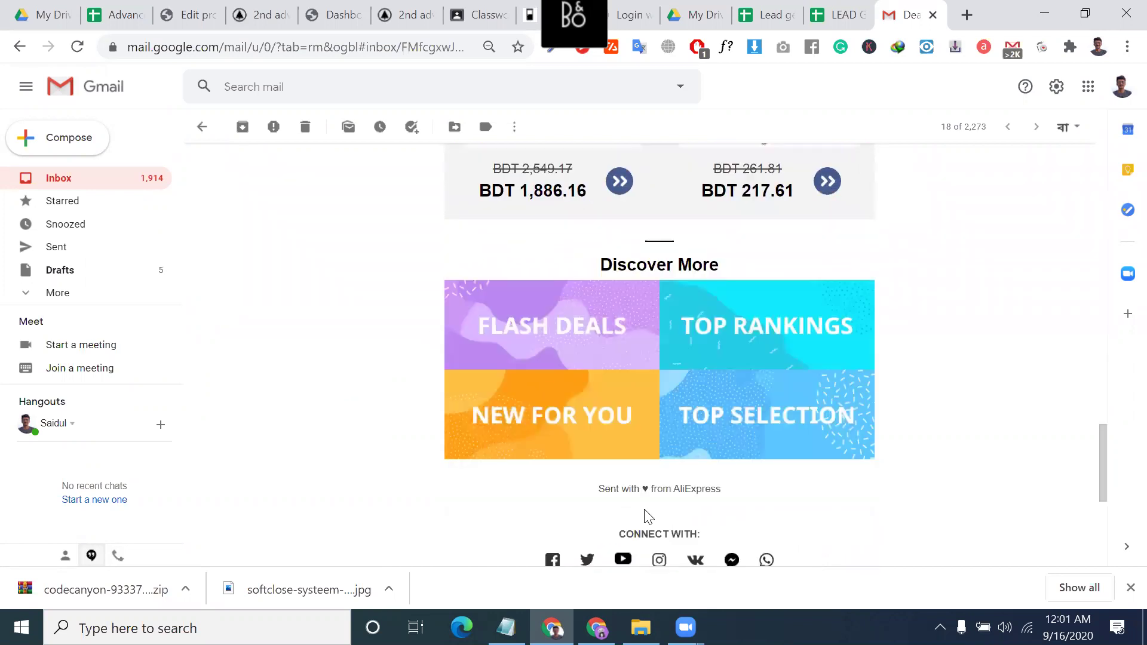
Highlight the "Sent with ♥ from AliExpress" line below the Discover More section and open a blank browser tab.
triple_click(678, 492)
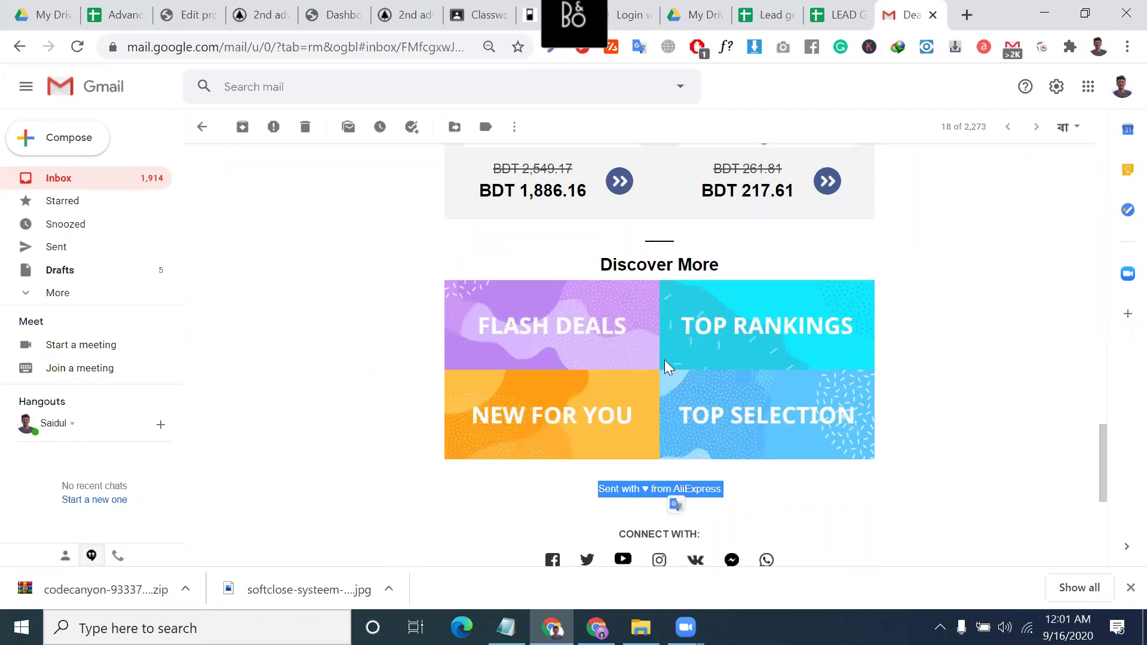
scroll(838, 330, "up", 2)
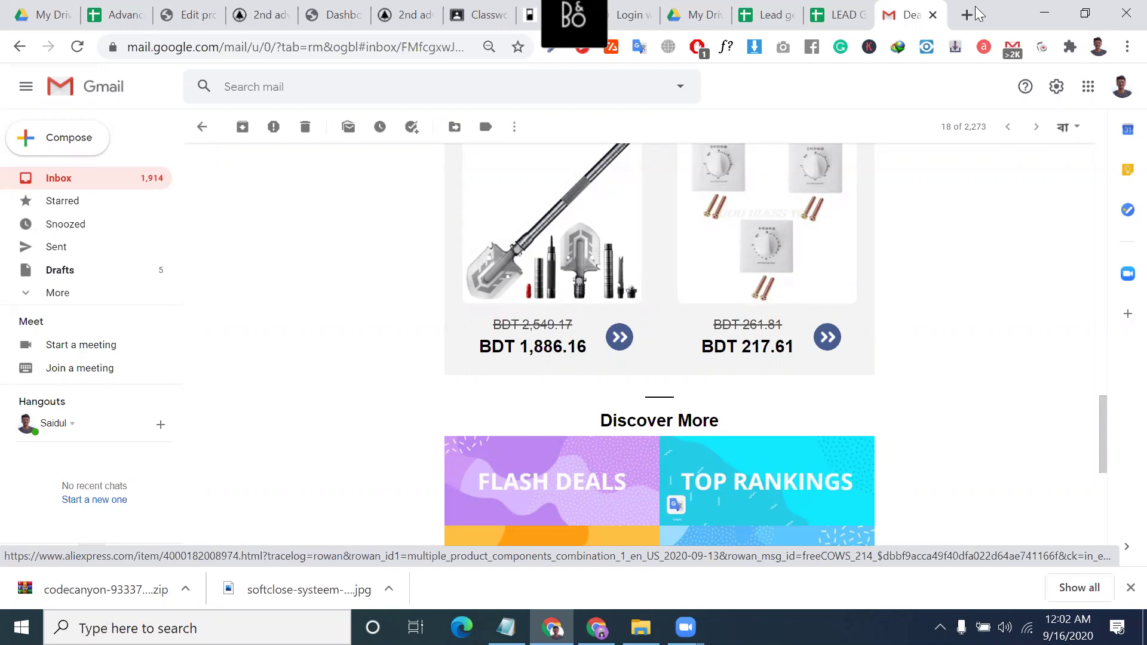
key("ctrl+t")
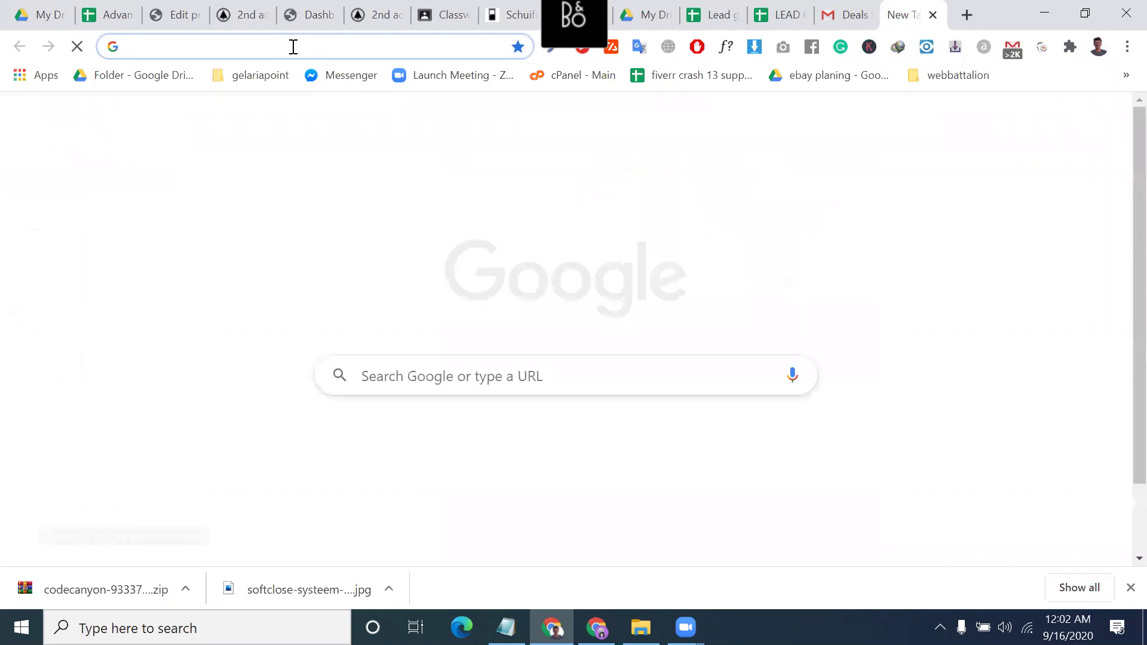
left_click(293, 46)
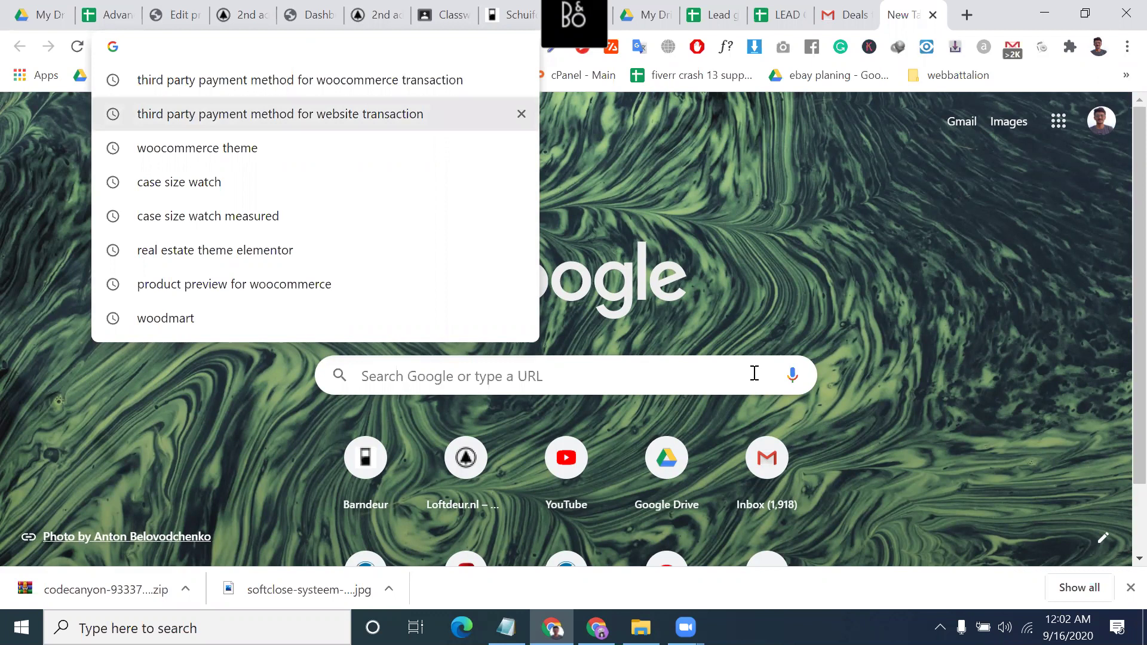
left_click(371, 346)
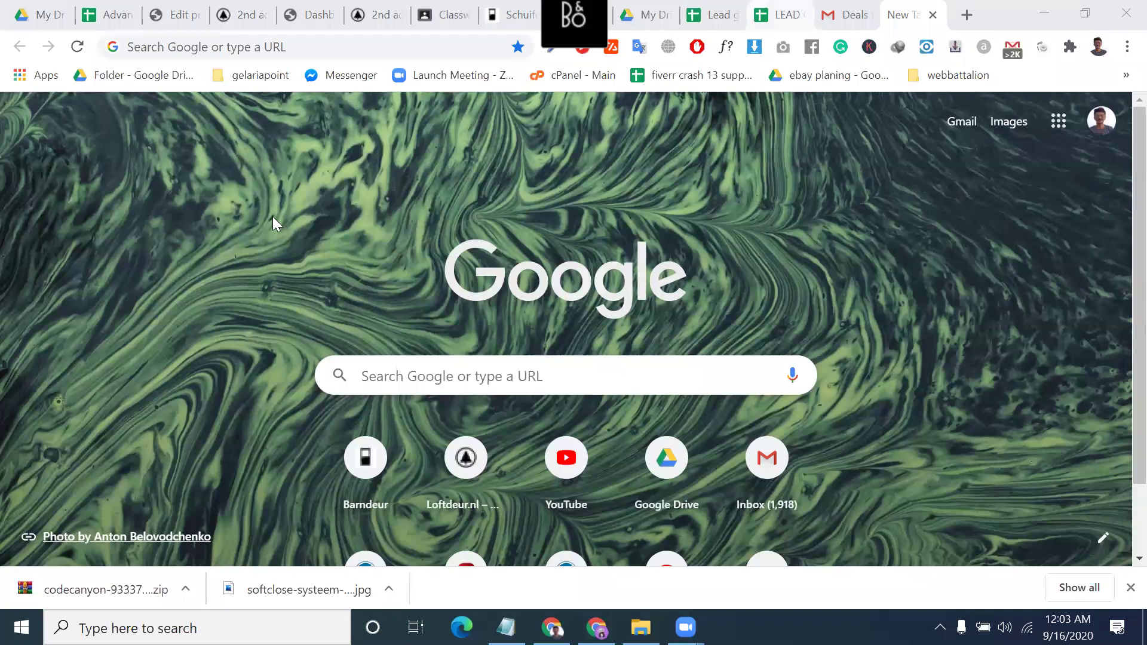
In the Lead generation spreadsheet, select the name headers and change the title header in D1 to "job title".
left_click(710, 15)
left_click_drag(275, 209, 526, 209)
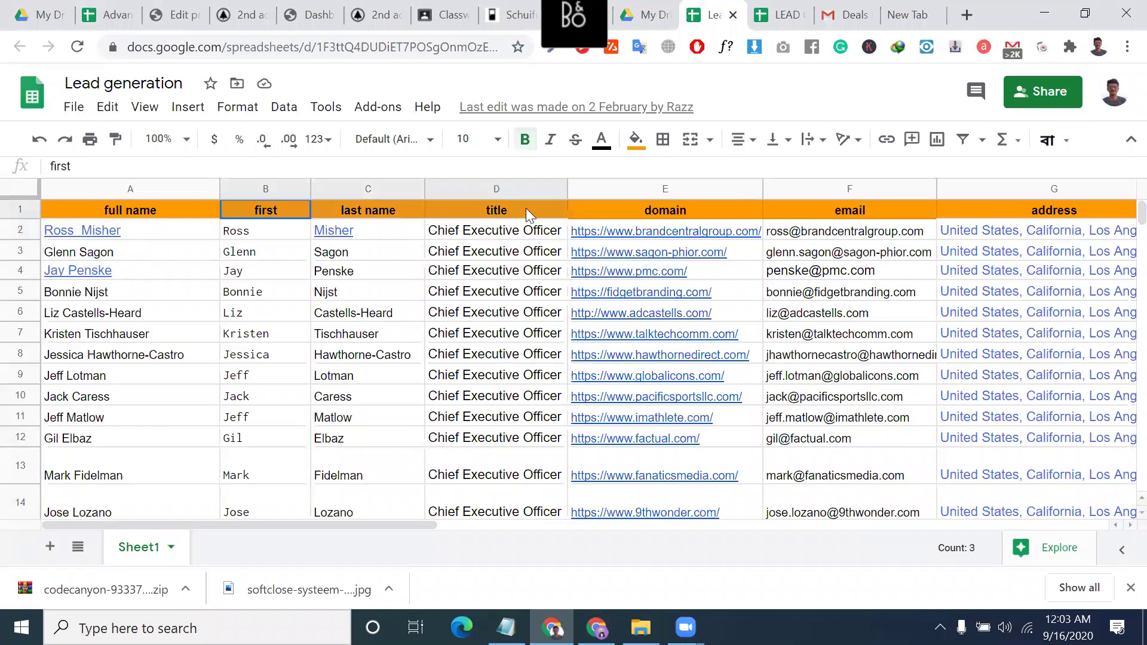
key("shift+Left")
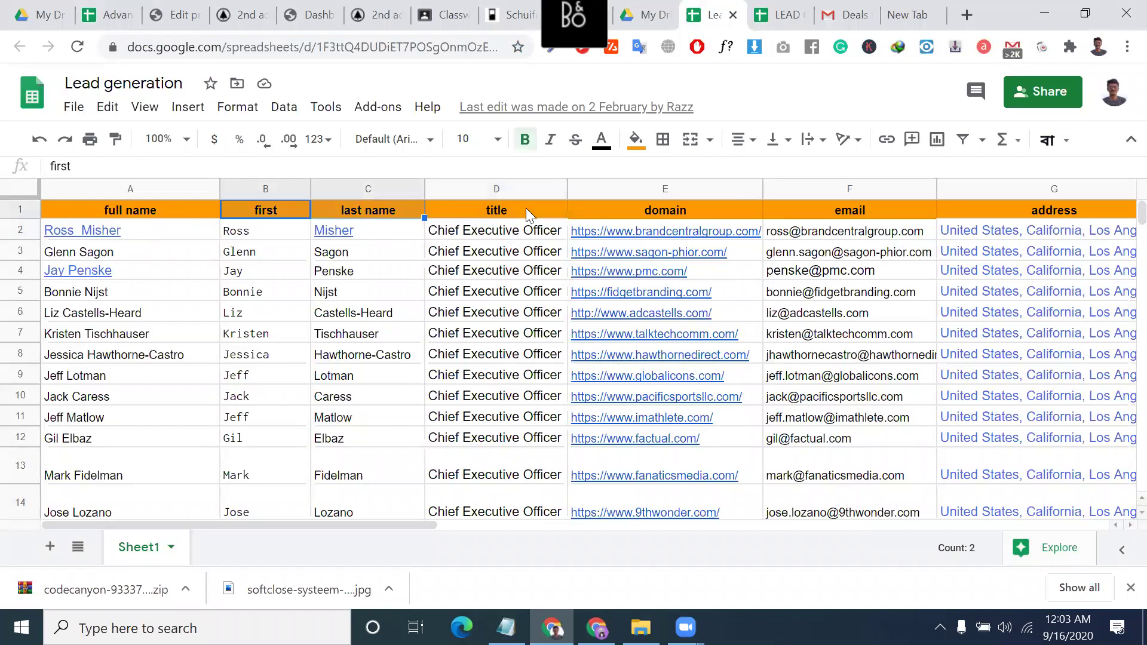
left_click(488, 209)
double_click(486, 208)
type("job")
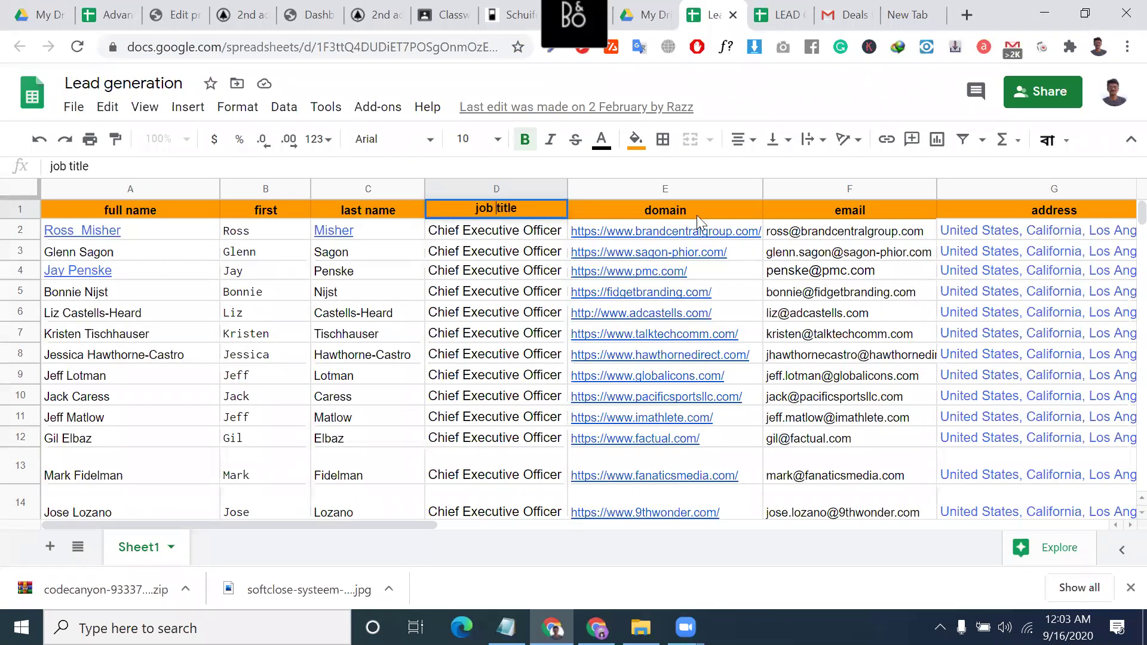
Rename the domain header in E1 to "company domain name".
left_click(640, 211)
double_click(654, 213)
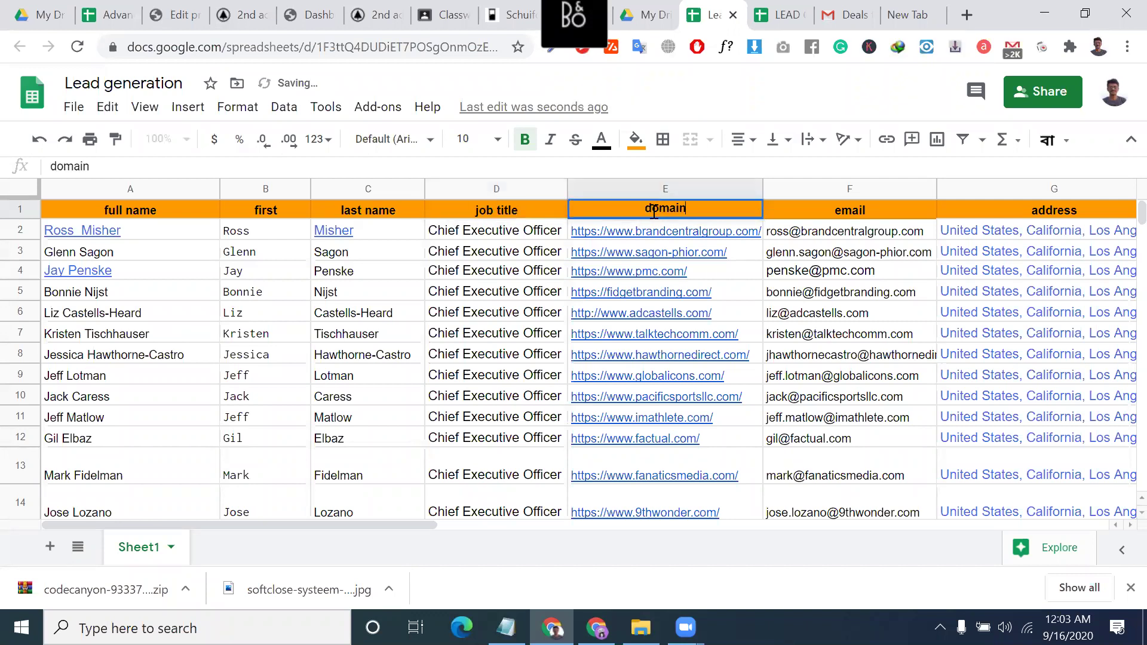
double_click(655, 212)
type("com")
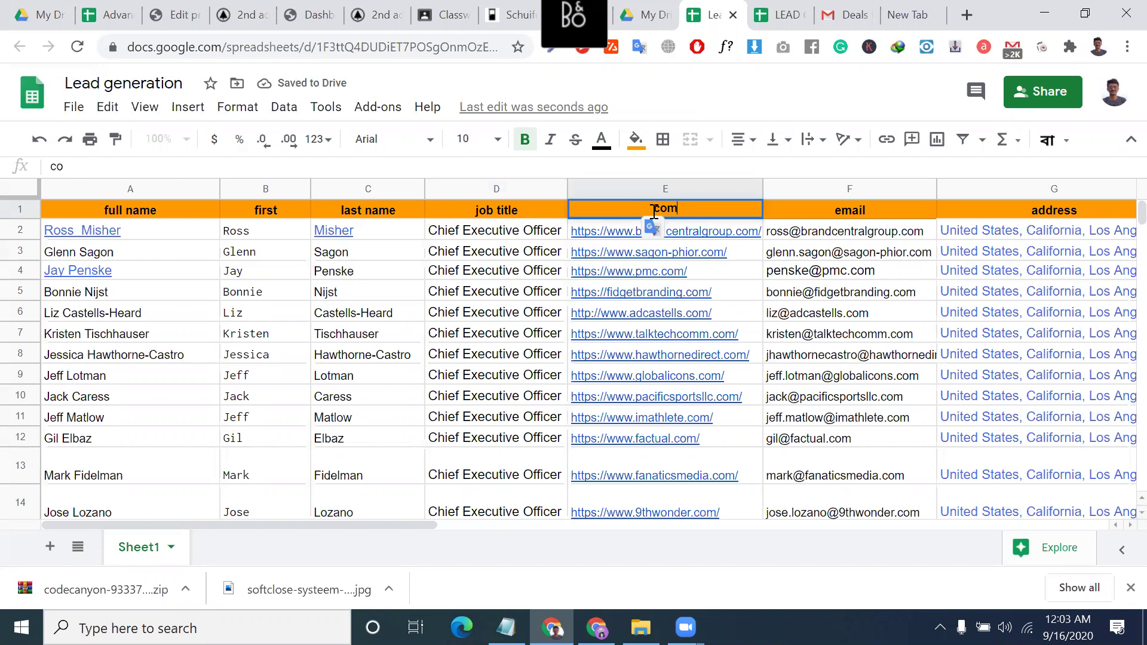
type("pany doma")
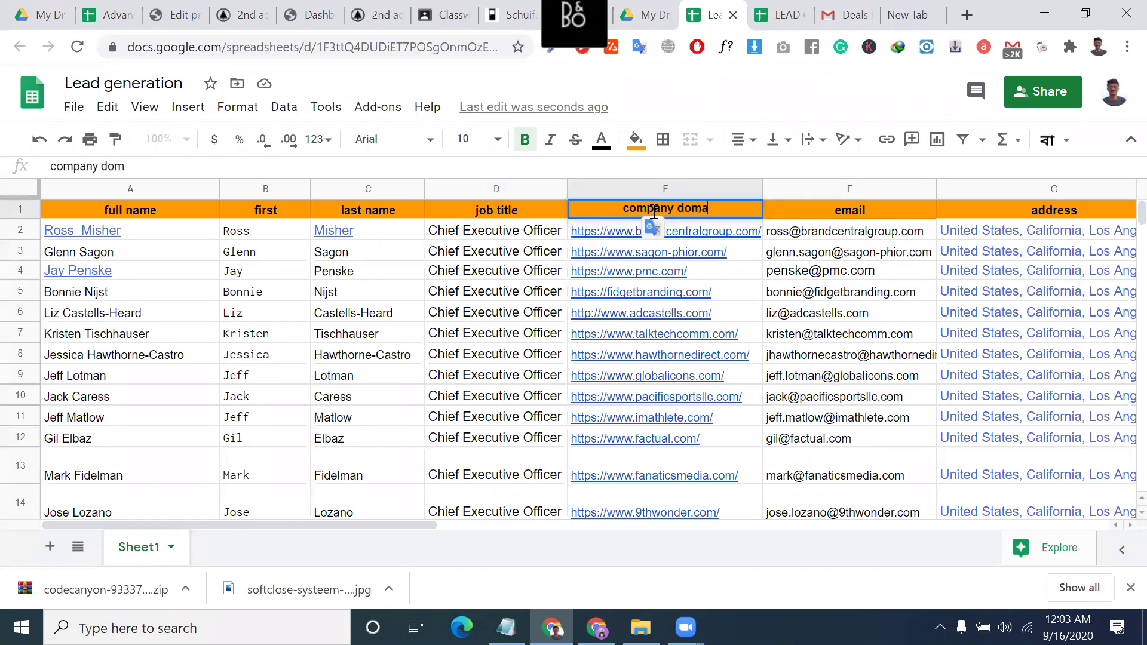
type("in name")
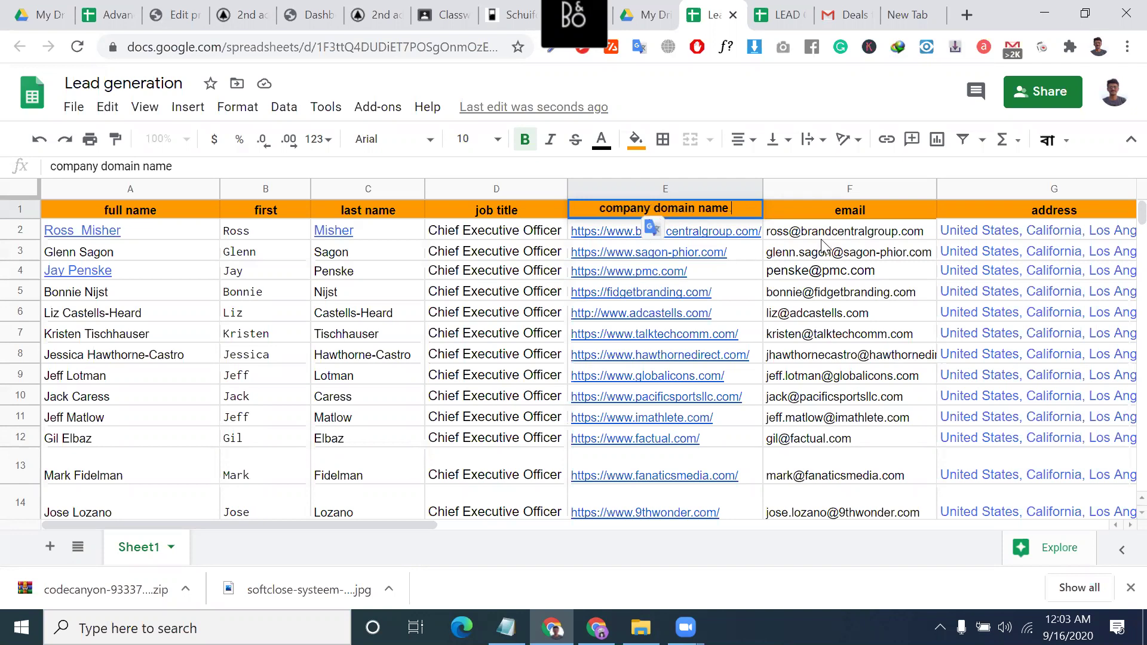
left_click(890, 239)
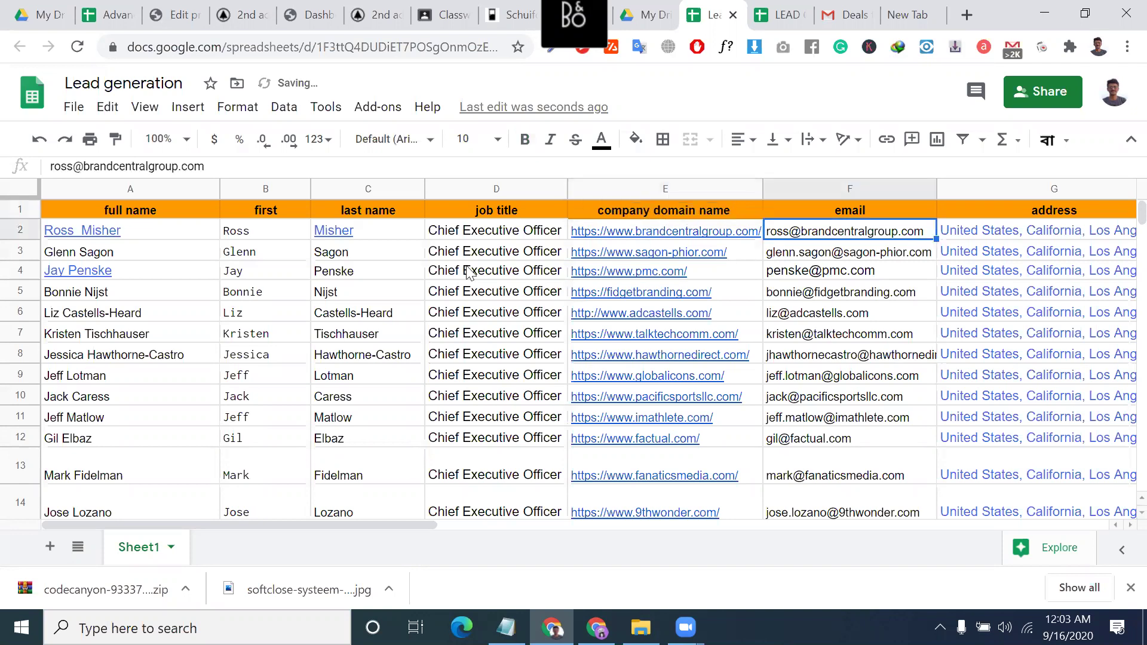
Examine the email column down to its last lead, and select the address and email columns in turn for comparison.
scroll(868, 238, "right", 5)
scroll(871, 243, "left", 5)
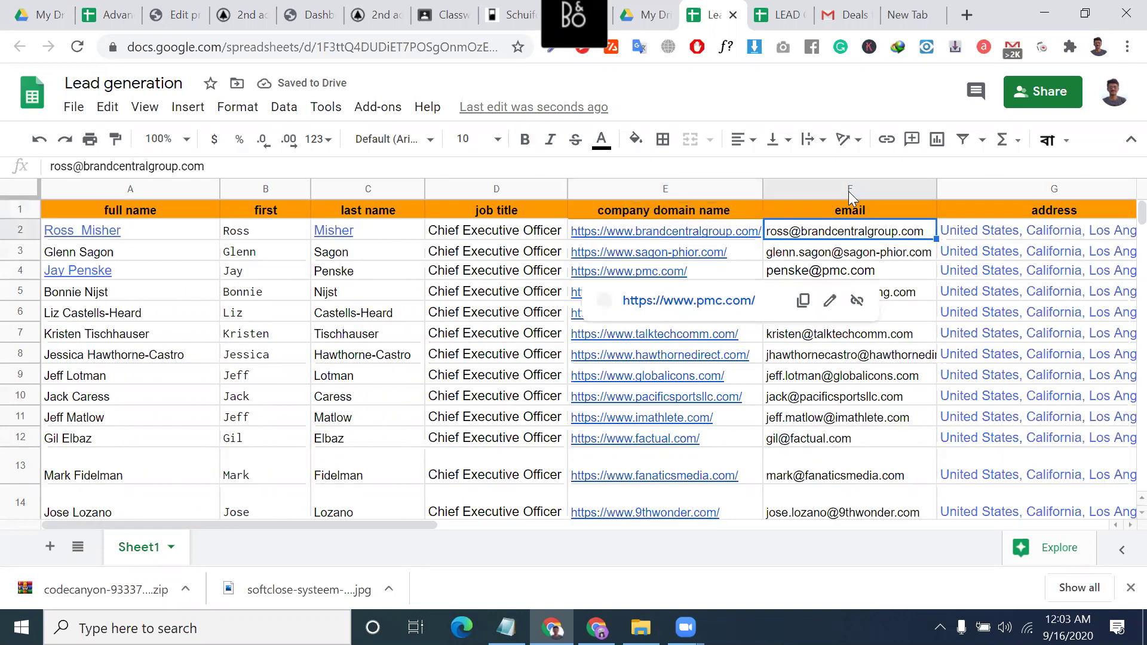
left_click(848, 190)
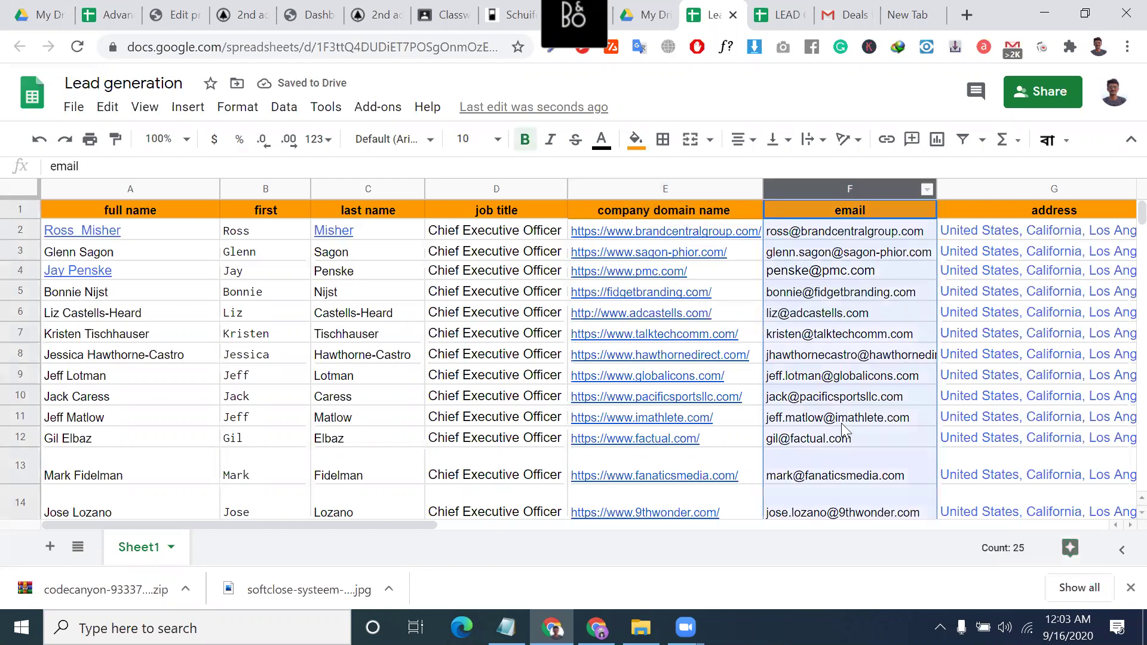
left_click(841, 423)
scroll(844, 430, "down", 7)
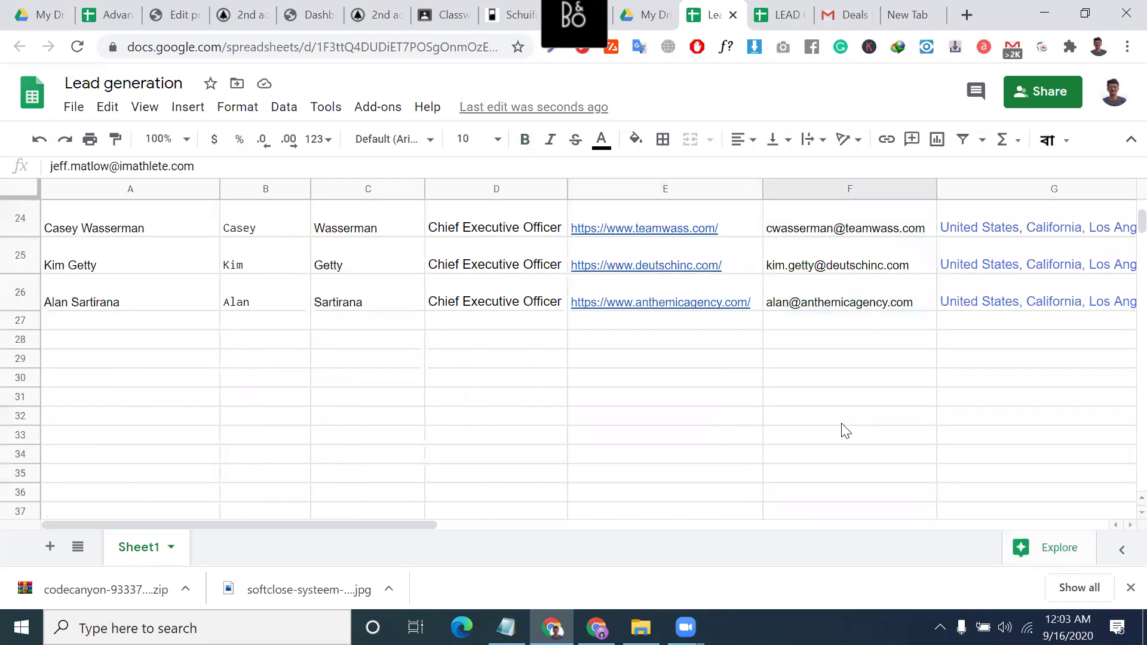
scroll(846, 431, "up", 7)
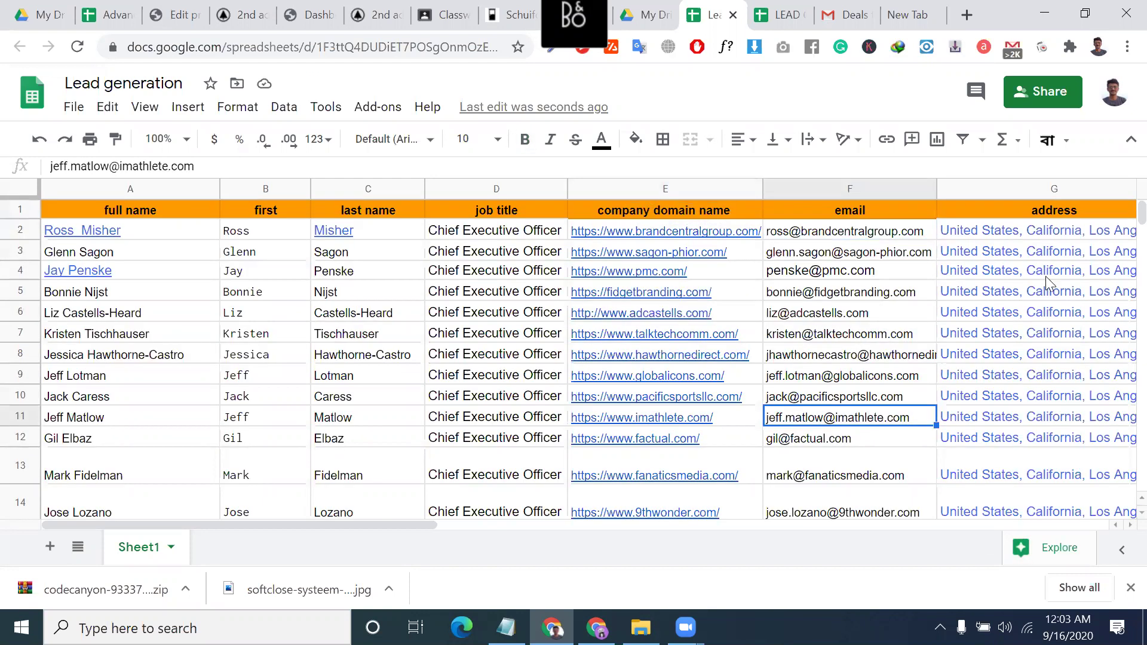
left_click(1039, 184)
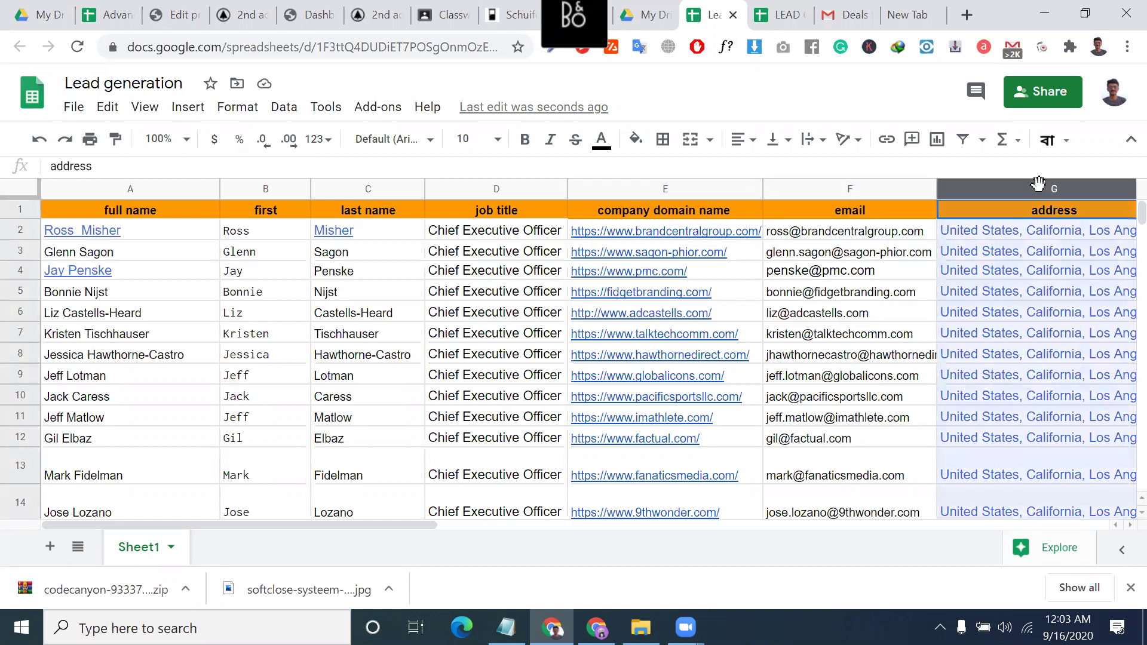
left_click(846, 187)
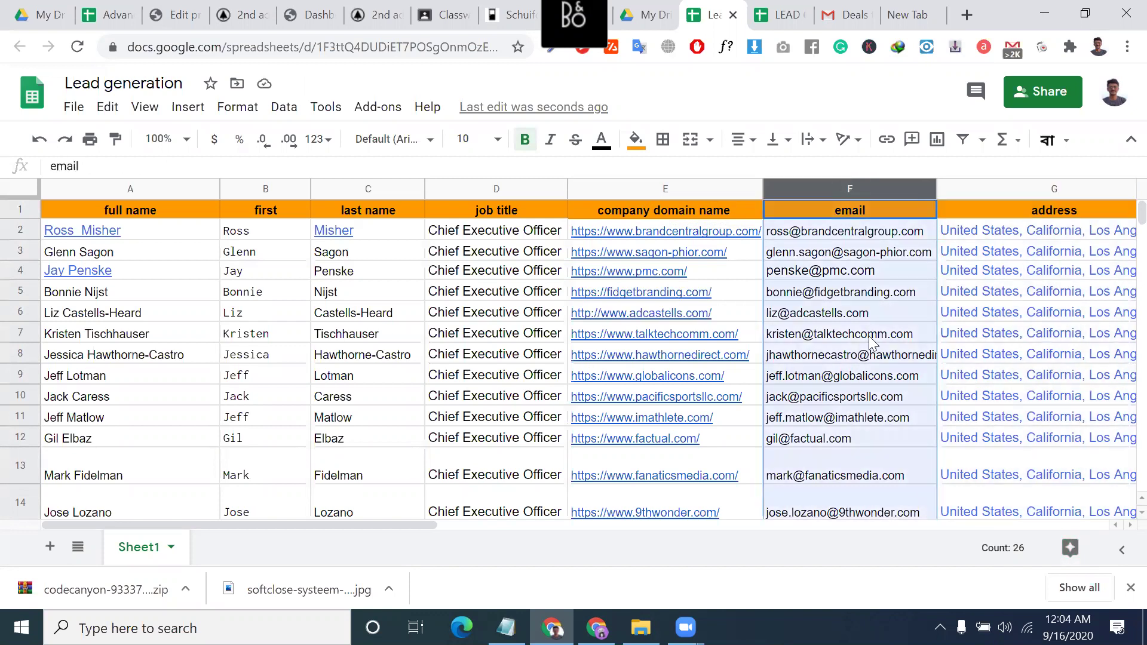
Return to the AliExpress email in Gmail and place an empty Notepad window over it.
left_click(853, 21)
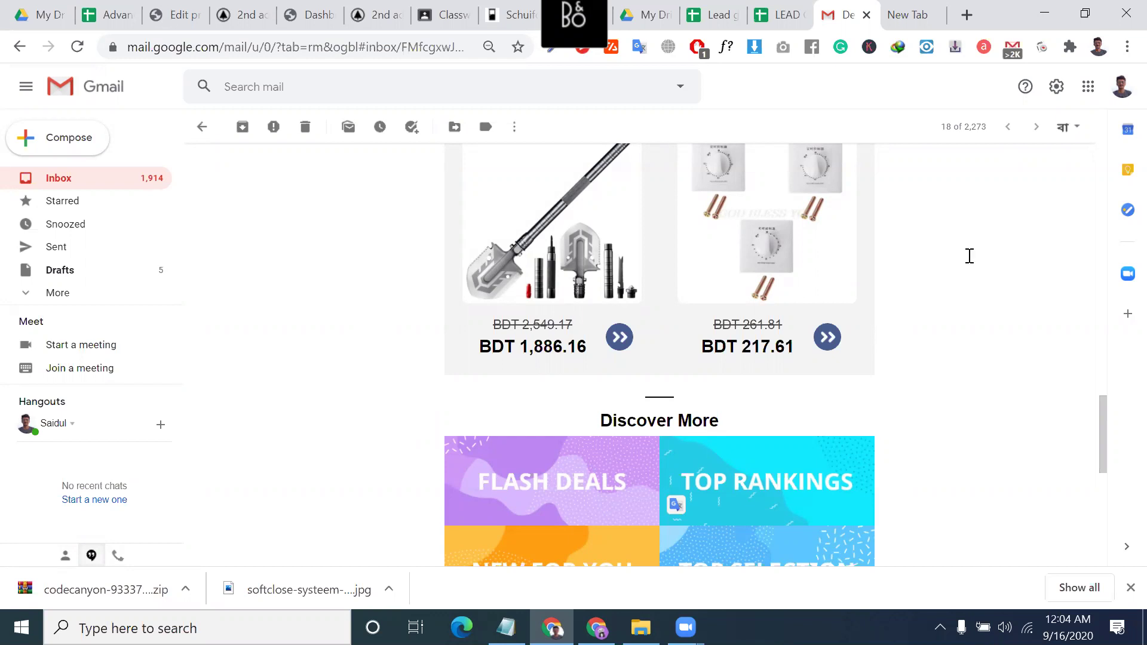
key("alt+Tab")
left_click_drag(965, 76, 454, 121)
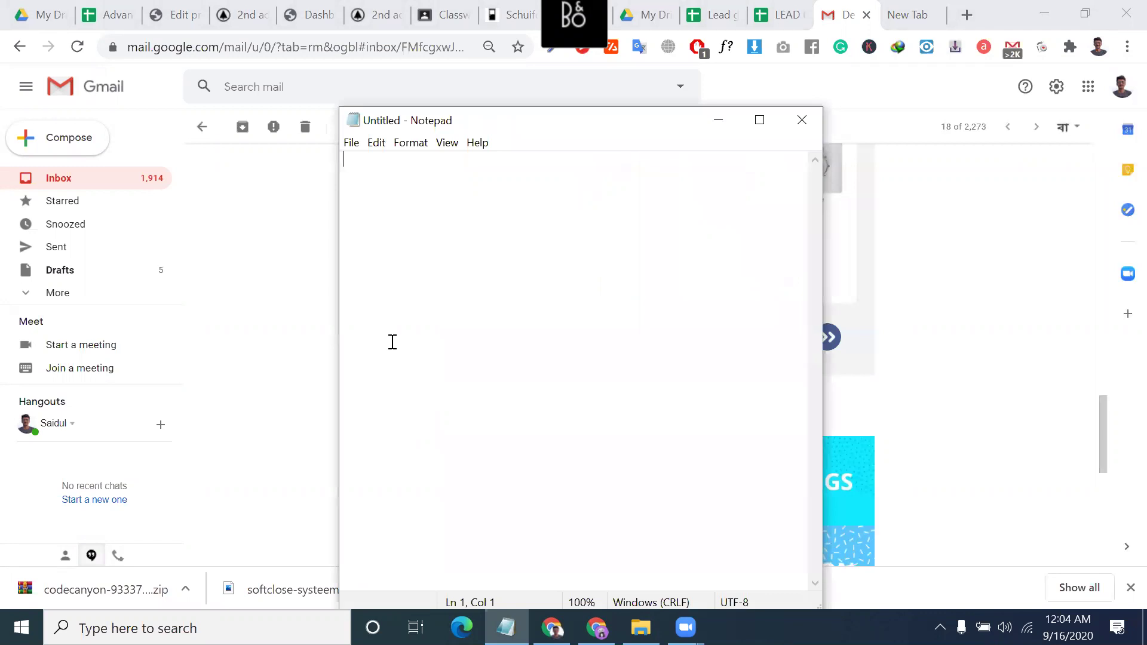
type("how")
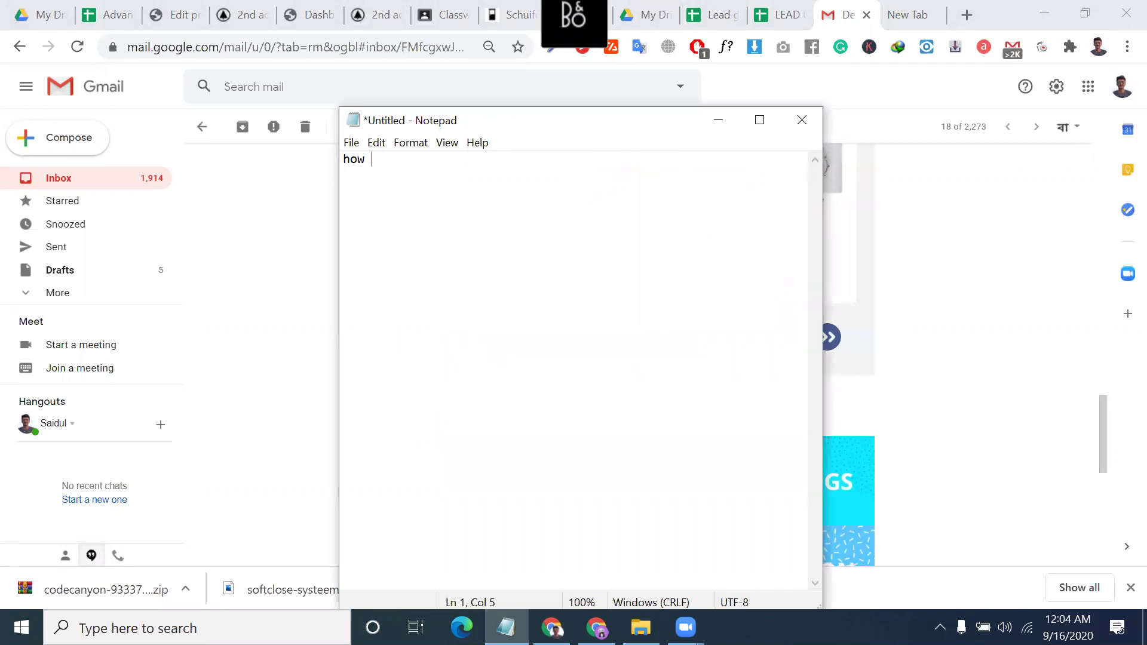
key("ctrl+z")
type("scr")
key("ctrl+z")
Write "extract lead" on the note's first line and add parentheses after it that begin with "use tools, ".
type("extract lead")
key("Return")
left_click(448, 157)
type("()")
key("Left")
type("use tools, ")
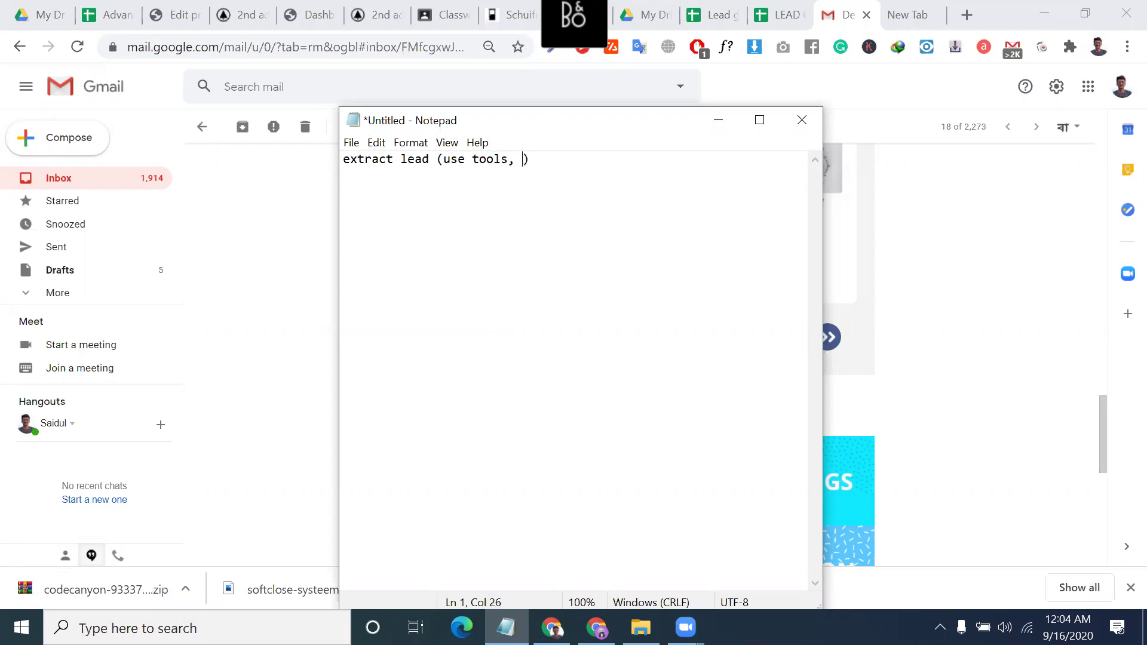
Complete the list inside the parentheses with "tricks, searching, database".
type("tri")
type("ck")
type("s")
type(", ")
type("w")
type("ay")
key("BackSpace")
key("BackSpace")
key("BackSpace")
type("searching")
key("BackSpace")
type("<")
key("BackSpace")
key("BackSpace")
type(", database")
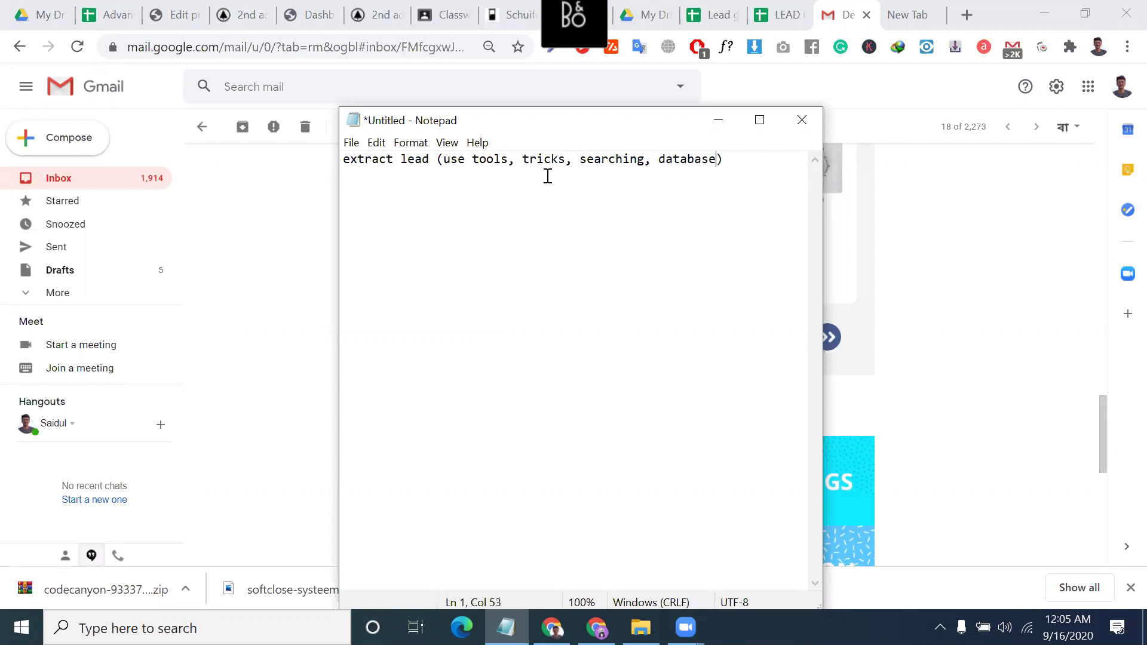
Highlight the note's line, followed by its items "use tools", "tricks" and "searching" one after another.
left_click(384, 171)
left_click_drag(359, 168, 577, 177)
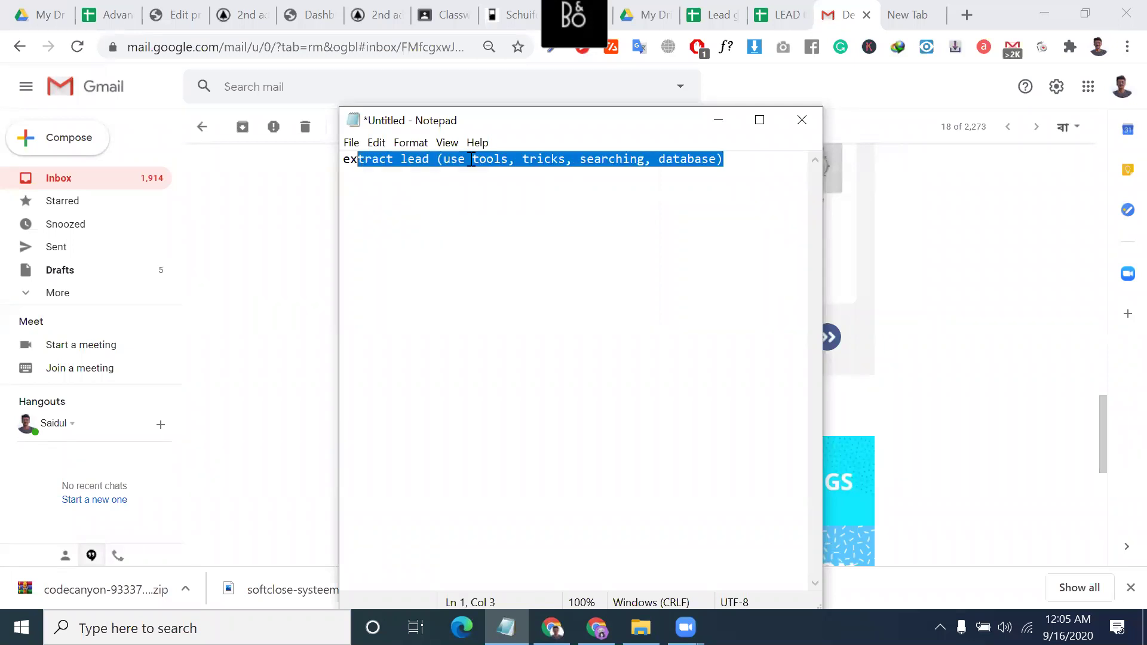
left_click(443, 163)
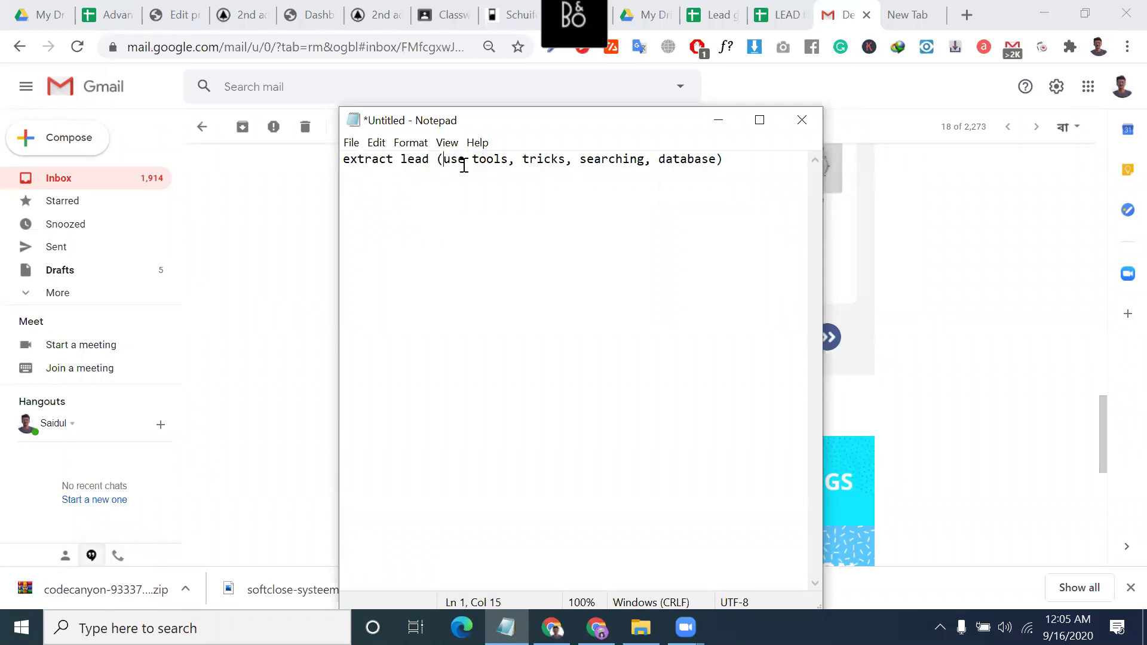
left_click(509, 162, "shift")
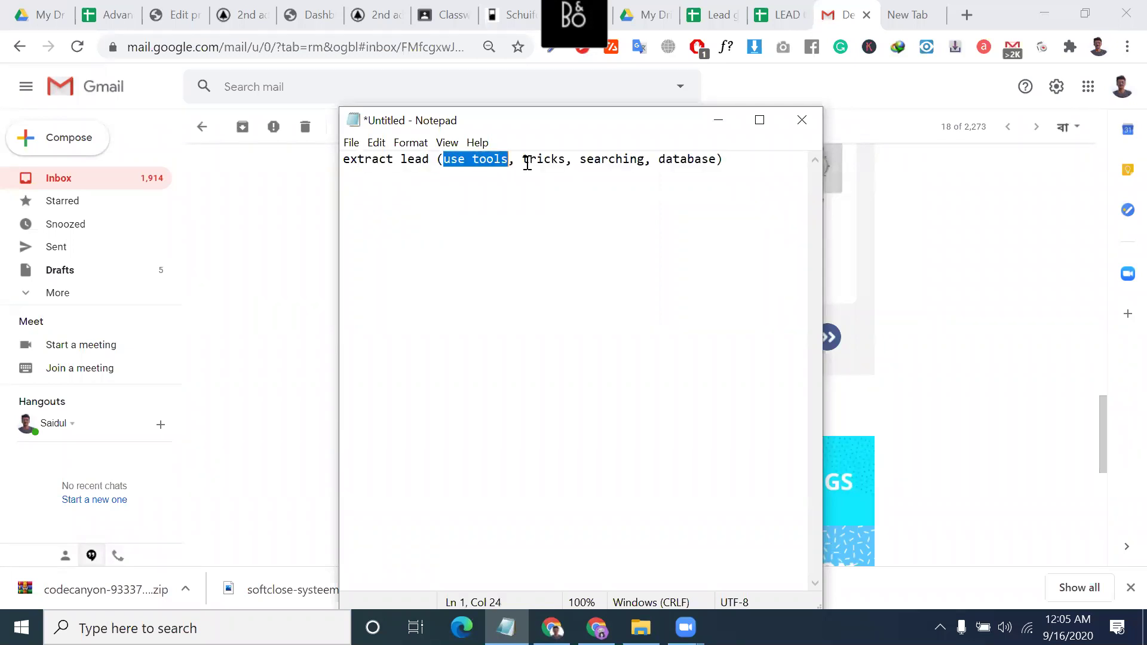
double_click(562, 159)
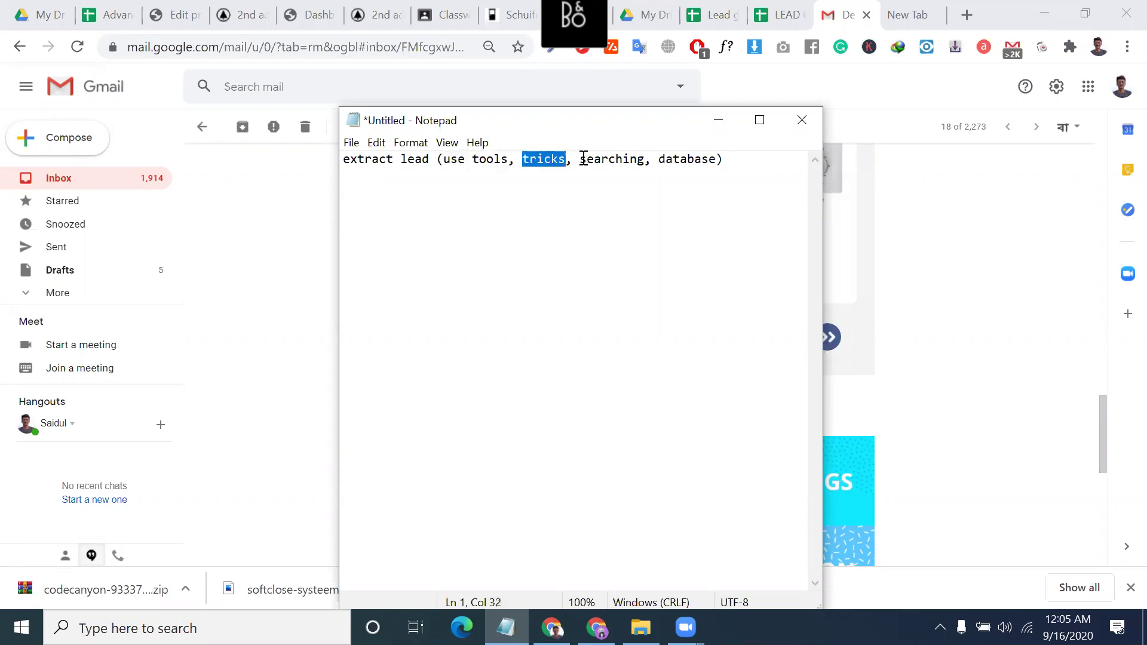
double_click(646, 160)
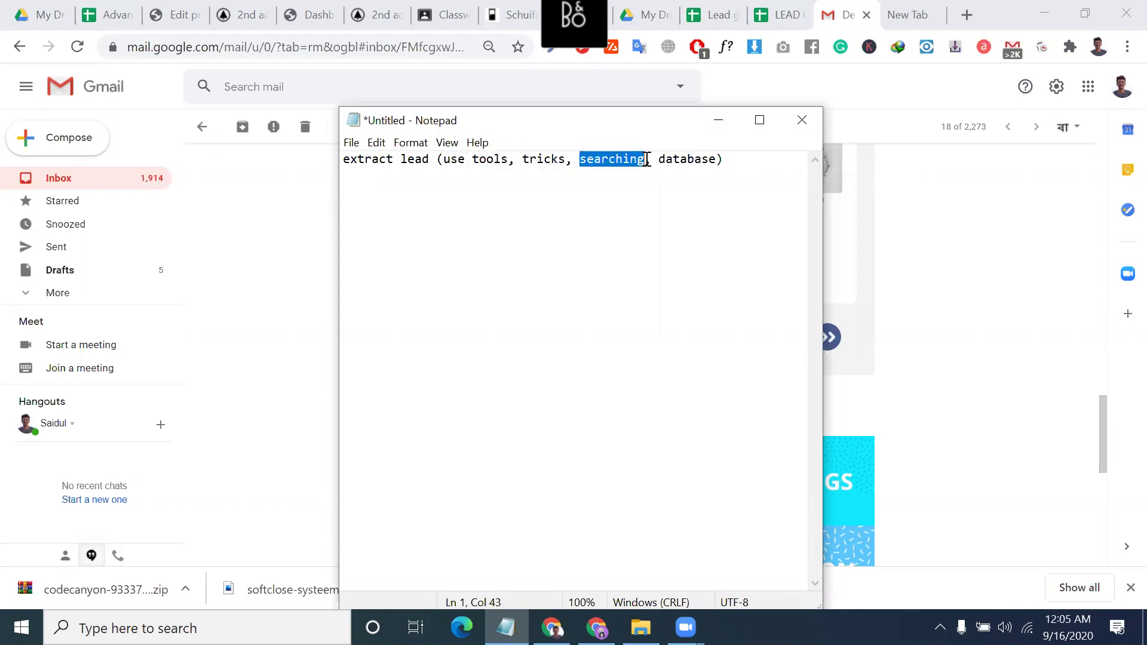
Extend the "searching" item in the note's list to "searching formula".
left_click(647, 160)
type("for")
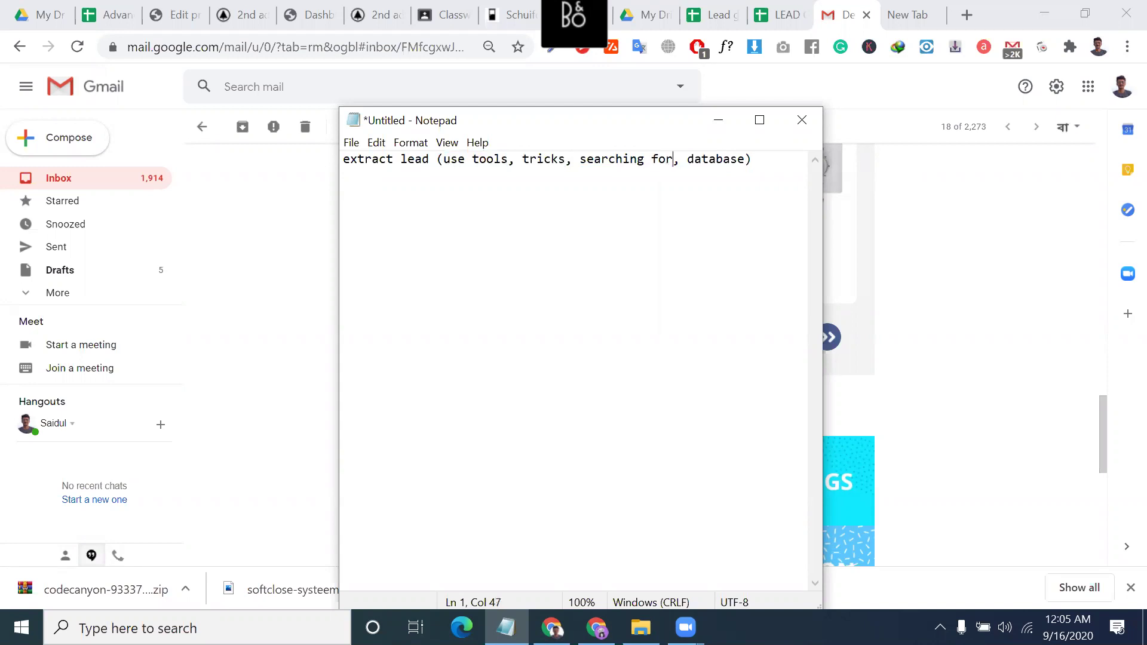
type("muia")
Highlight "database", "tools" and the remaining methods from "tricks" to the end of the note's line.
double_click(798, 168)
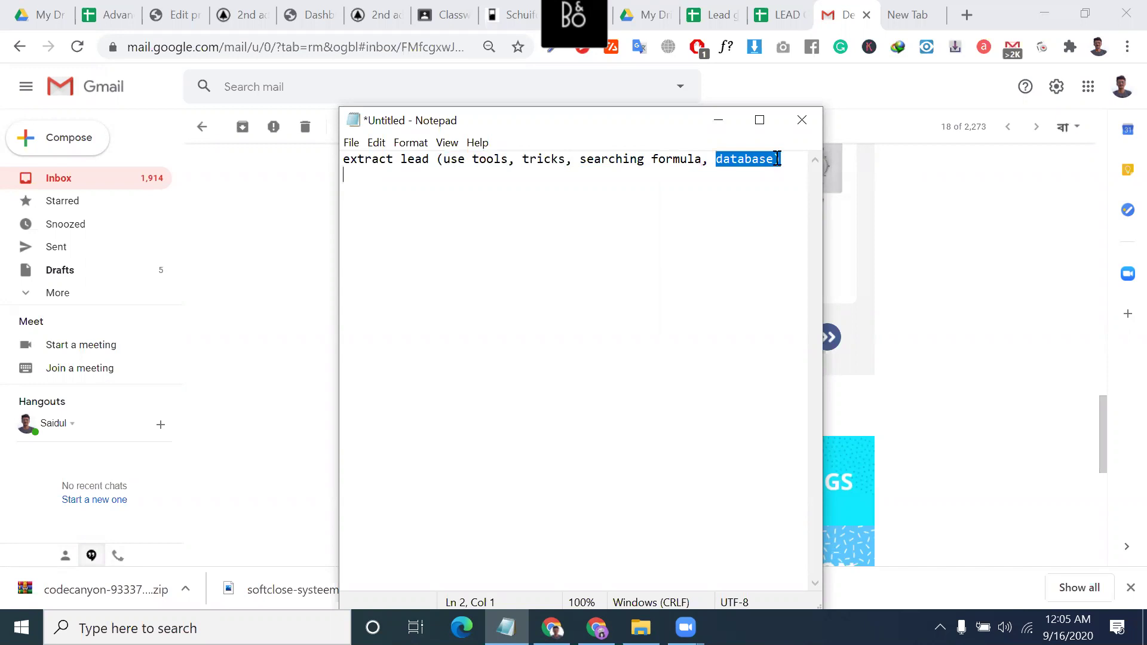
left_click(776, 159)
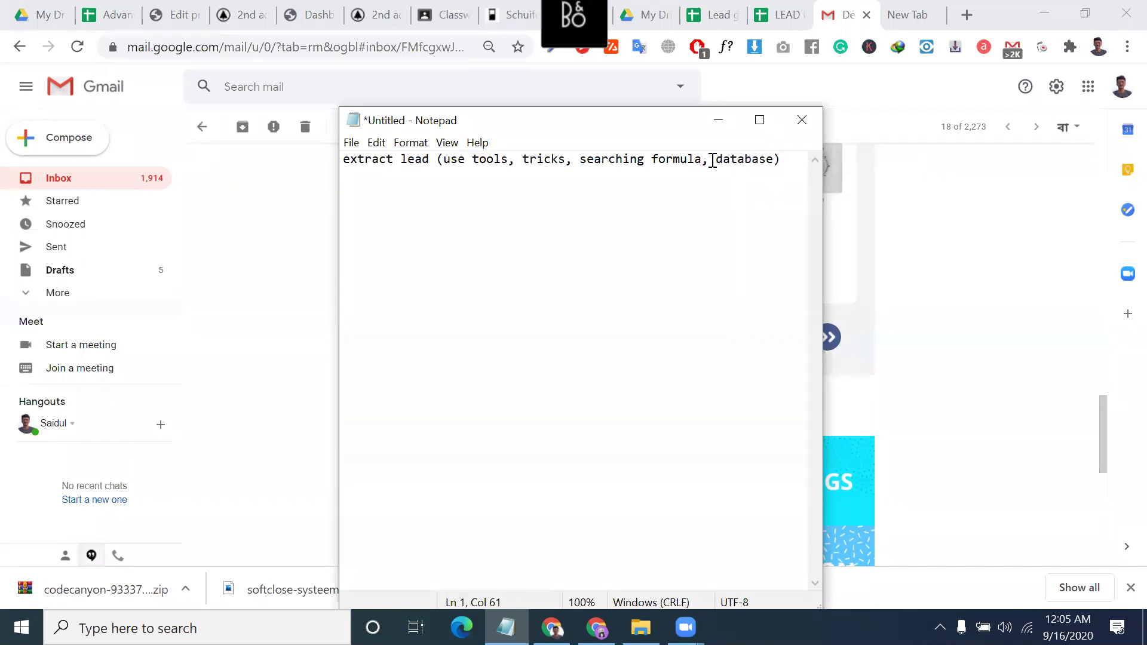
left_click(721, 160, "shift")
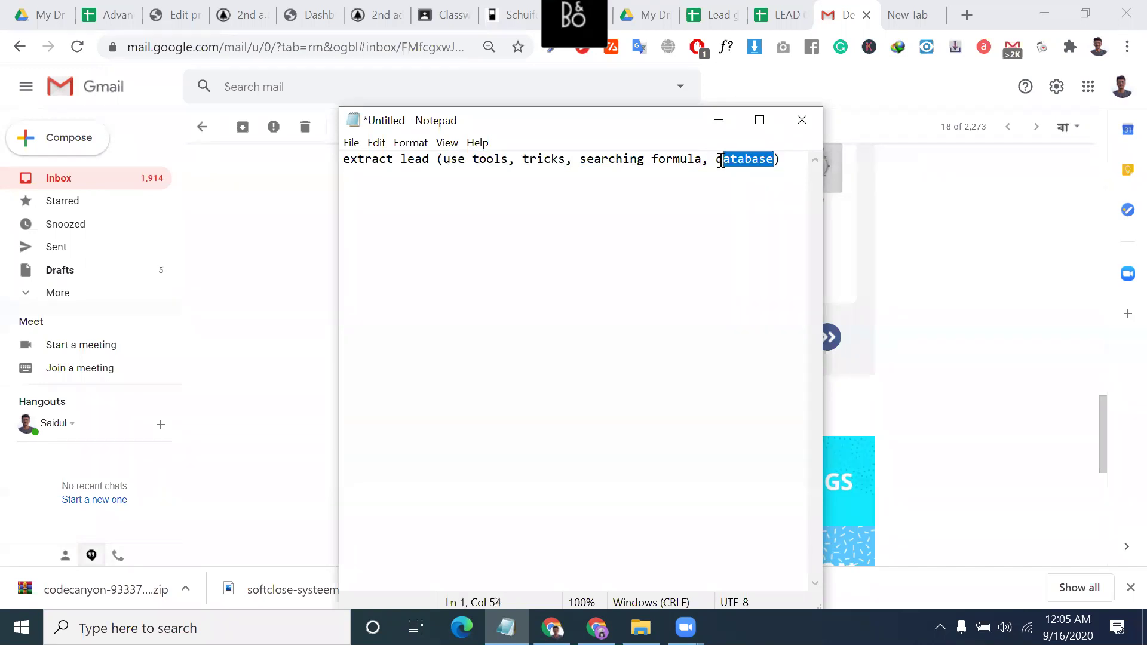
left_click(481, 160)
double_click(508, 160)
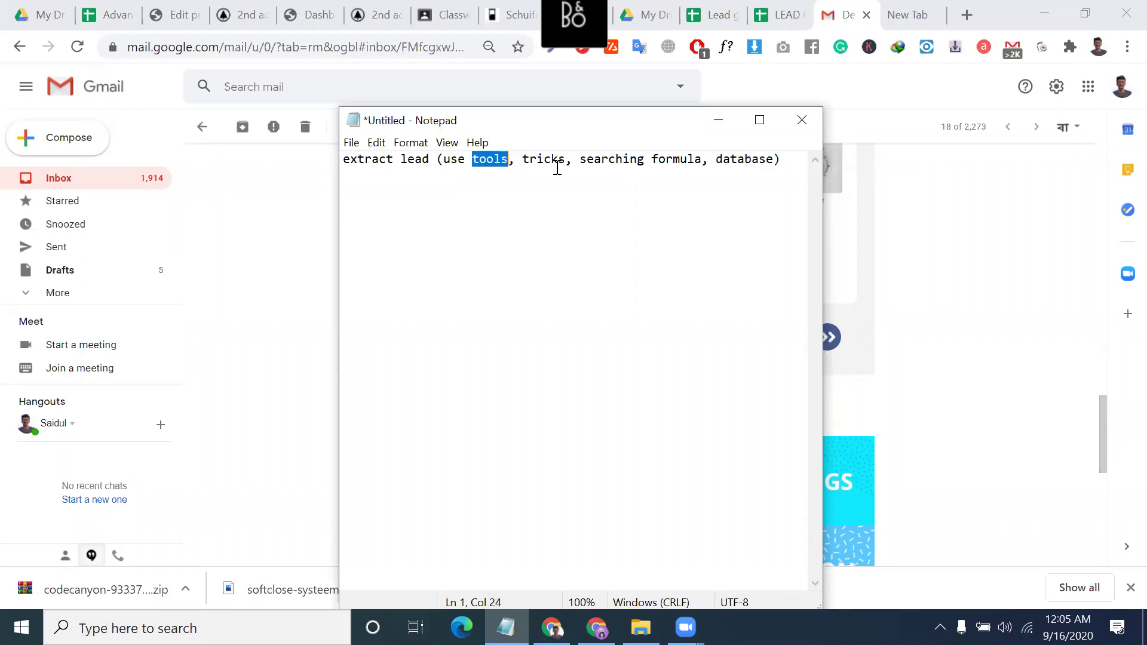
left_click_drag(523, 160, 550, 160)
key("shift+Down")
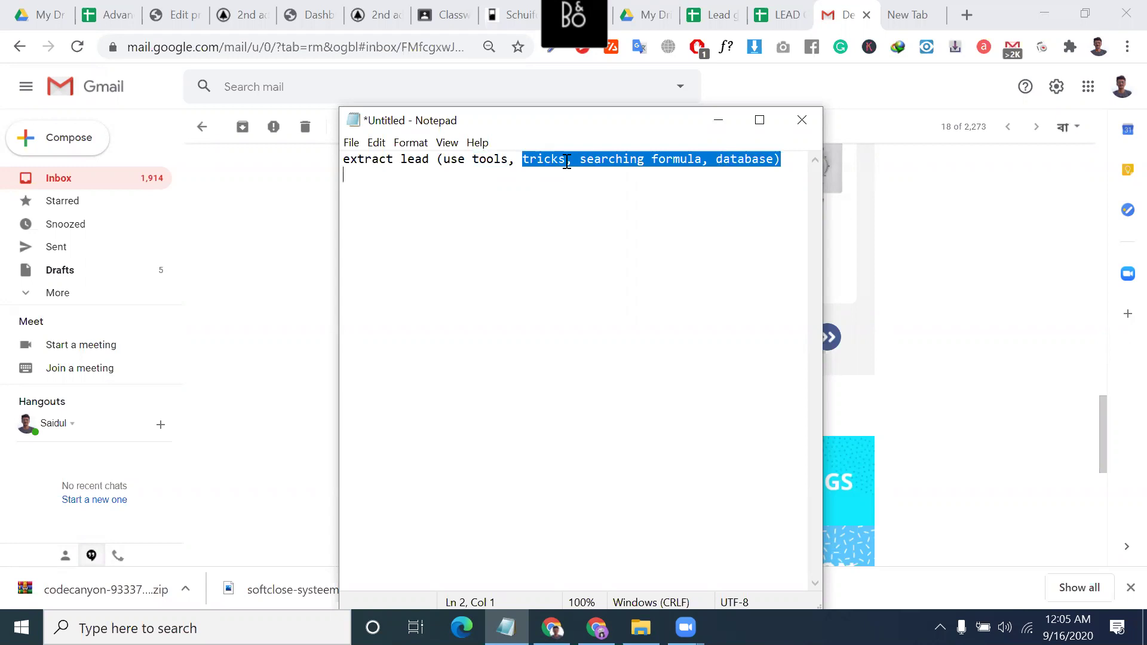
Highlight "tricks", "searching formula" and "database" one after another in the note's list of methods.
left_click(567, 160, "shift")
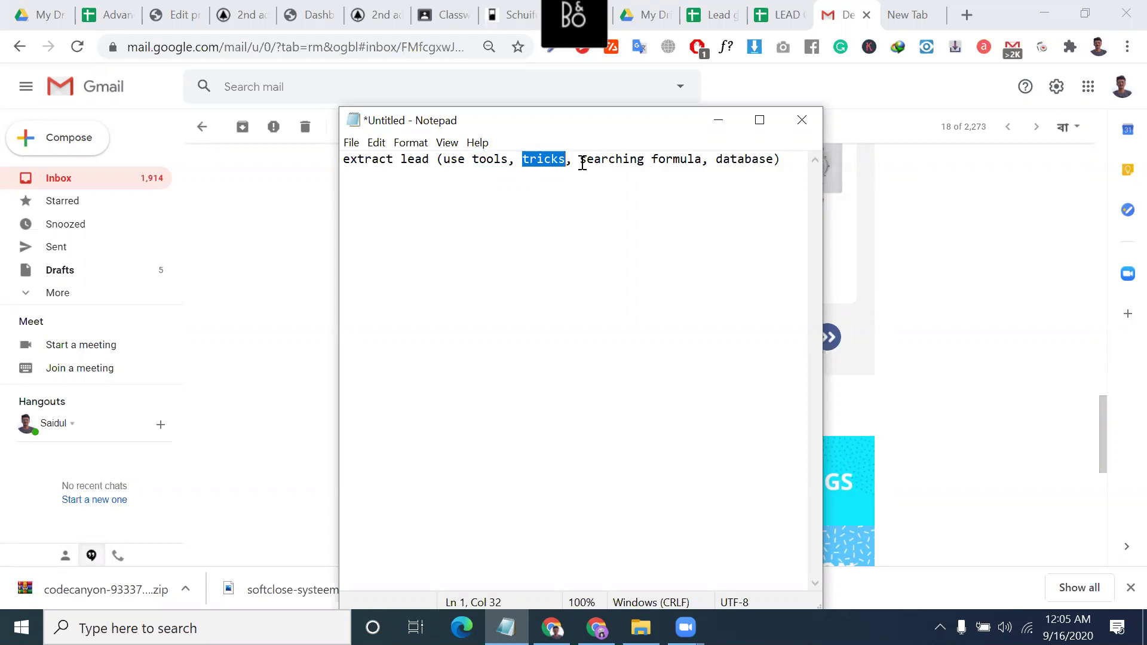
key("ctrl+Right")
left_click(698, 161, "shift")
key("shift+Right")
left_click(719, 161)
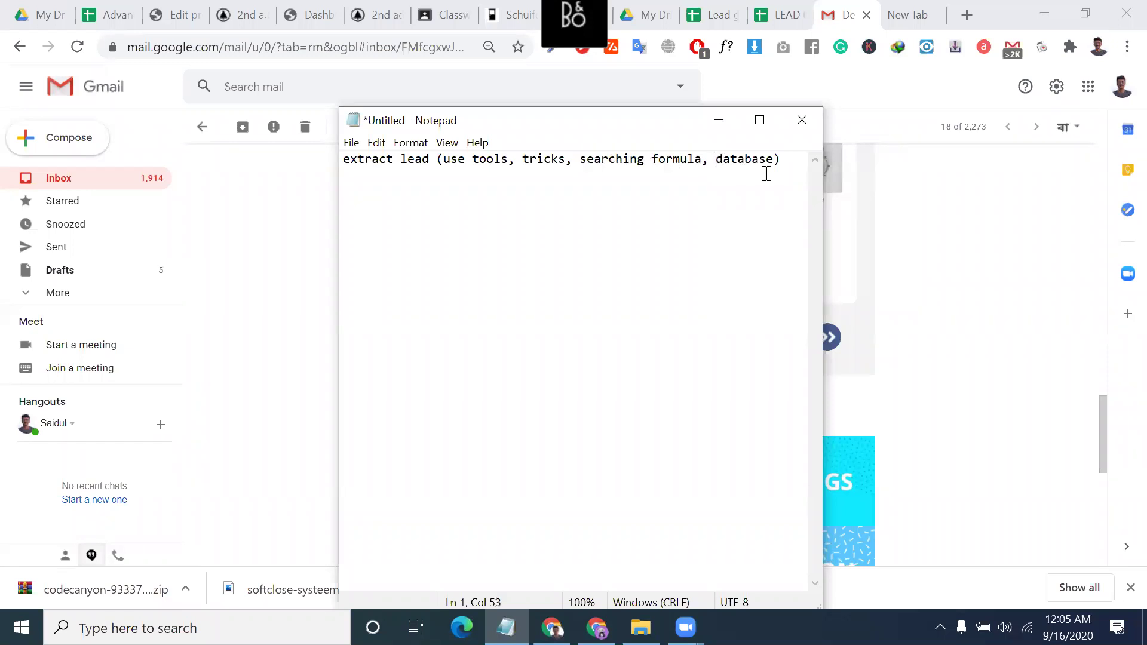
left_click(767, 174, "shift")
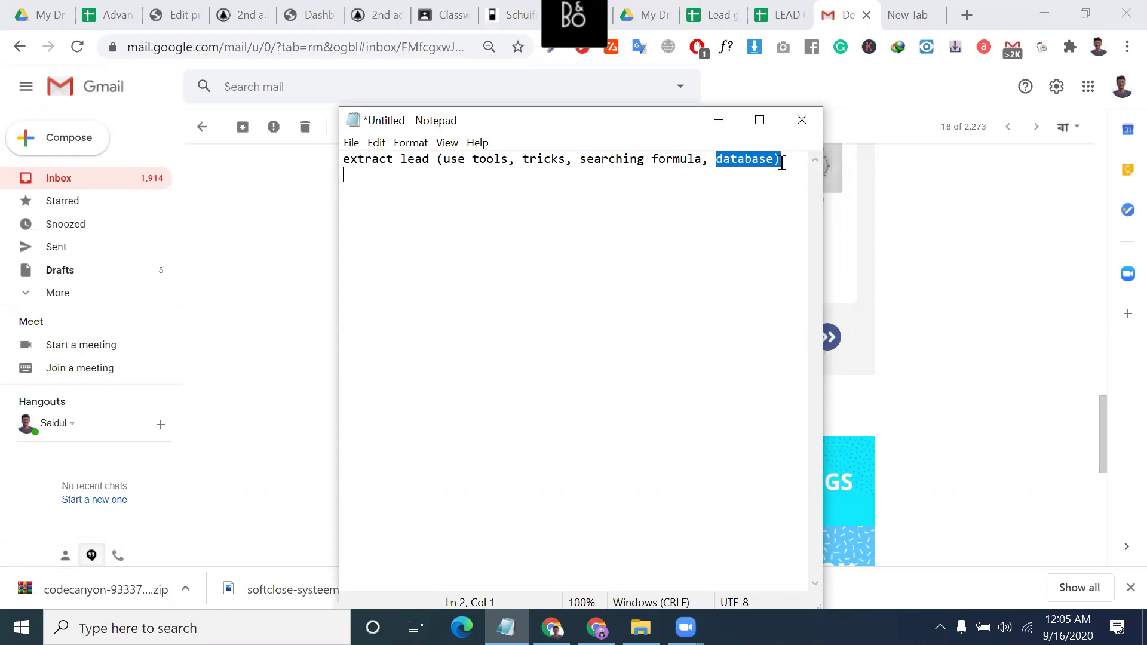
Add the lines "send email" and "data entry" below the extract lead line.
left_click(782, 162)
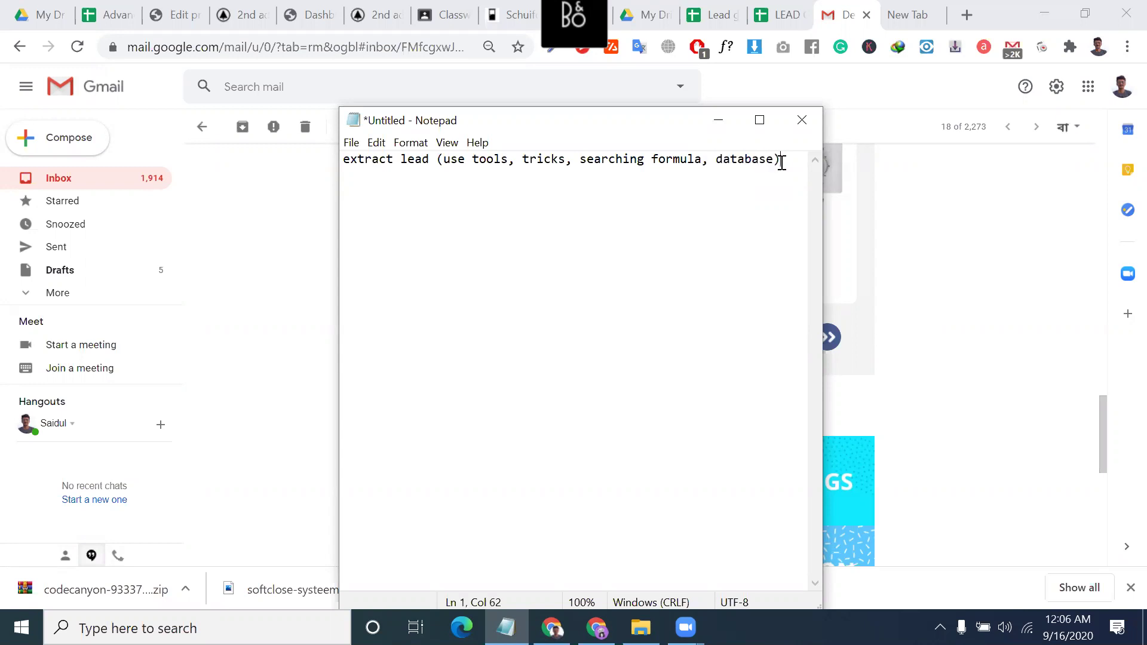
key("Return")
type("s")
type("end")
type(" emai")
type("l")
type(" d")
type("at")
type("a ")
type("ent")
type("ry")
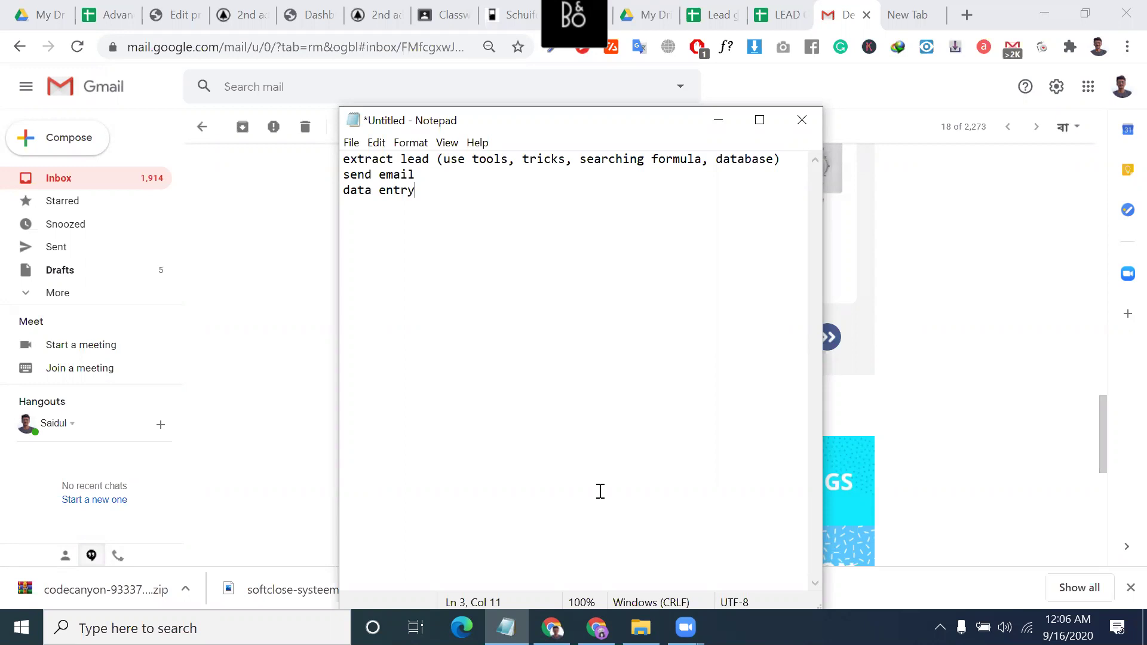
Add "virtual assistant" on its own line below "data entry".
key("Return")
type("viru")
key("BackSpace")
type("tuals")
key("BackSpace")
type("assistant")
key("Home")
key("BackSpace")
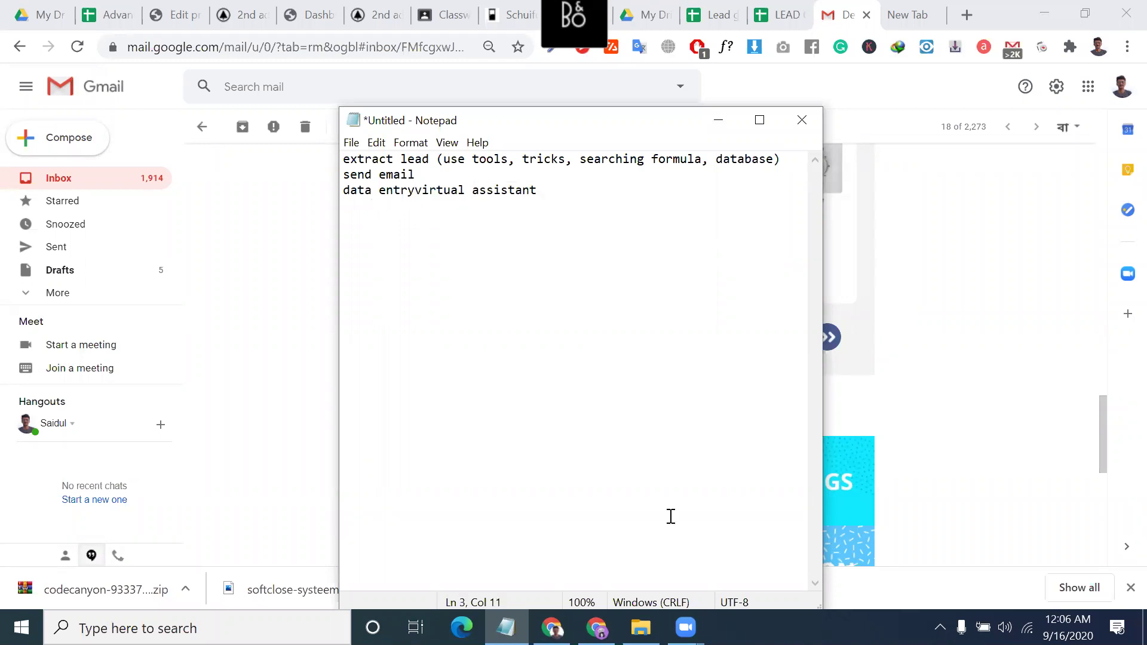
key("Return")
Highlight the "virtual assistant" line, followed by the "data entry" line.
left_click_drag(476, 208, 342, 205)
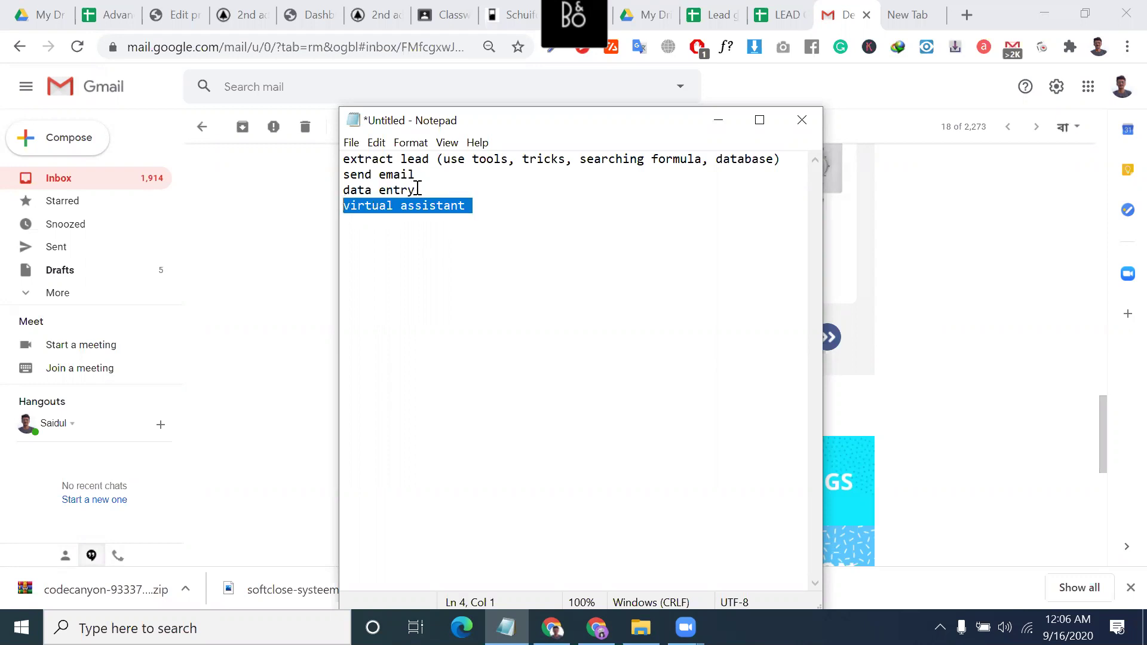
left_click(418, 189)
left_click(341, 191, "shift")
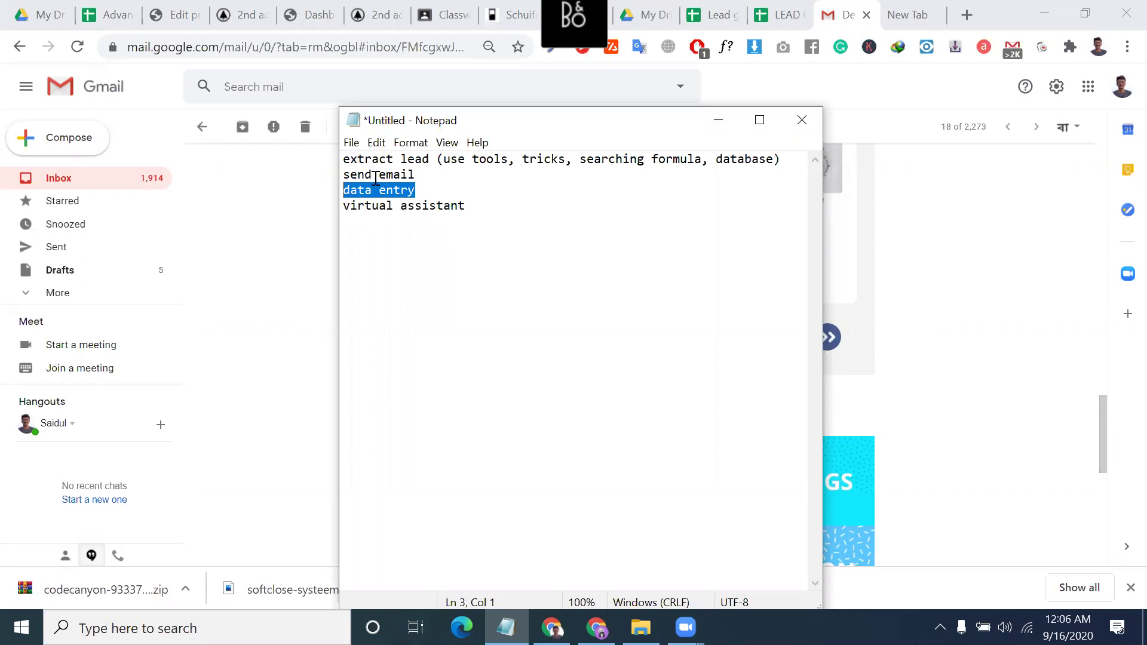
Replace the "send email" line with "as a email marketer".
double_click(341, 174)
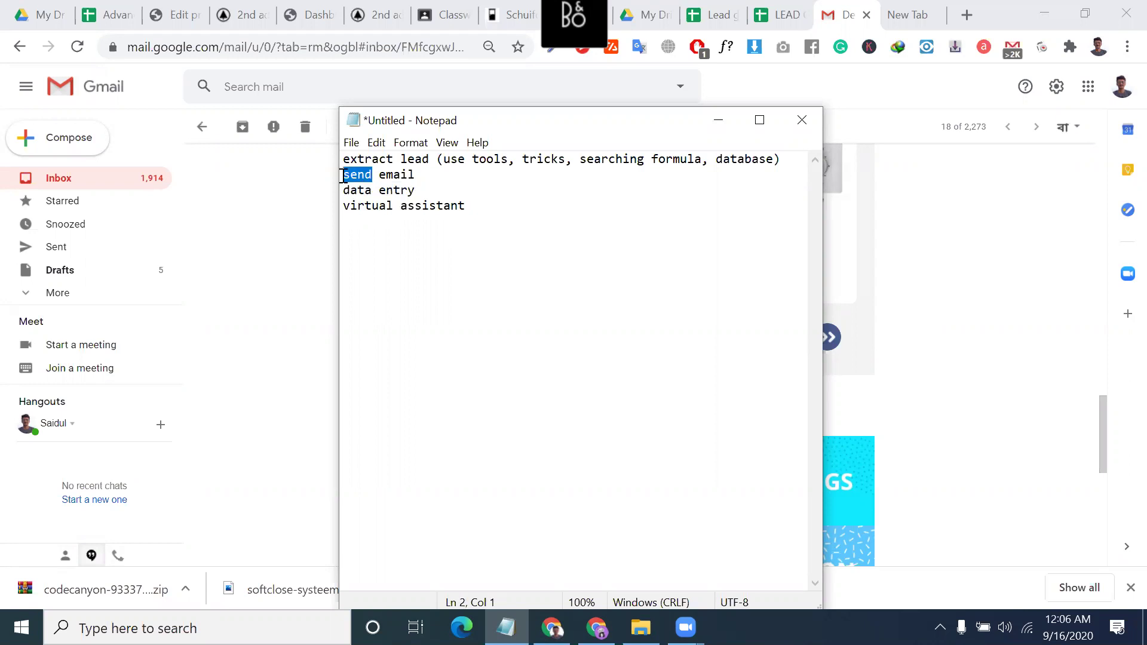
key("Delete")
key("End")
key("BackSpace")
key("BackSpace")
key("BackSpace")
key("BackSpace")
key("BackSpace")
key("BackSpace")
key("BackSpace")
type("a")
type("s emai")
type("l ")
type("mart")
type("et")
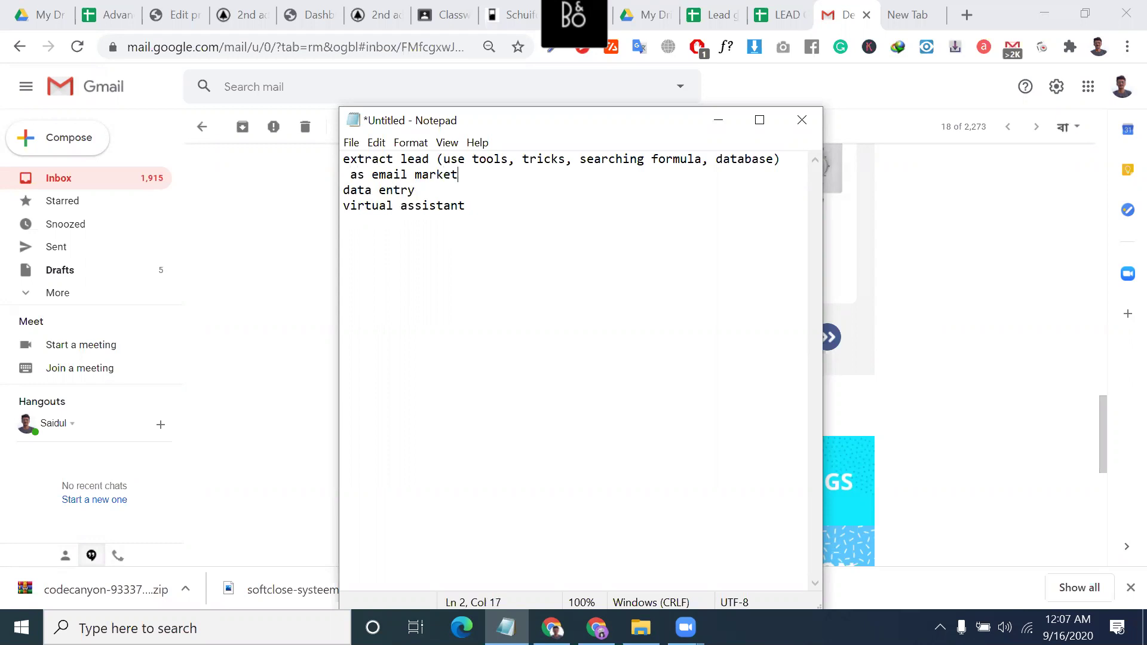
type("er")
left_click(367, 174)
type("a")
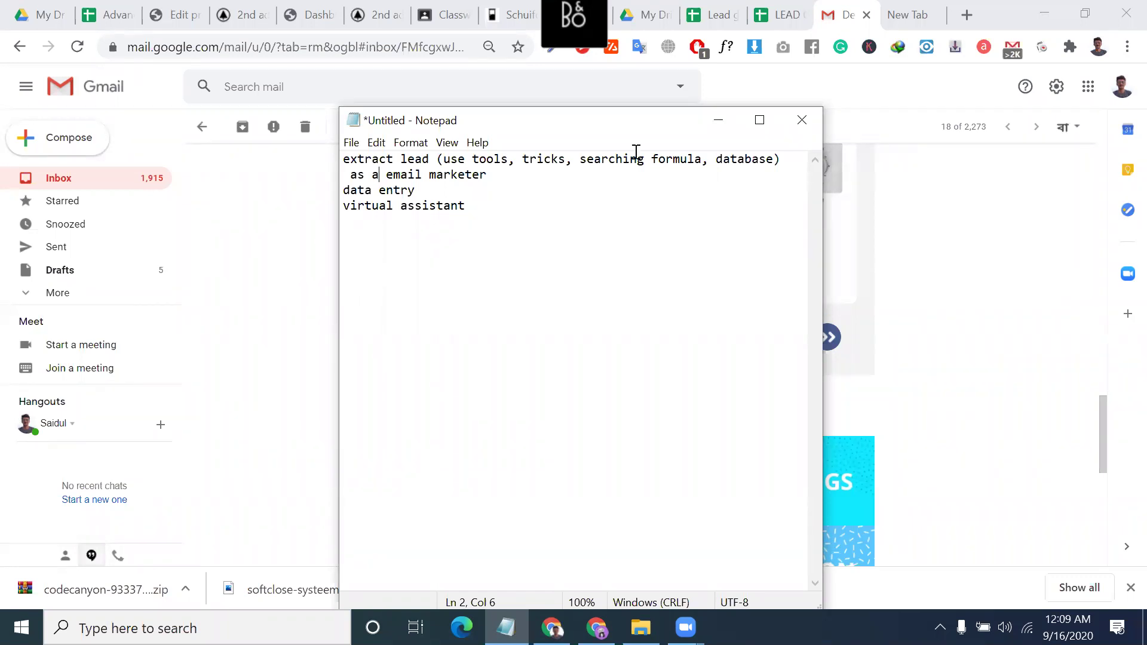
Highlight the start of the extract lead line through "use tools", followed by "searching formula".
left_click(551, 540)
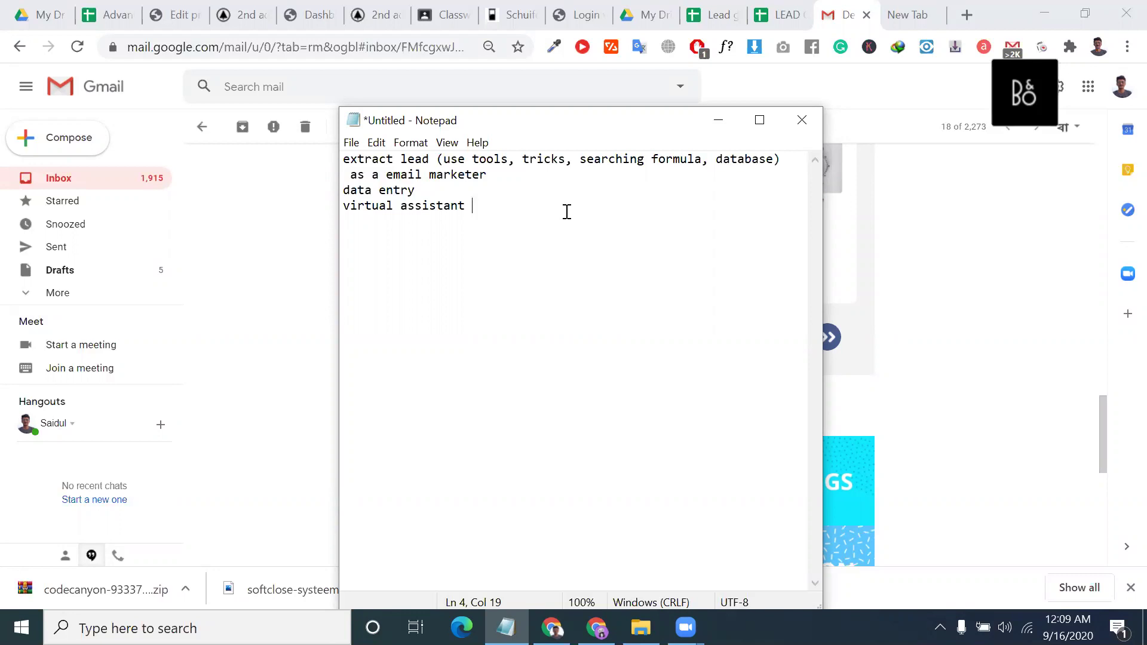
left_click(344, 161)
left_click_drag(344, 161, 512, 158)
left_click(518, 167)
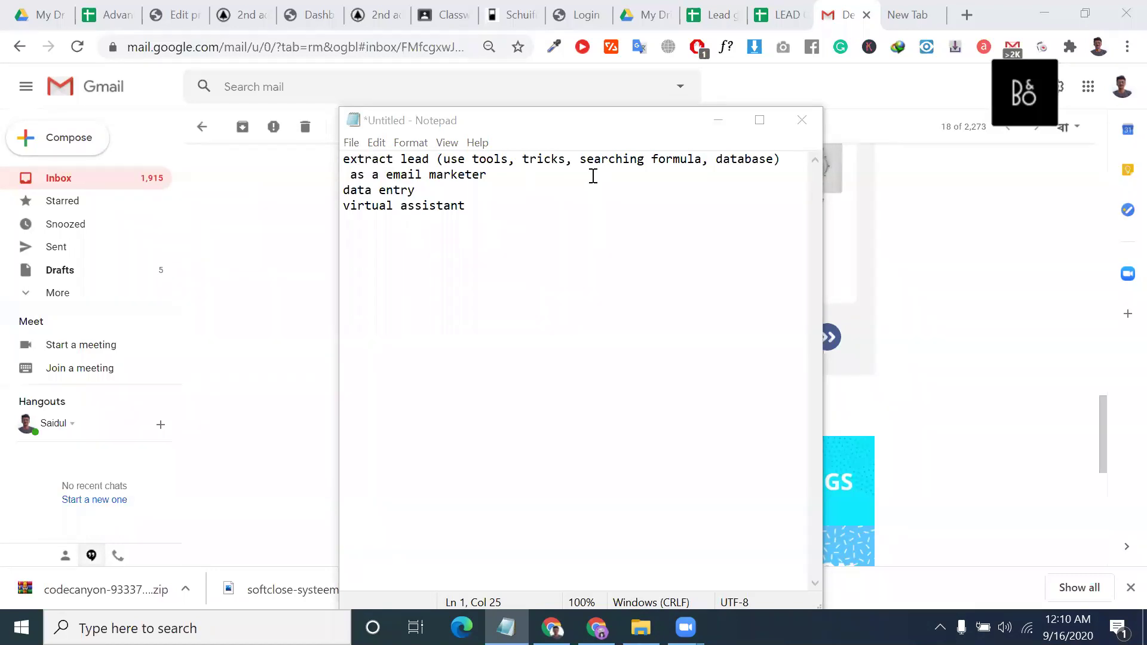
left_click_drag(580, 158, 701, 155)
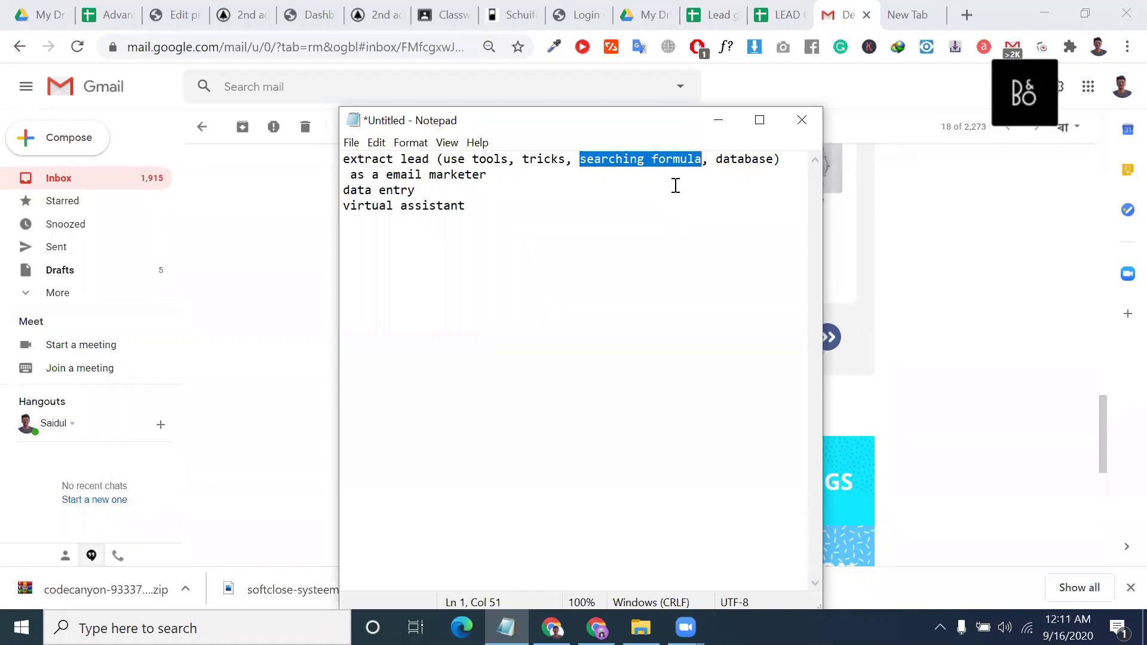
Insert "(webreasearch)" directly after "searching formula" in the extract lead line.
left_click(705, 163)
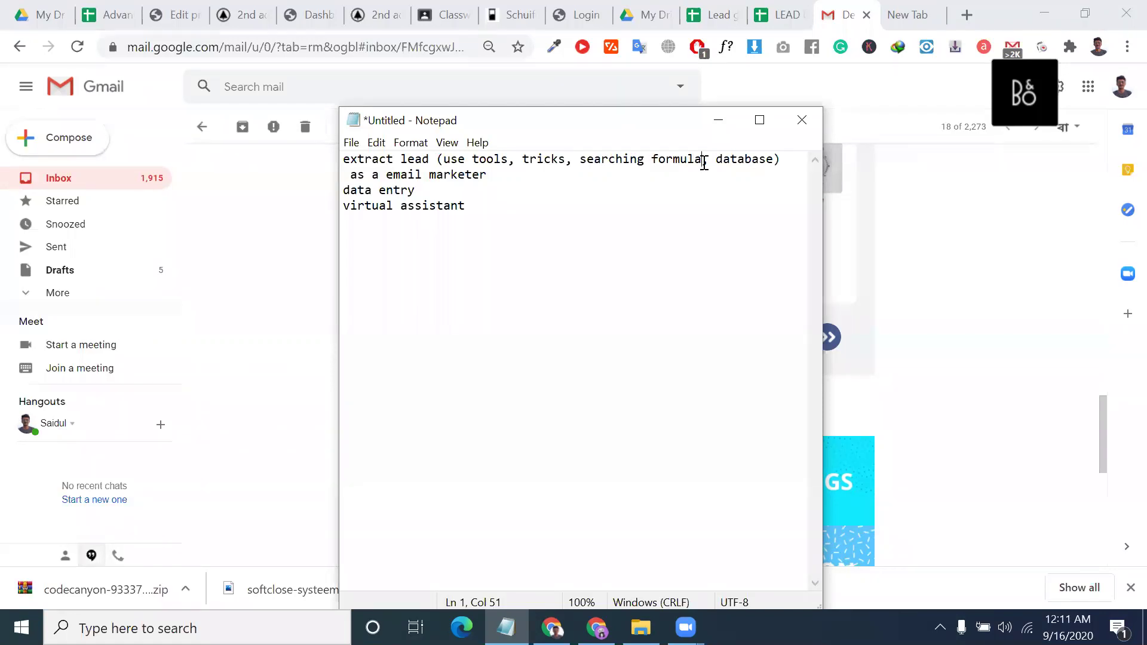
type("(were")
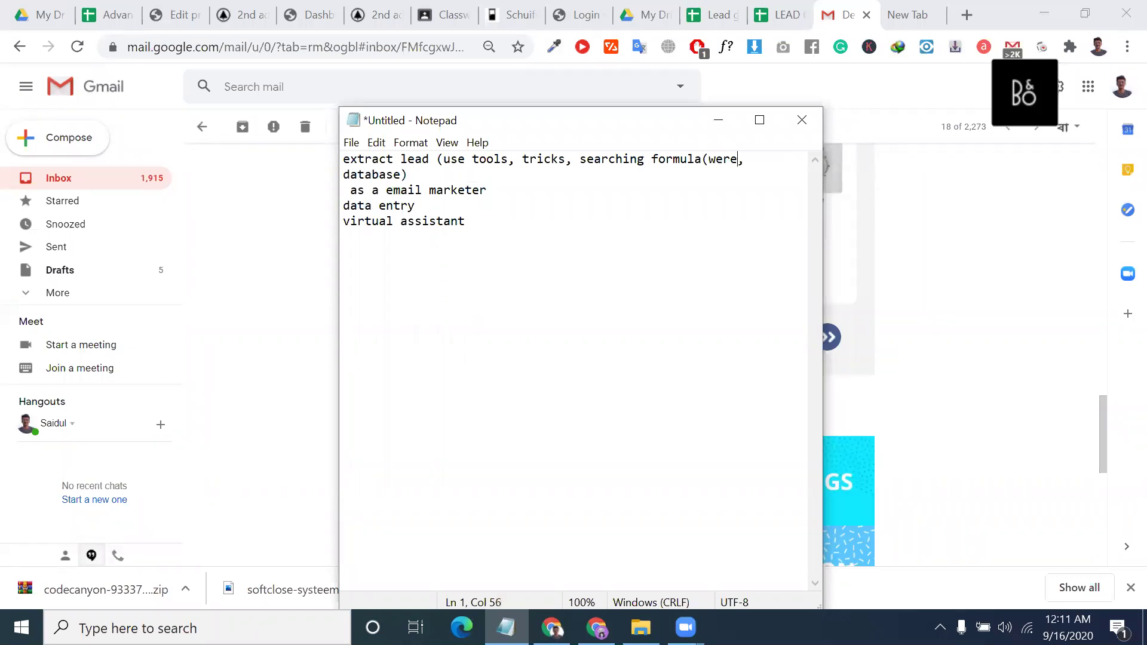
type("ac")
key("BackSpace")
type("search)")
left_click(725, 158)
type("b")
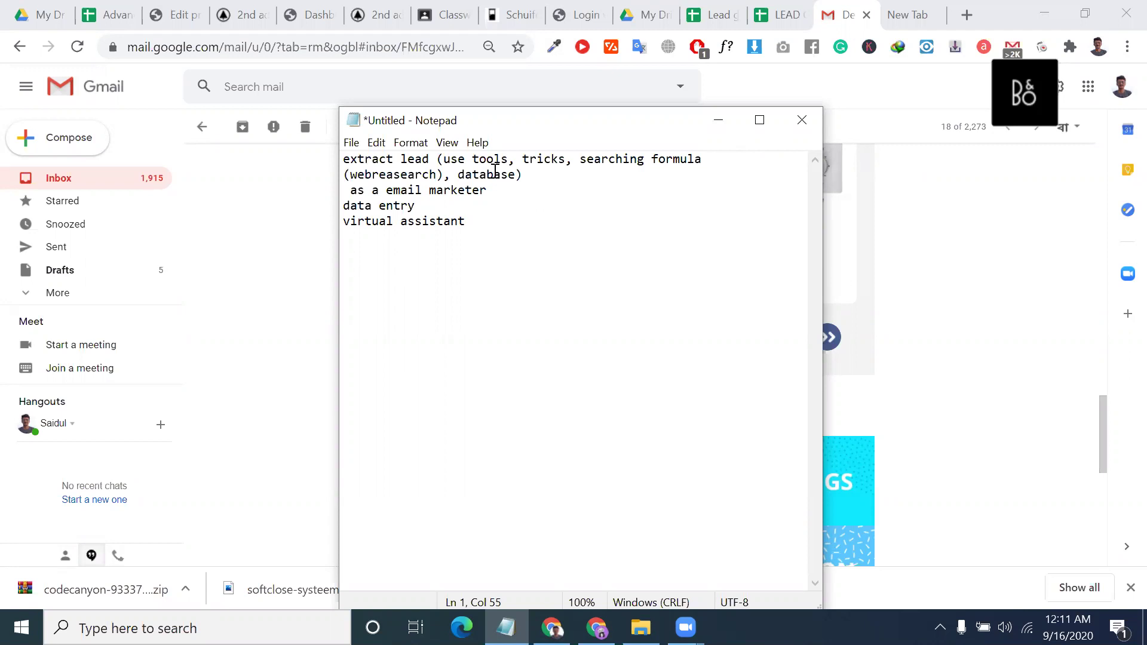
Highlight "use tools" in the extract lead line, followed by the entire note.
left_click(509, 159)
left_click(443, 159, "shift")
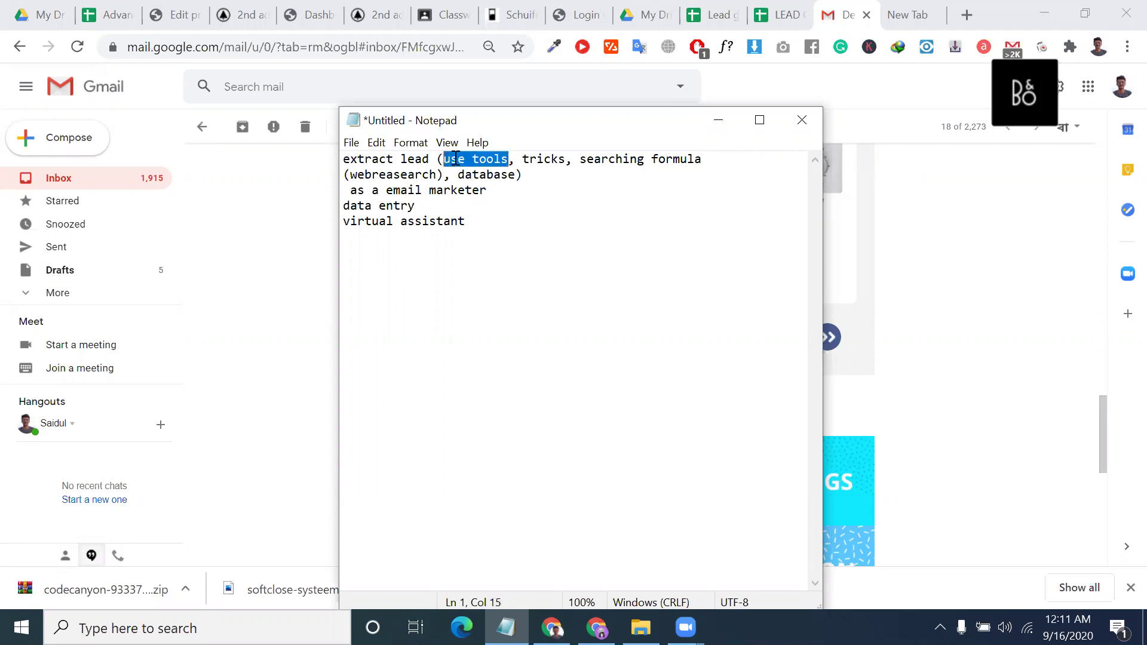
left_click(515, 159)
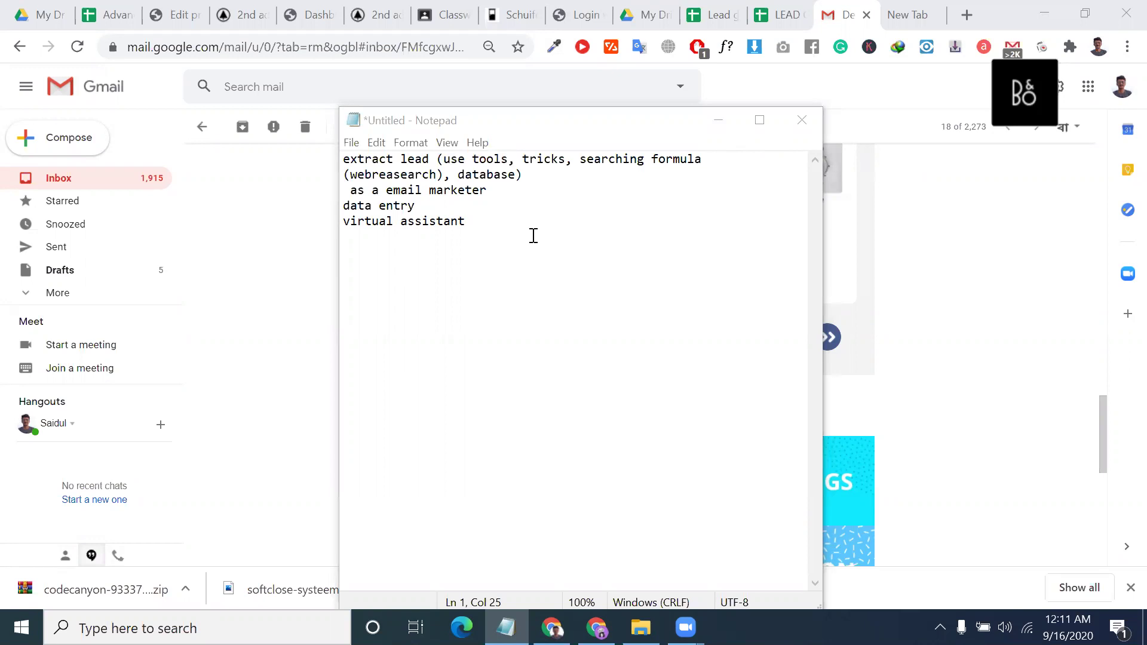
key("ctrl+a")
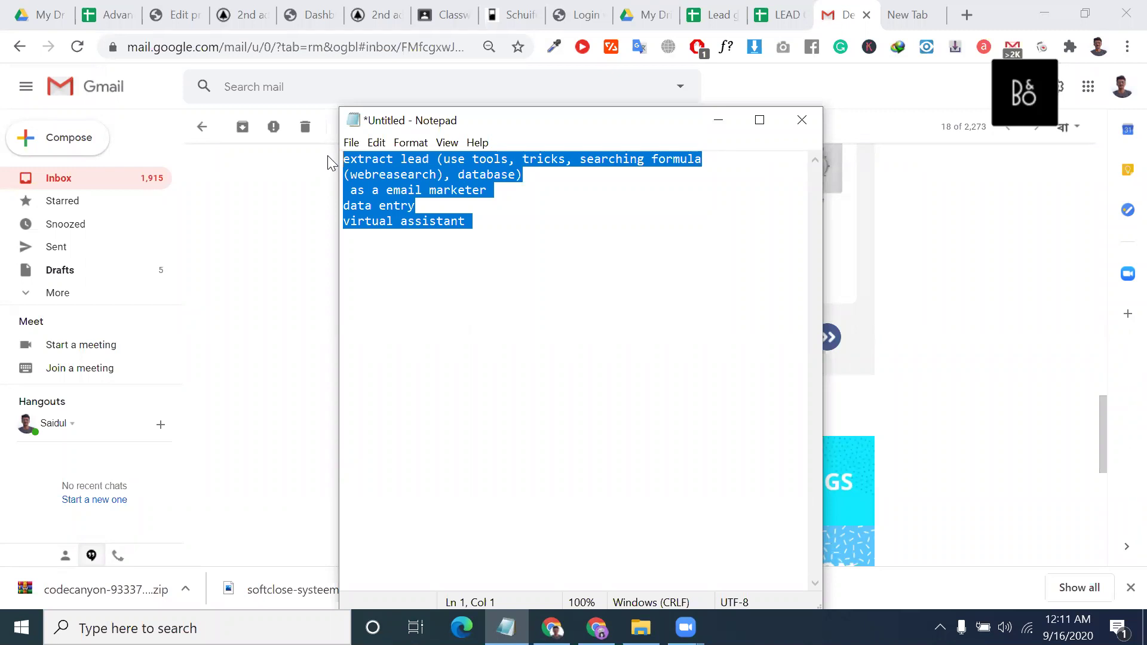
Switch to Chrome and search Google for "linkedin" in a new tab.
left_click(943, 14)
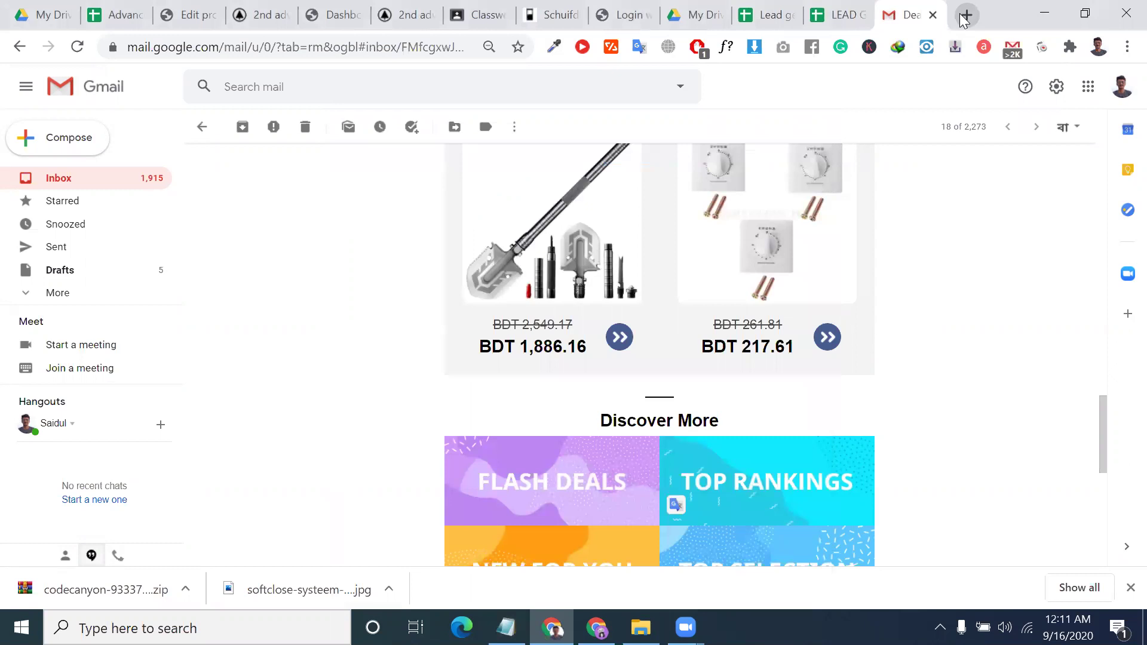
left_click(964, 17)
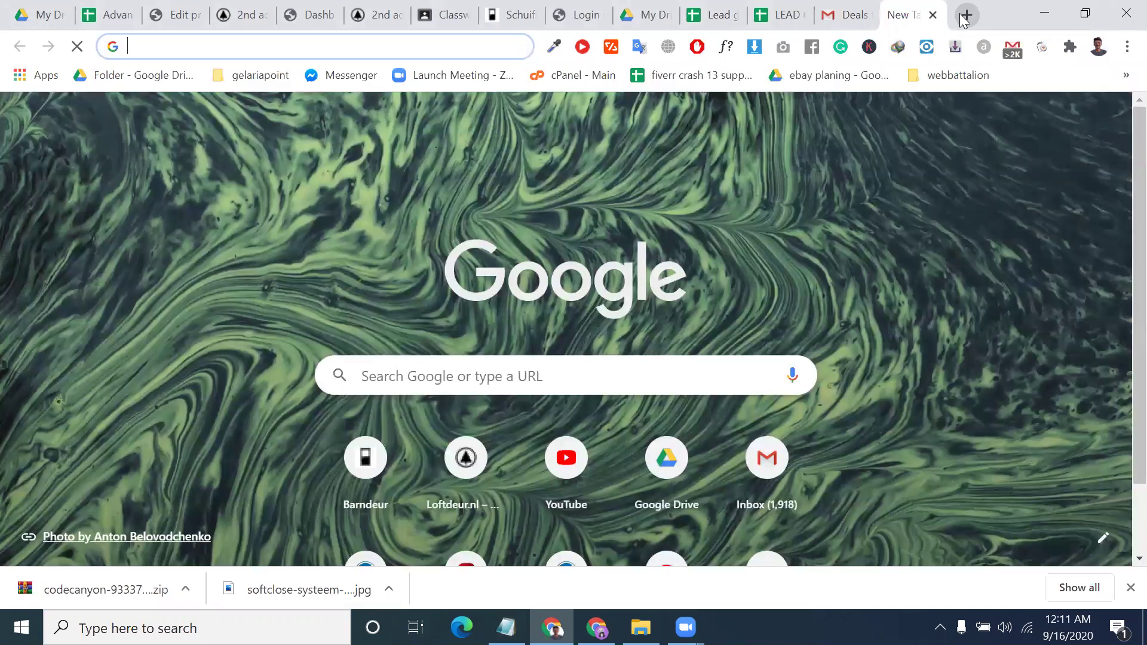
type("link")
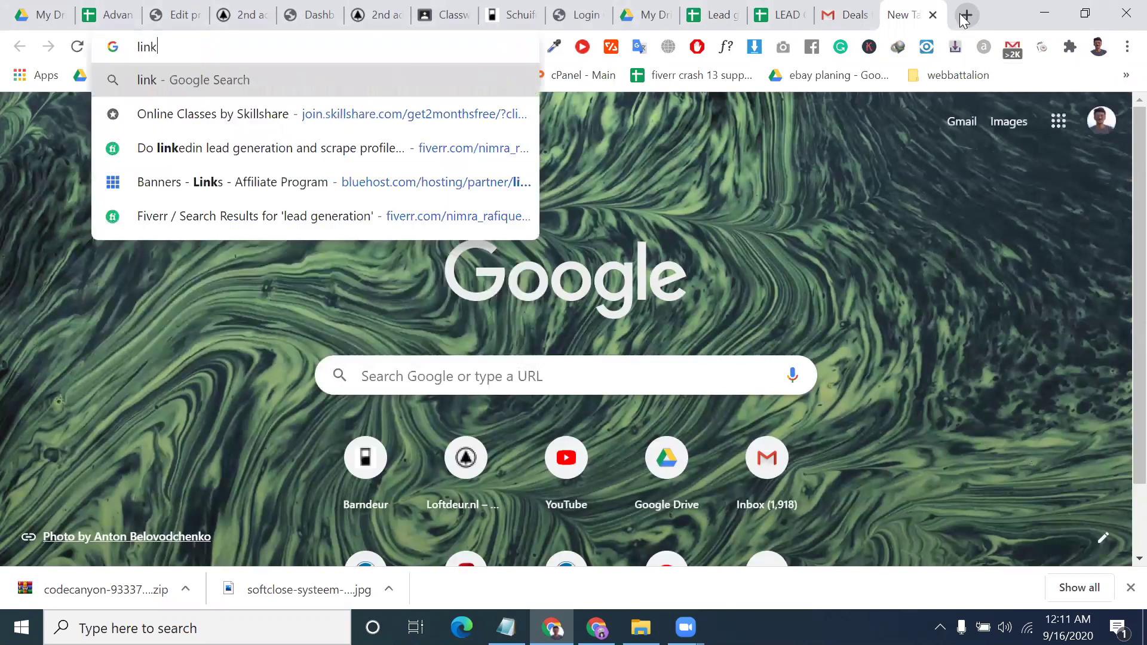
type("edin")
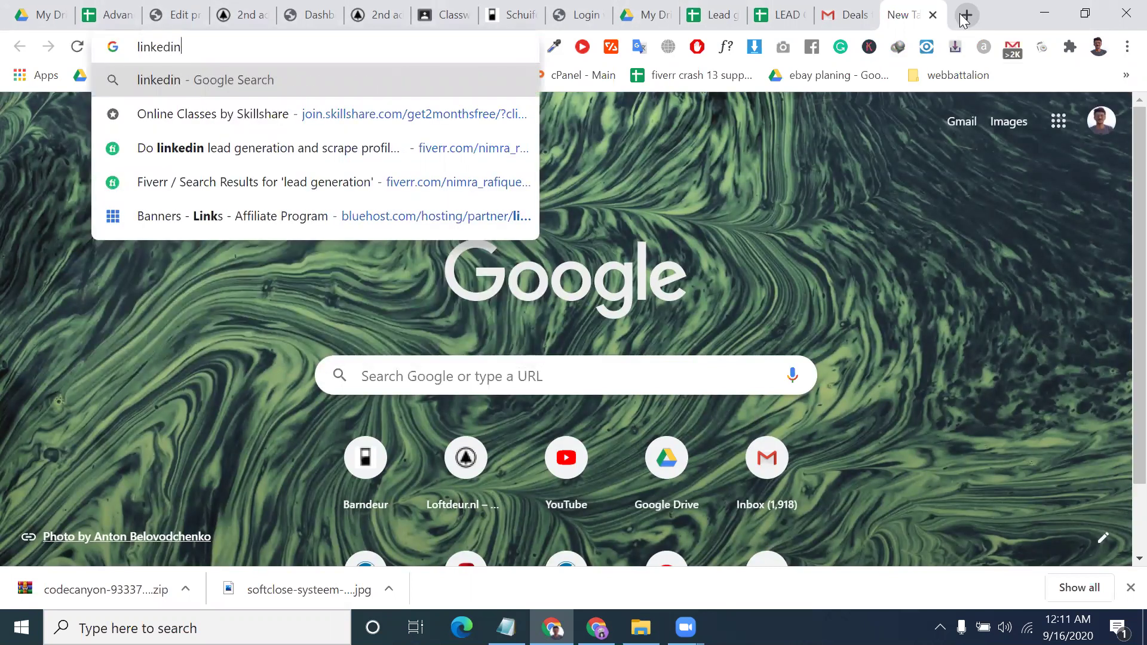
key("Return")
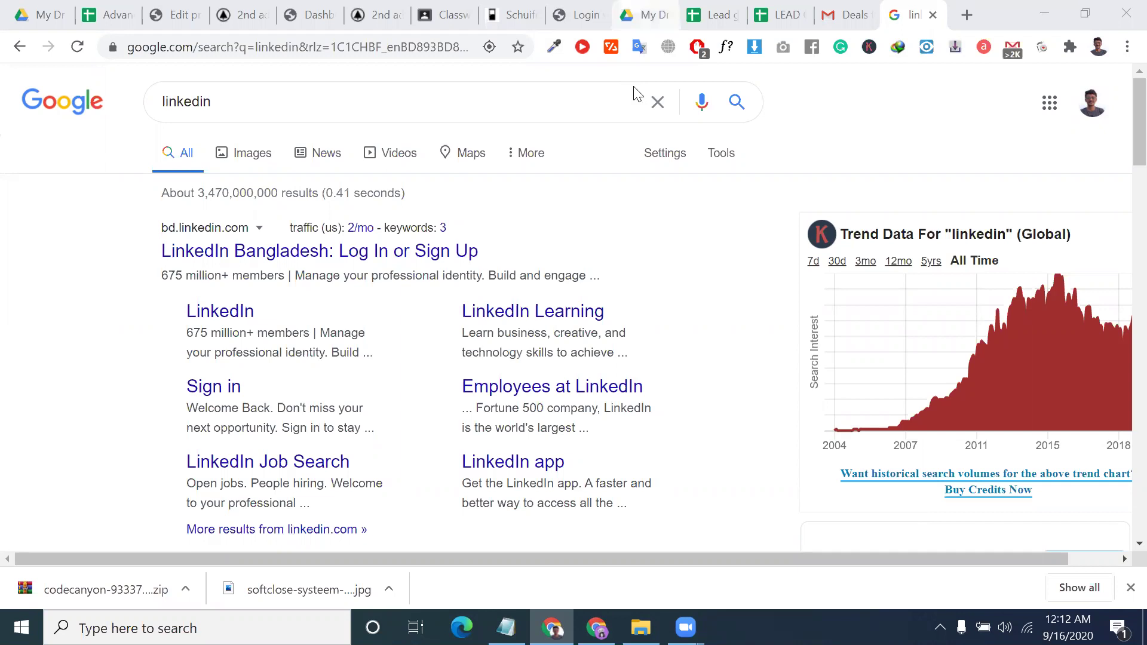
Go to Google Drive, highlight the e-mail address in the account details, and close the details.
left_click(645, 15)
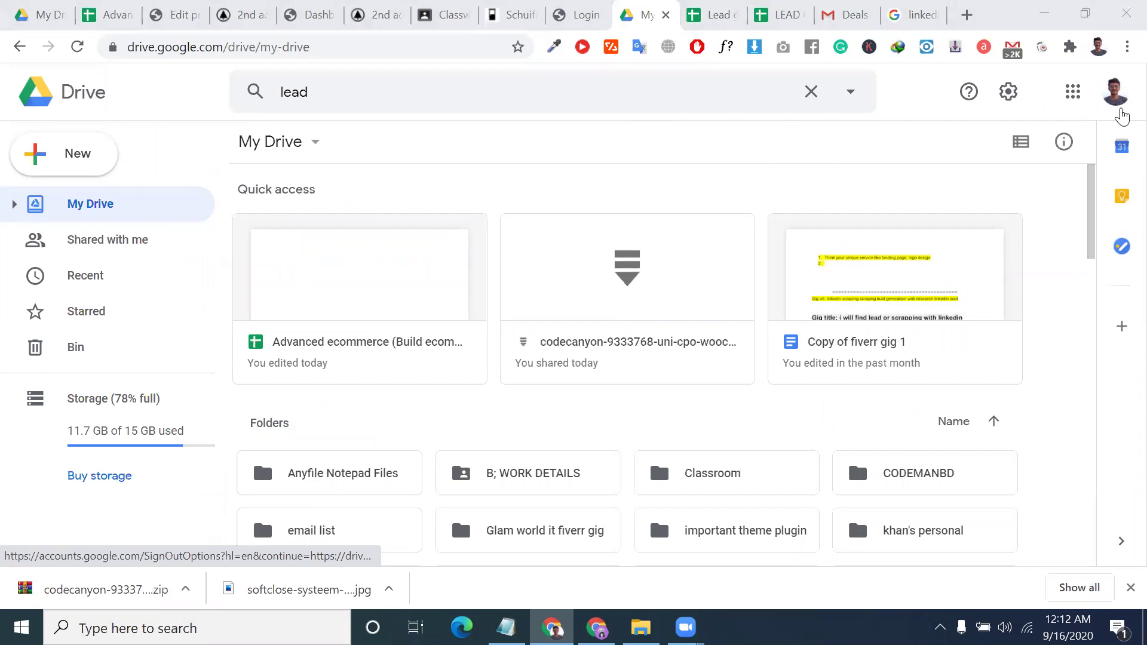
left_click(1122, 116)
left_click_drag(1054, 251, 870, 234)
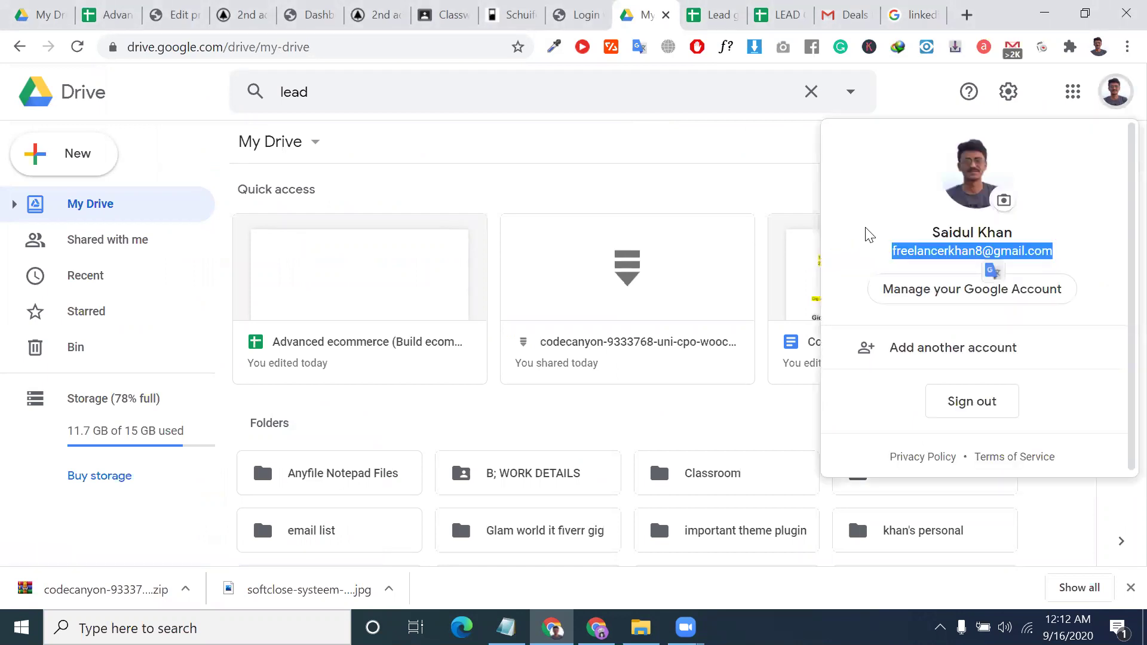
left_click(742, 192)
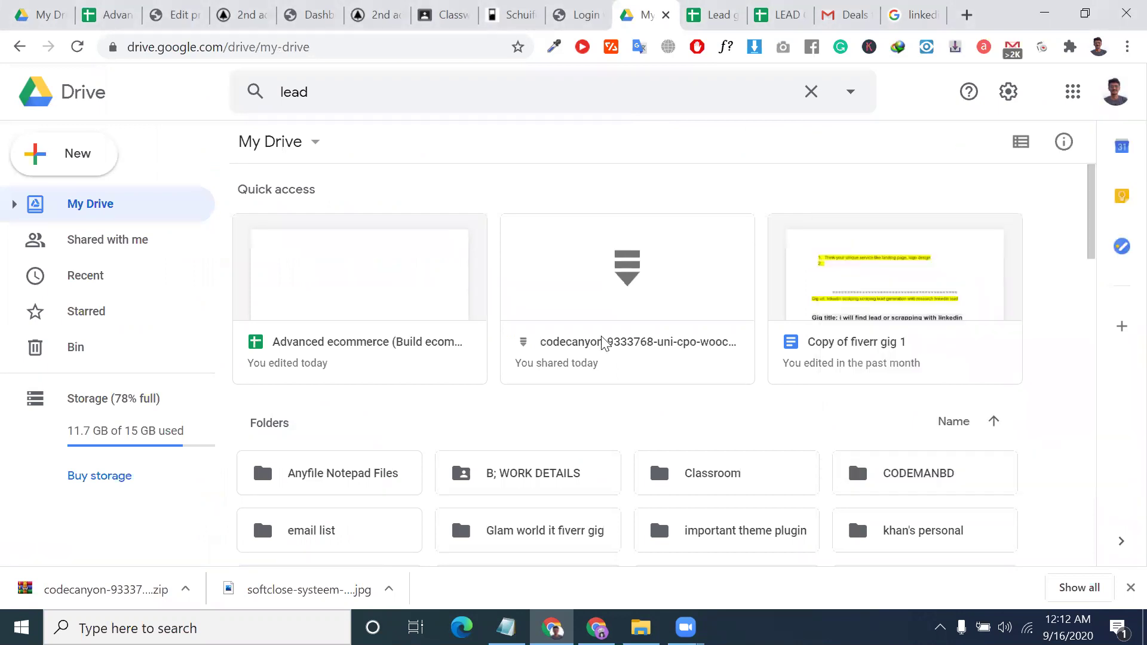
View the contents of the "lead generation" folder and return to My Drive.
scroll(635, 410, "down", 1)
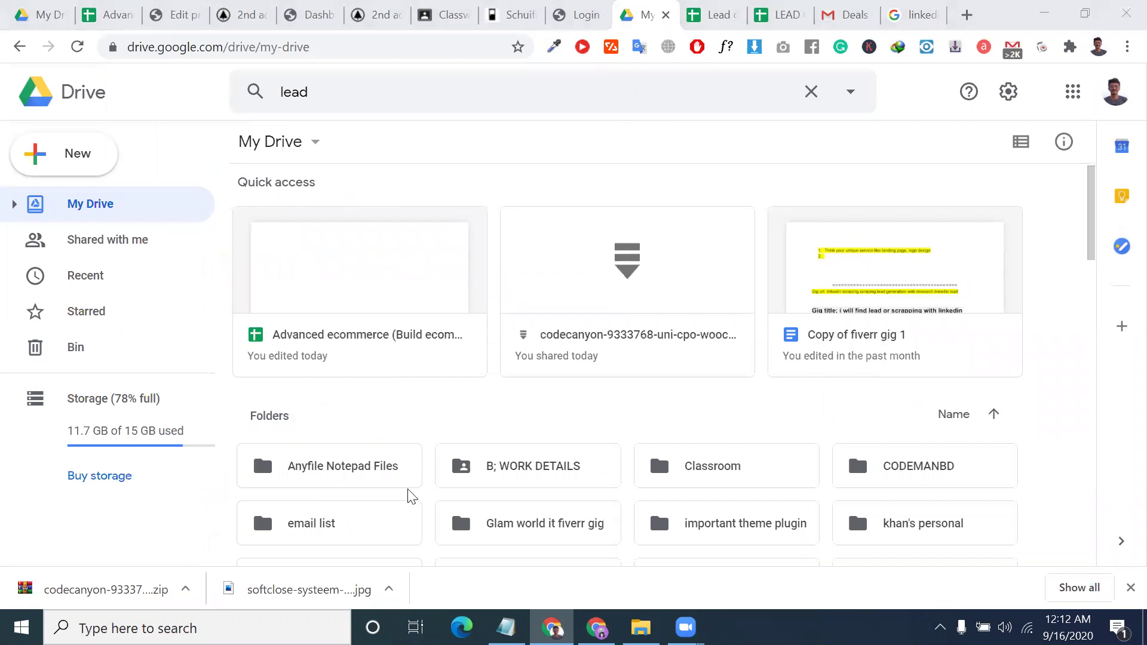
scroll(411, 496, "down", 3)
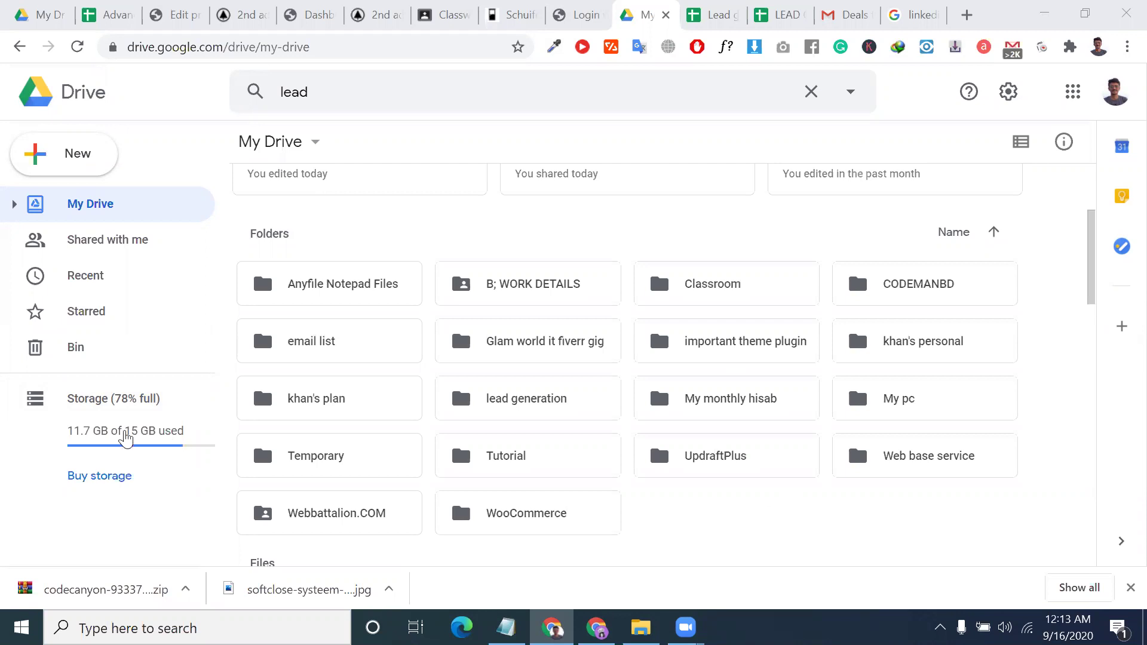
left_click(545, 407)
double_click(546, 407)
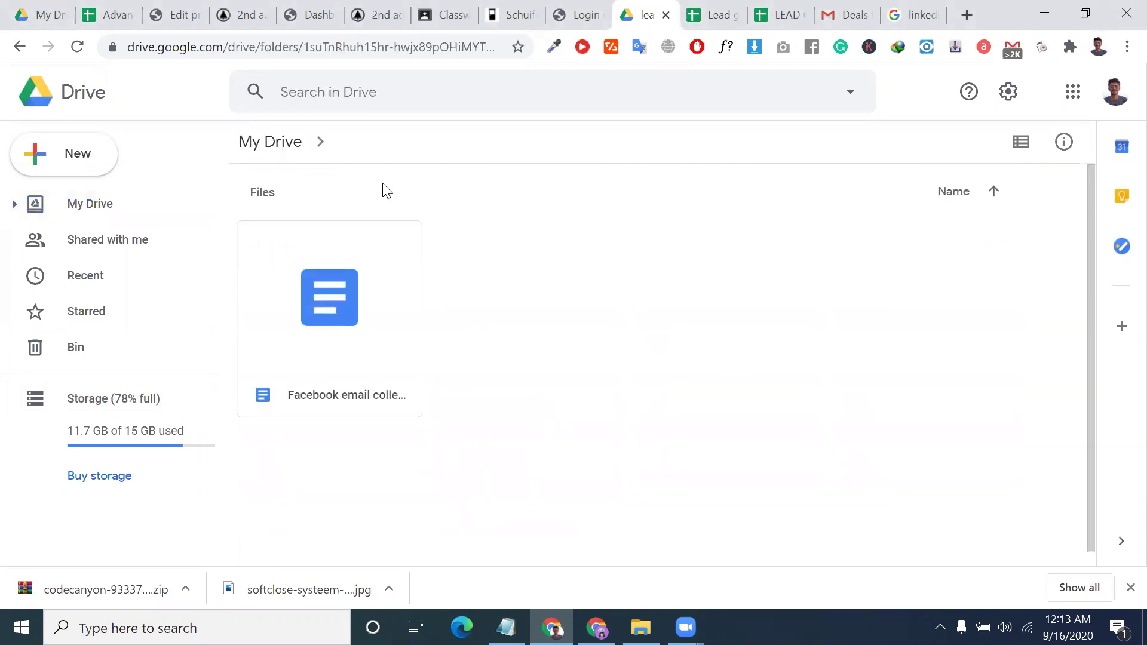
left_click(304, 143)
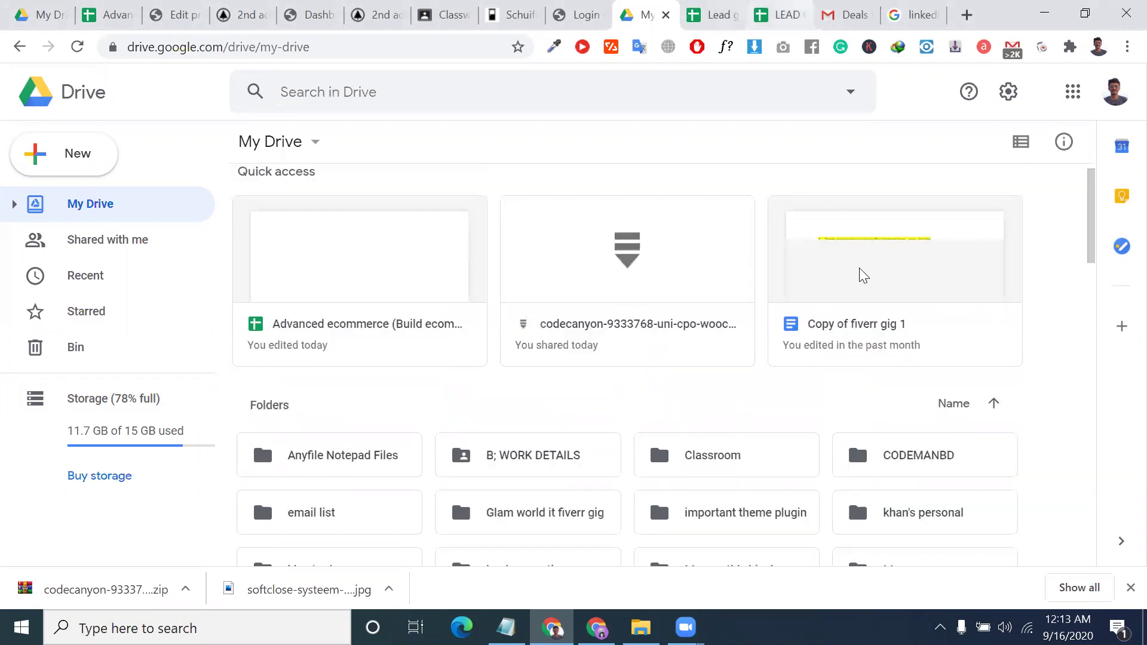
Search Google for "zoominfo" in a new tab and open the ZoomInfo website from the results.
key("ctrl+Tab")
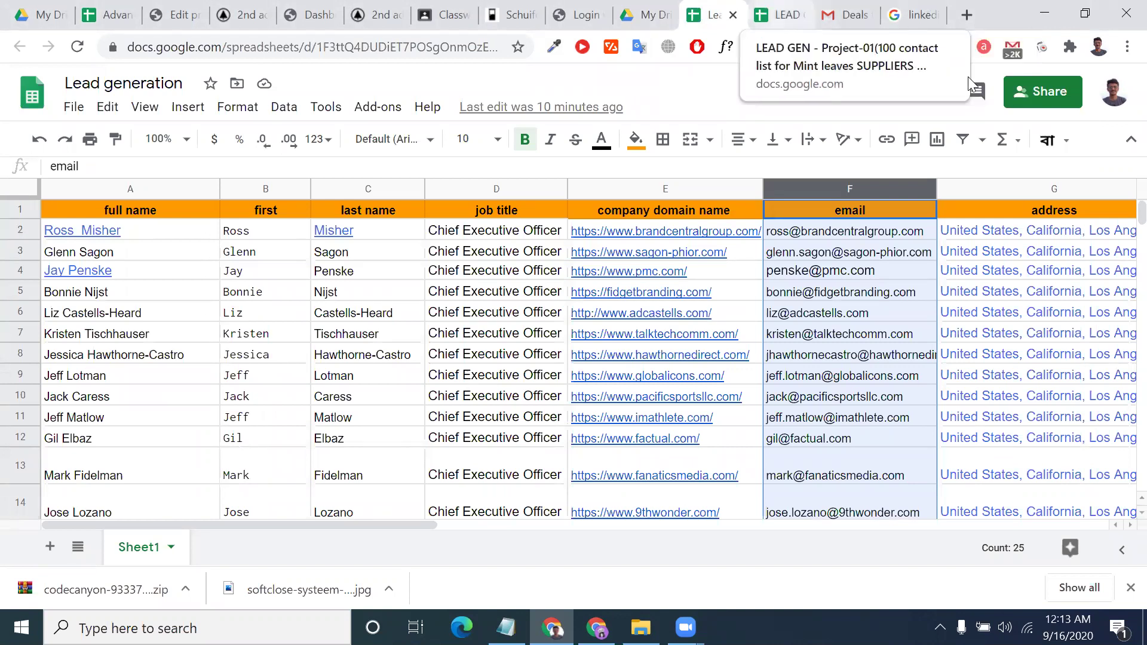
key("ctrl+9")
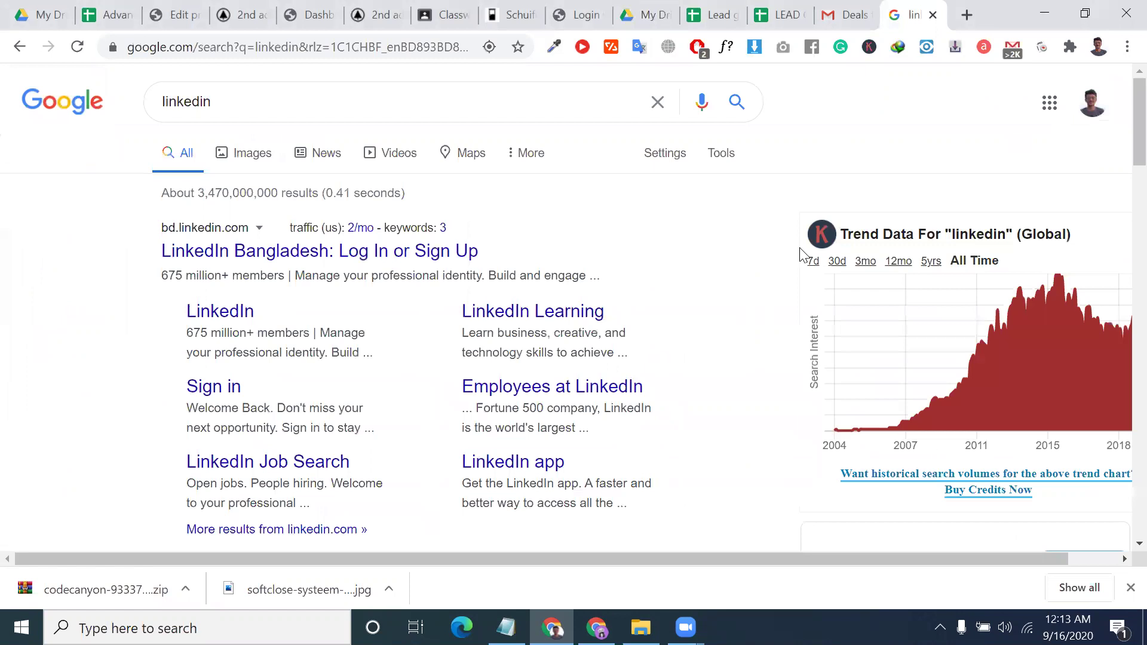
key("ctrl+t")
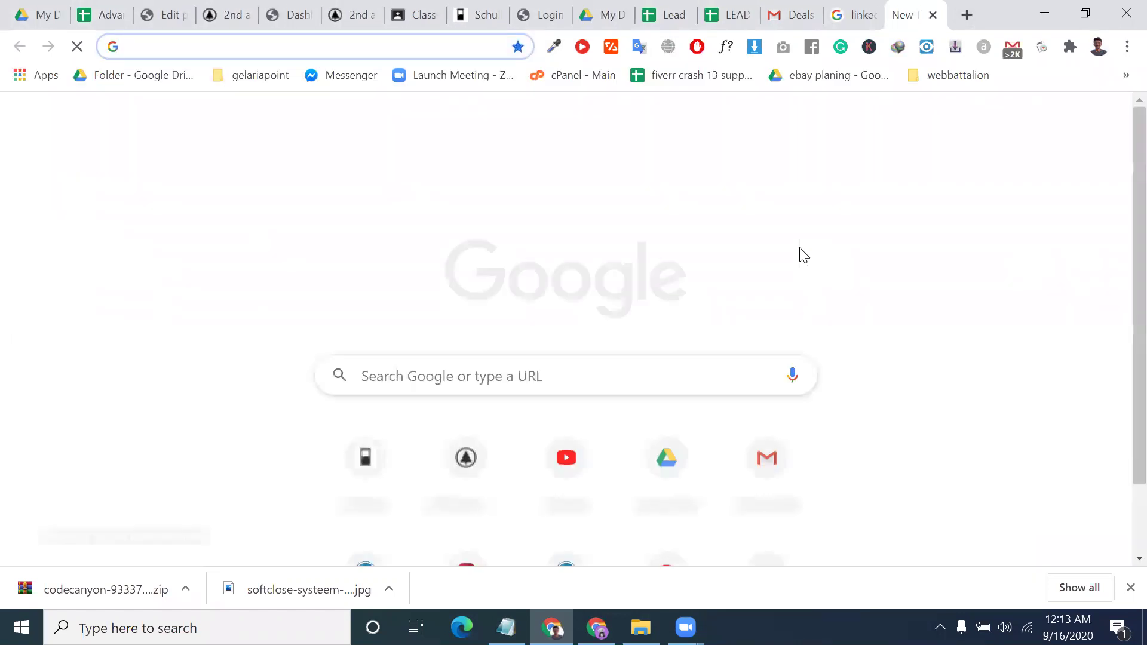
type("z")
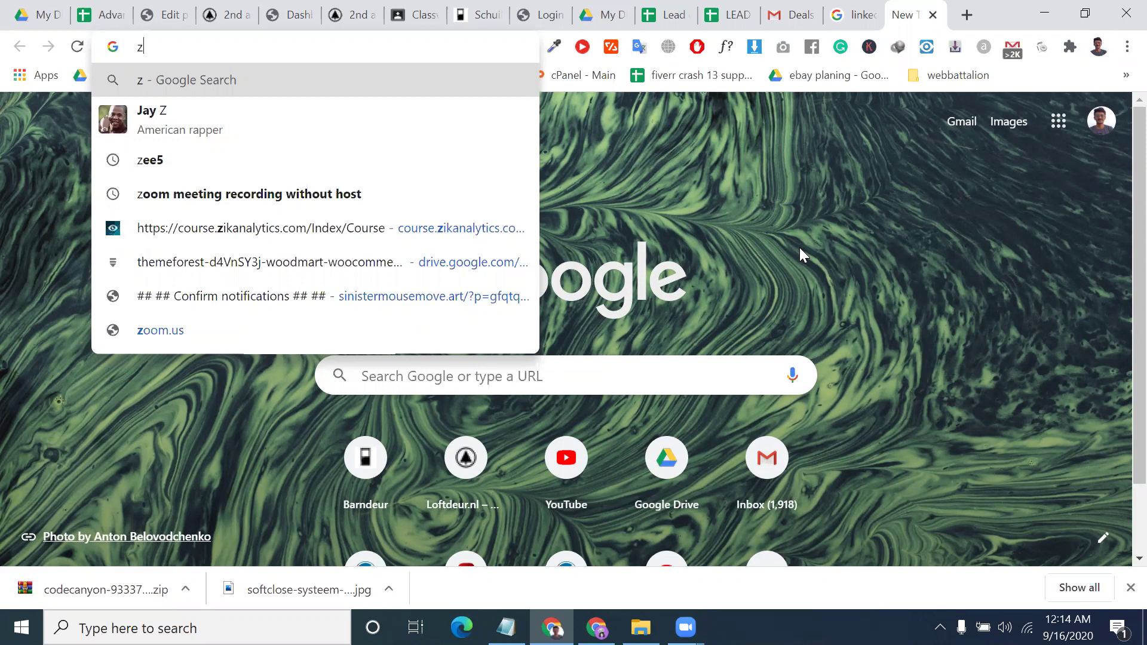
type("ooo")
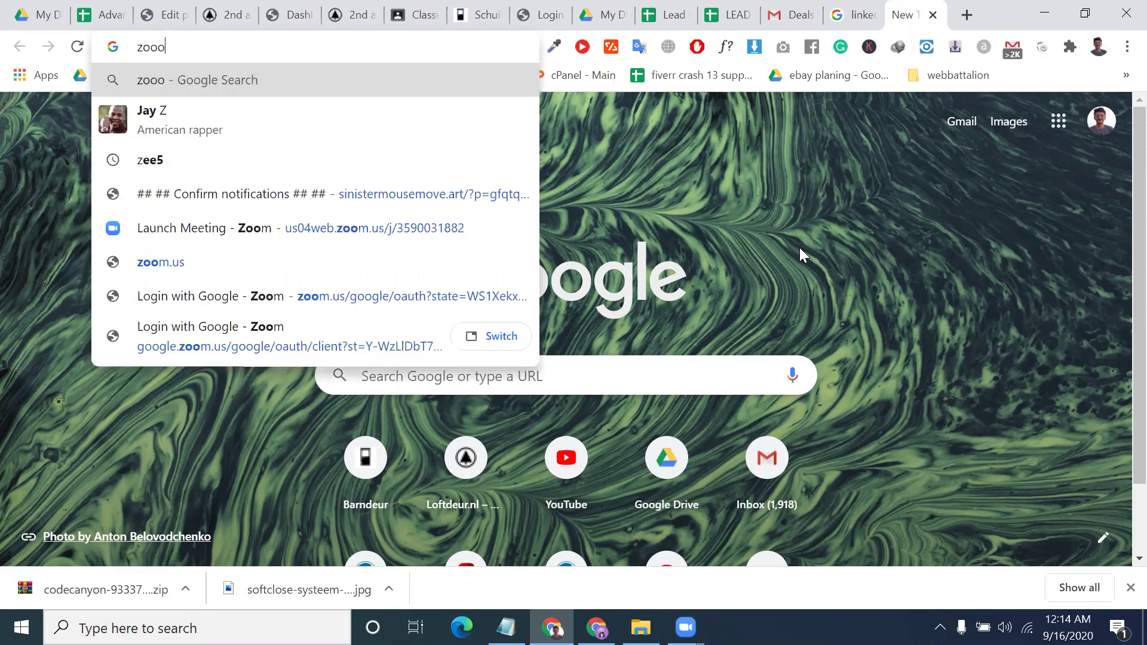
key("BackSpace")
type("min")
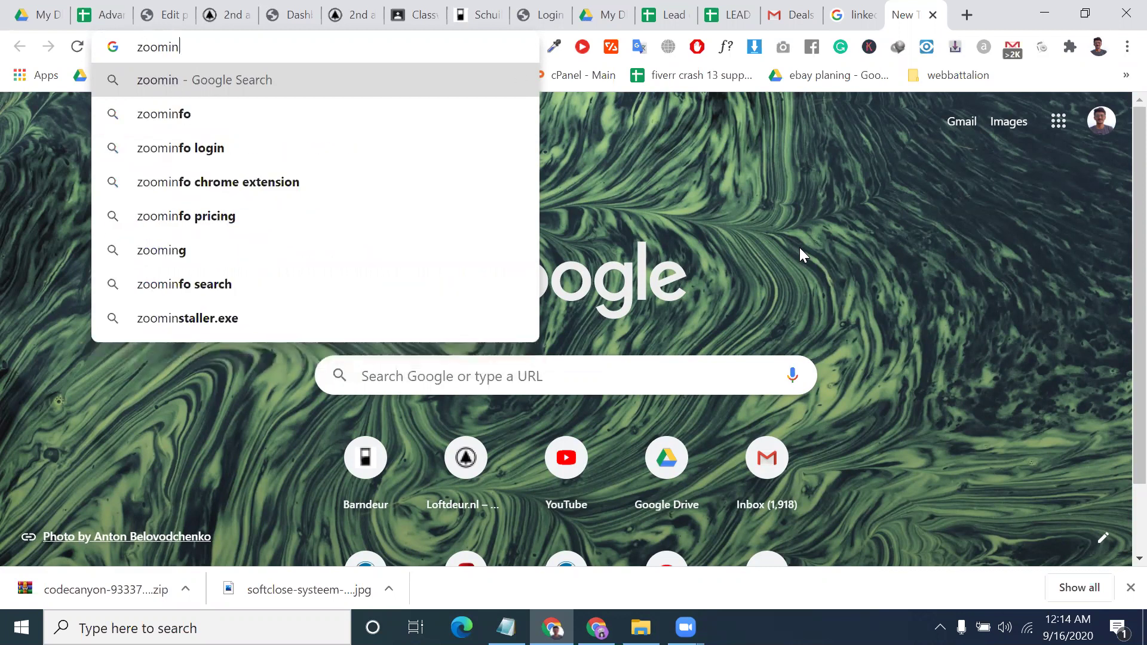
key("Down")
key("Return")
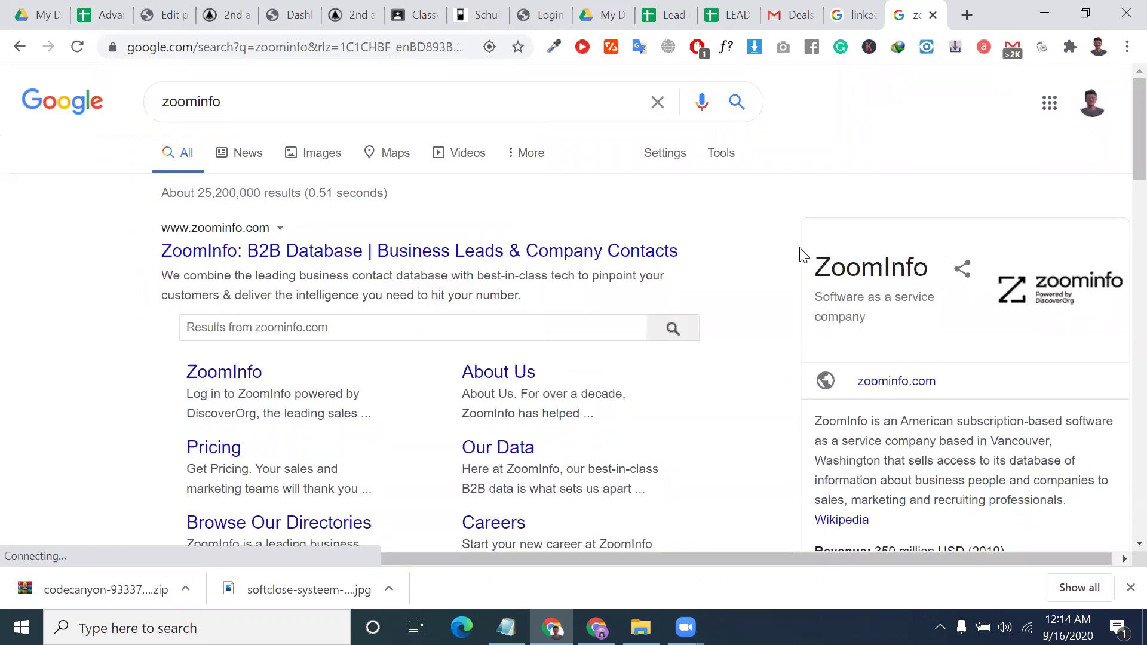
left_click(455, 261)
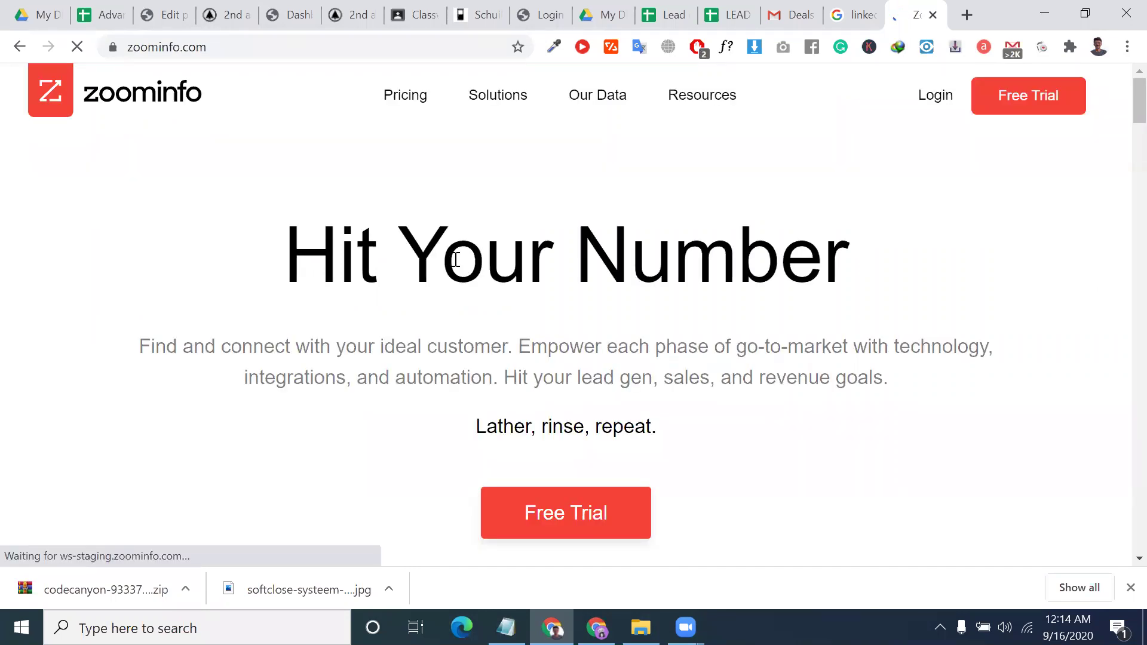
Open ZoomInfo's pricing page, look through its feature list and highlight "High-fives all around".
left_click(408, 105)
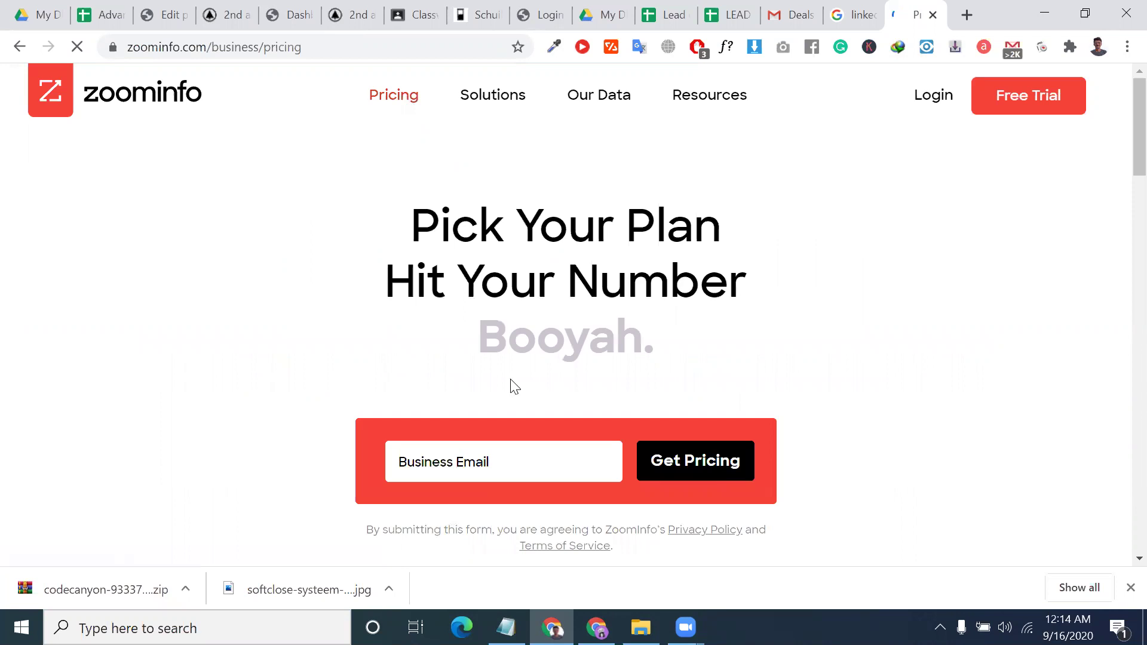
scroll(515, 387, "down", 10)
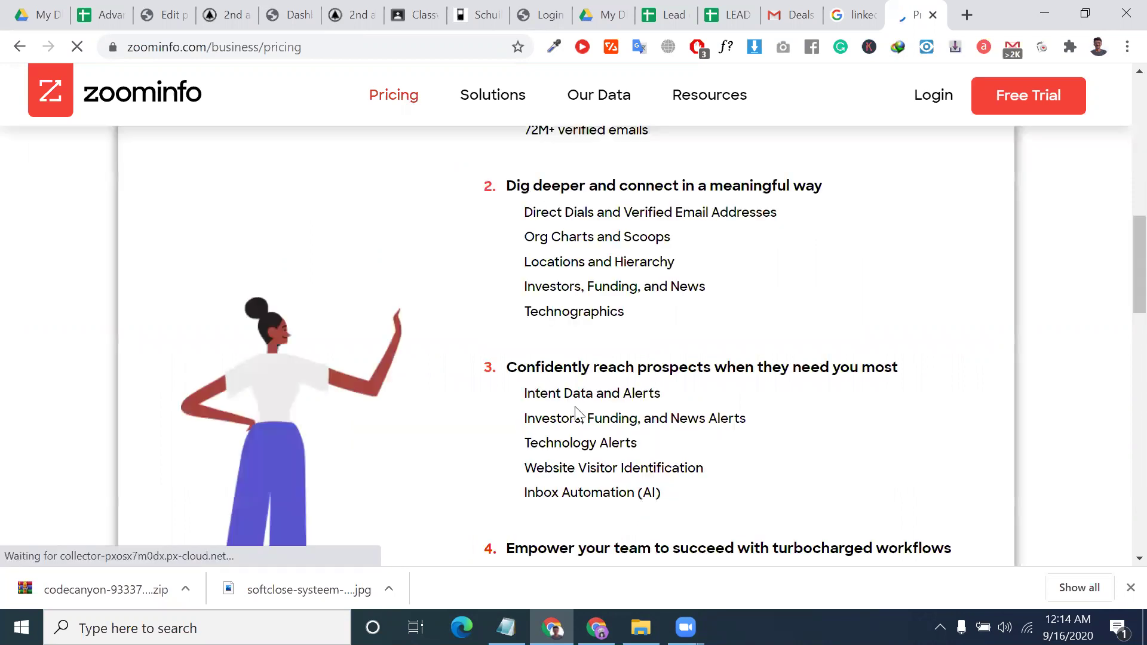
scroll(618, 399, "down", 5)
triple_click(615, 396)
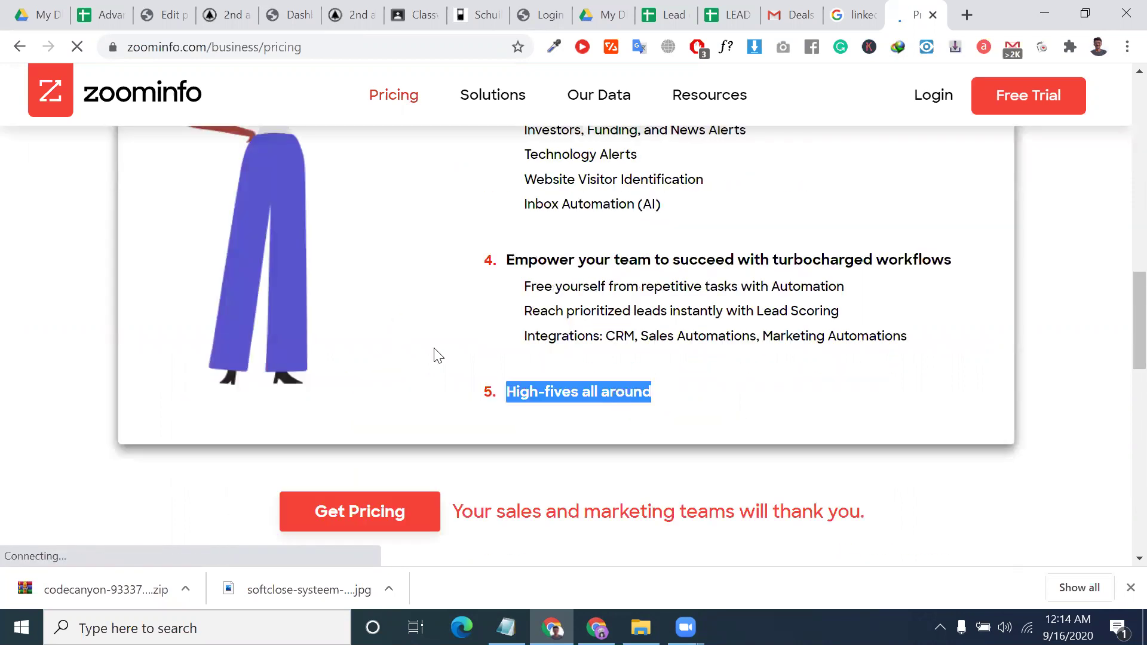
scroll(436, 354, "down", 5)
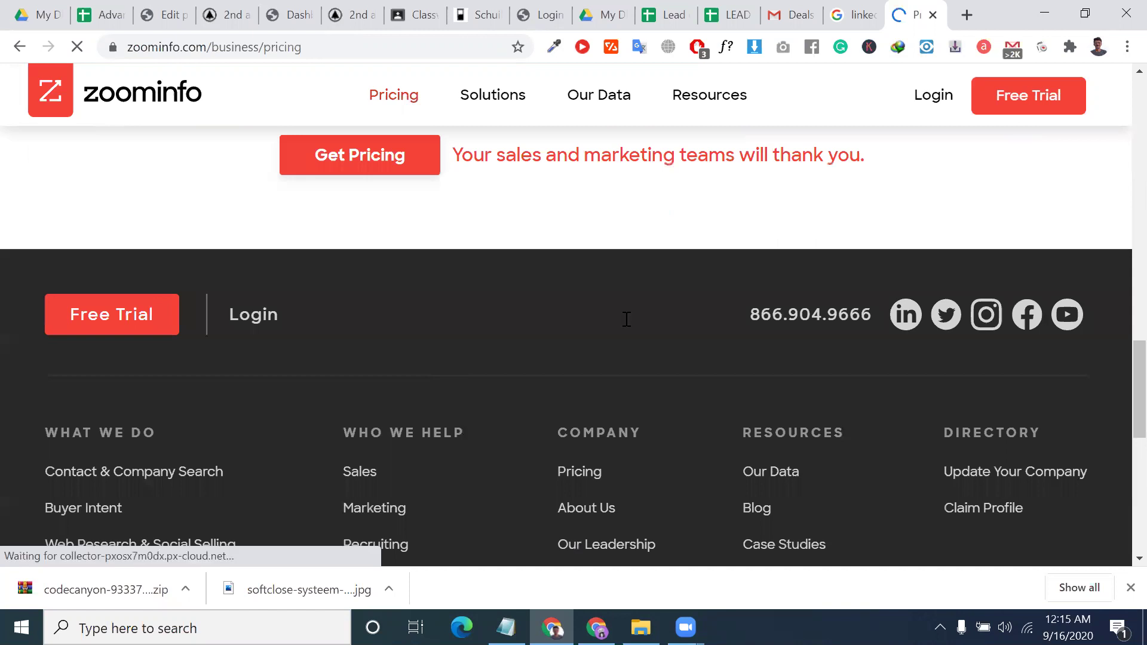
scroll(625, 319, "up", 5)
scroll(534, 409, "up", 2)
scroll(412, 339, "down", 8)
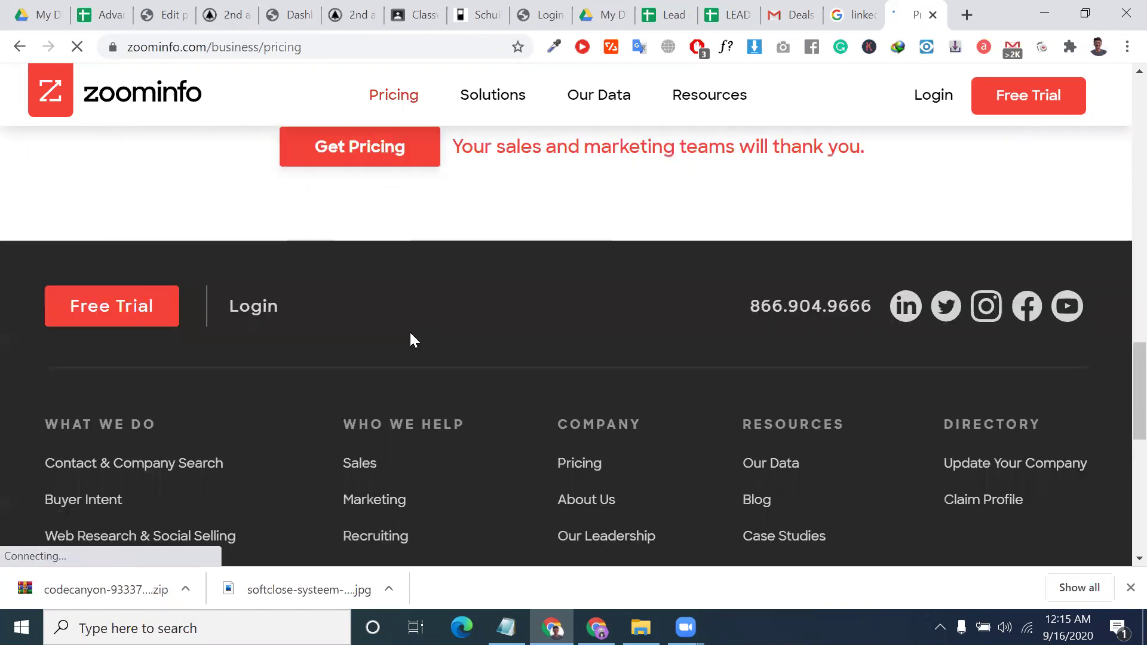
scroll(382, 335, "up", 3)
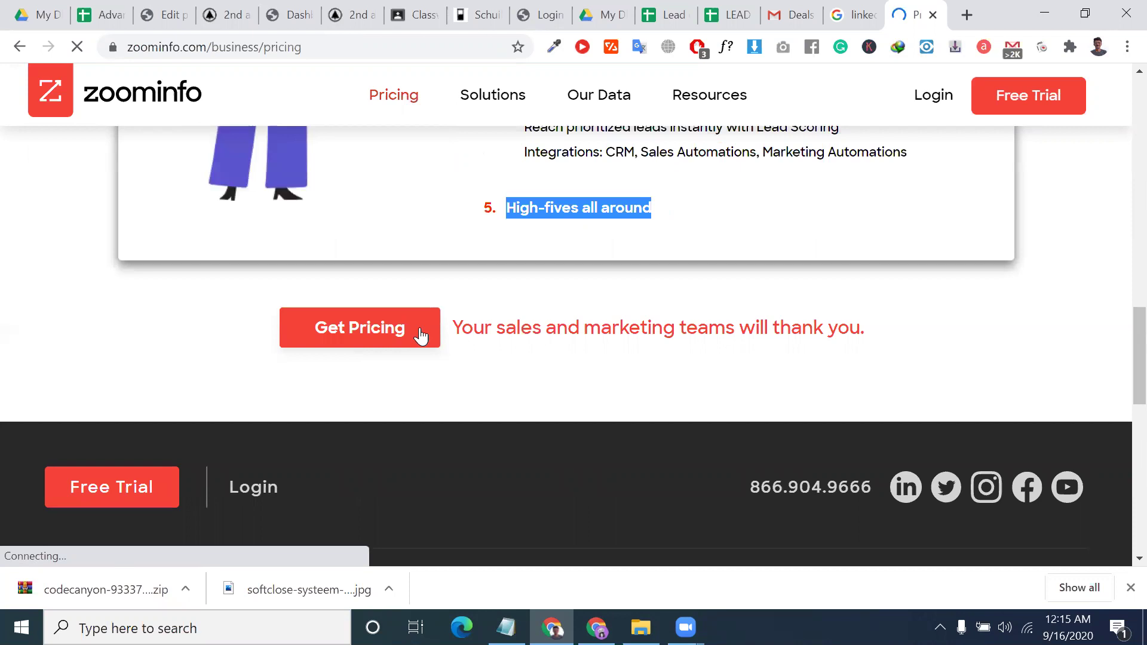
Highlight the line "Free yourself from repetitive tasks with Automation" in the fourth feature group.
scroll(635, 317, "up", 4)
left_click(642, 312)
triple_click(641, 309)
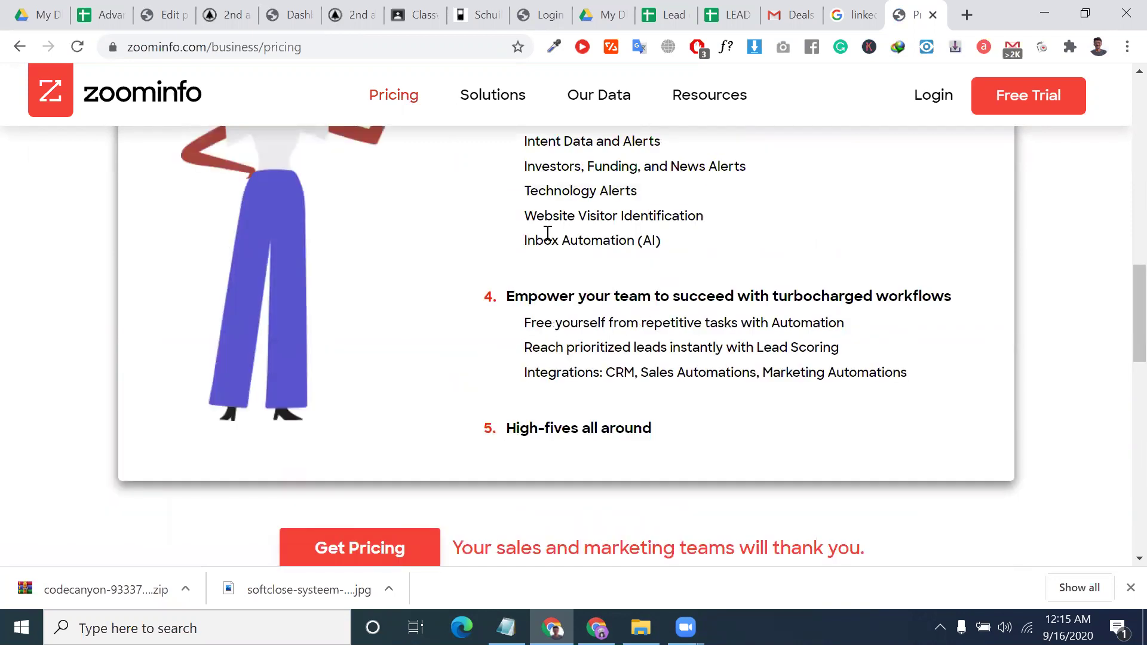
scroll(553, 251, "up", 2)
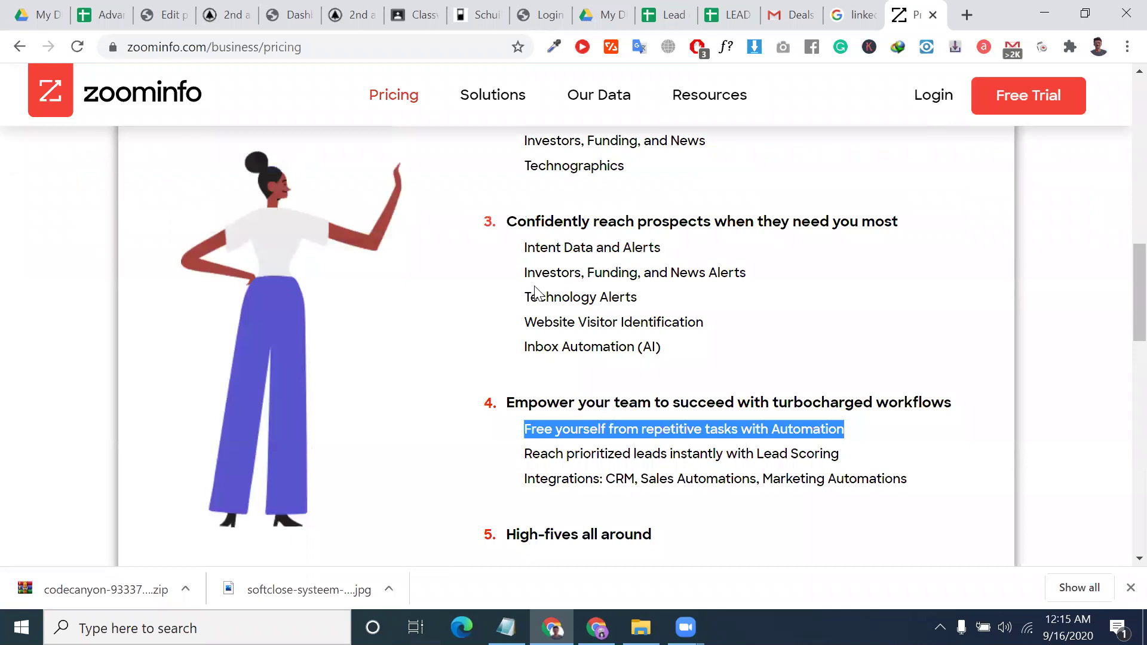
Highlight the searchable data points, companies and direct dials figures under "Find your targets", one after another, and clear the highlight.
scroll(529, 275, "up", 6)
mouse_move(525, 273)
left_mouse_down()
mouse_move(550, 273)
mouse_move(541, 275)
left_mouse_up()
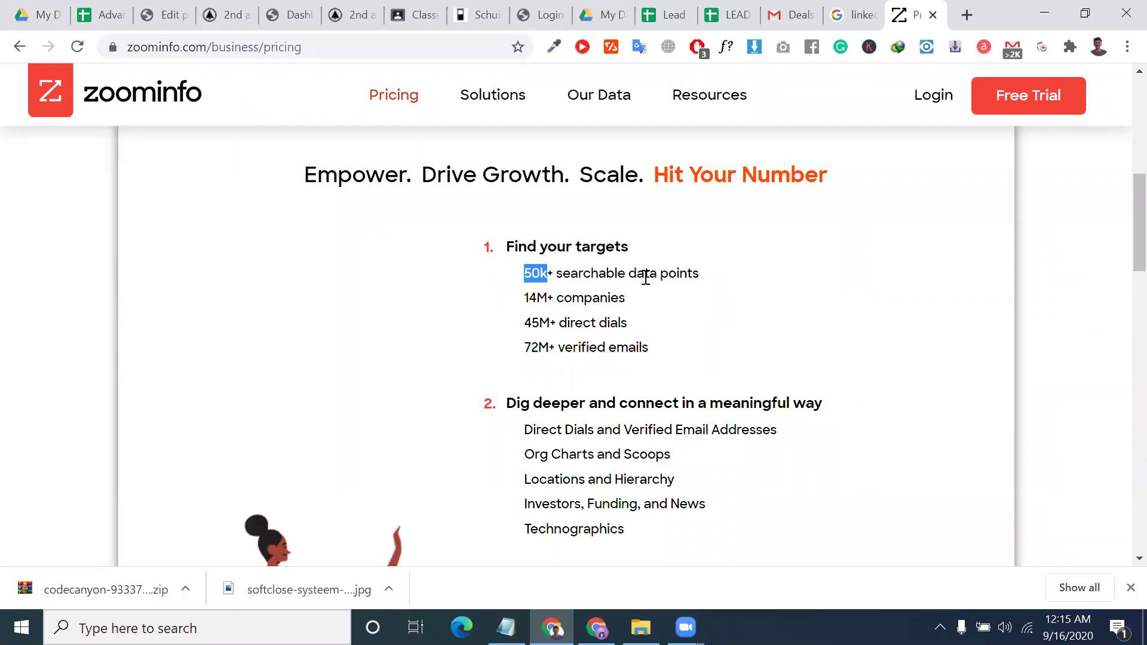
triple_click(646, 277)
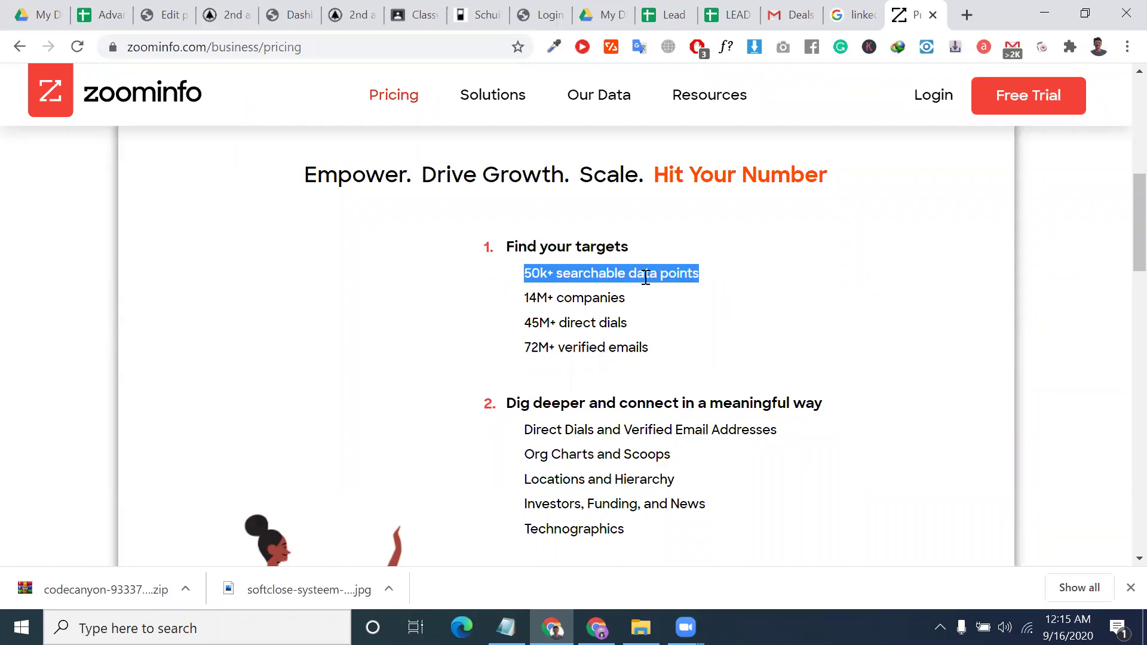
double_click(536, 297)
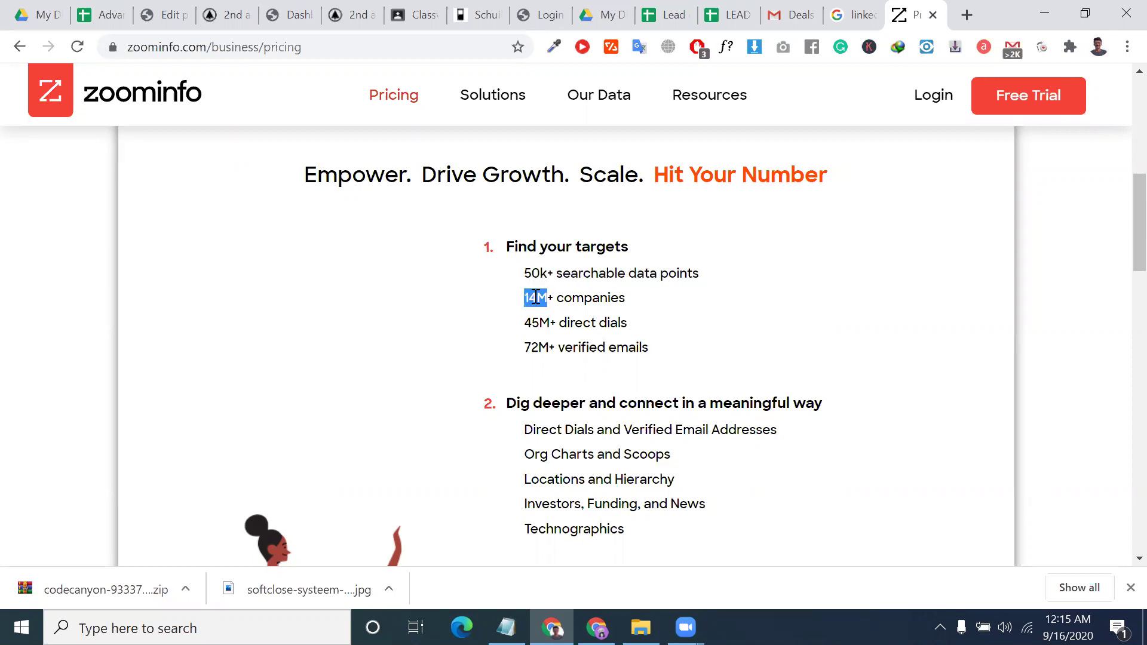
double_click(536, 323)
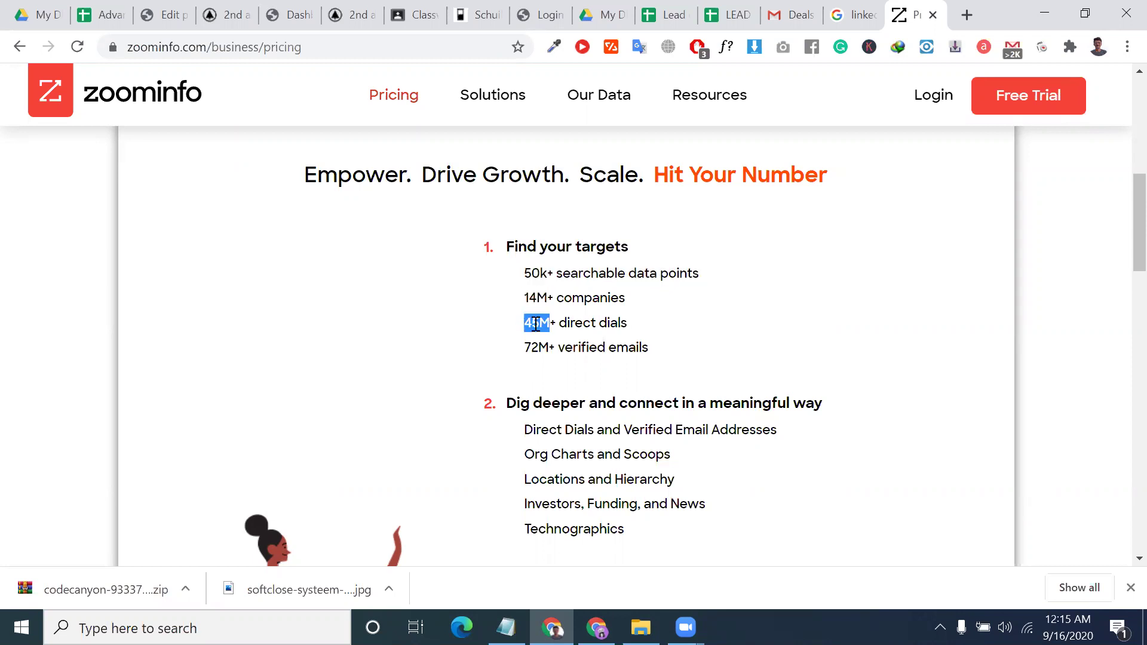
triple_click(536, 323)
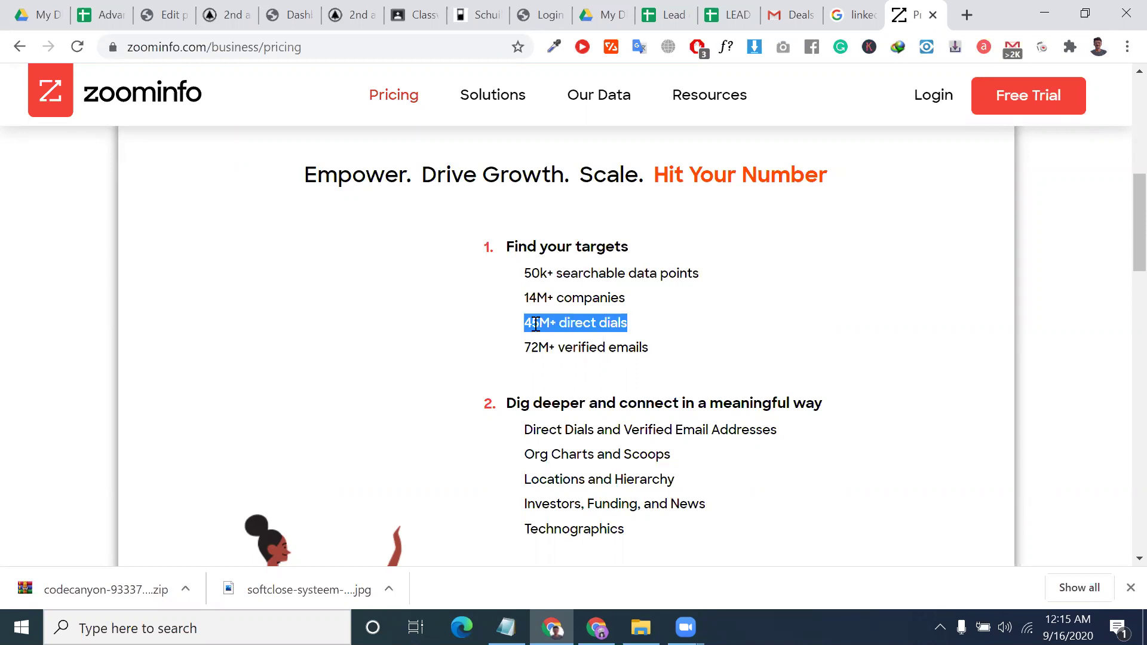
left_click(536, 343)
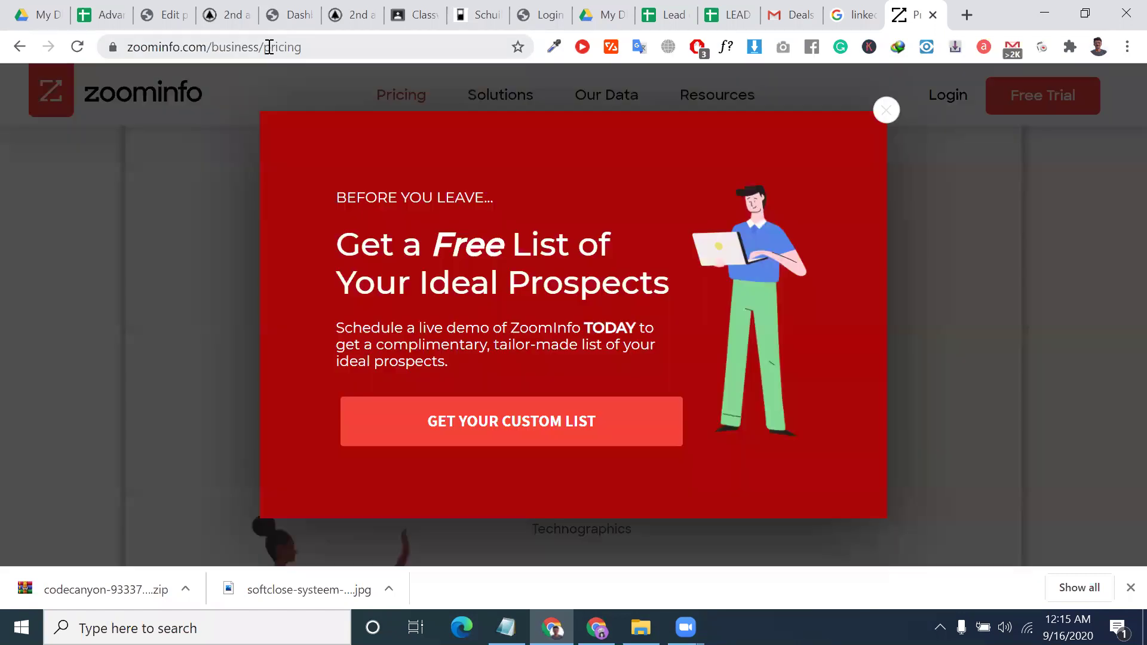
Replace the page path after zoominfo.com with "s/search" and load that address.
left_click_drag(269, 47, 211, 46)
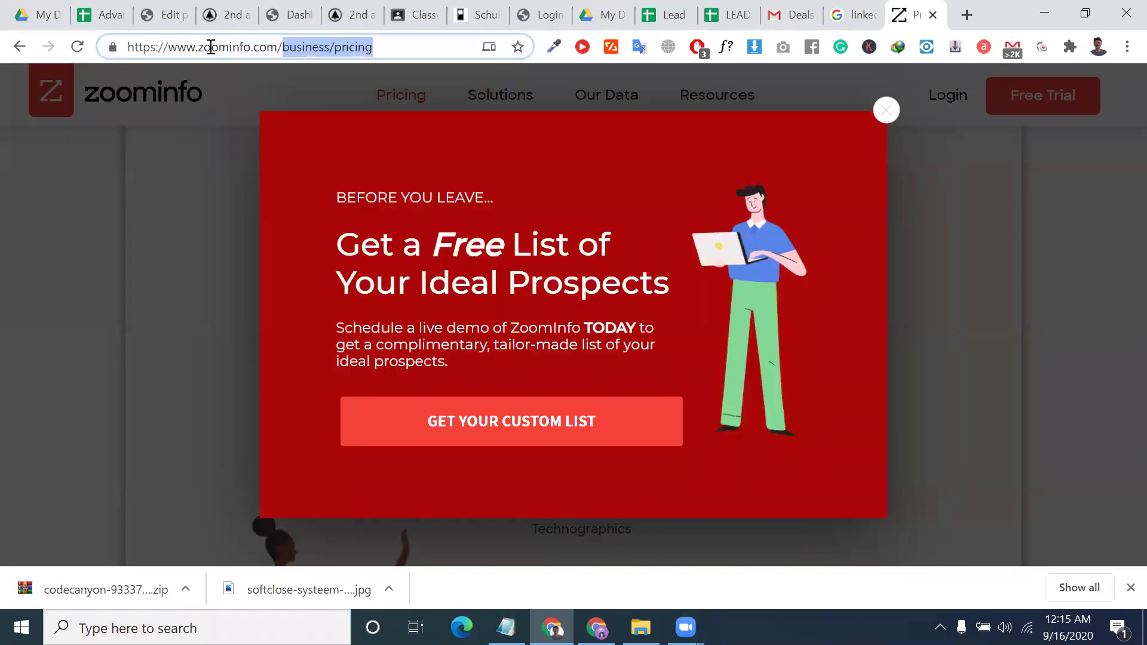
type("s")
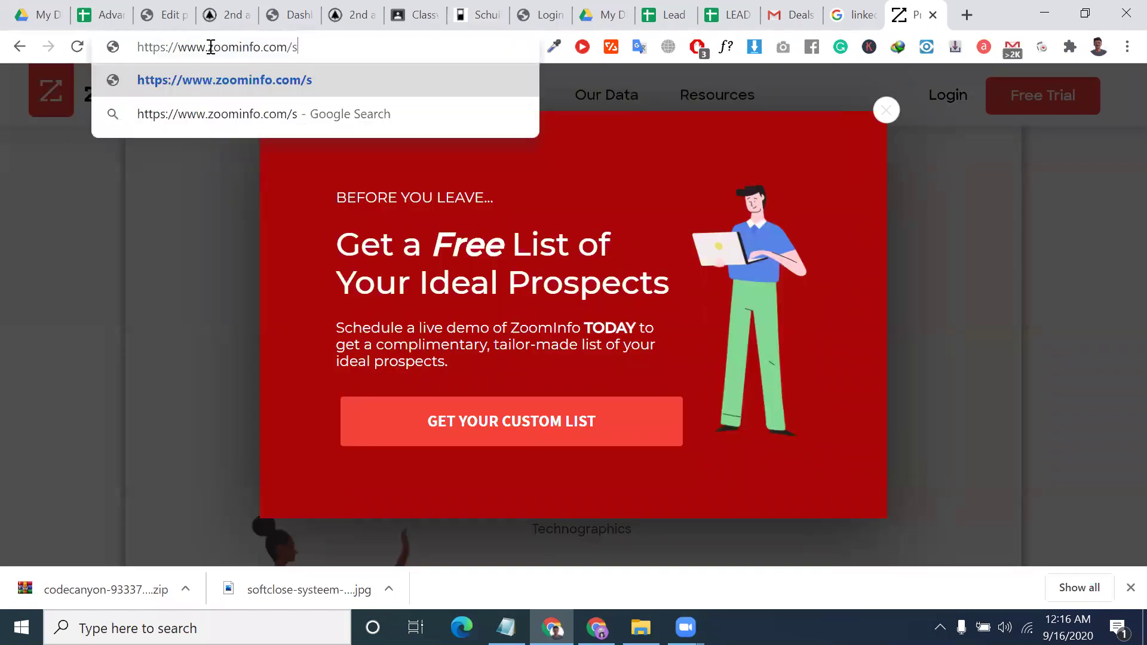
type("/search")
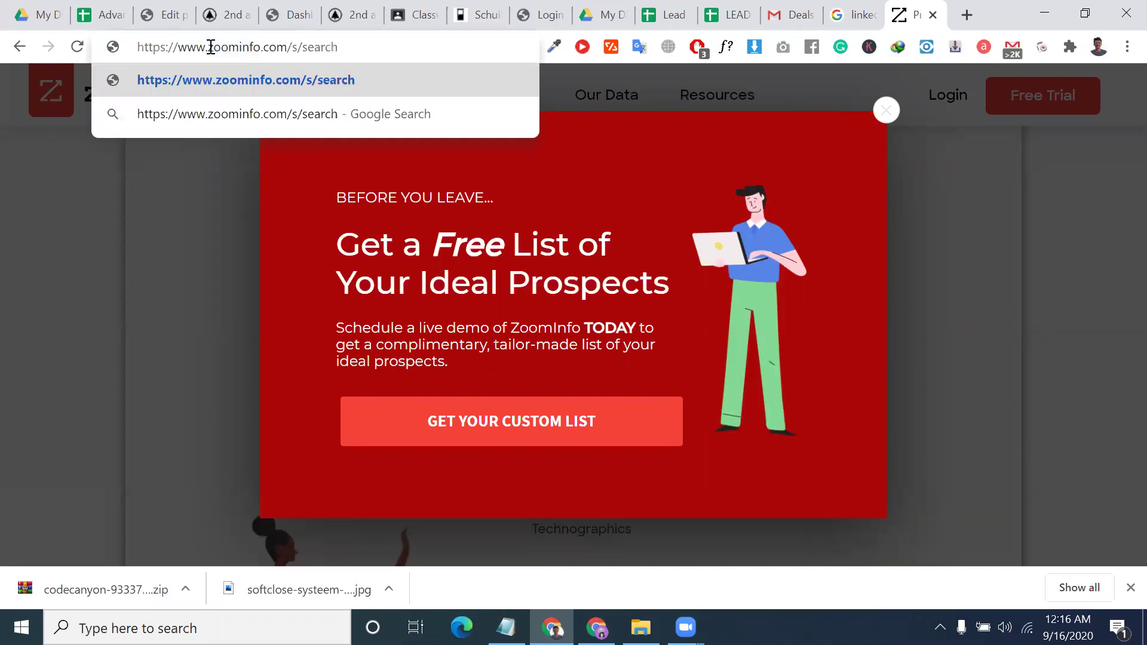
key("Return")
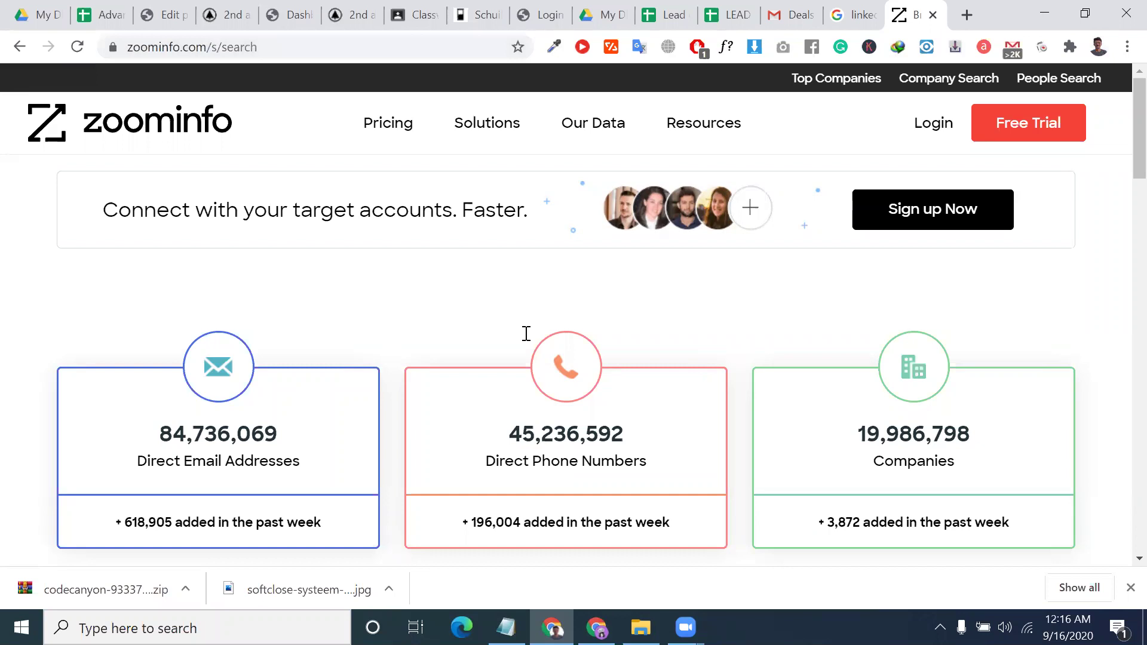
Find the B2B search form and point out its Job Title, Industry and City fields.
scroll(527, 333, "down", 10)
scroll(341, 404, "up", 4)
left_click(183, 353)
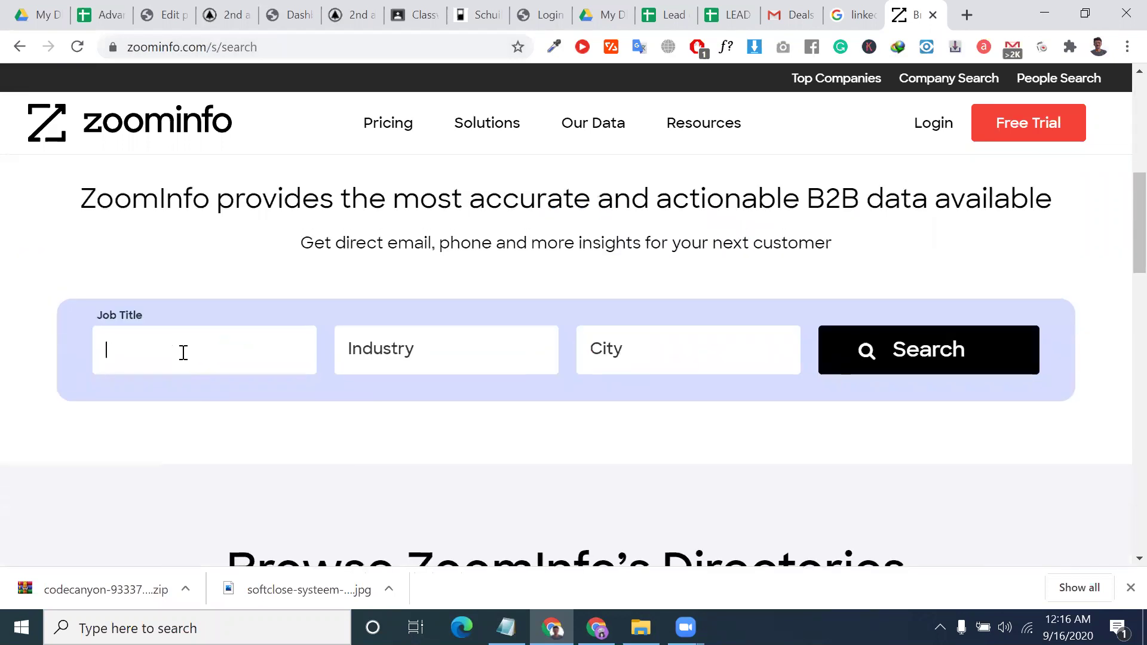
left_click(516, 349)
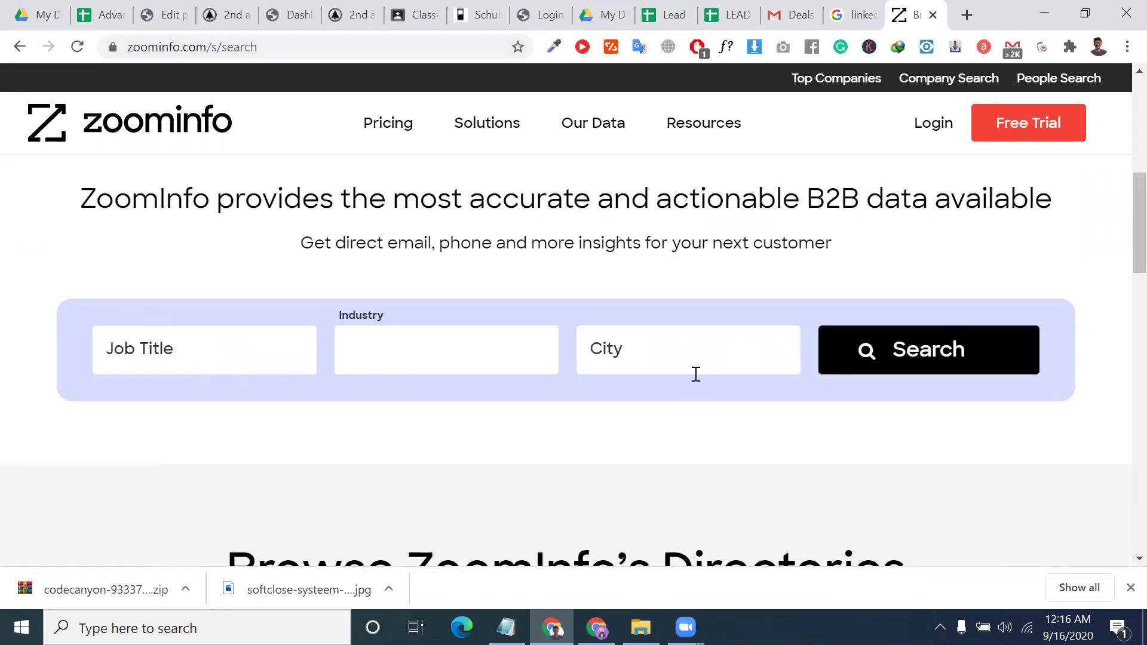
left_click(696, 375)
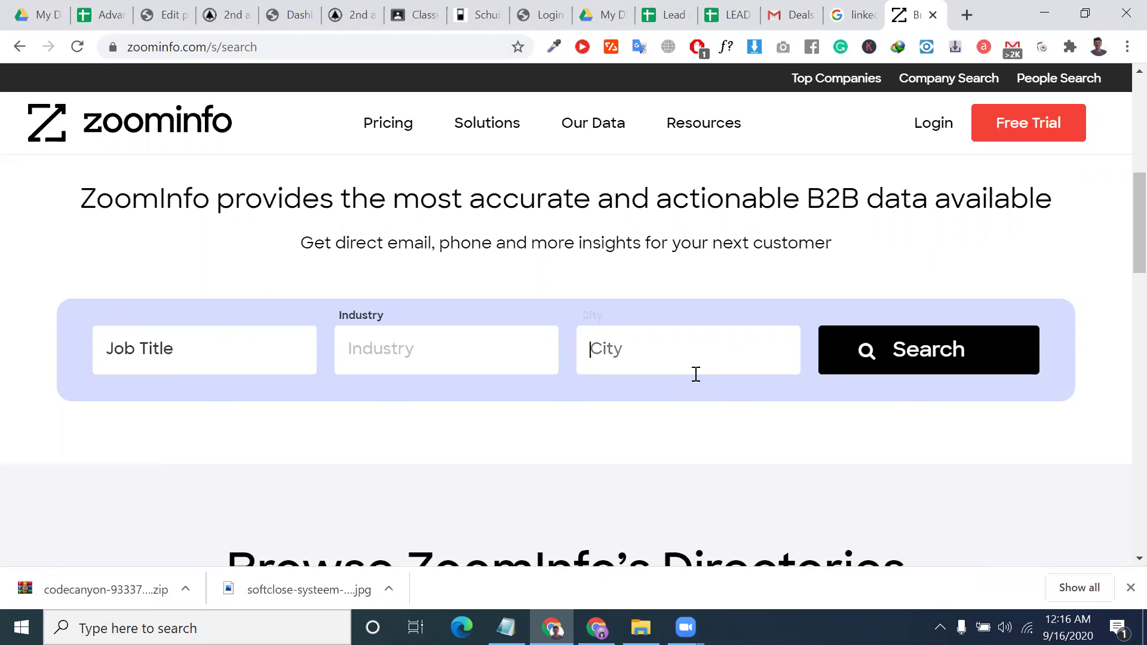
left_click(294, 352)
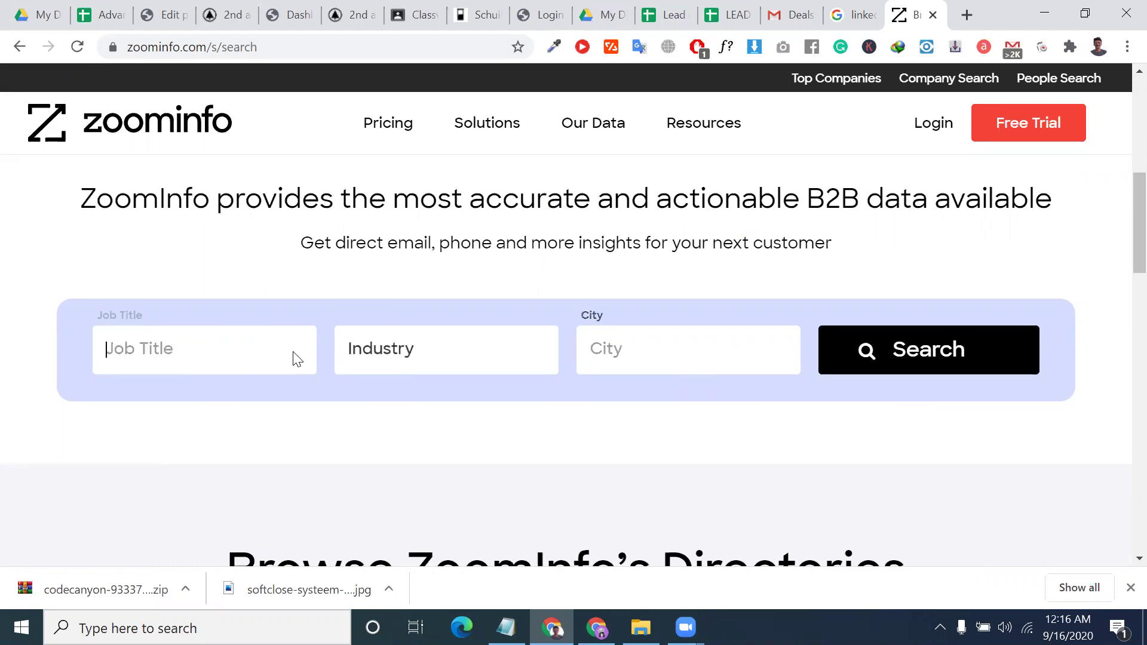
Highlight the line about direct email, phone and more insights above the search form.
scroll(295, 353, "down", 1)
scroll(437, 269, "up", 2)
double_click(436, 269)
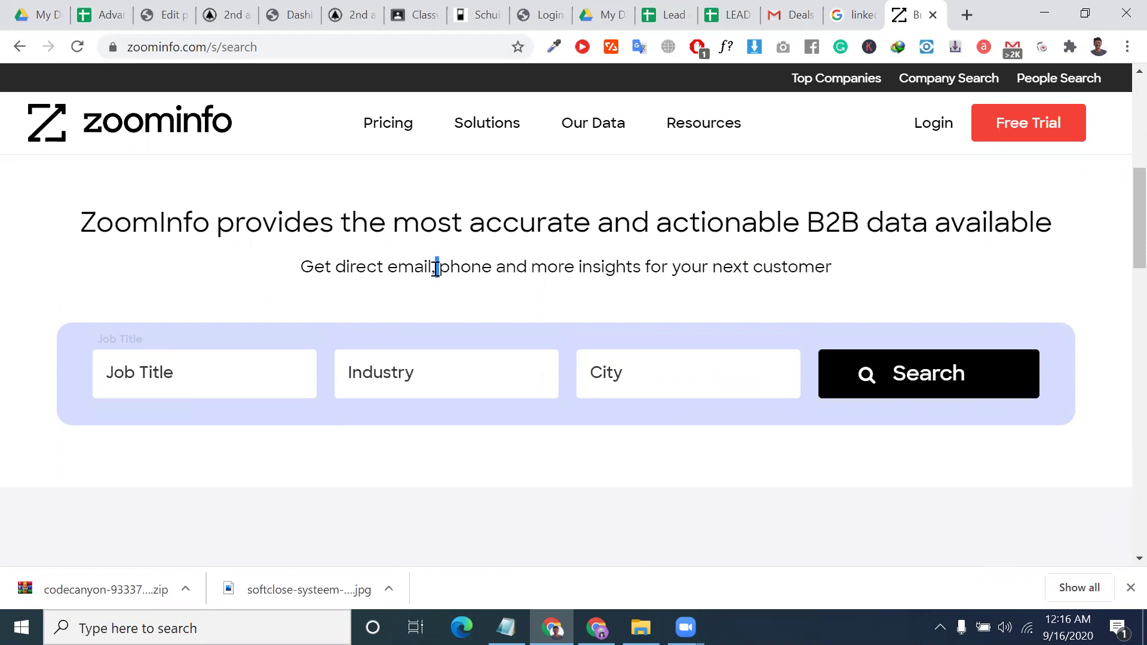
triple_click(436, 269)
right_click(436, 269)
Enter "ceo" as the job title and compare it with the first lead's job title in the Lead generation sheet.
left_click(229, 389)
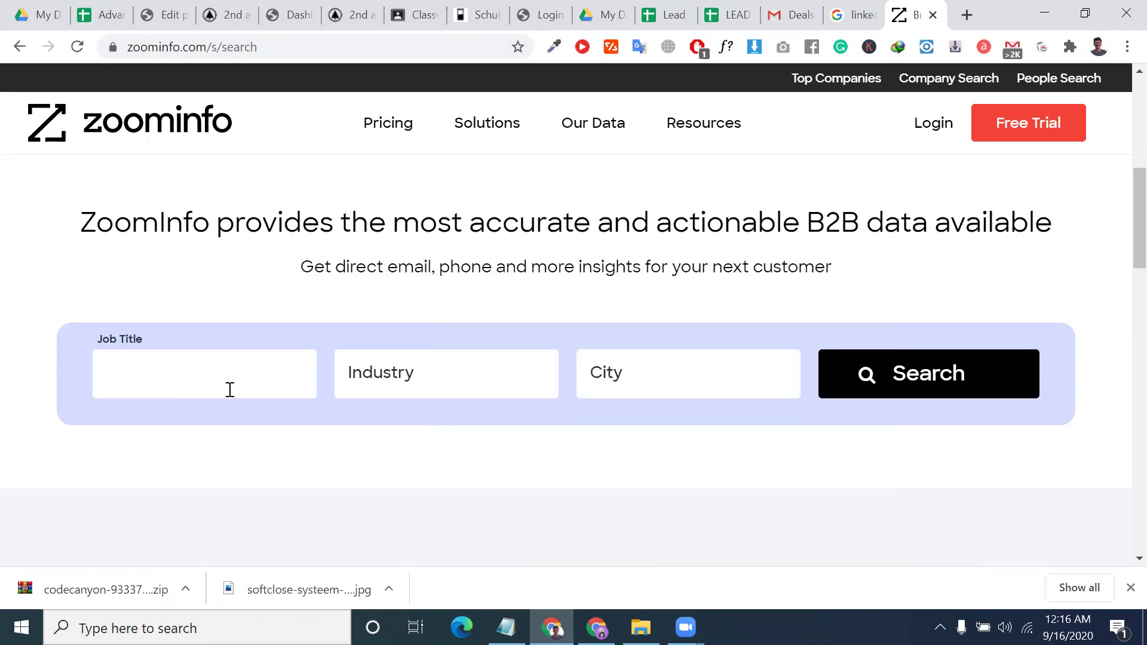
type("ceo")
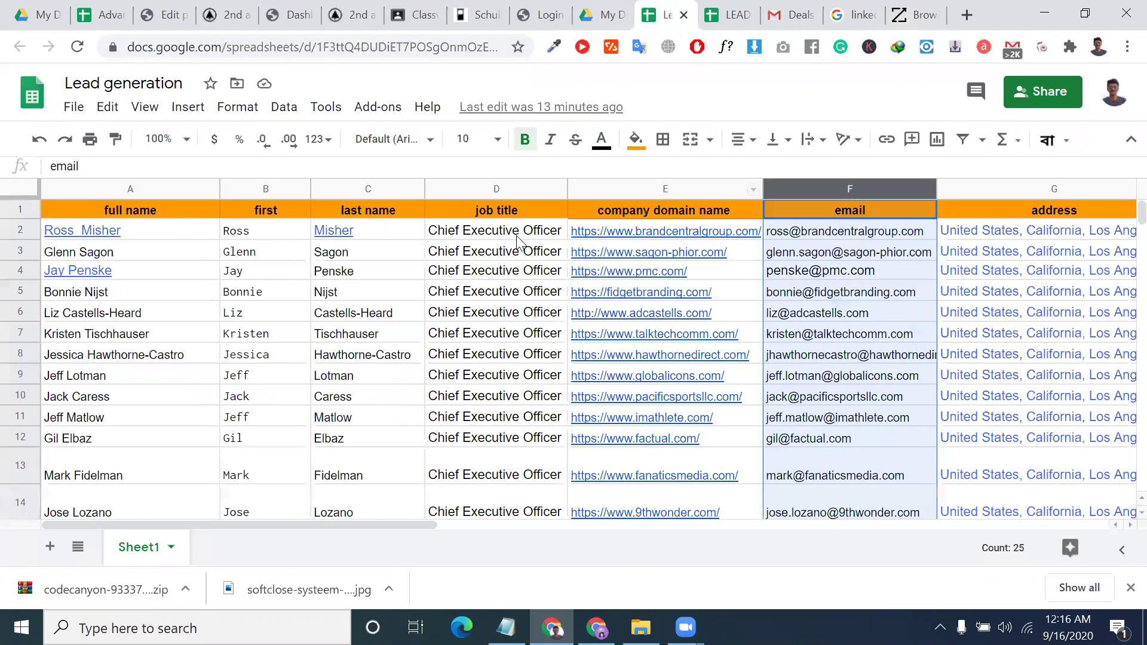
left_click(516, 236)
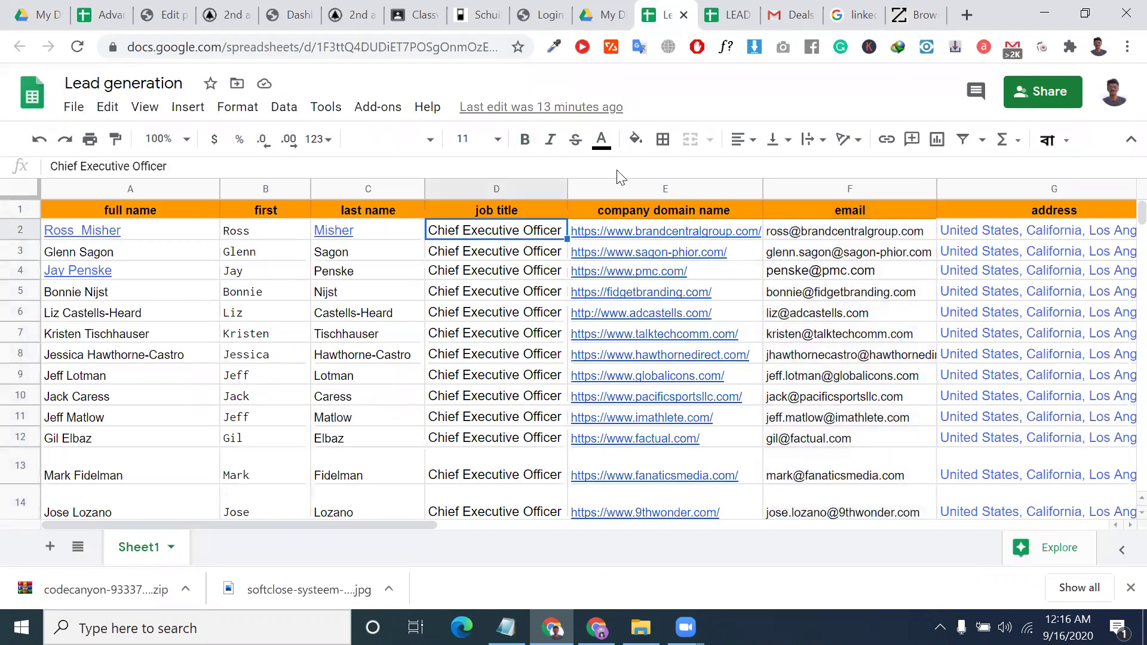
left_click(909, 13)
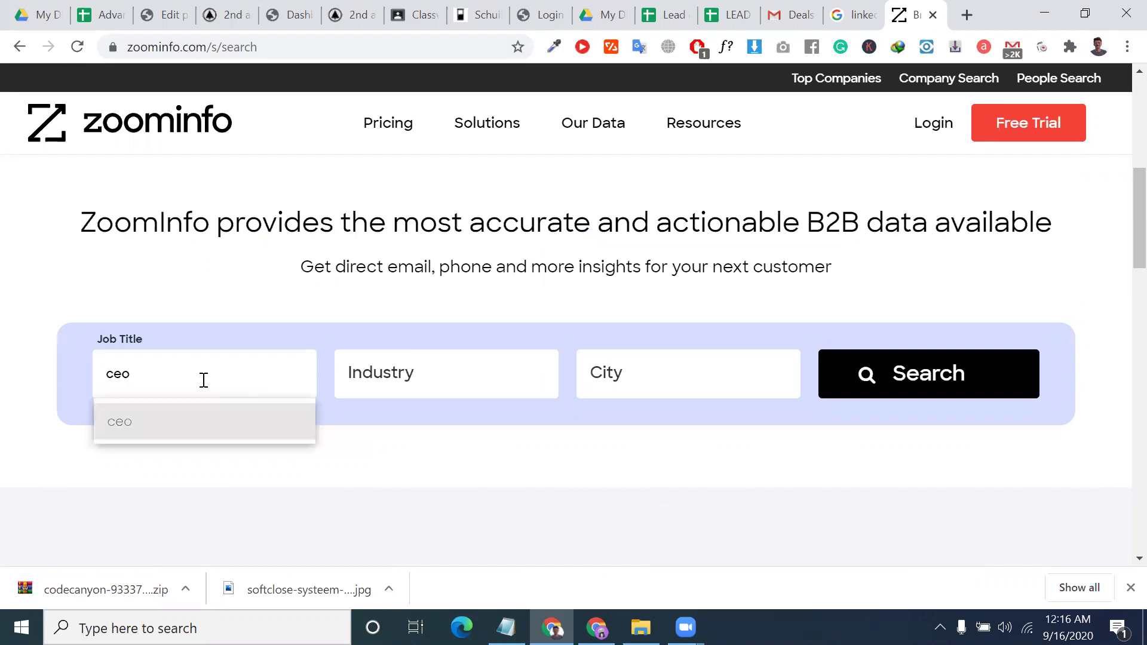
Replace the job title in the B2B search form with "Chief Executive officer".
double_click(204, 380)
type("Chief Executive Officer")
left_click(245, 421)
left_click(327, 46)
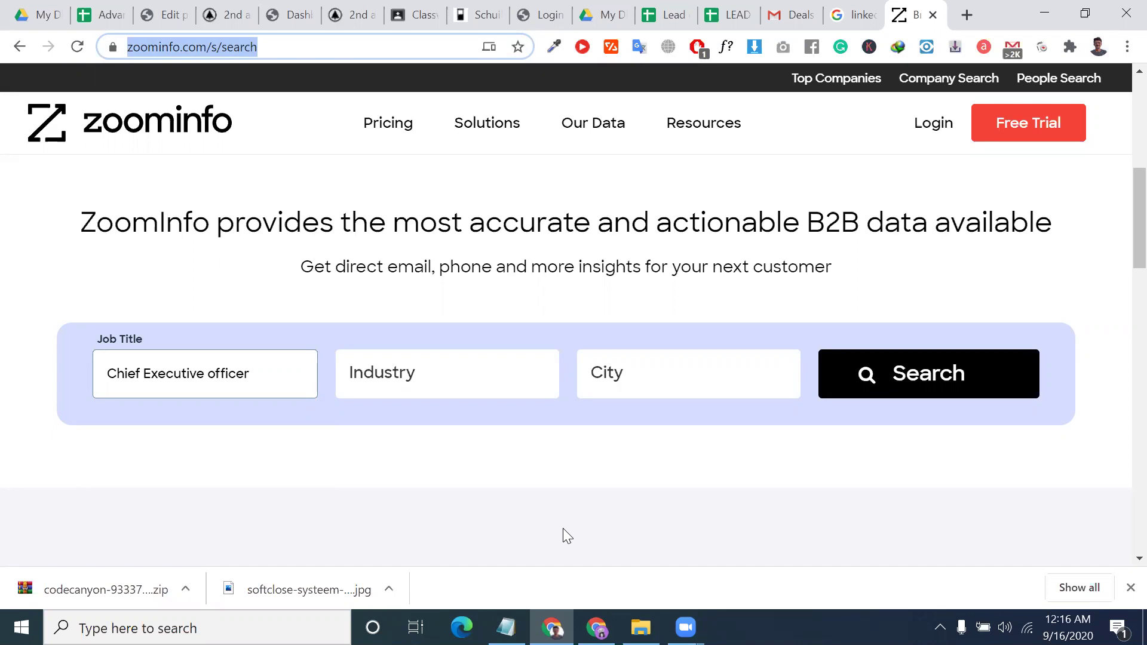
key("alt+Tab")
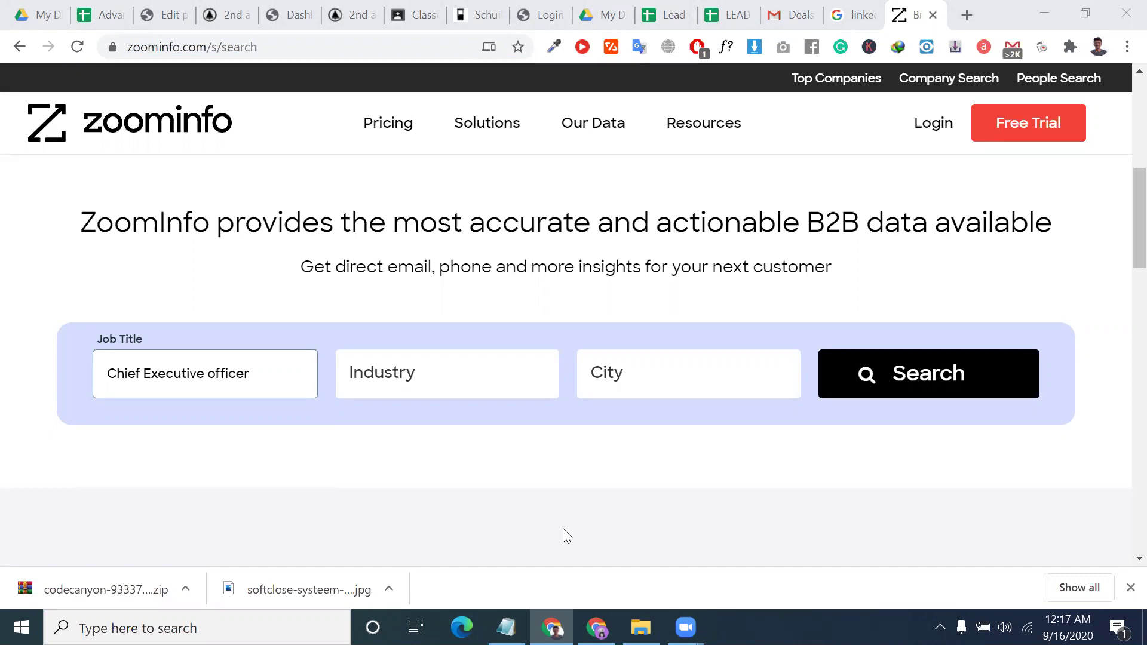
Filter the Industry suggestions with "it" and choose "Colleges & Universities" as the industry.
left_click(445, 392)
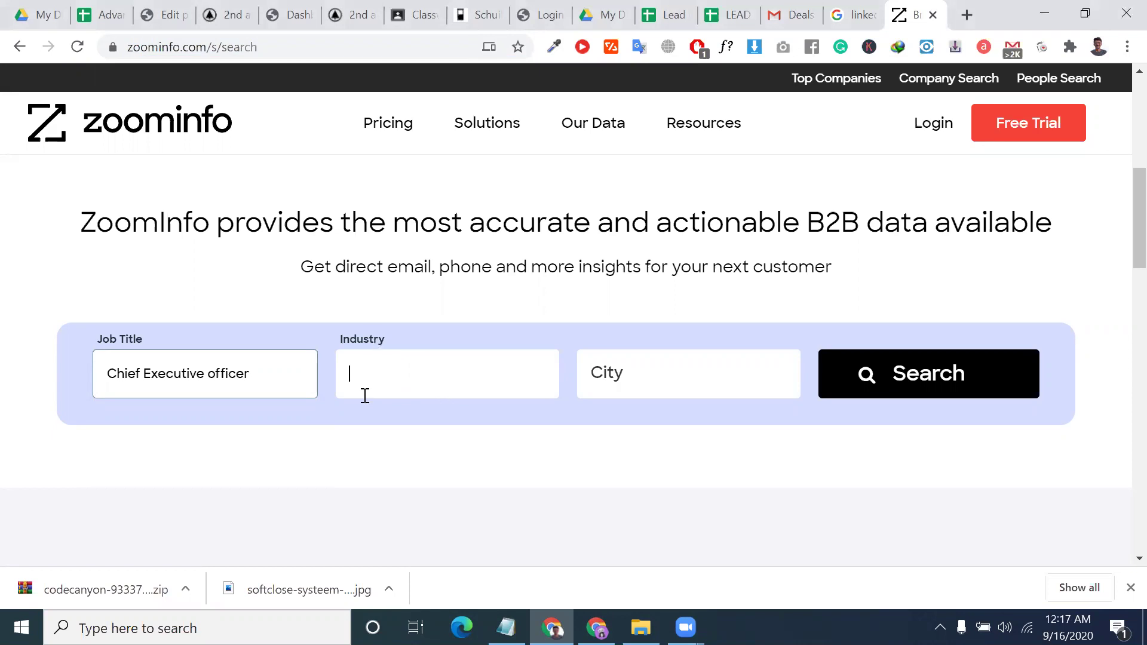
type("it")
scroll(407, 483, "down", 2)
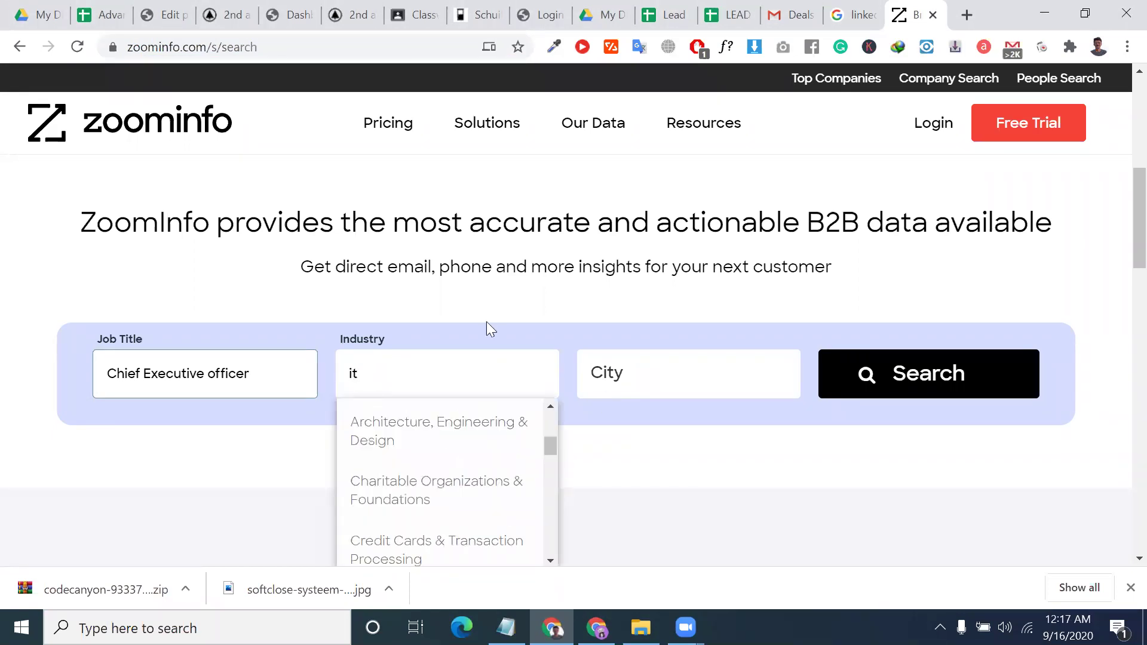
scroll(486, 321, "down", 5)
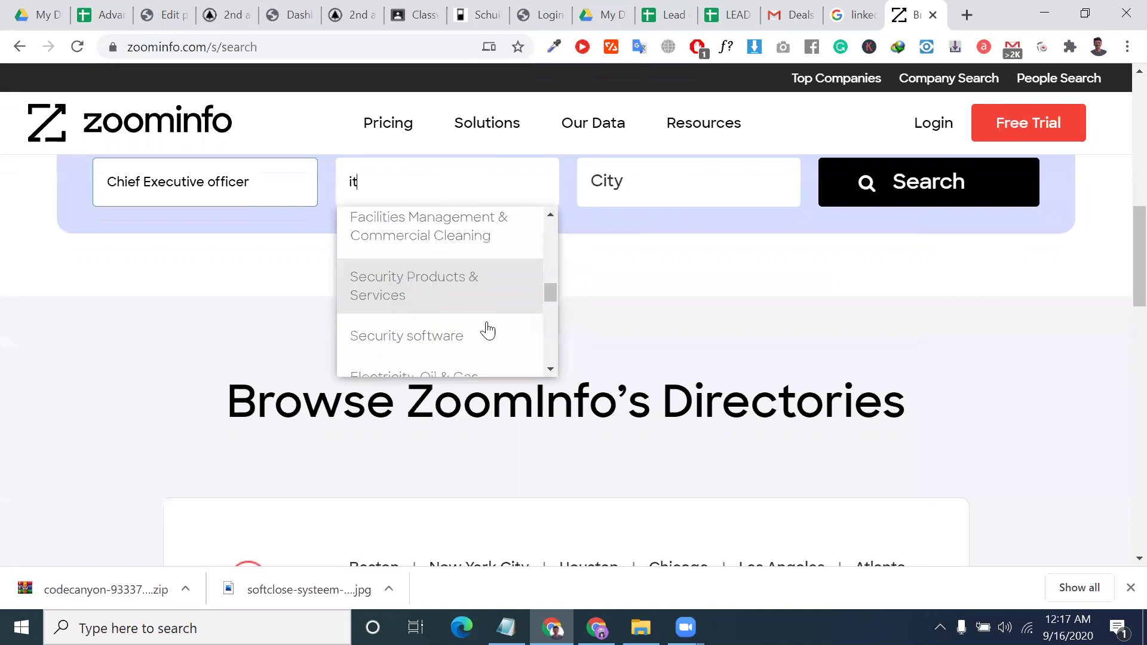
scroll(487, 329, "down", 2)
scroll(487, 329, "up", 1)
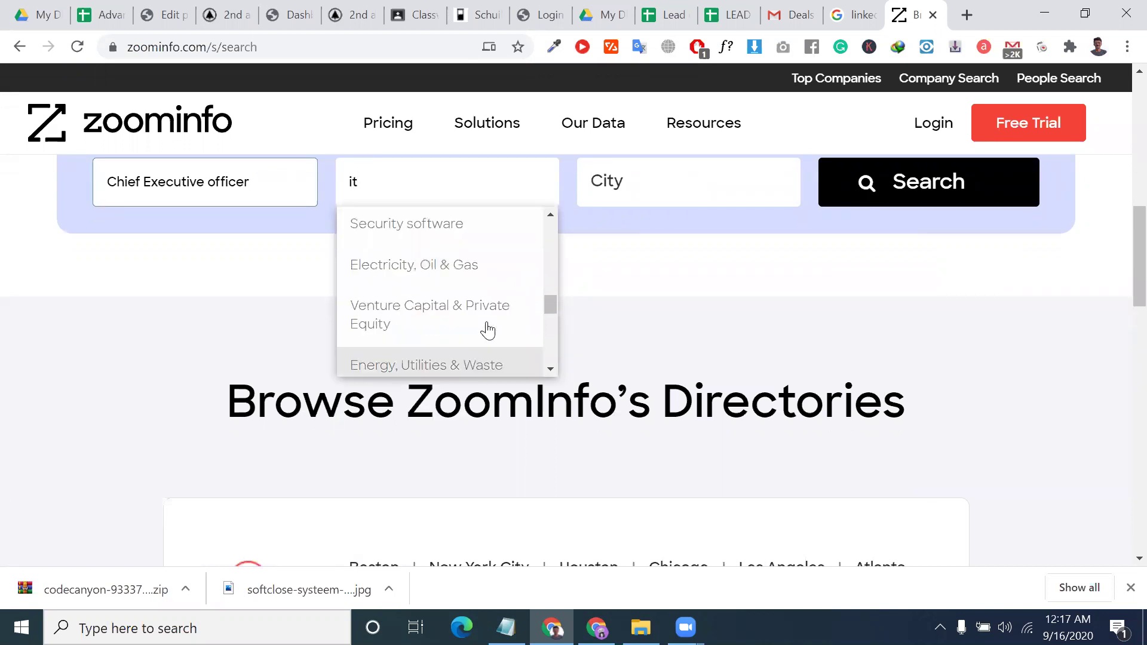
scroll(459, 242, "up", 1)
scroll(459, 242, "down", 1)
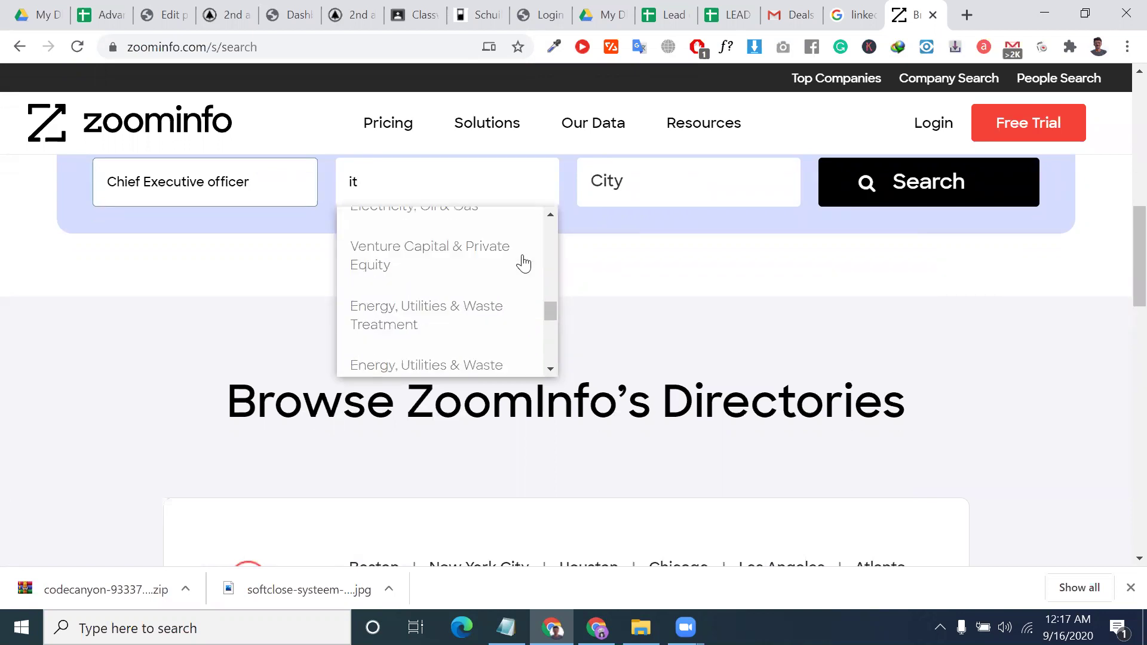
scroll(485, 348, "down", 2)
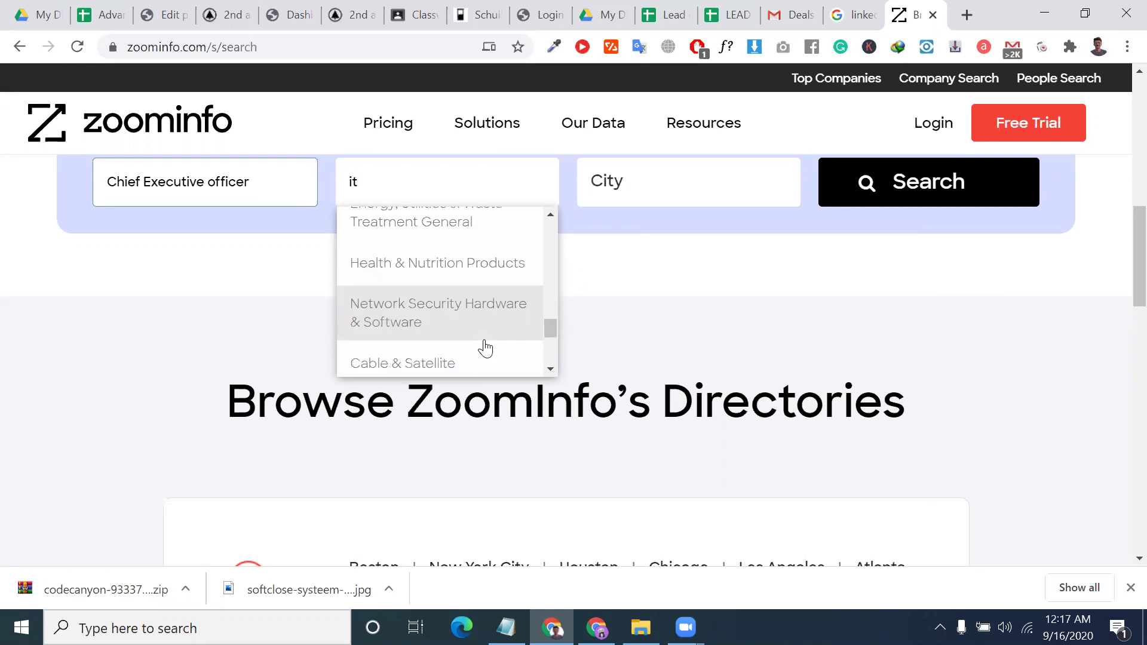
scroll(486, 348, "down", 2)
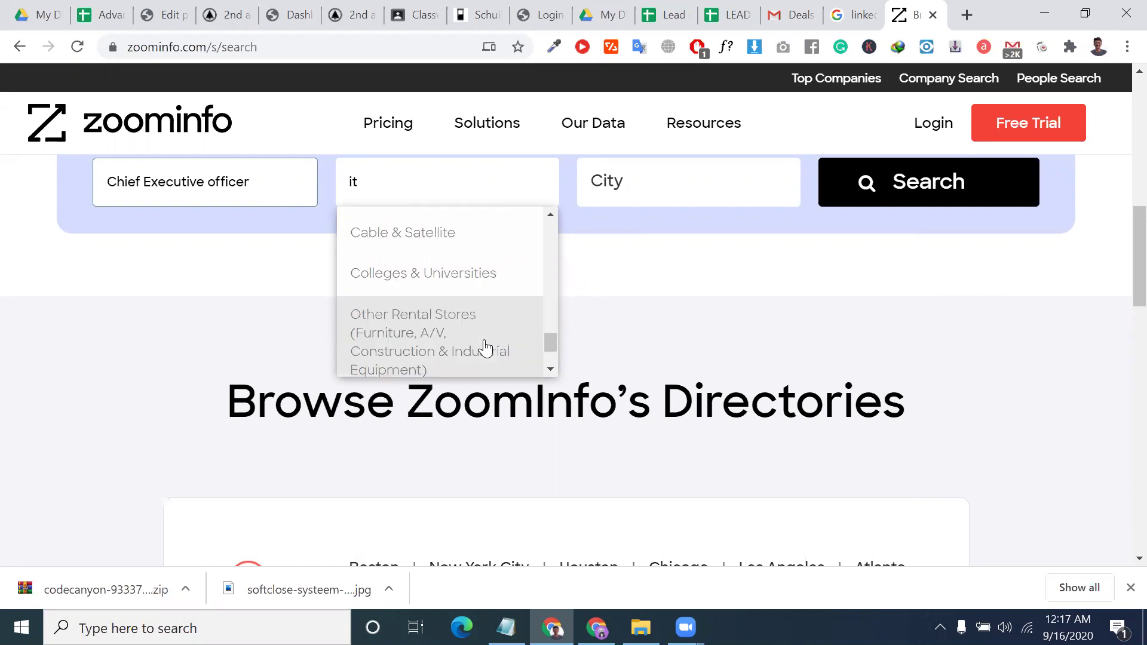
left_click(438, 276)
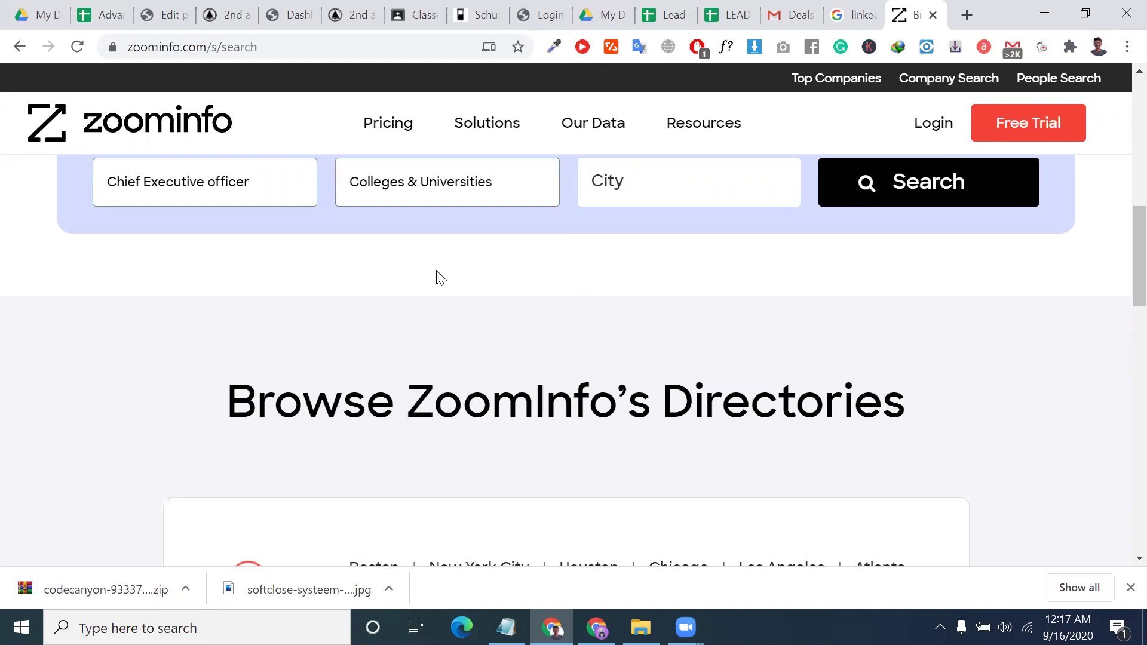
left_click(679, 187)
type("c")
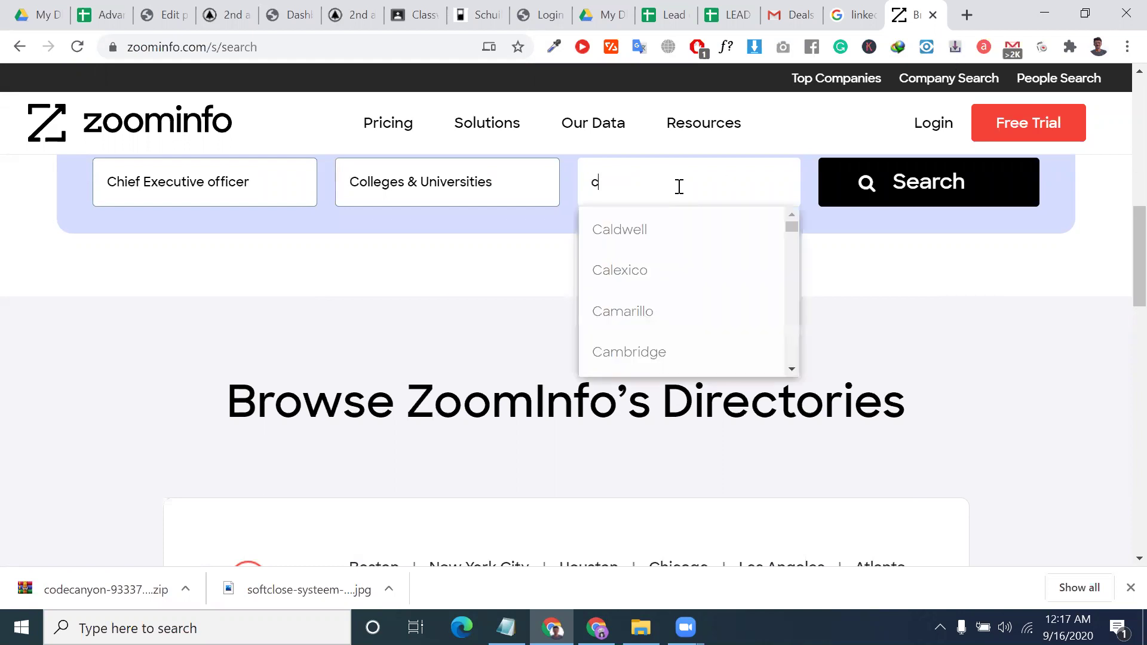
type("ali")
key("BackSpace")
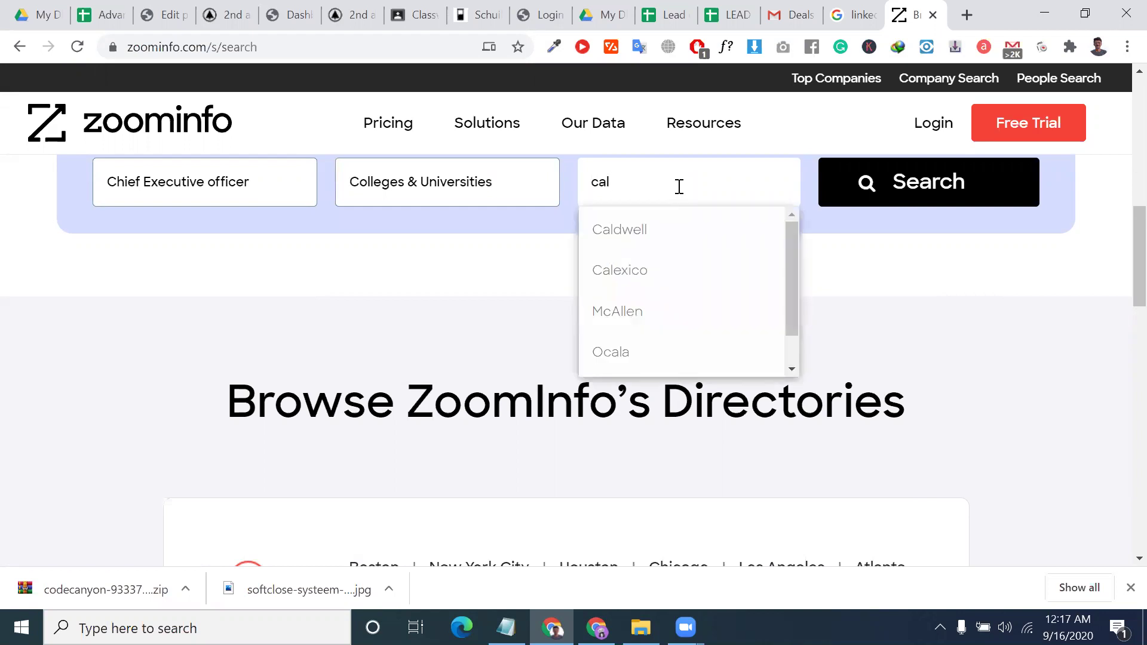
key("BackSpace")
key("BackSpace")
key("BackSpace")
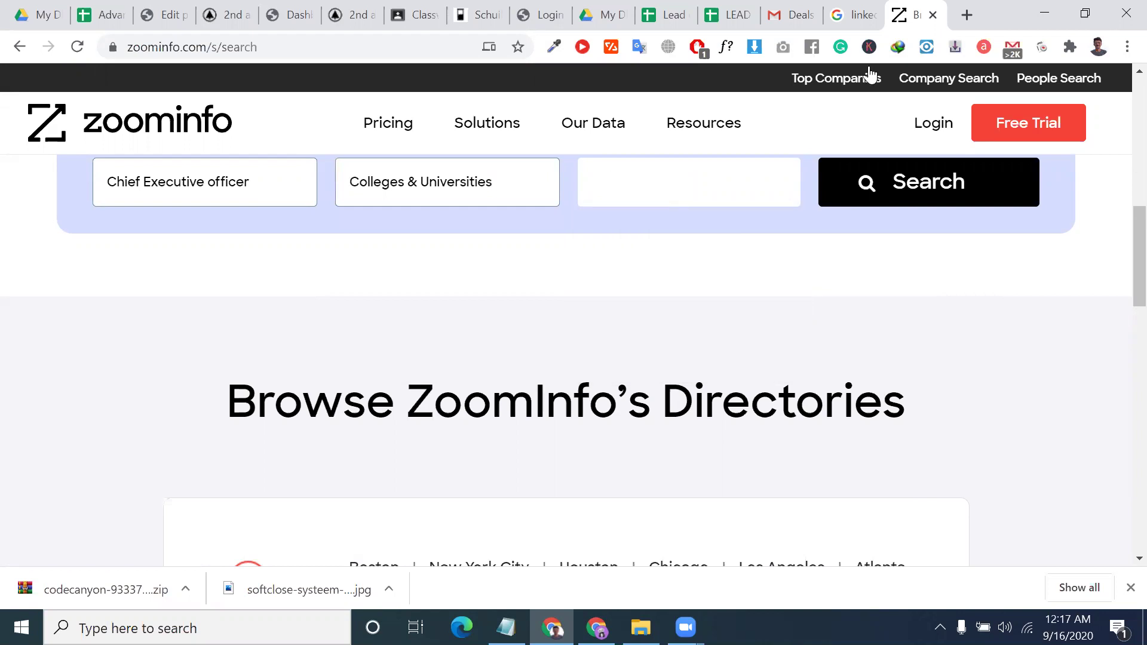
Get a search suggestion for "cali" in a new browser tab, copy the word "california" and return to ZoomInfo.
left_click(969, 21)
type("cal")
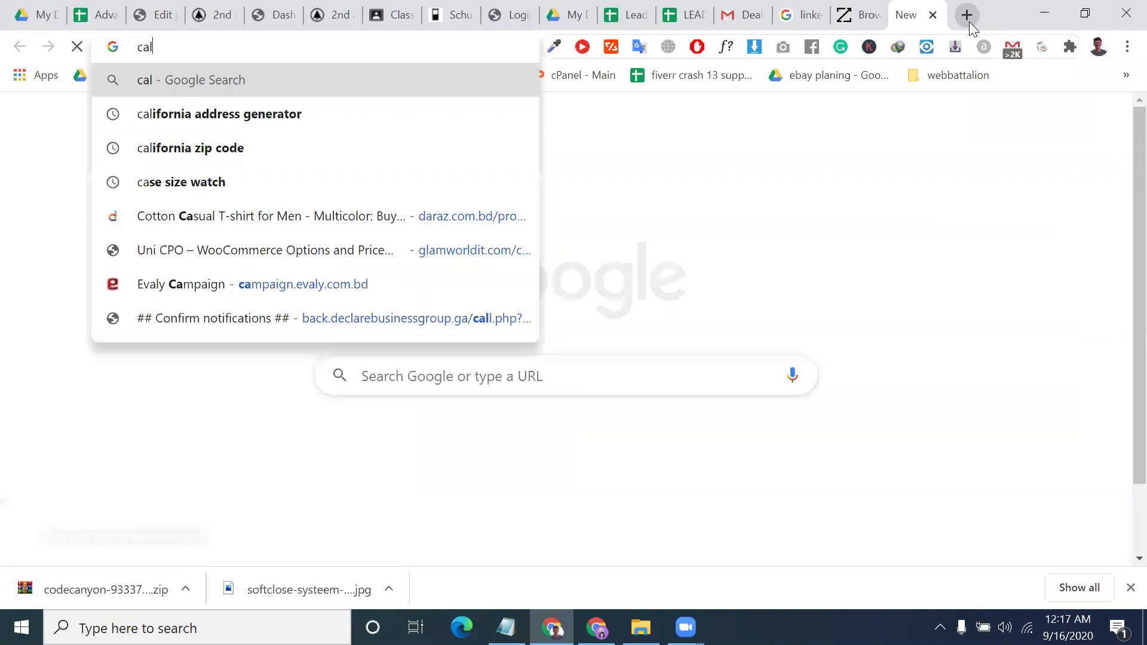
type("i")
key("Down")
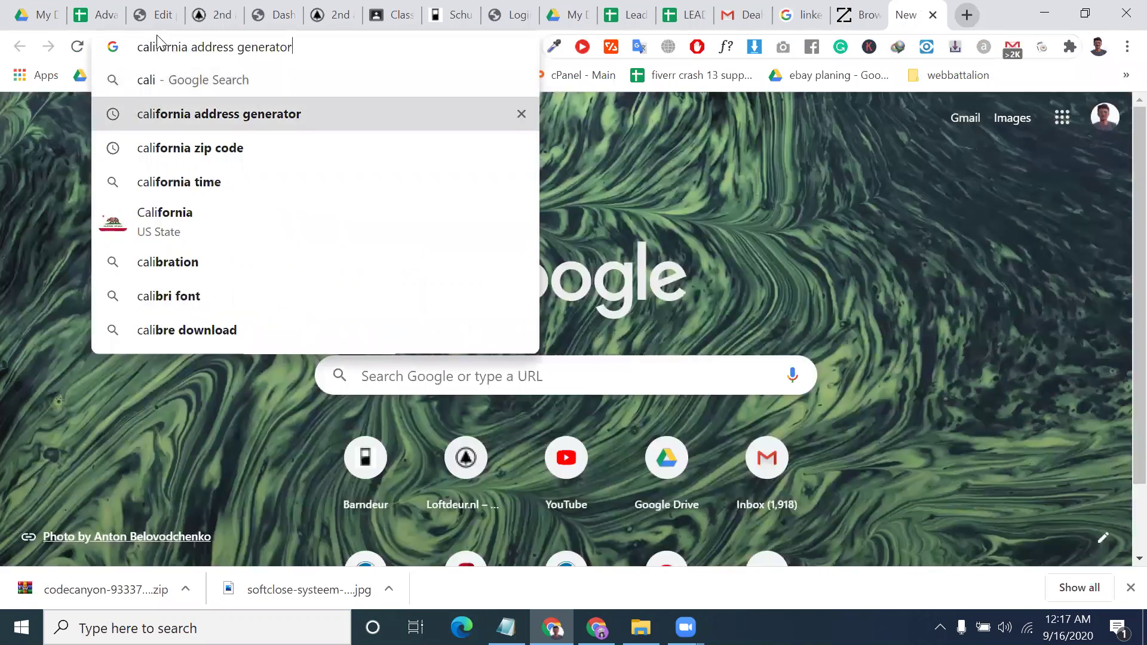
double_click(161, 49)
key("ctrl+c")
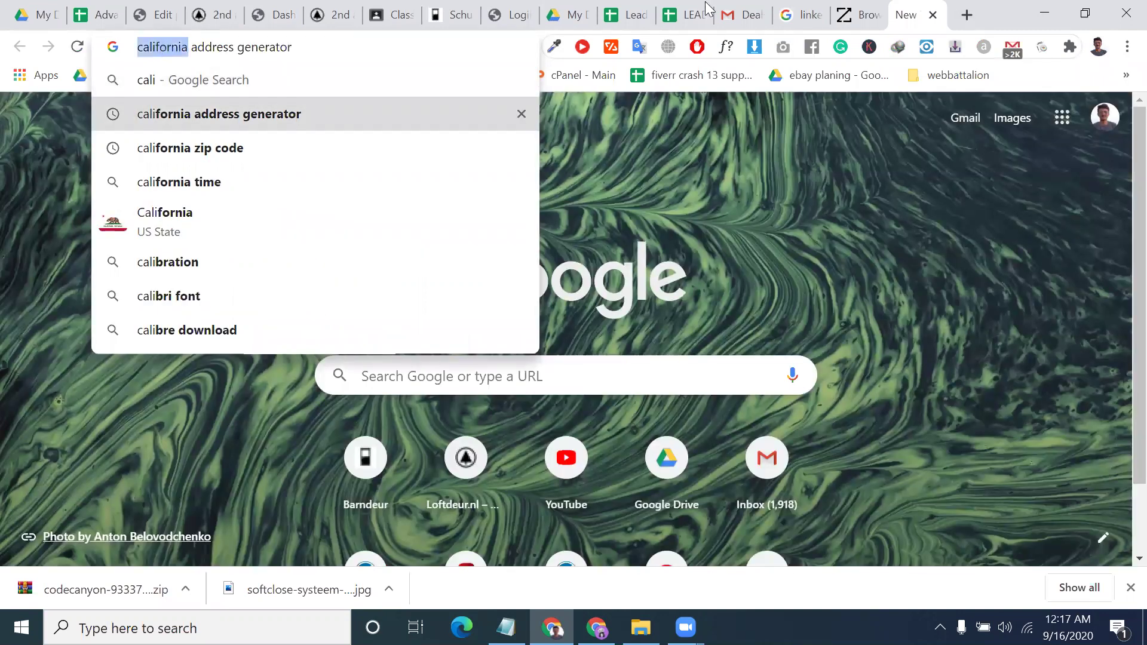
key("BackSpace")
key("ctrl+shift+Tab")
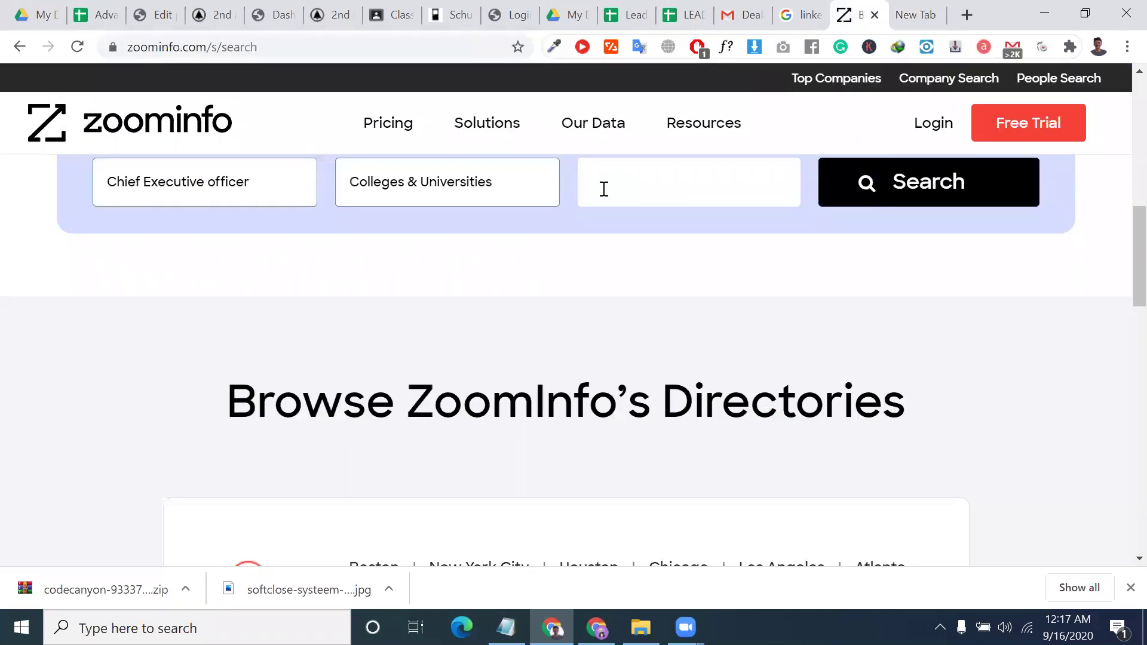
Paste "california" as the city, correct its spelling to "California" and try to run the search.
left_click(604, 189)
key("ctrl+v")
left_click(921, 188)
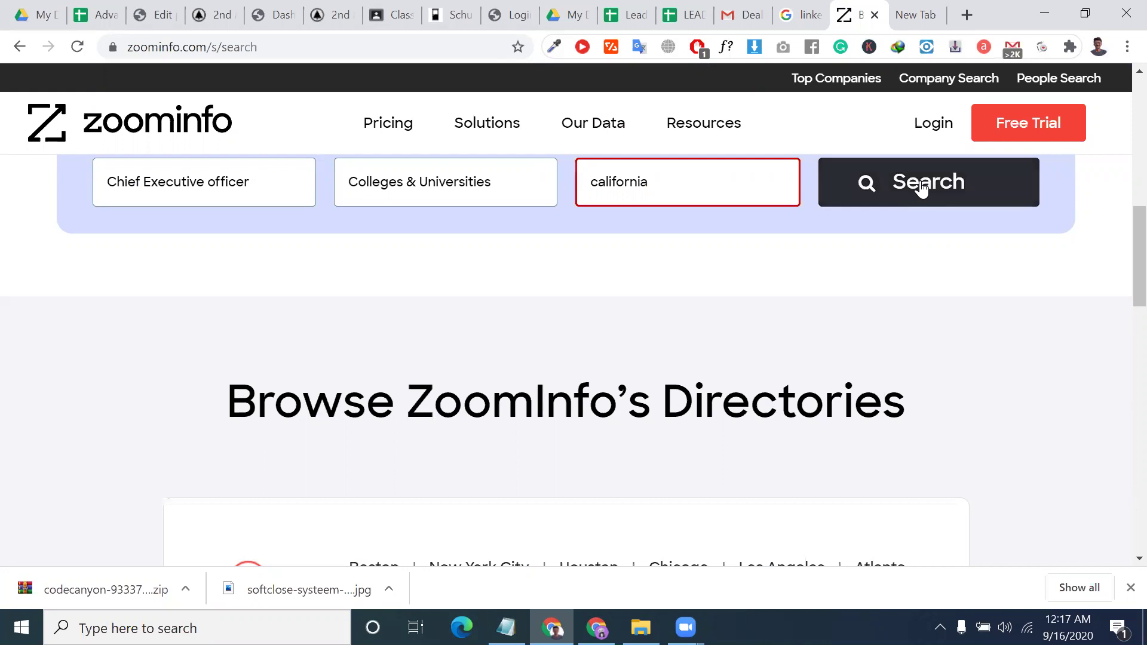
double_click(681, 193)
left_click(681, 193)
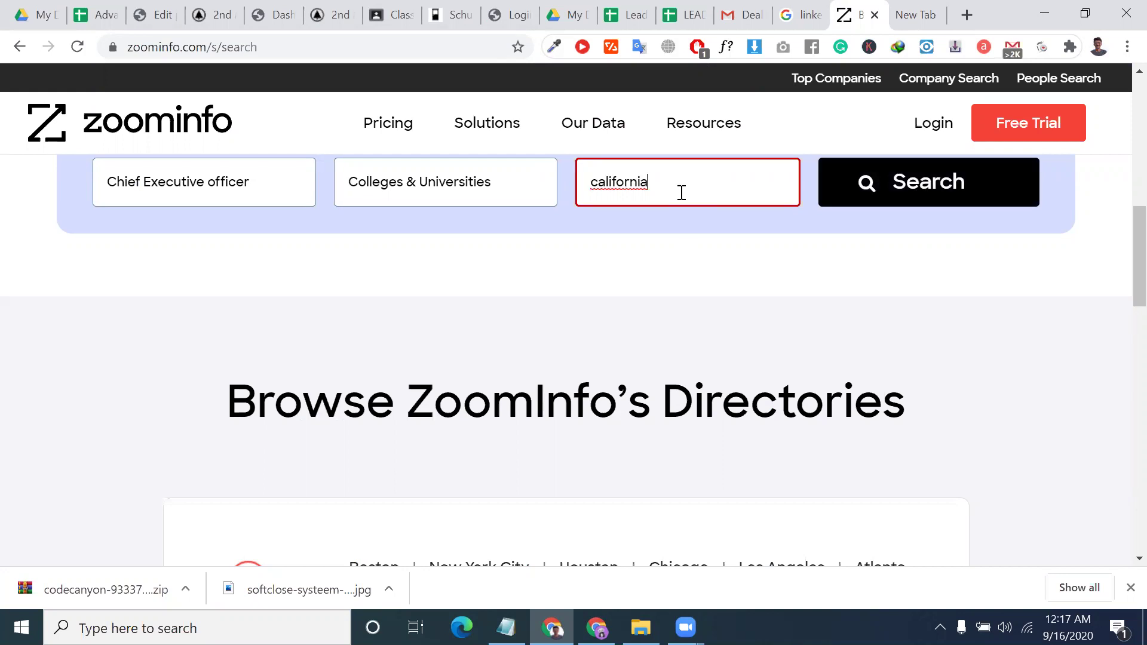
right_click(653, 189)
left_click(682, 186)
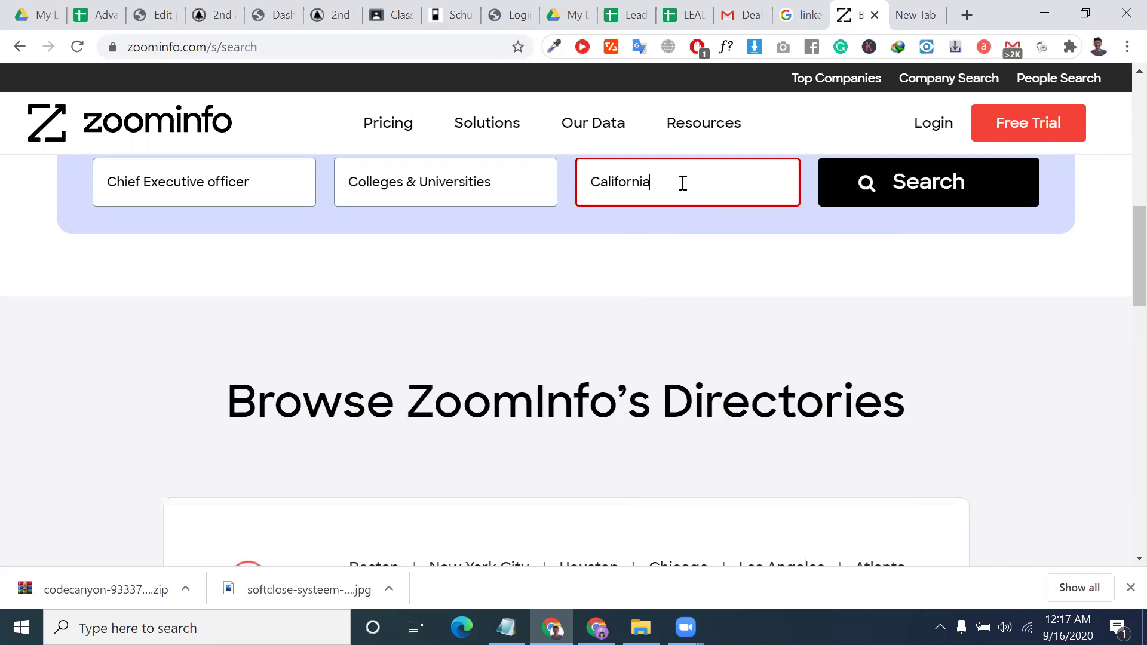
left_click(876, 201)
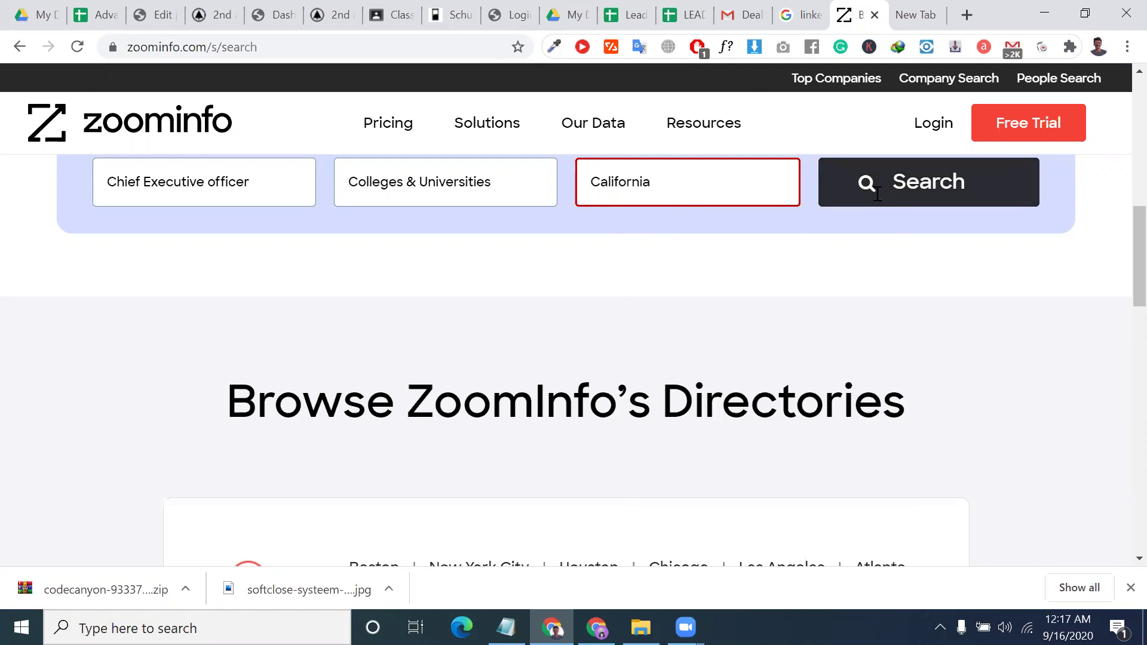
Try to run the search with "london" as the city, and clear the City field.
left_click(714, 180)
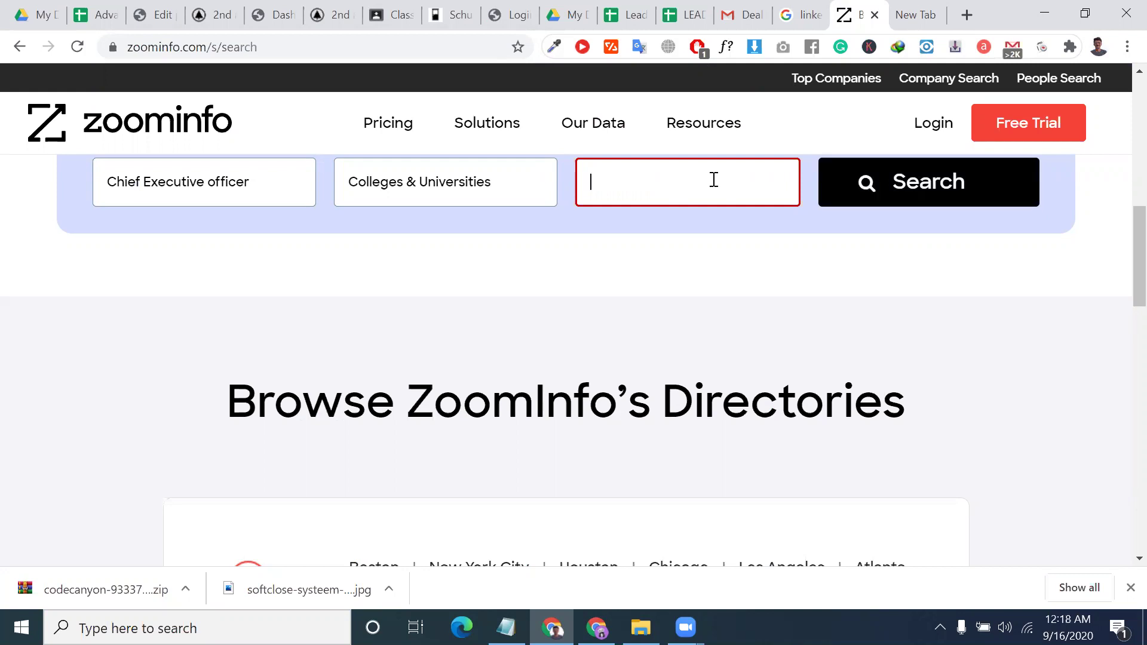
type("uni")
key("BackSpace")
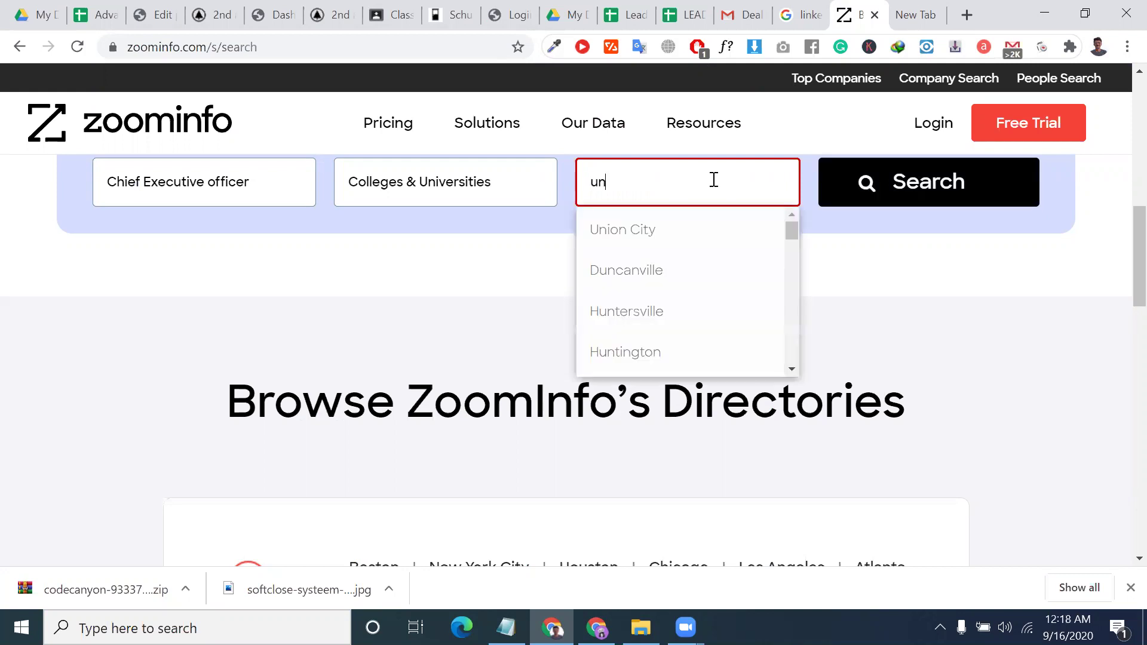
key("BackSpace")
key("BackSpace")
type("lo")
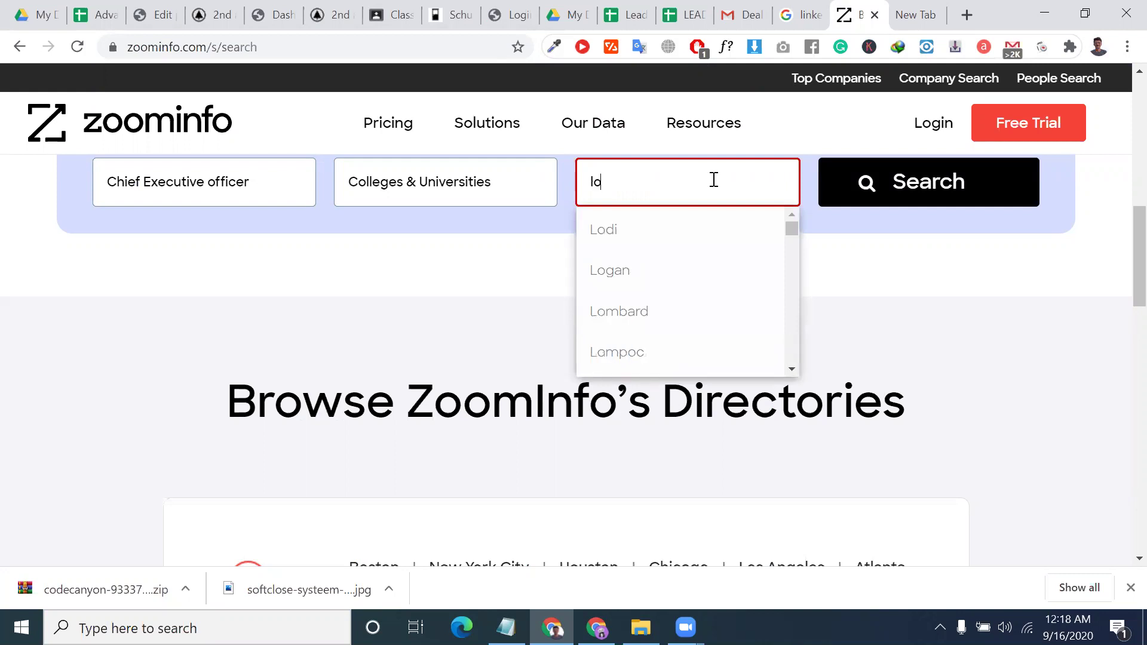
type("nd")
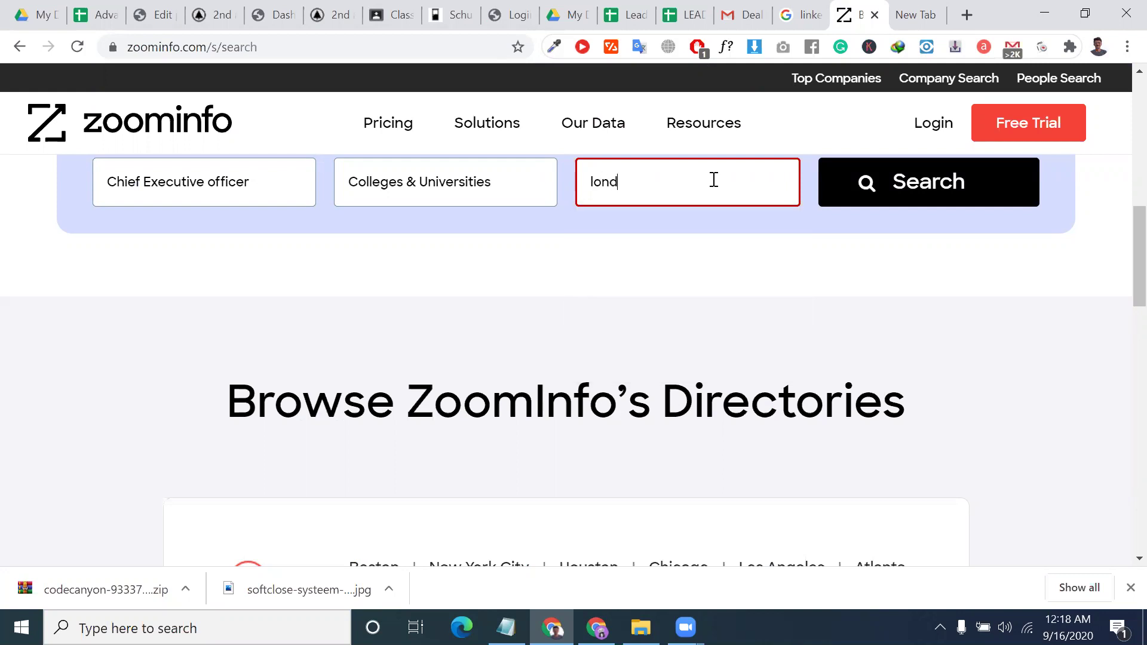
key("BackSpace")
type("don")
left_click(893, 200)
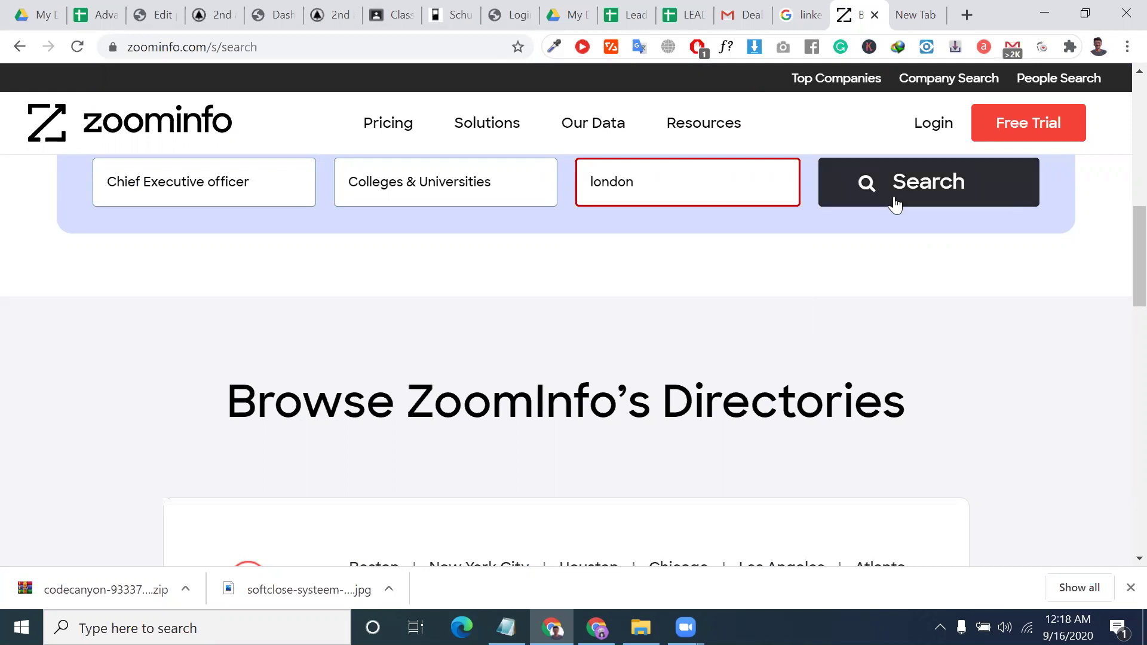
double_click(625, 198)
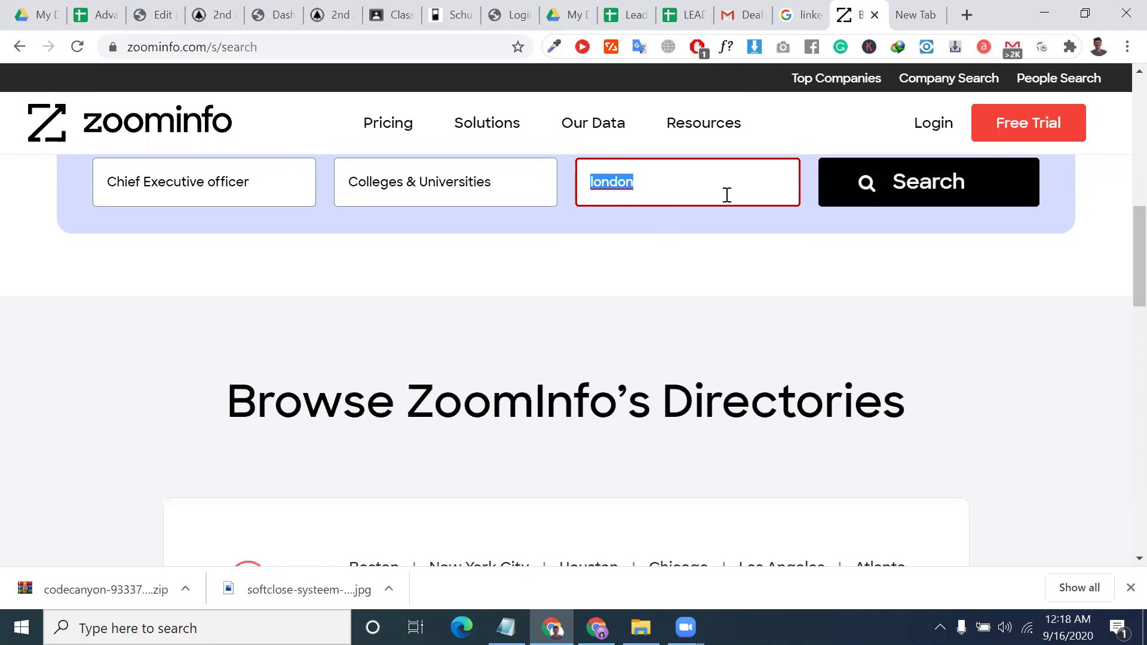
key("BackSpace")
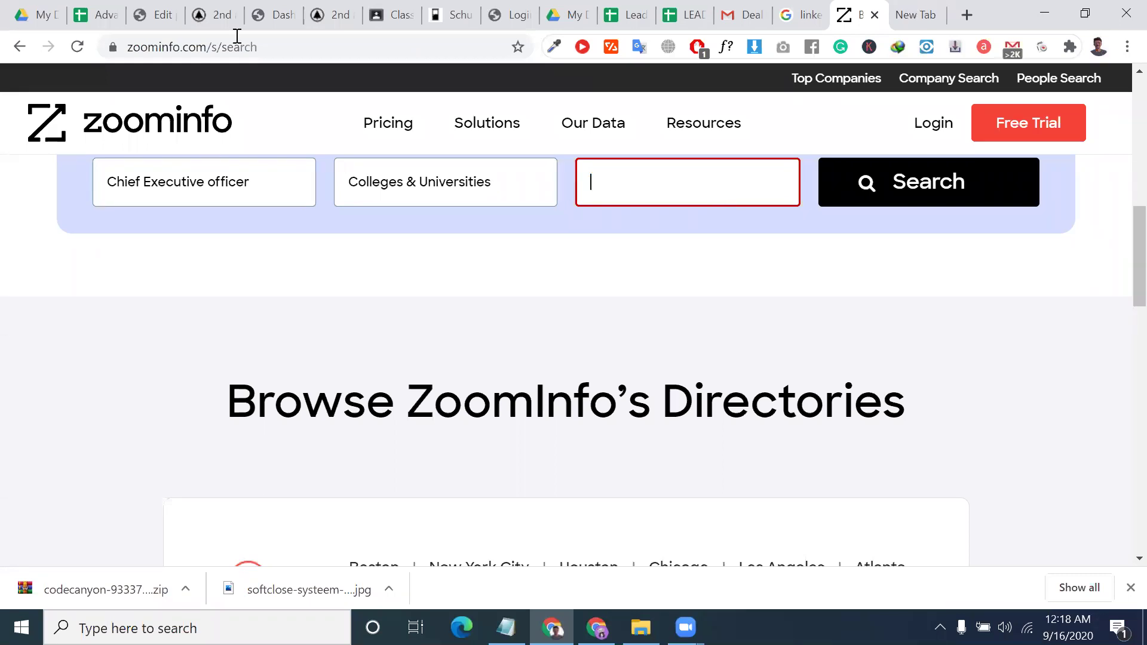
Search Google for "united state city" in the other tab and open New York from the cities shown.
key("ctrl+Tab")
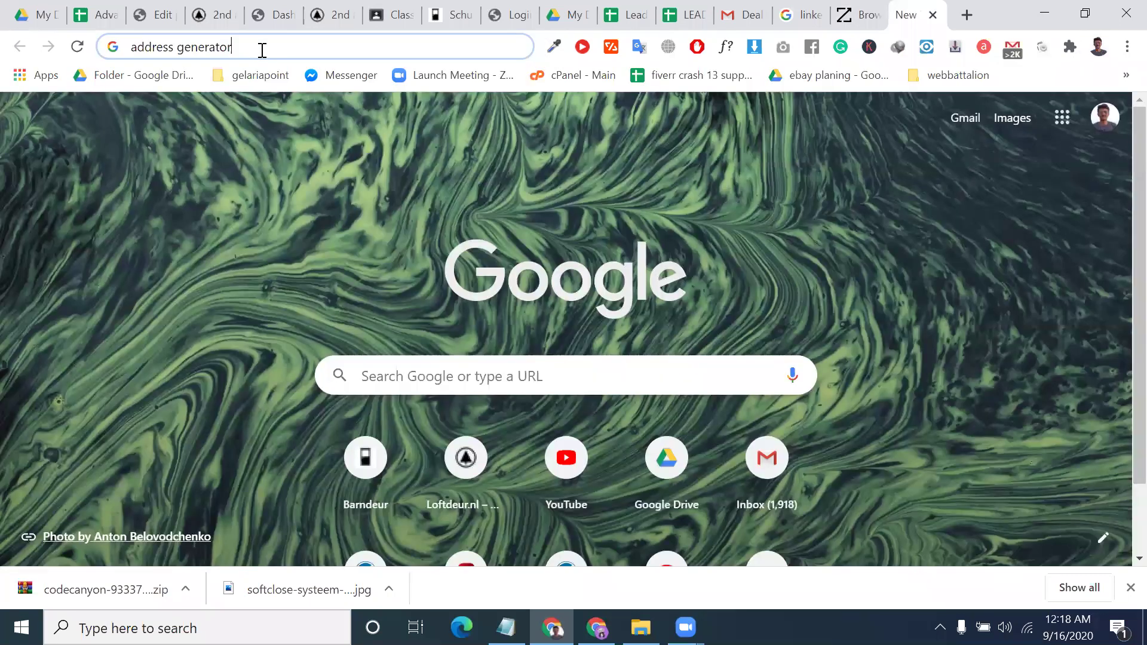
key("ctrl+shift+Left")
key("ctrl+shift+Left")
type("united")
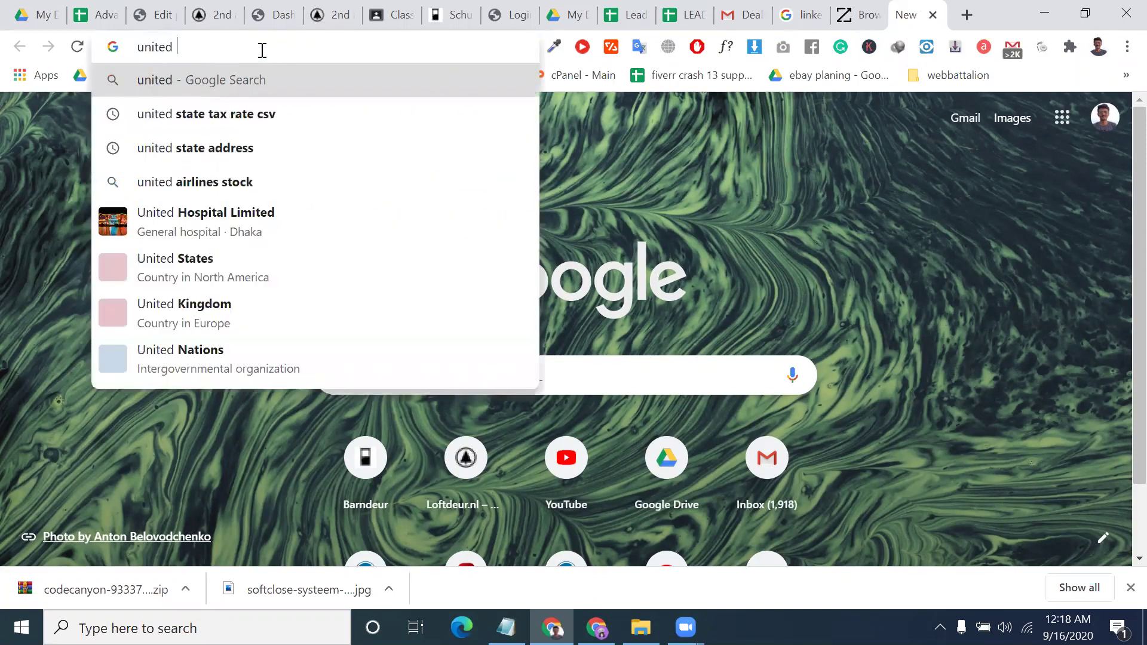
type(" ste")
key("BackSpace")
type("ate")
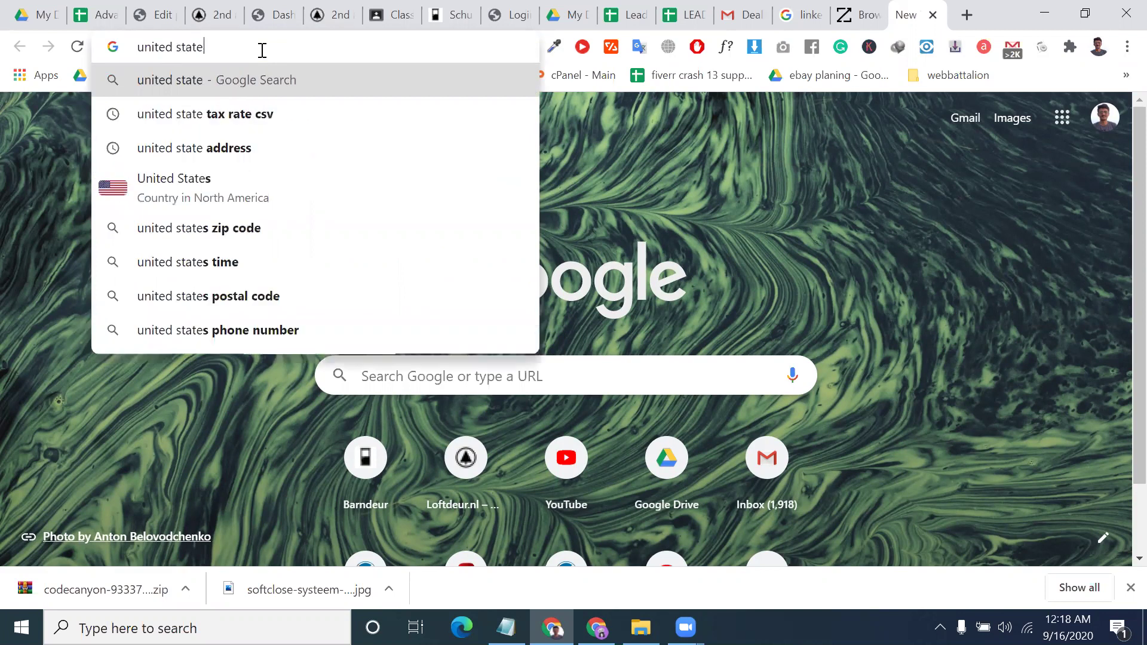
type(" e")
key("BackSpace")
type("ci")
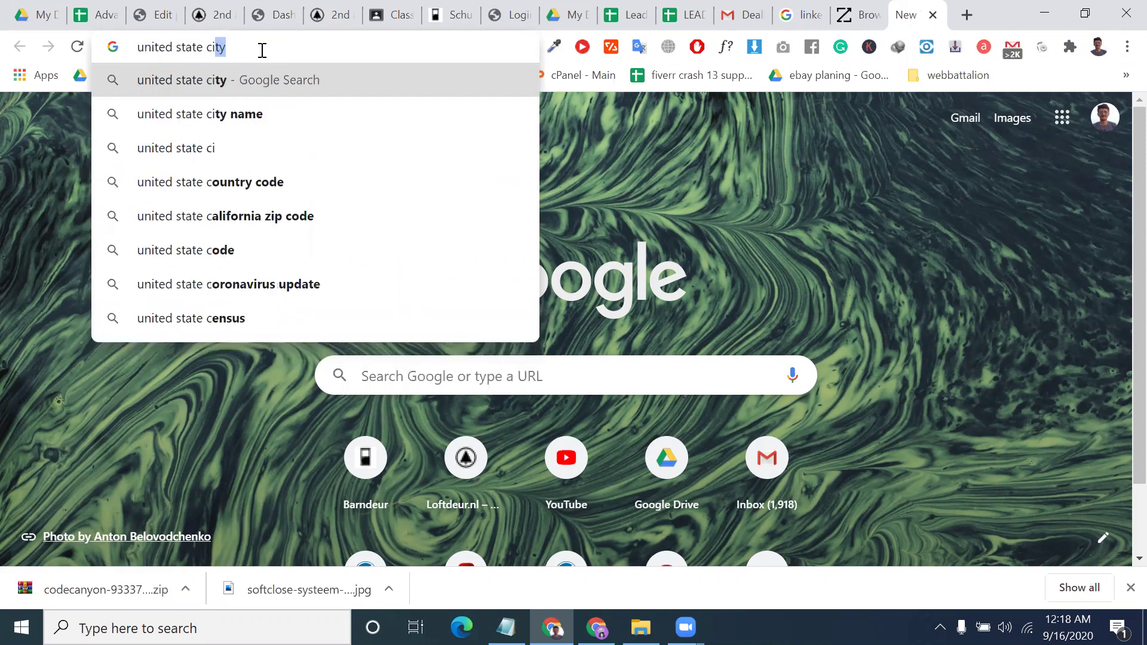
type("ty")
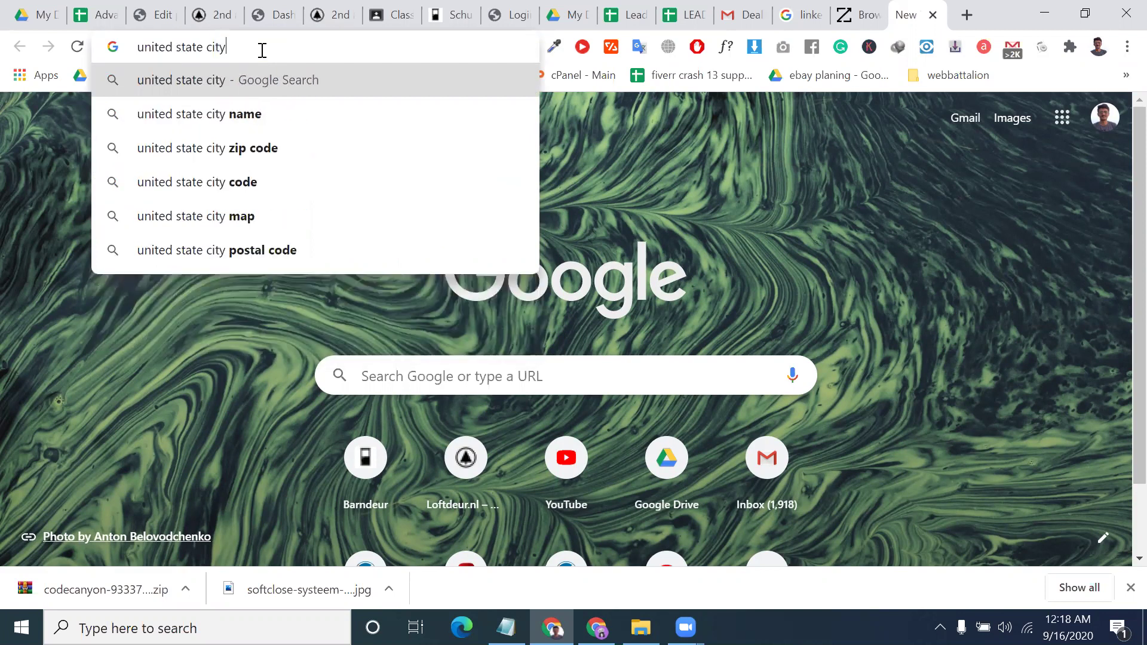
key("Return")
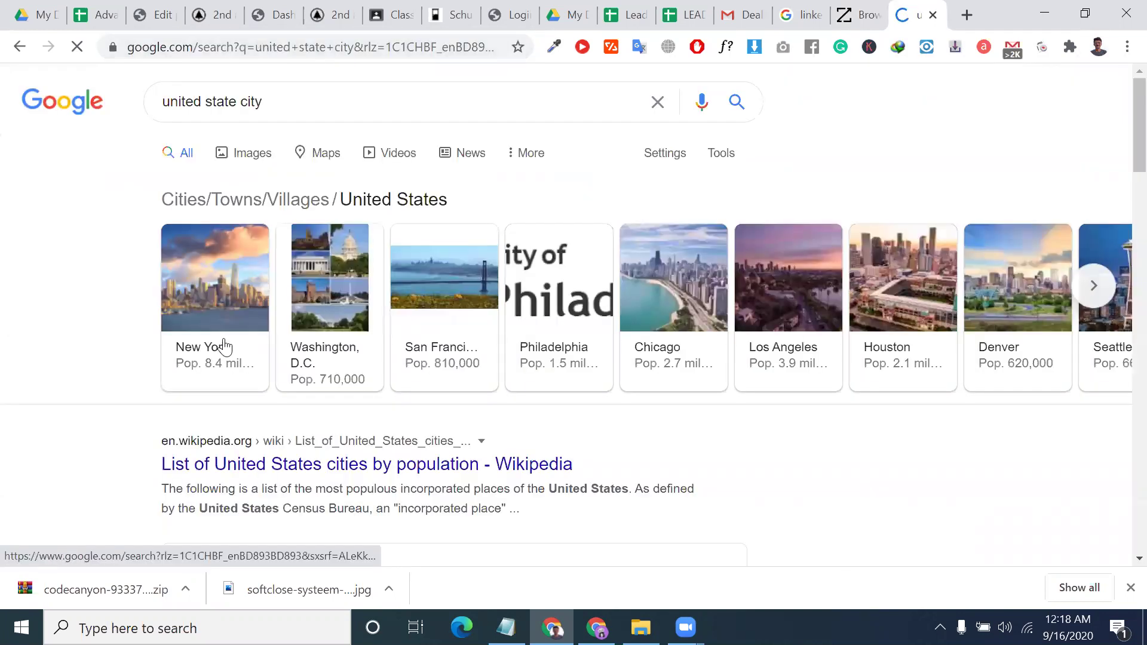
left_click(224, 346)
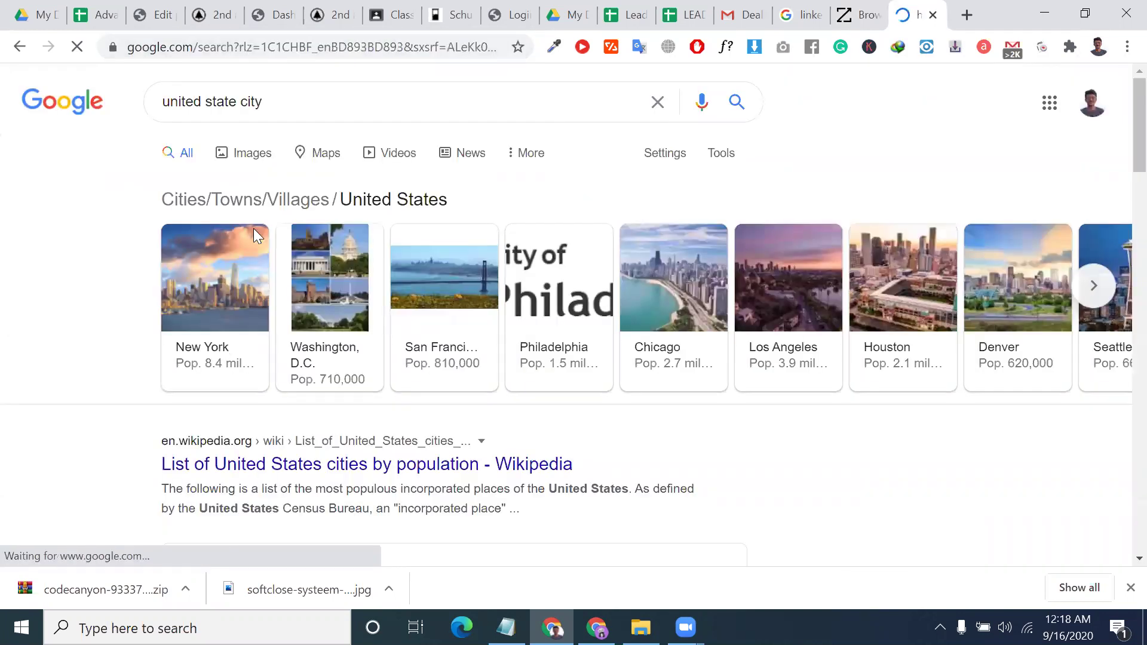
Copy "New York" from the Google search, enter it as the city in ZoomInfo and run the search.
triple_click(237, 101)
key("ctrl+c")
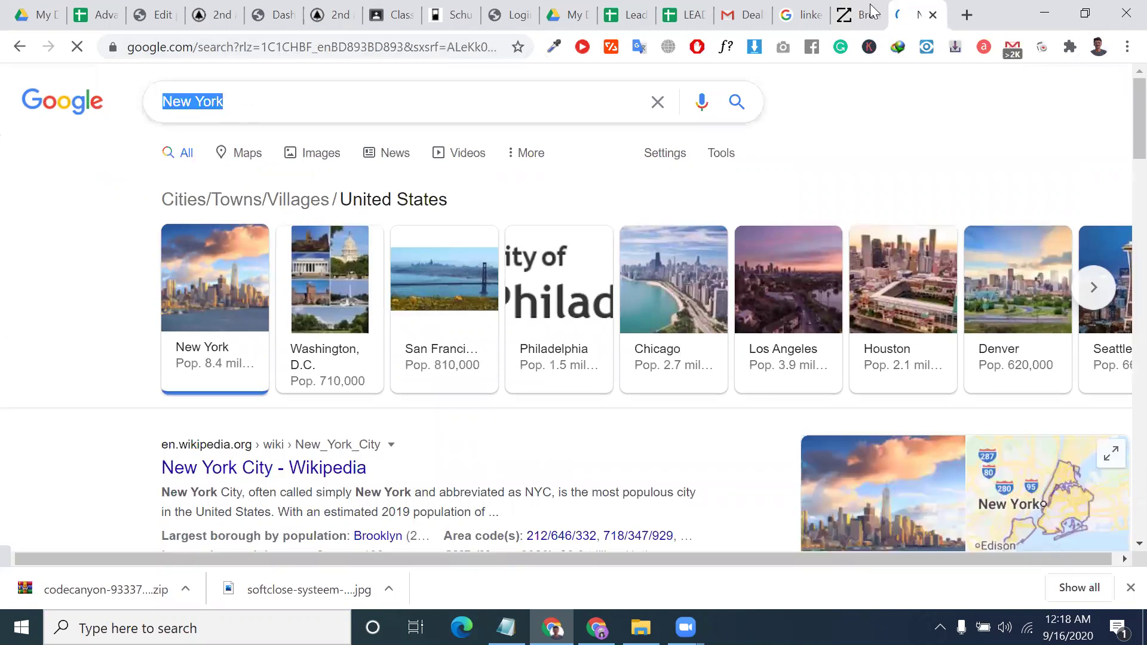
key("ctrl+shift+Tab")
key("ctrl+v")
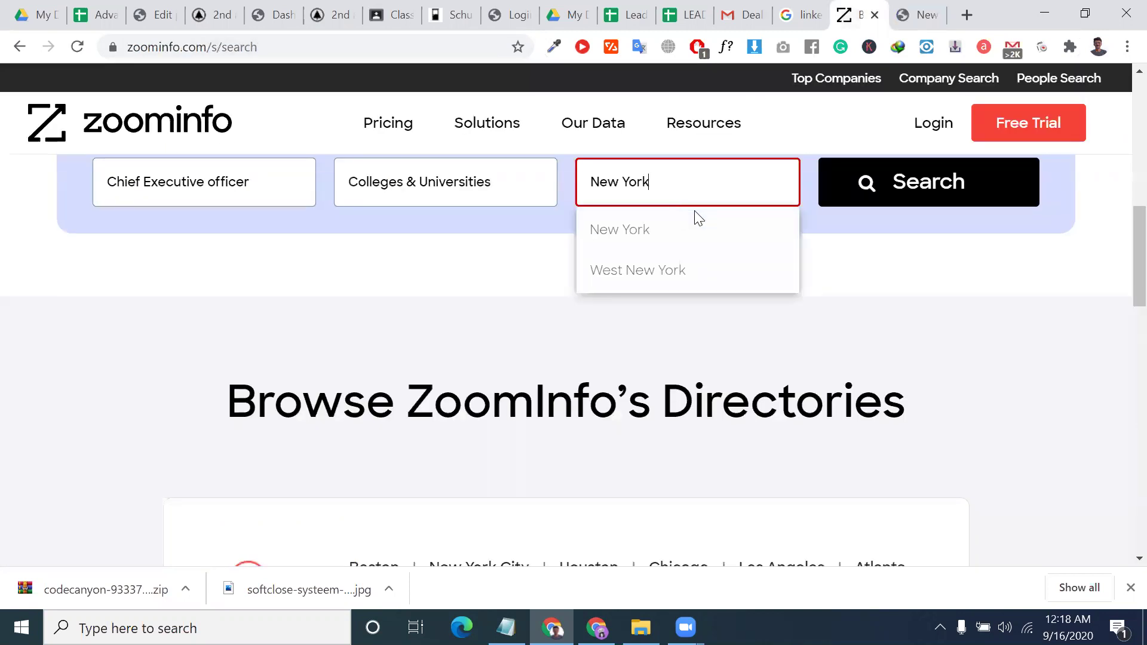
left_click(930, 199)
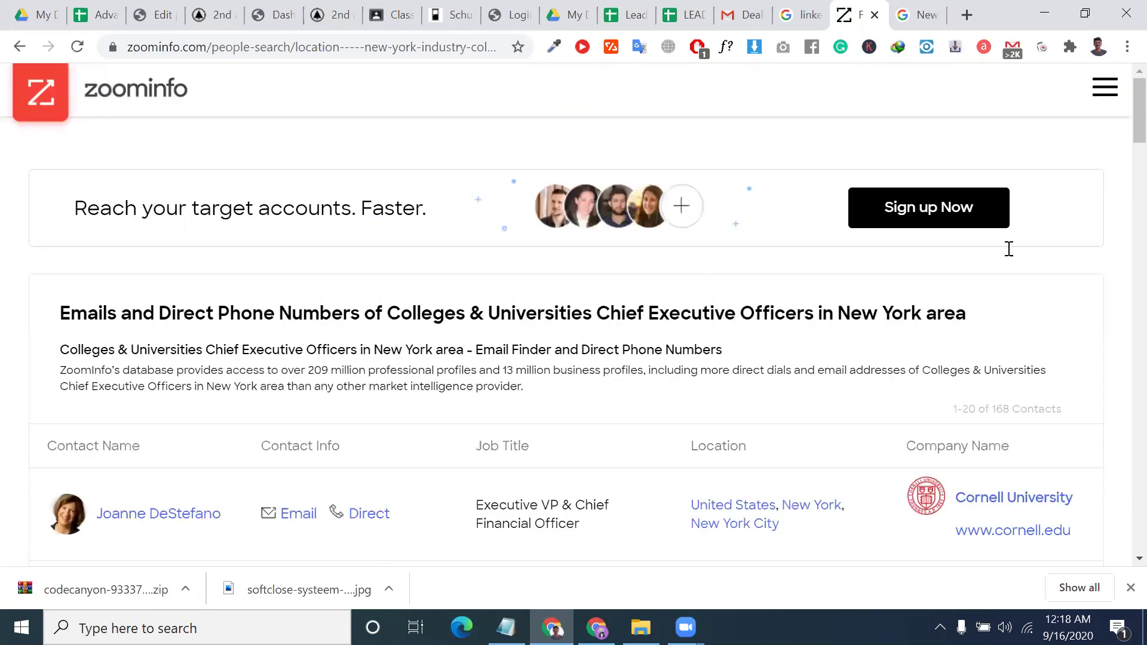
Look through the ZoomInfo contact list for Colleges & Universities Chief Executive Officers in the New York area.
scroll(502, 422, "down", 2)
scroll(502, 423, "down", 6)
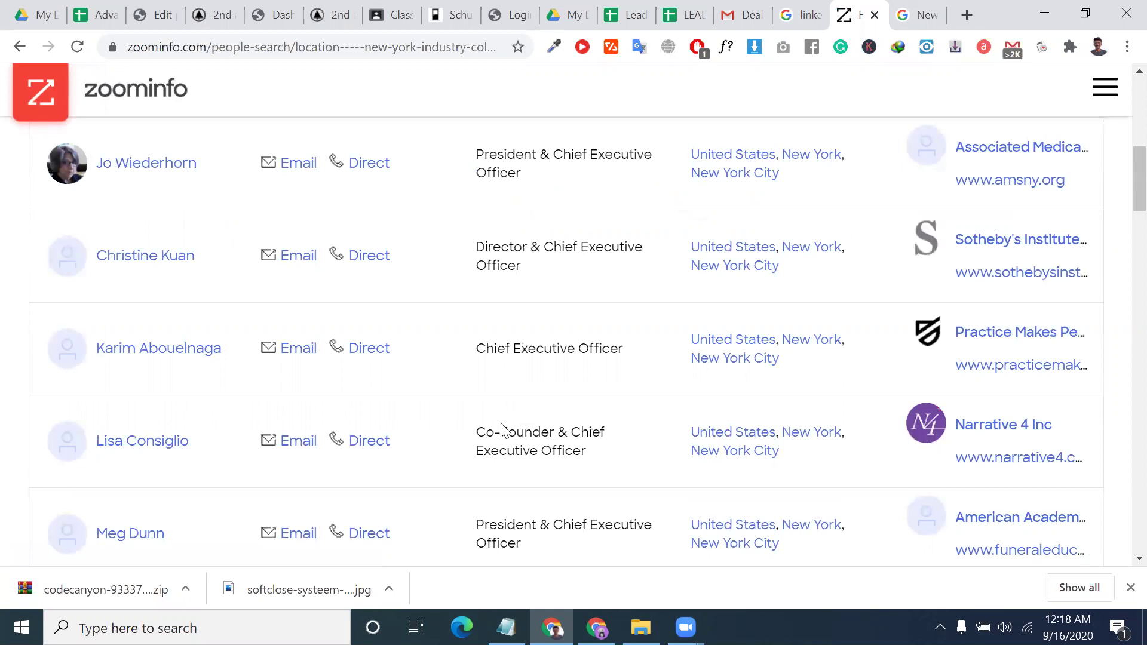
scroll(503, 426, "down", 5)
scroll(503, 430, "down", 8)
scroll(501, 421, "up", 3)
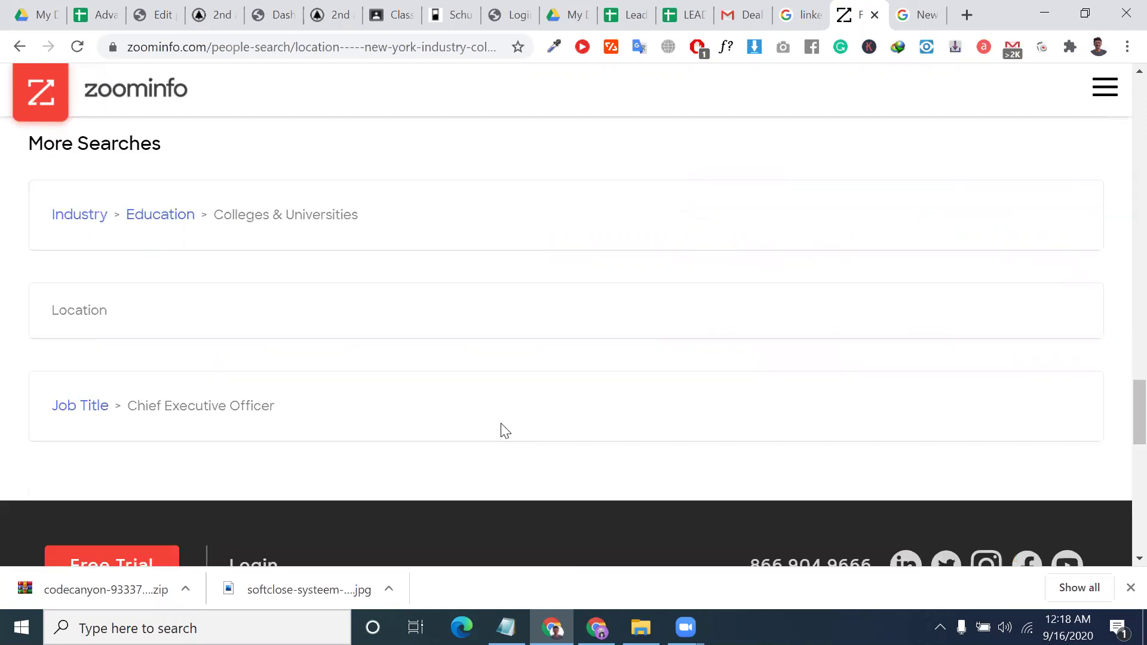
scroll(501, 432, "up", 5)
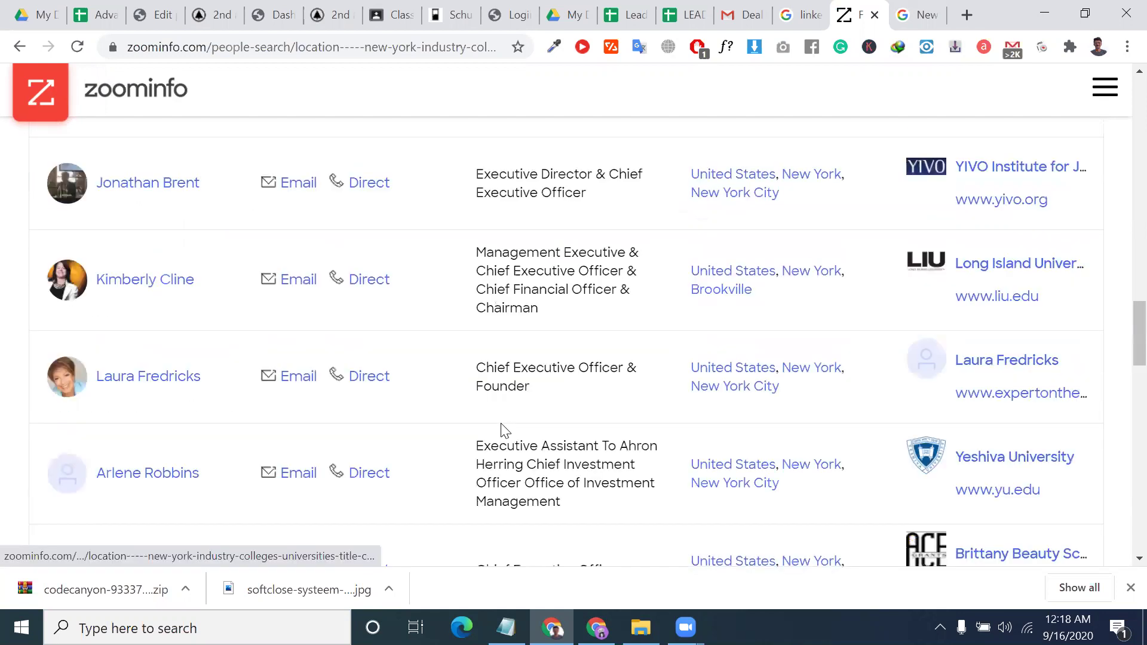
scroll(502, 429, "up", 10)
scroll(502, 431, "down", 1)
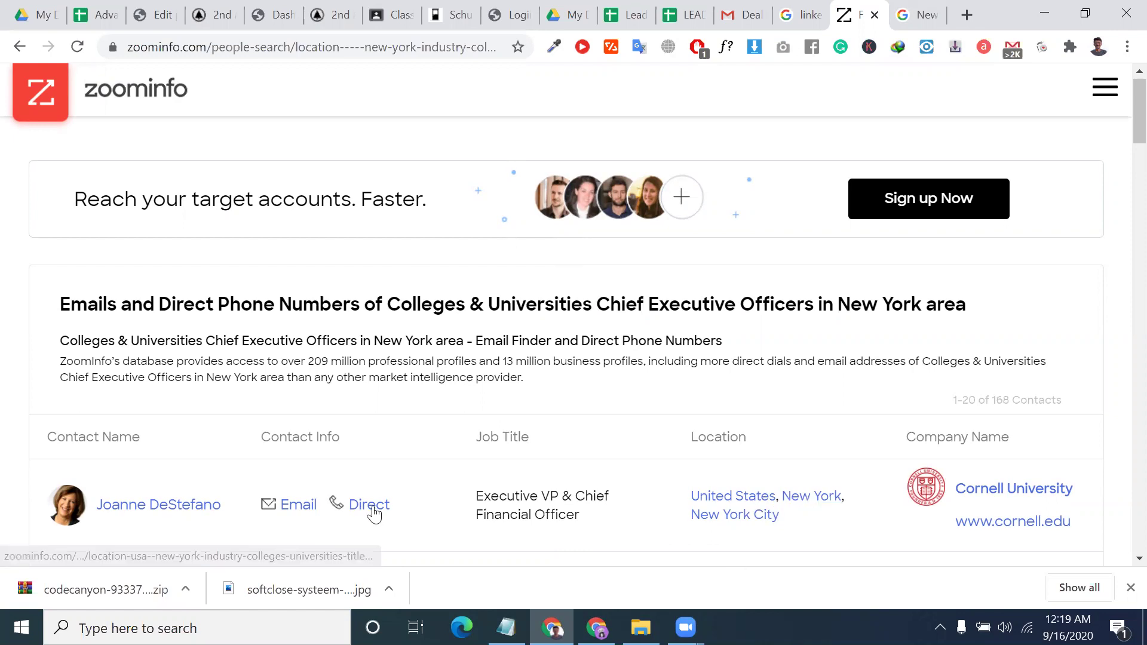
Examine the first contact's job title, the results heading with its industry, title and area, and the contact info listed below.
double_click(558, 515)
triple_click(558, 515)
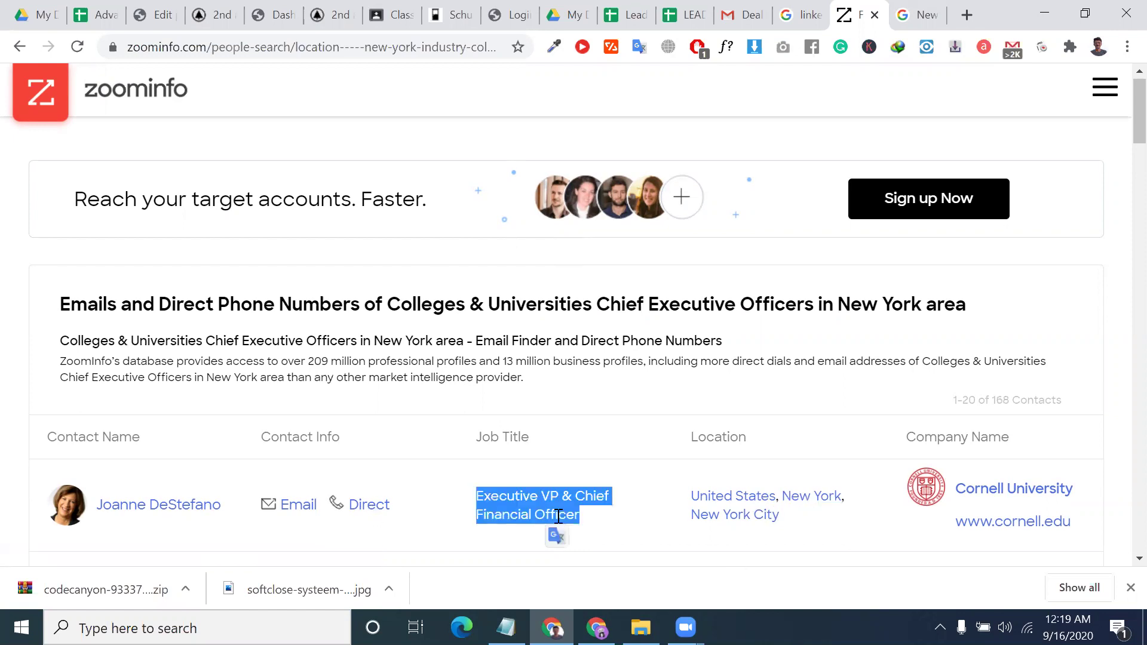
scroll(597, 305, "up", 1)
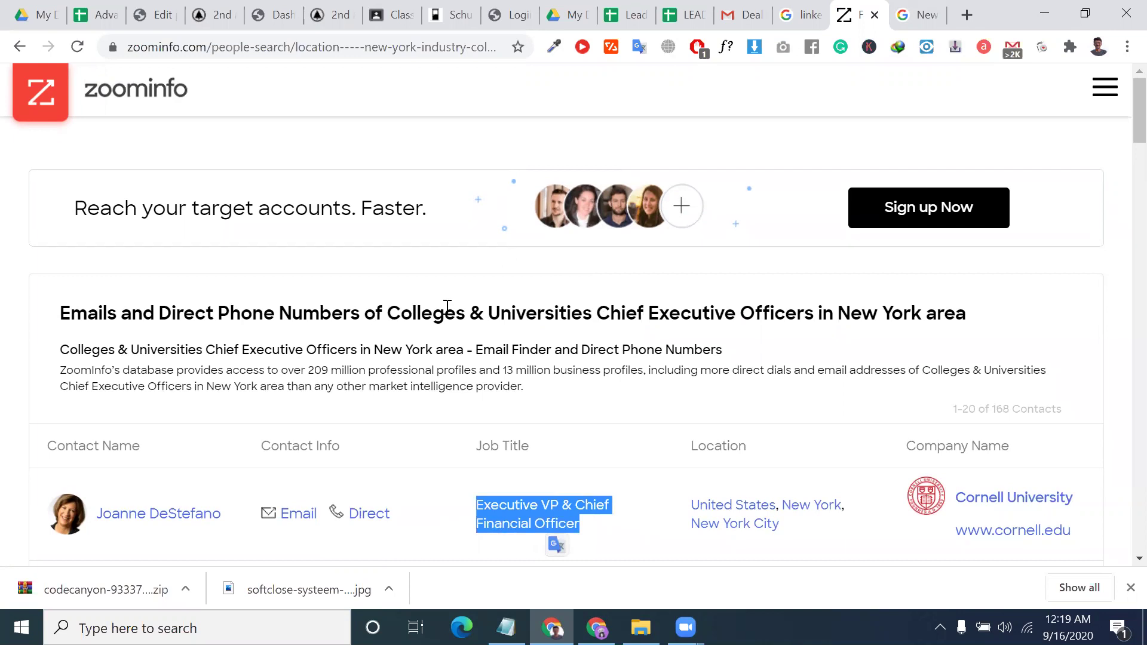
left_click_drag(387, 312, 973, 316)
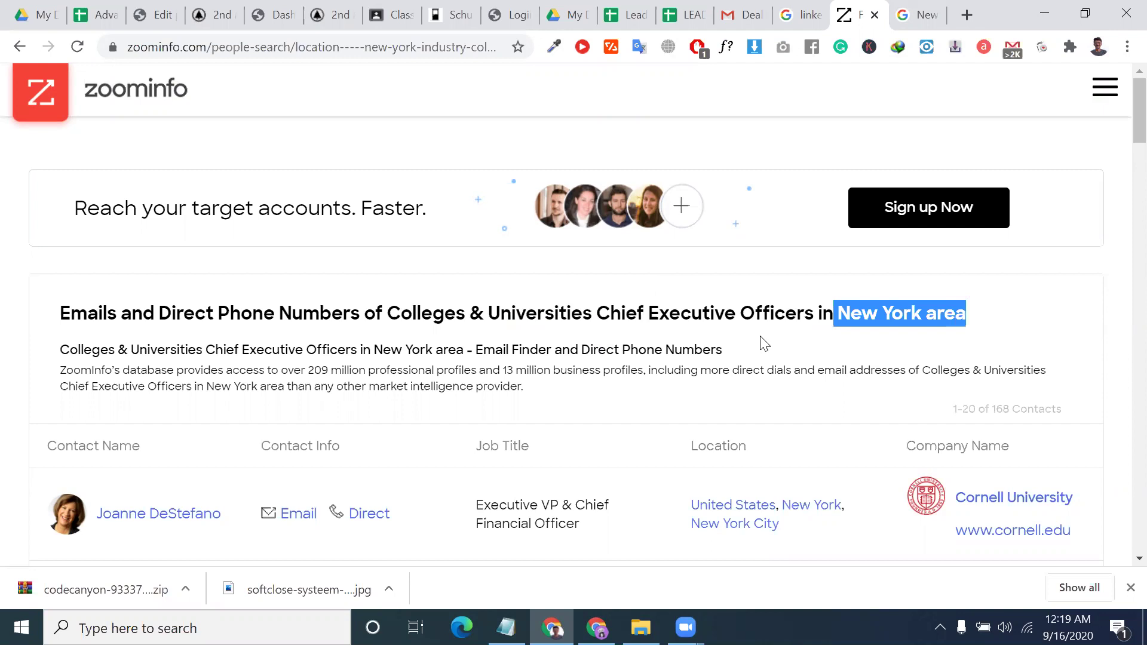
triple_click(730, 323)
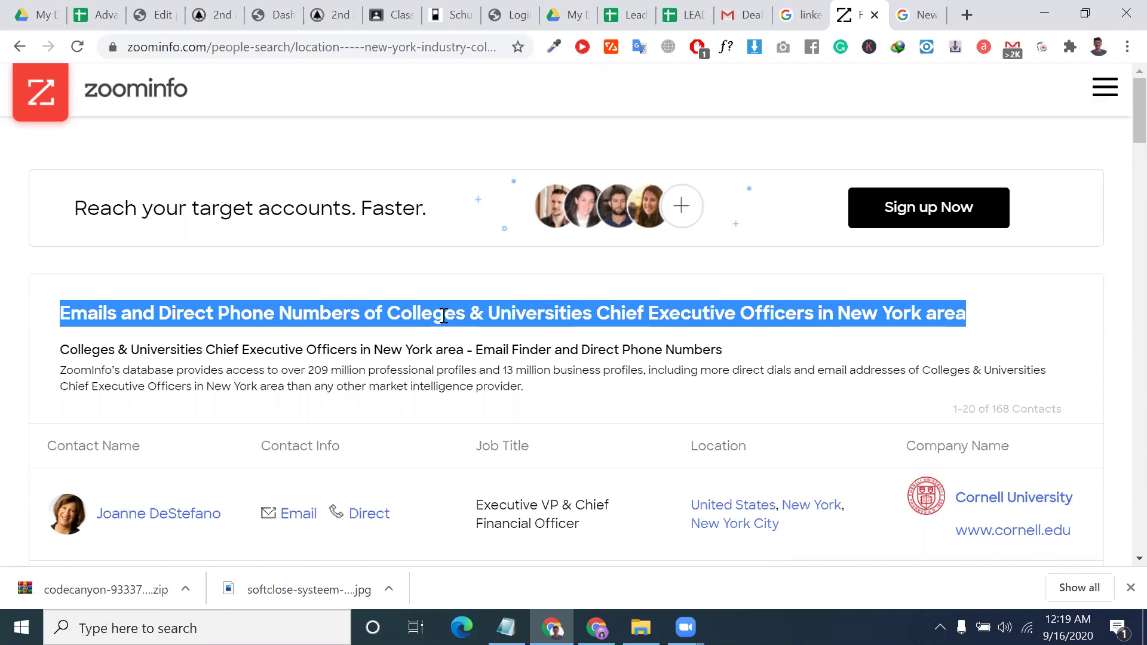
scroll(112, 217, "down", 5)
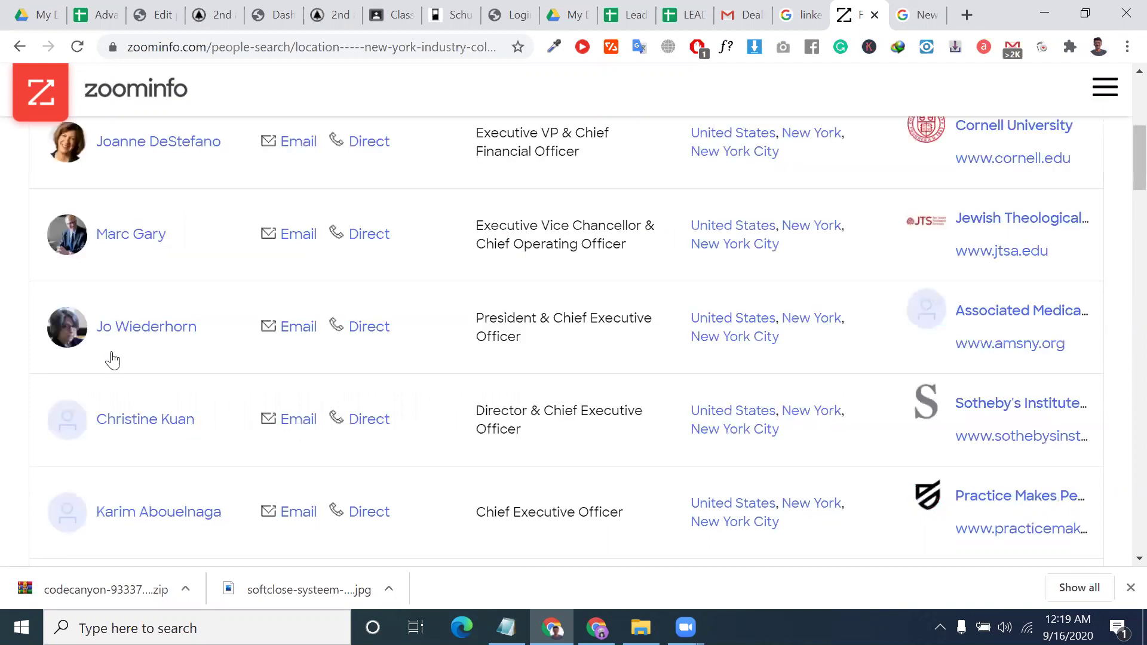
scroll(269, 367, "up", 3)
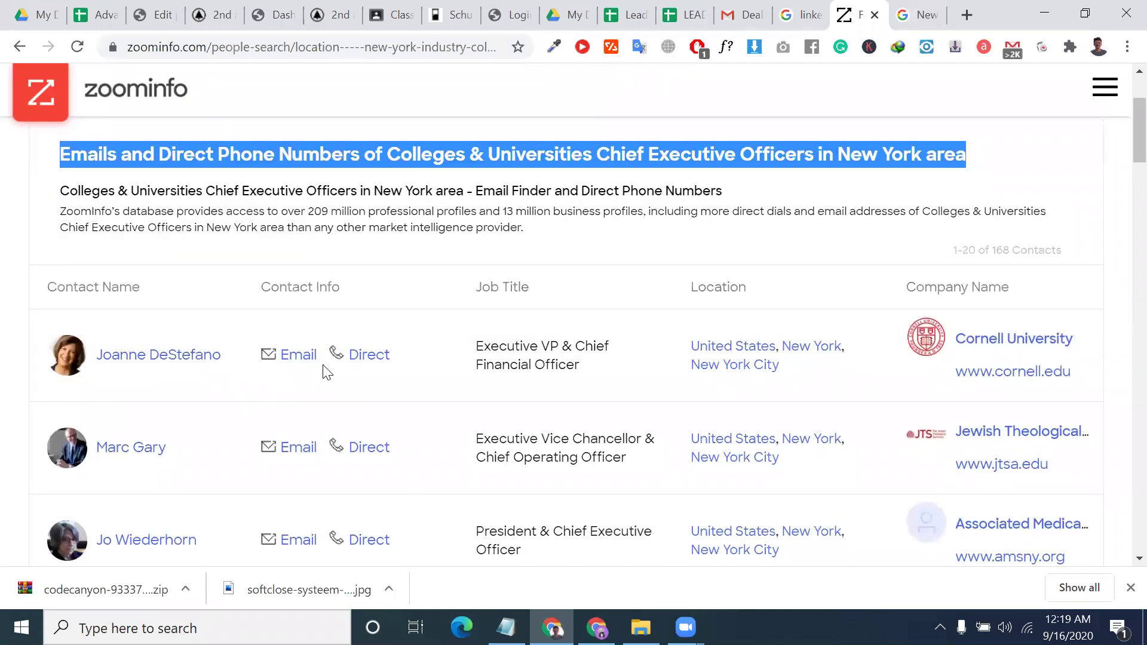
scroll(561, 5, "down", 2)
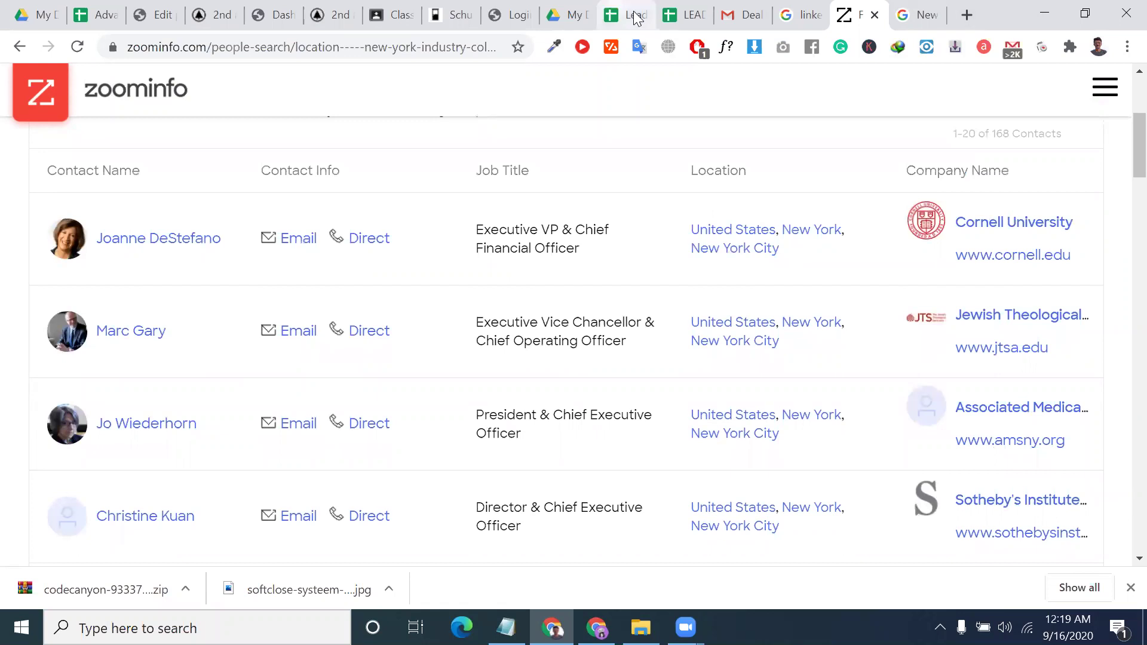
Close the two open lead spreadsheets and return to Google Drive.
left_click(616, 15)
key("ctrl+w")
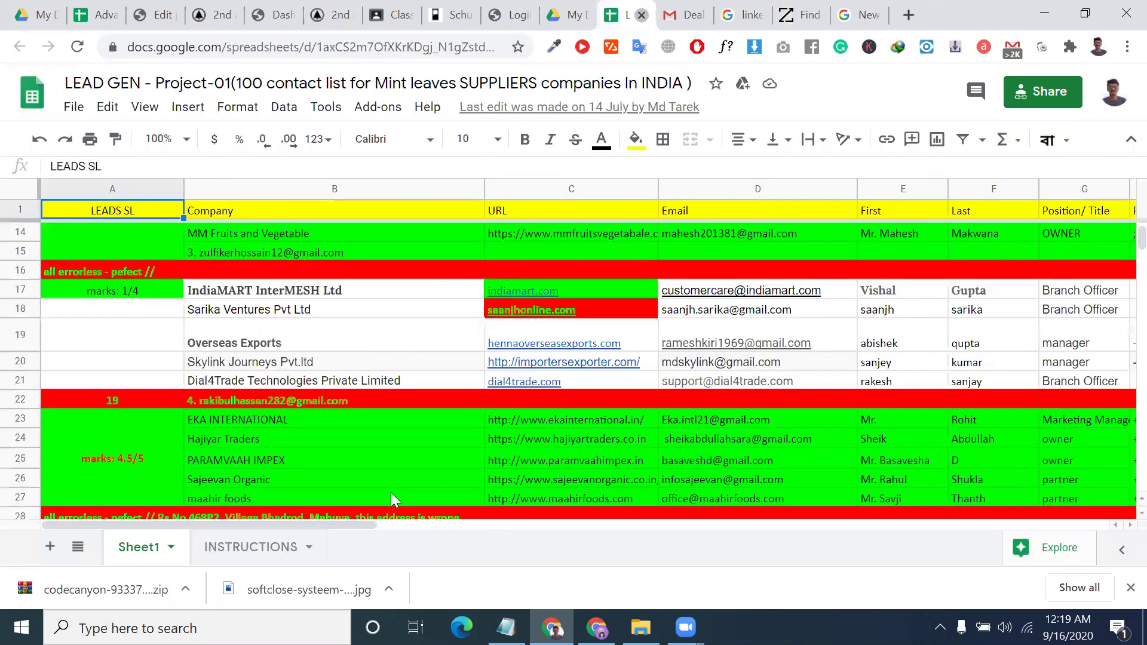
key("ctrl+w")
Open the "lead generation" folder in My Drive and create a blank Google Sheets spreadsheet in it.
scroll(328, 358, "down", 3)
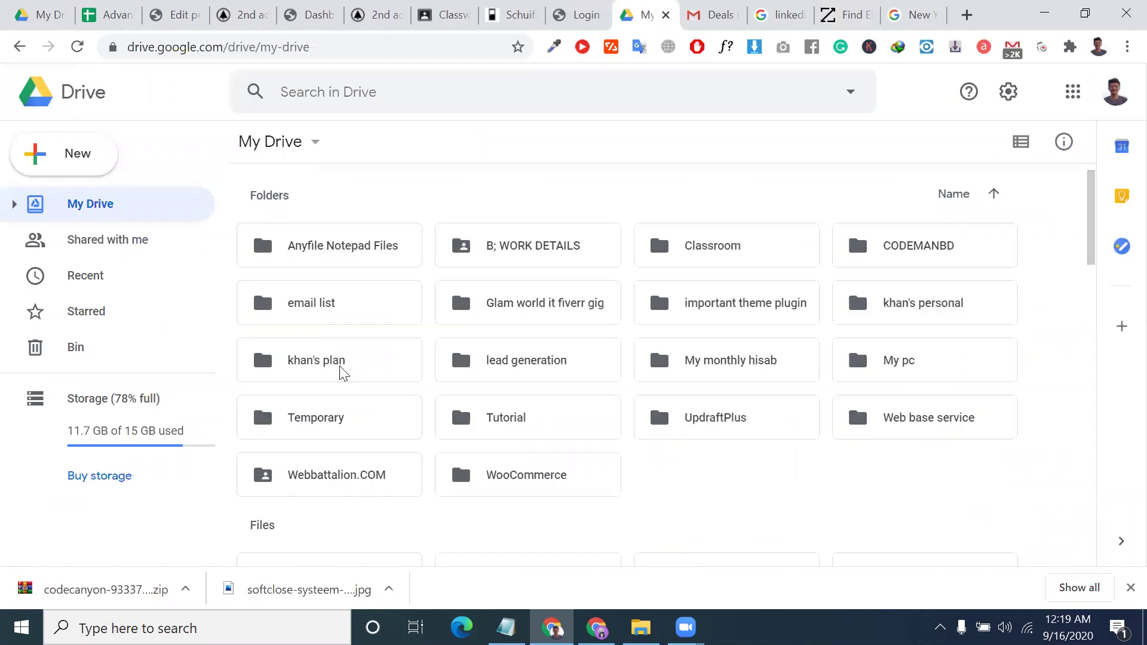
double_click(554, 358)
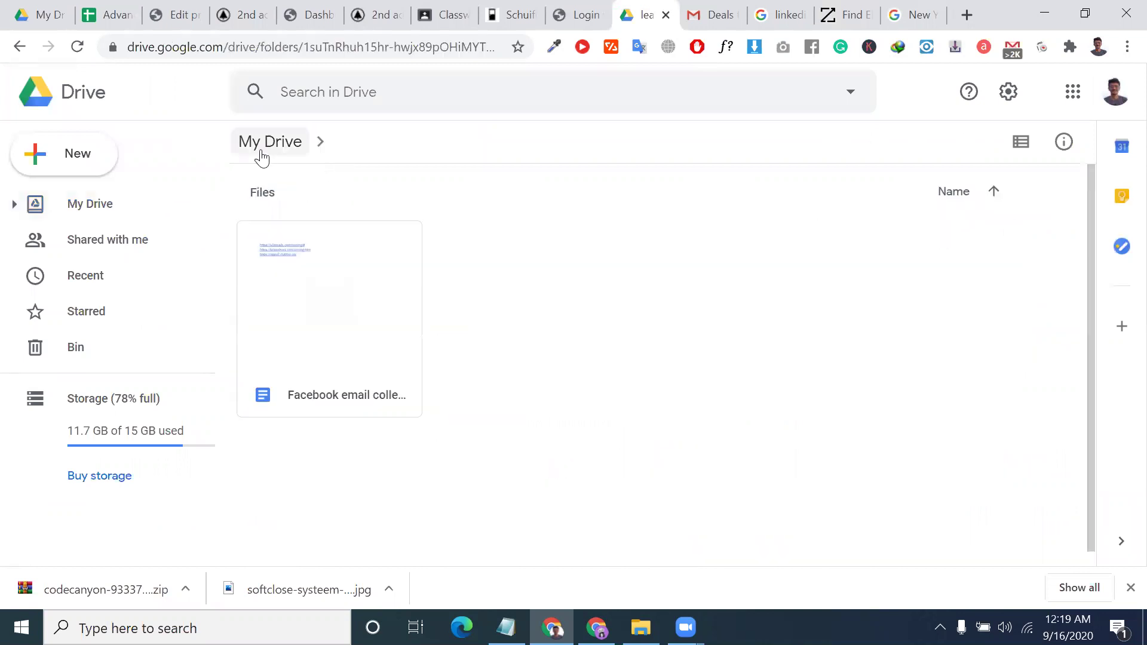
left_click(82, 172)
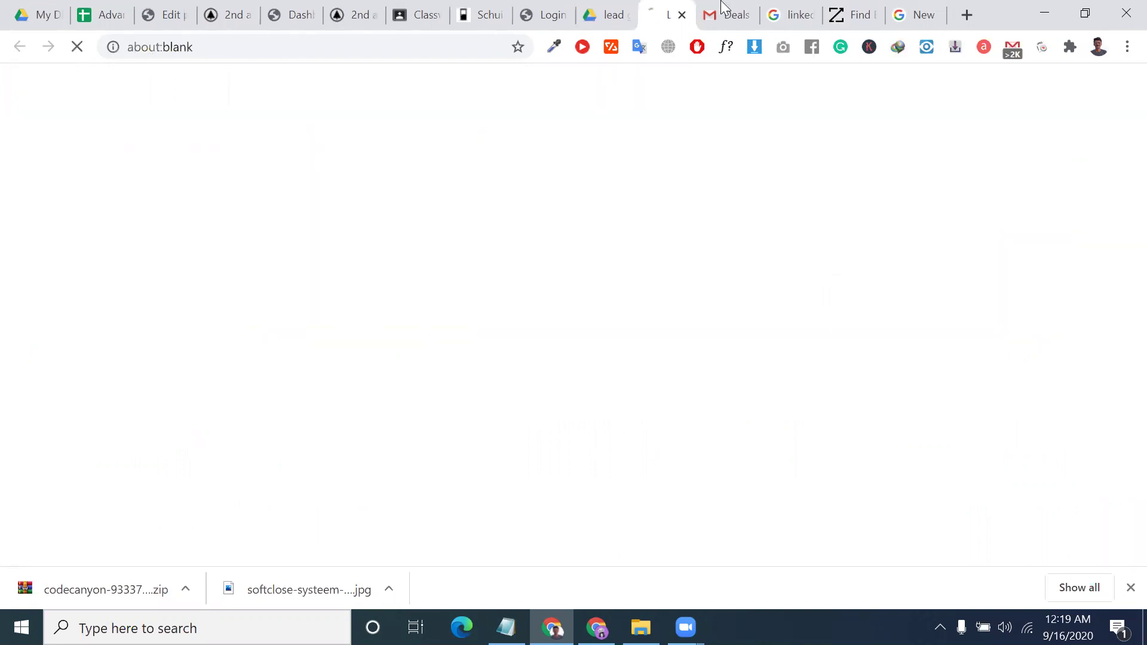
Close the Gmail tab and the LinkedIn Google search tab, and switch to the new untitled spreadsheet.
left_click(750, 25)
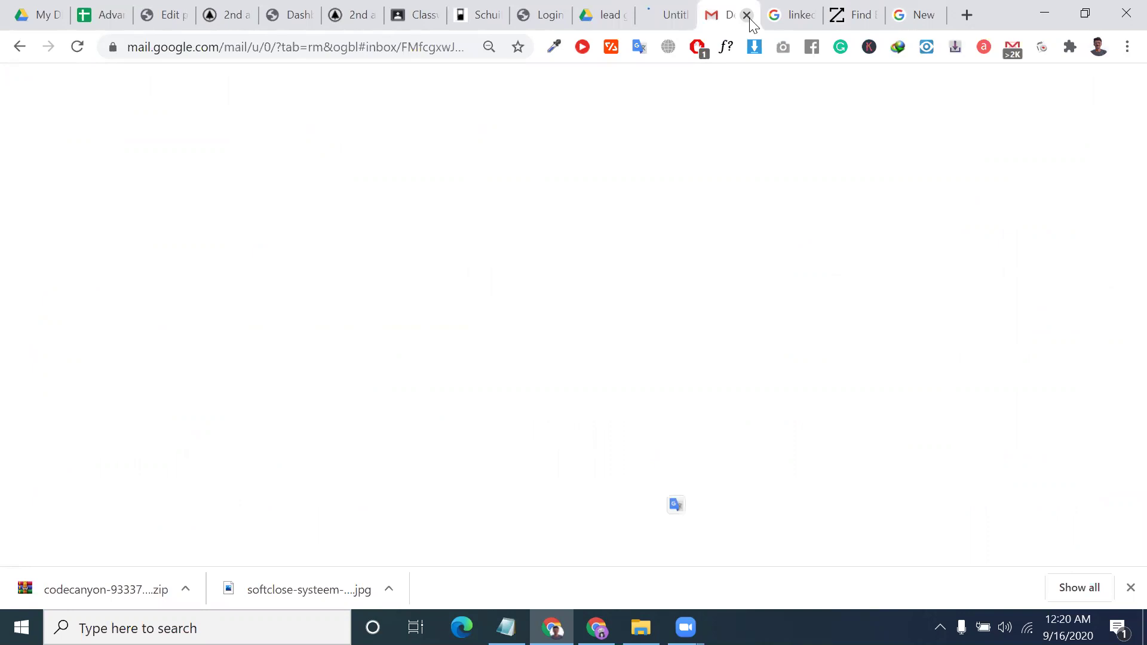
left_click(747, 16)
left_click(748, 16)
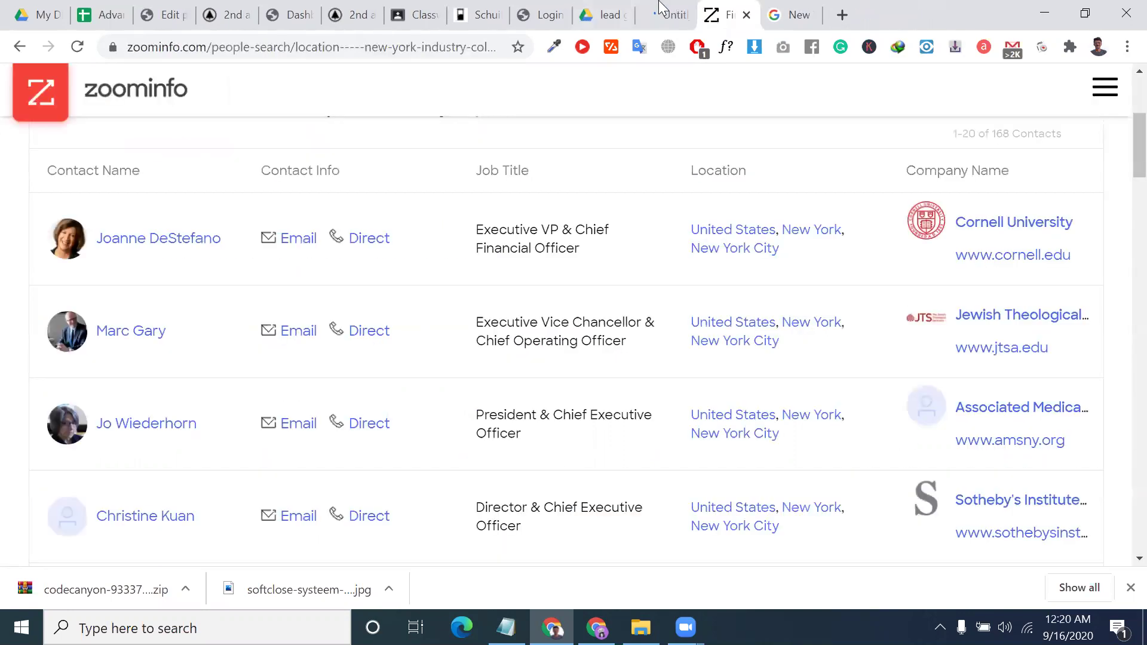
left_click(639, 12)
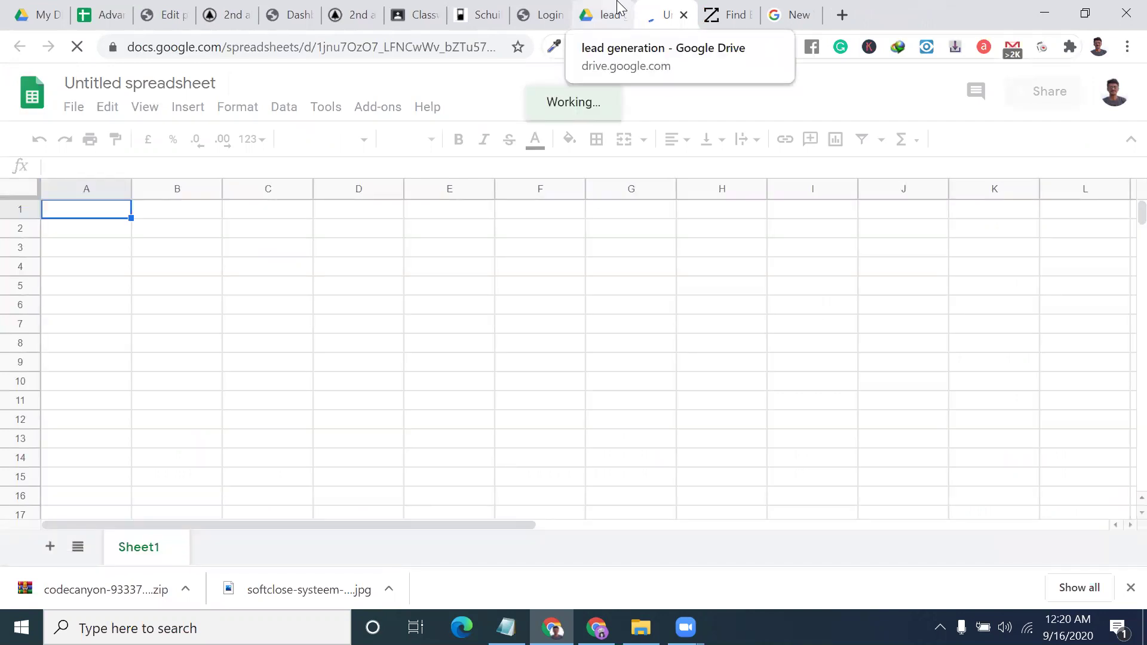
Return to the ZoomInfo New York results, select the content of the entire page and copy it.
key("ctrl+Tab")
triple_click(513, 229)
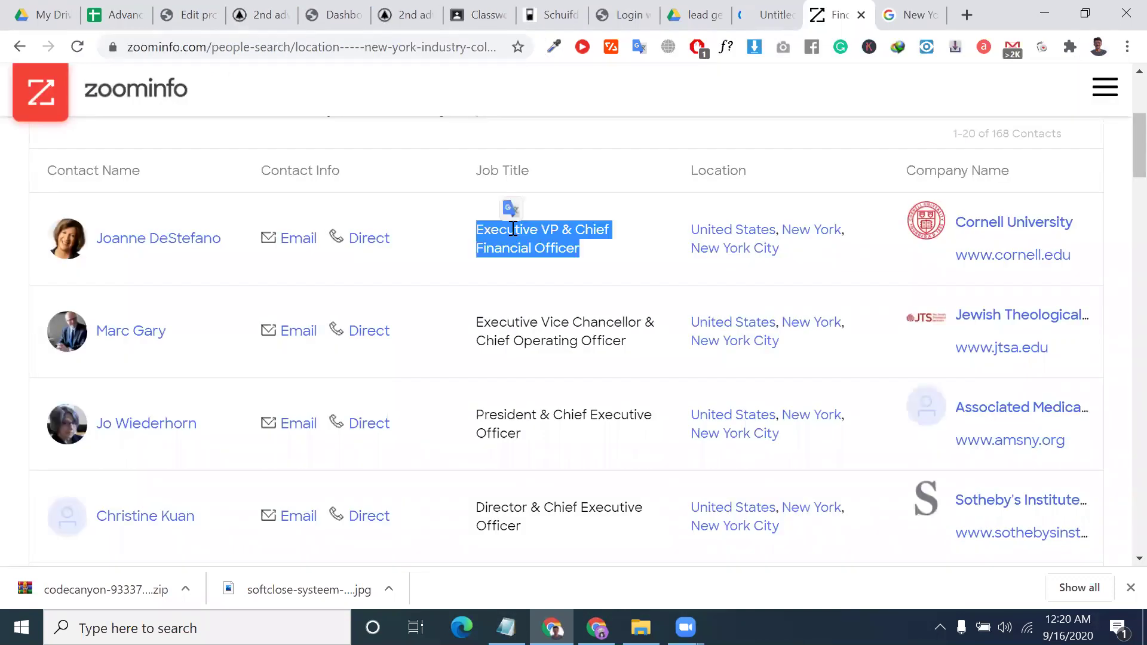
scroll(513, 229, "down", 1)
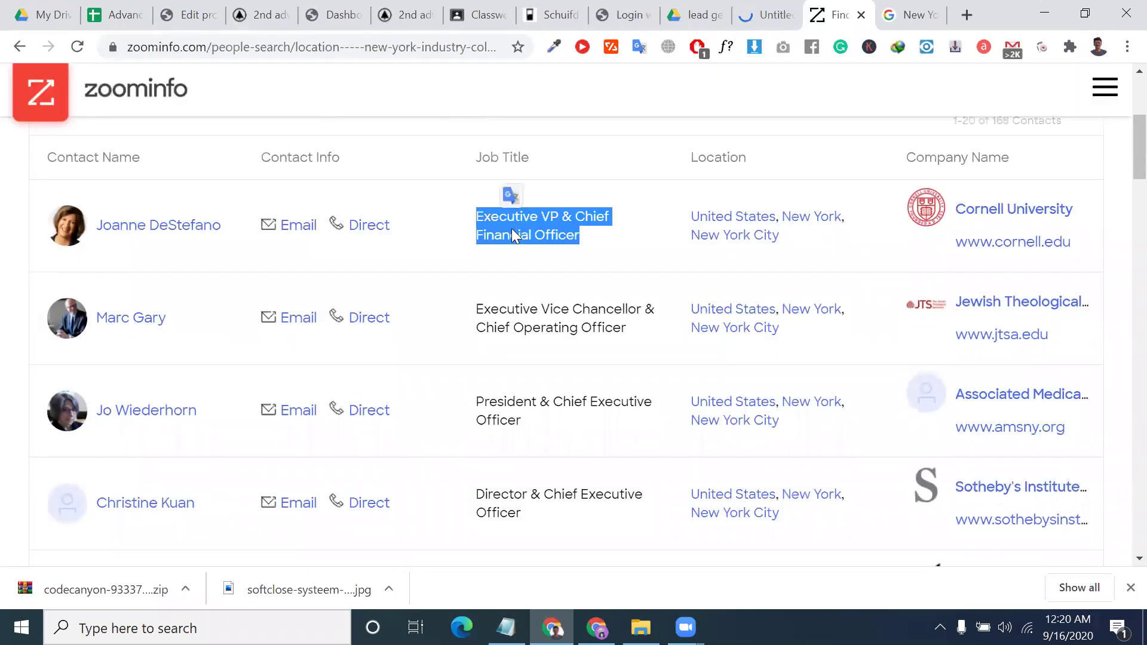
scroll(48, 185, "up", 1)
left_click(46, 189)
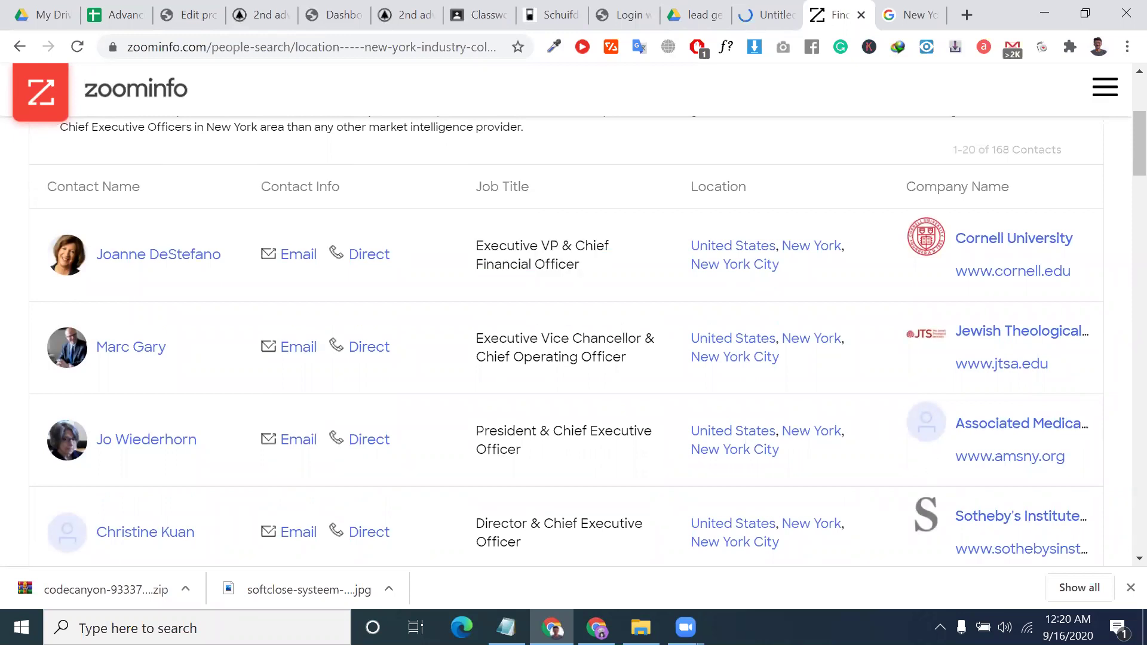
scroll(1127, 242, "down", 4)
key("ctrl+a")
key("End")
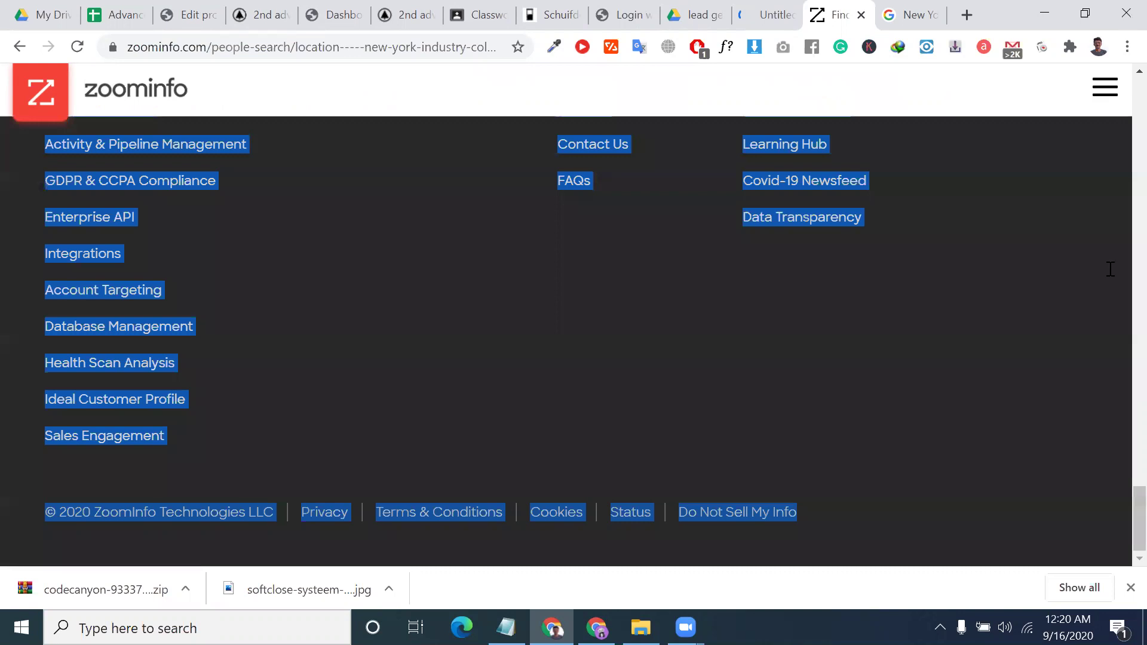
scroll(1110, 269, "up", 1)
scroll(1094, 414, "up", 1)
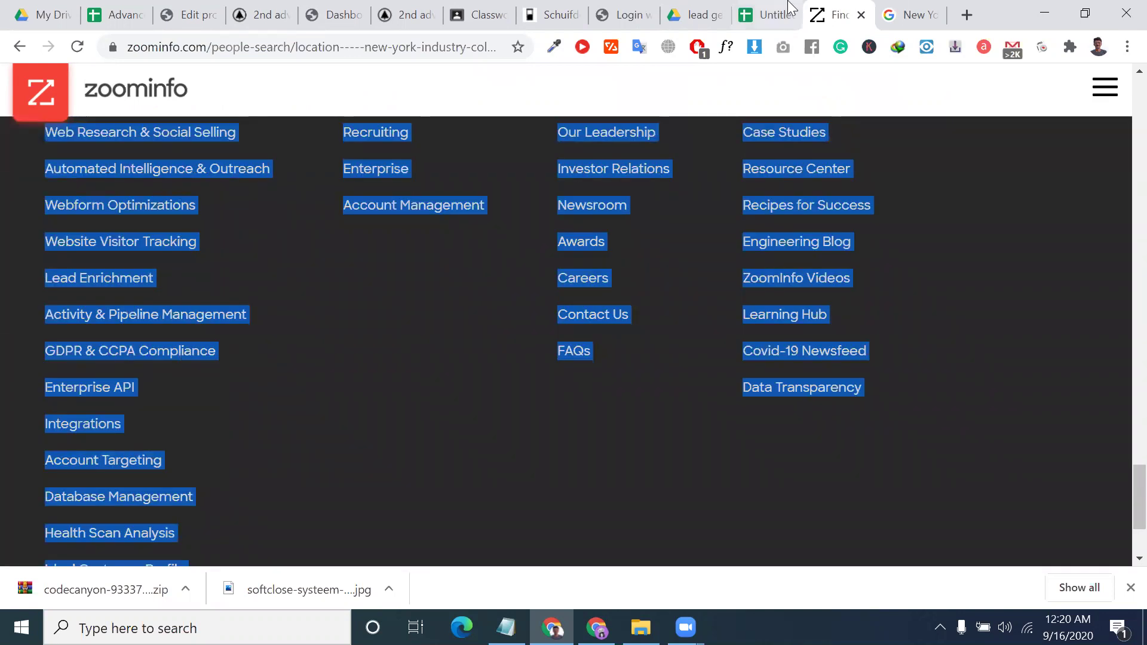
Paste the copied ZoomInfo content into the untitled spreadsheet starting at row 1 and widen the Company Name column.
key("ctrl+shift+Tab")
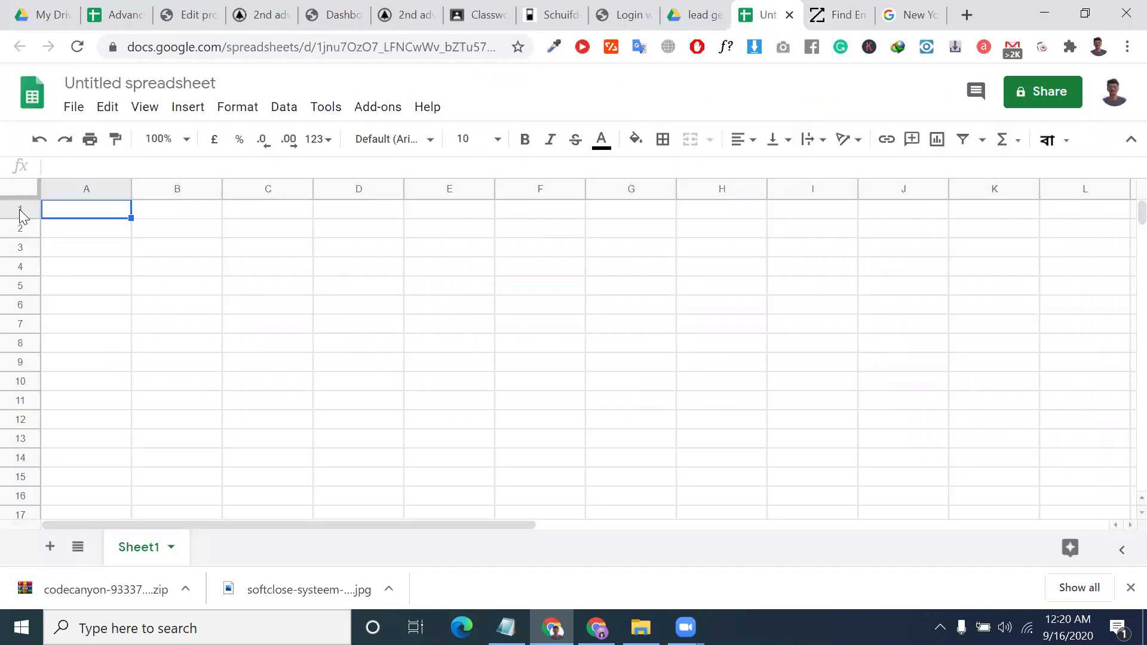
left_click(18, 208)
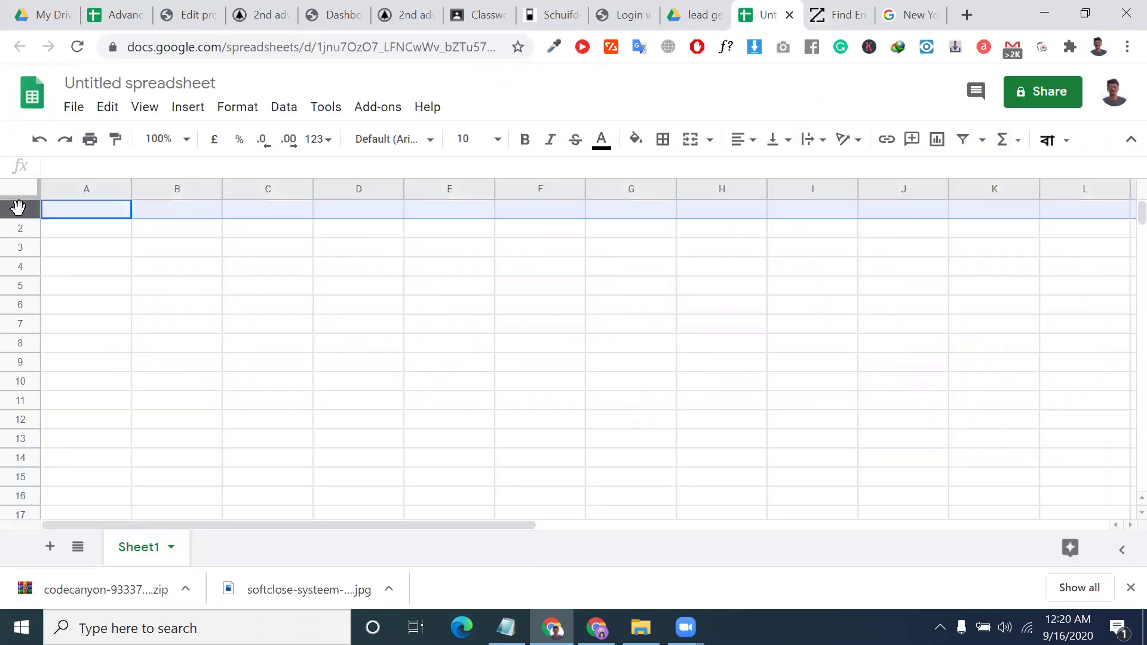
key("ctrl+v")
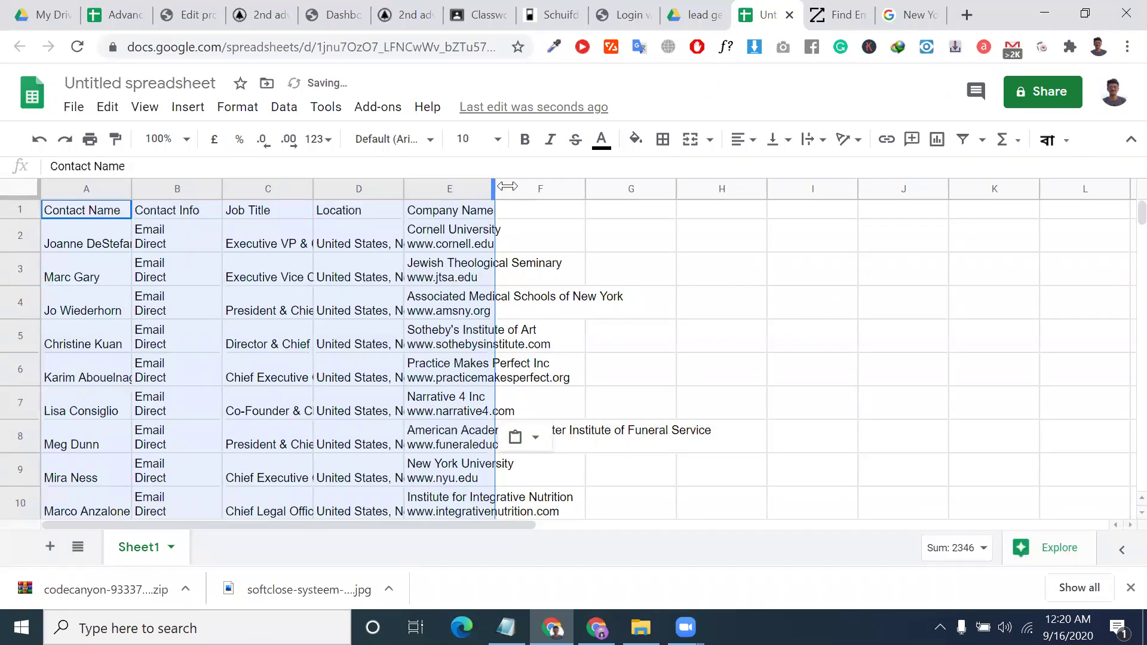
left_click_drag(588, 188, 626, 176)
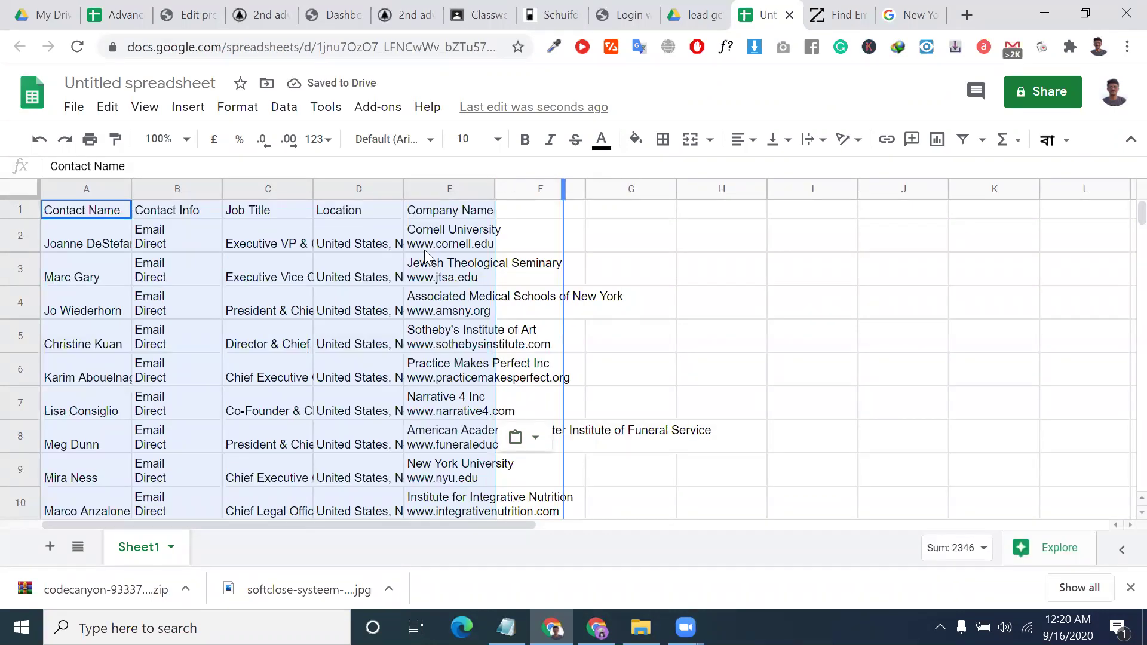
Clear the leftover page text below the last contact, from the "Install ZoomInfo" row down, in columns A to D.
scroll(222, 334, "down", 5)
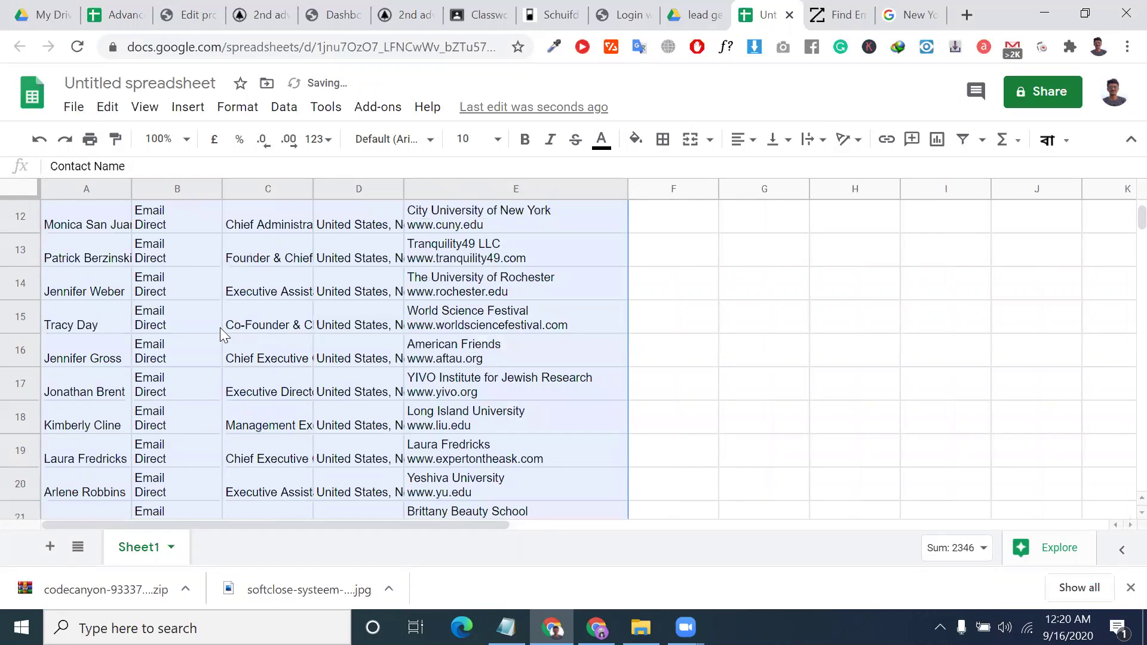
scroll(220, 331, "down", 5)
scroll(95, 364, "up", 3)
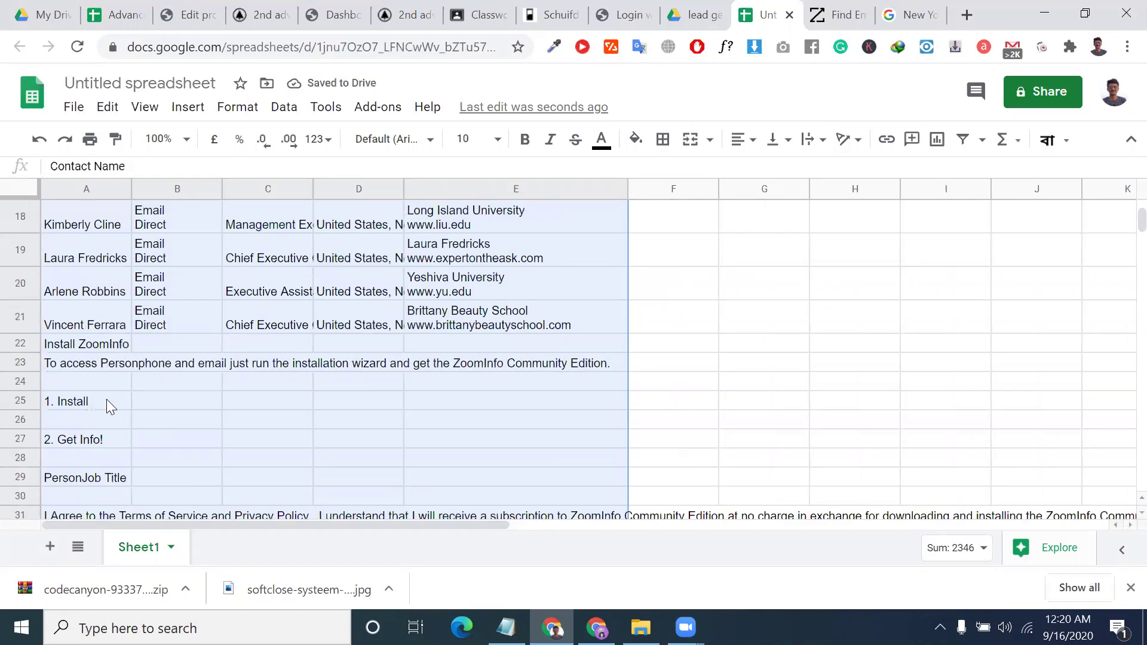
left_click_drag(87, 344, 358, 519)
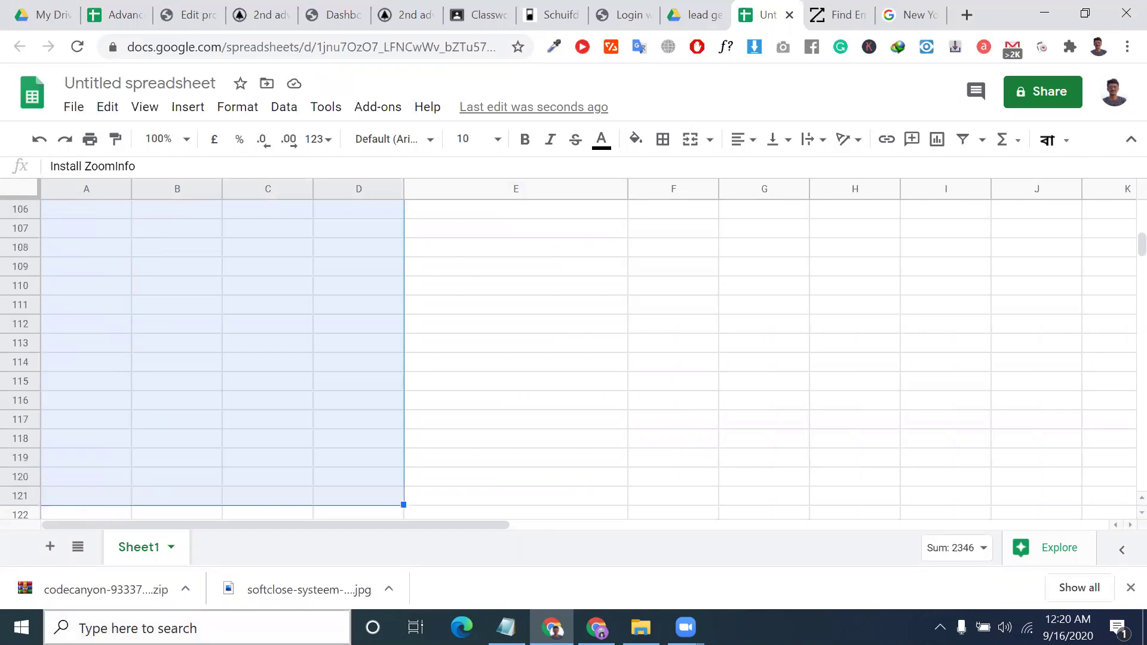
key("Delete")
scroll(502, 505, "up", 15)
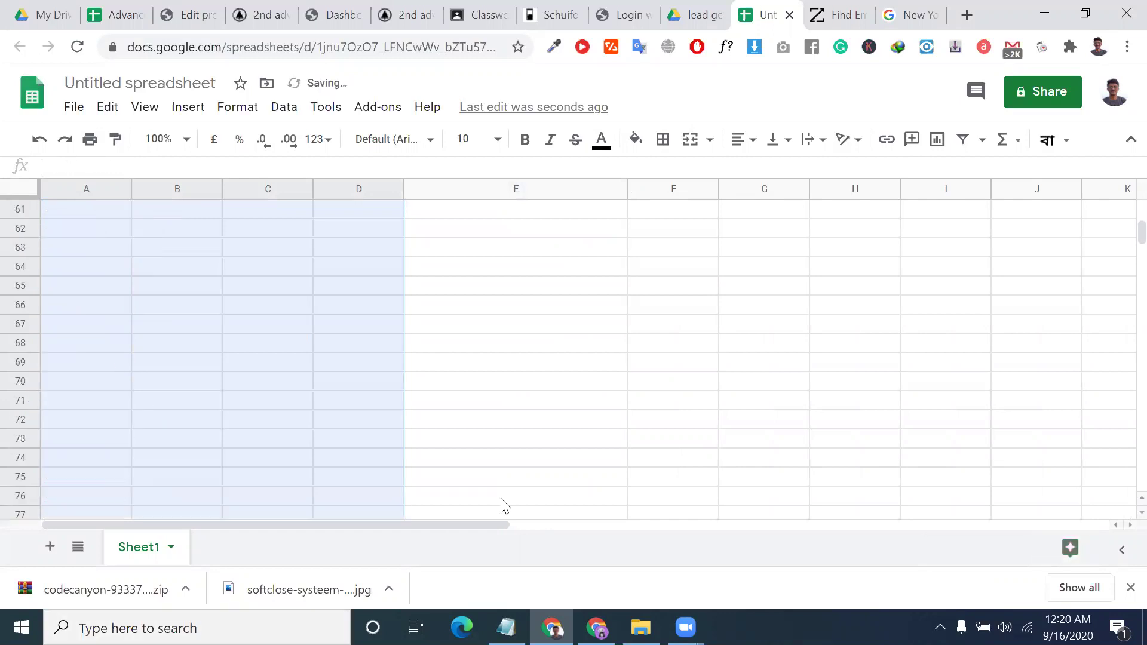
scroll(502, 505, "up", 6)
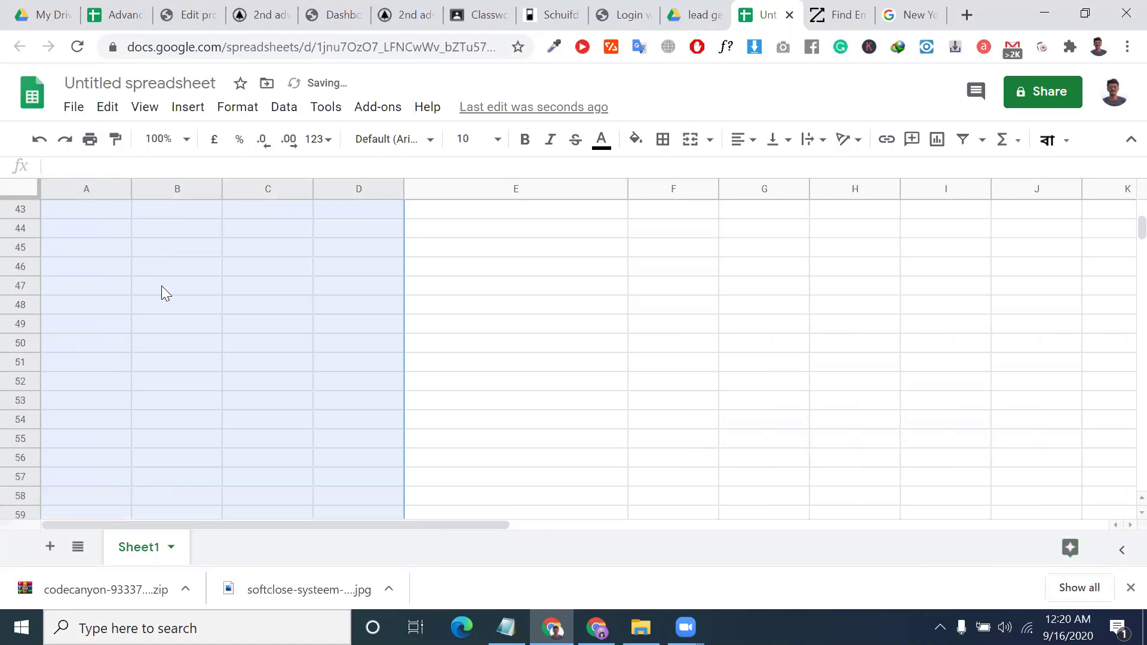
Fill header row 1 with yellow and make its text bold.
scroll(162, 289, "up", 14)
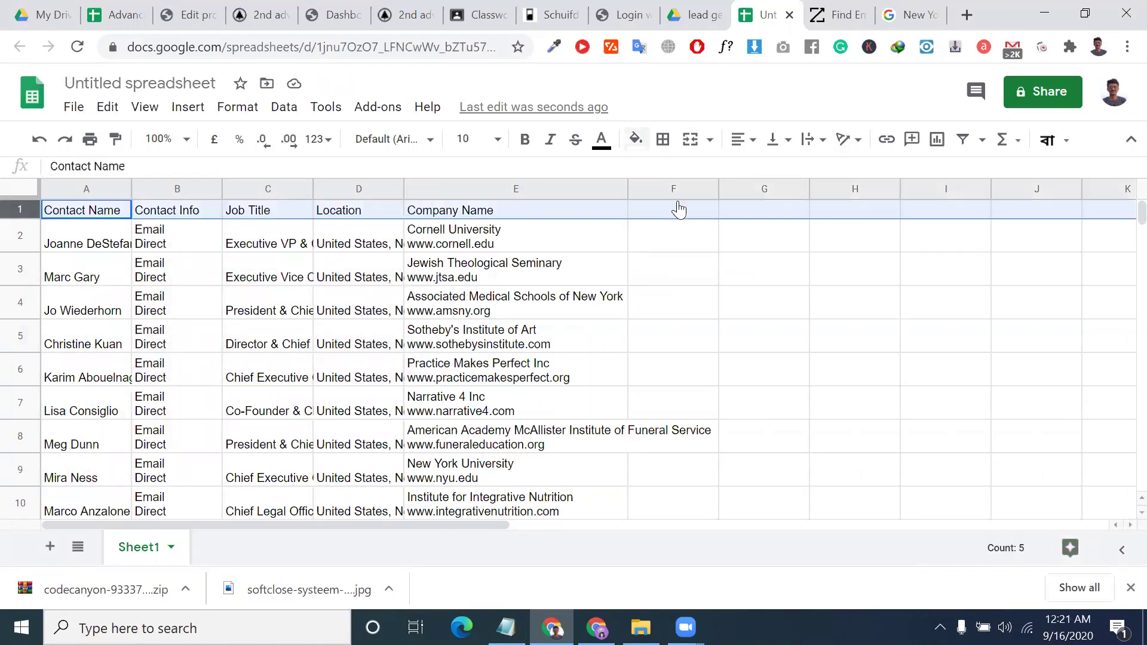
left_click(702, 221)
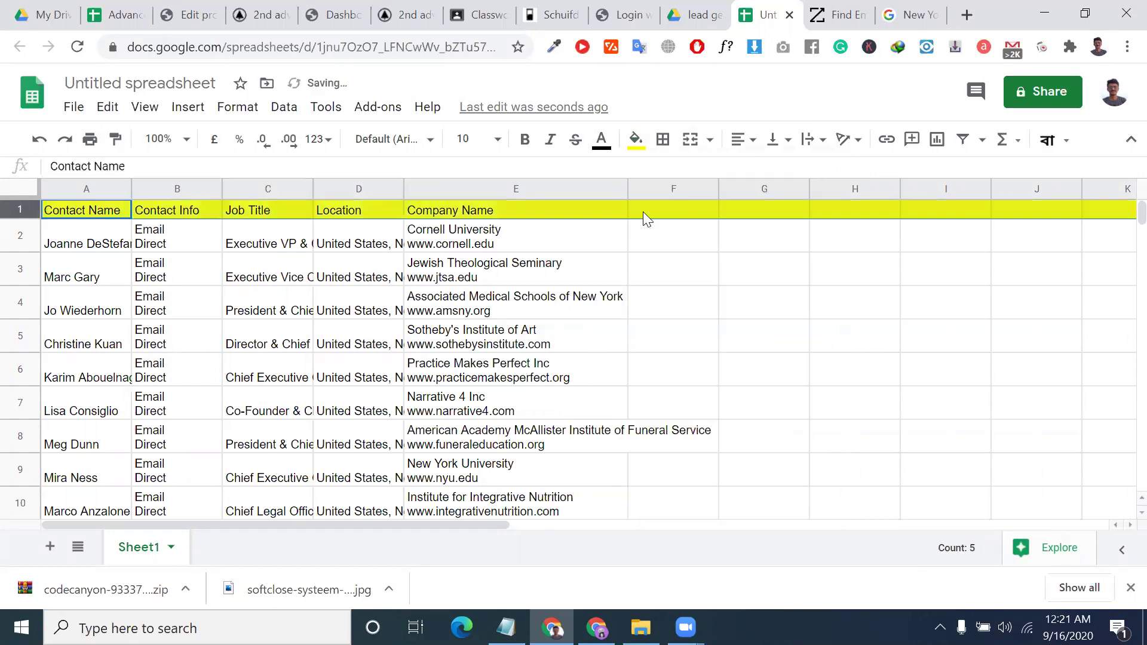
left_click(601, 141)
key("ctrl+b")
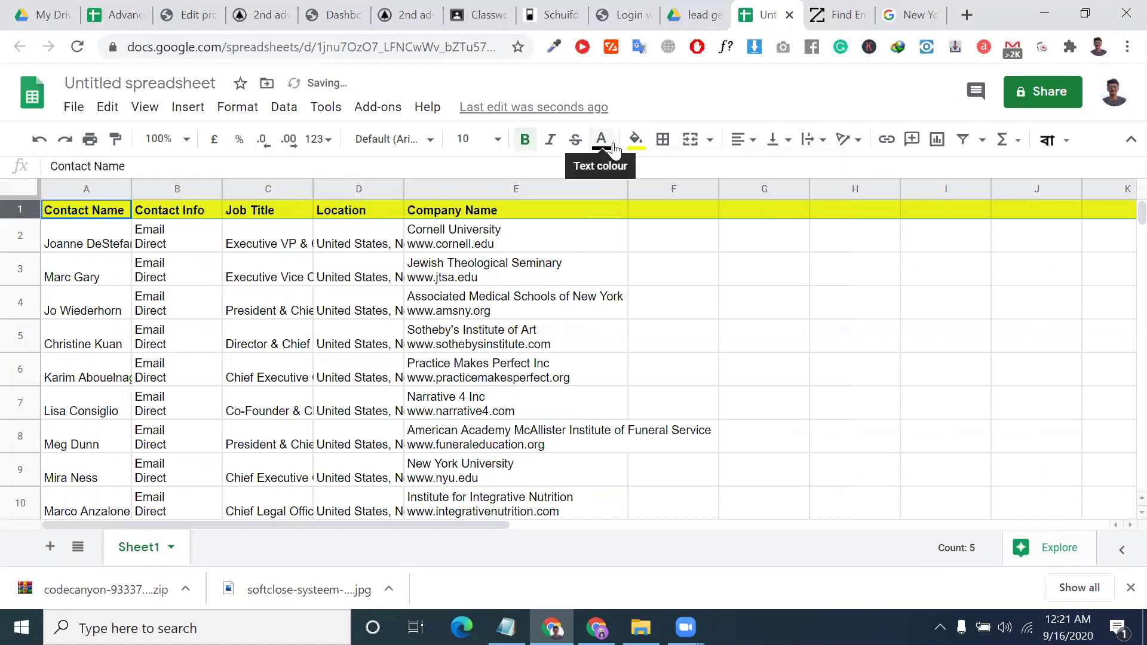
left_click(613, 148)
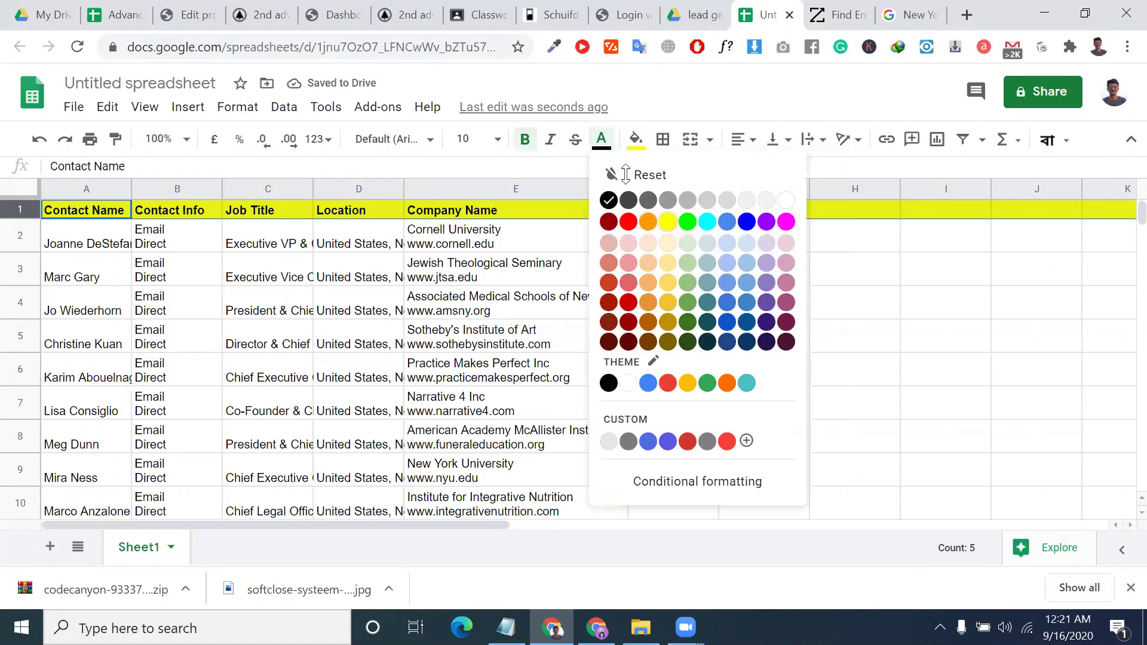
Set the header row's font size to 12.
left_click(497, 149)
left_click(470, 139)
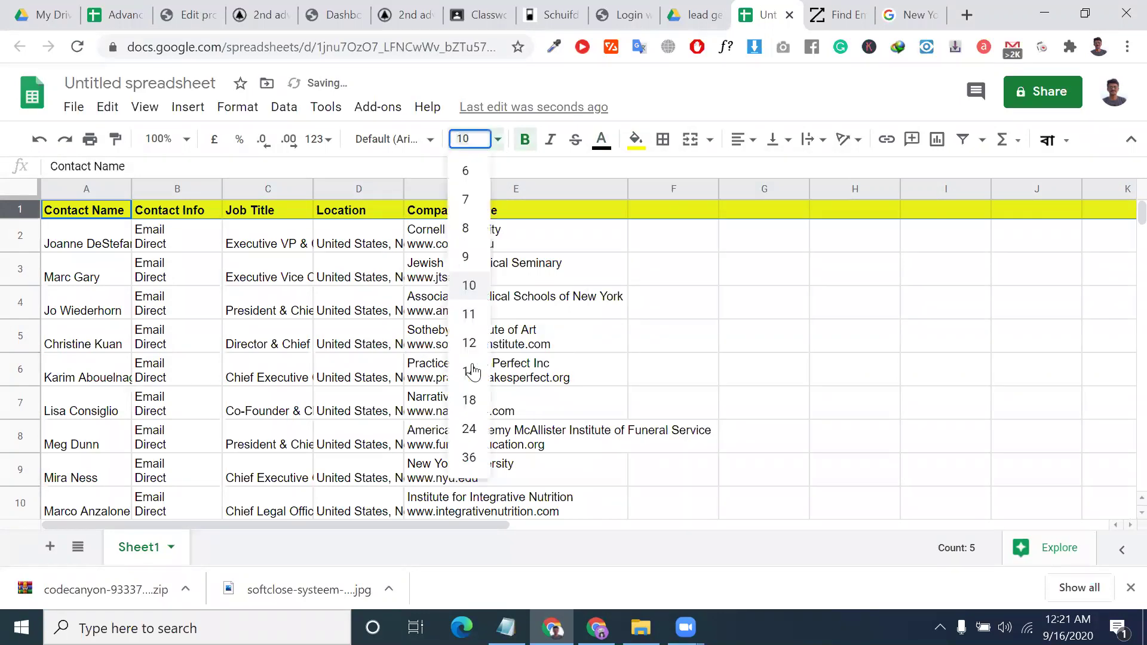
left_click(469, 372)
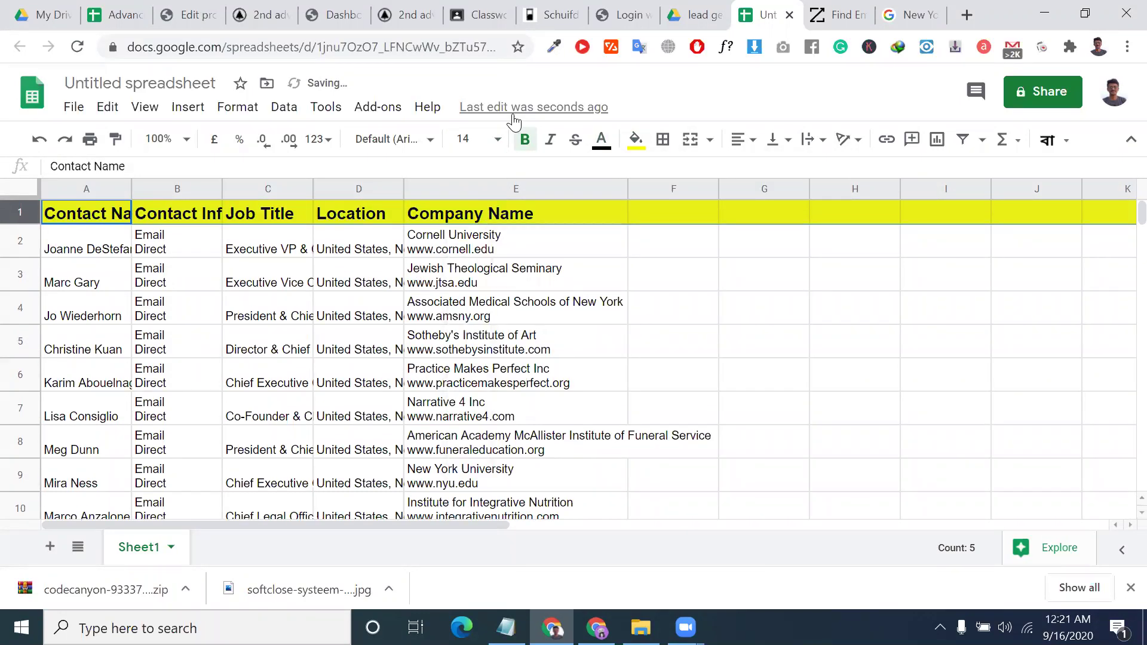
left_click(471, 140)
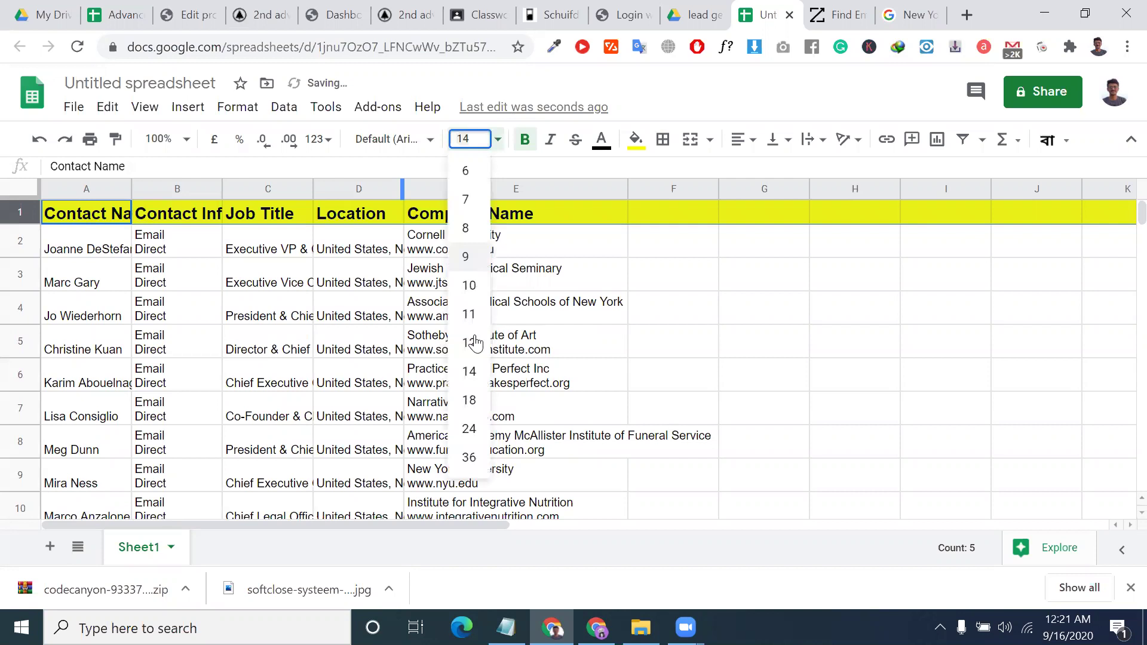
Resize the Contact Info, Job Title and Location columns, making all three wider than the Contact Name column.
left_click_drag(402, 181, 509, 191)
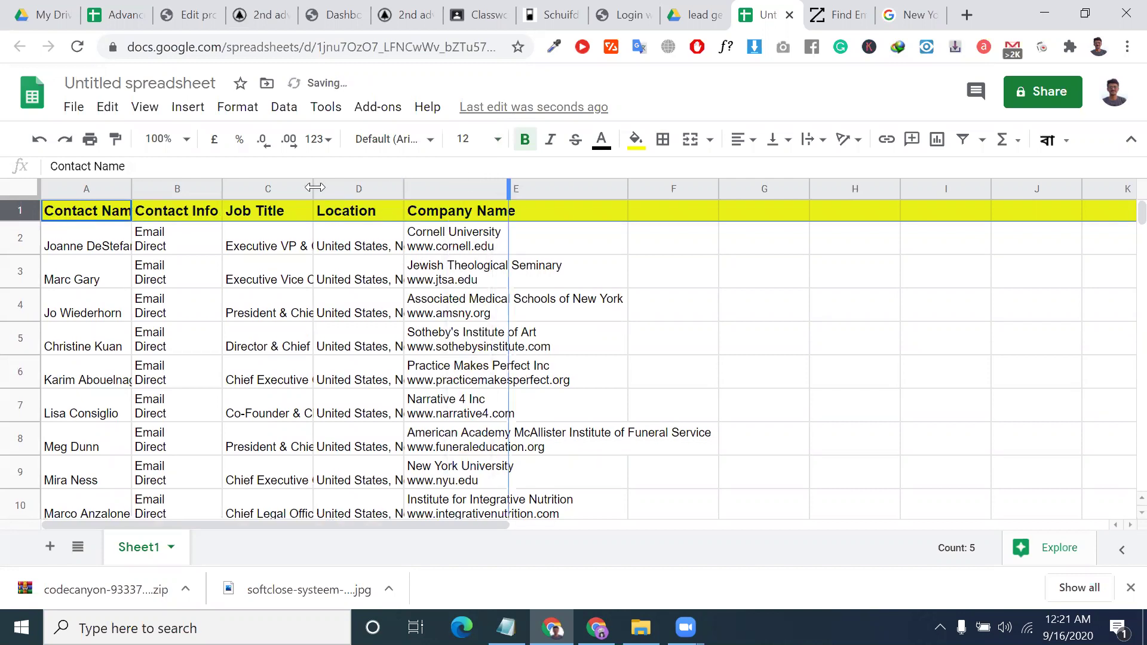
left_click_drag(415, 197, 418, 197)
left_click_drag(221, 187, 357, 196)
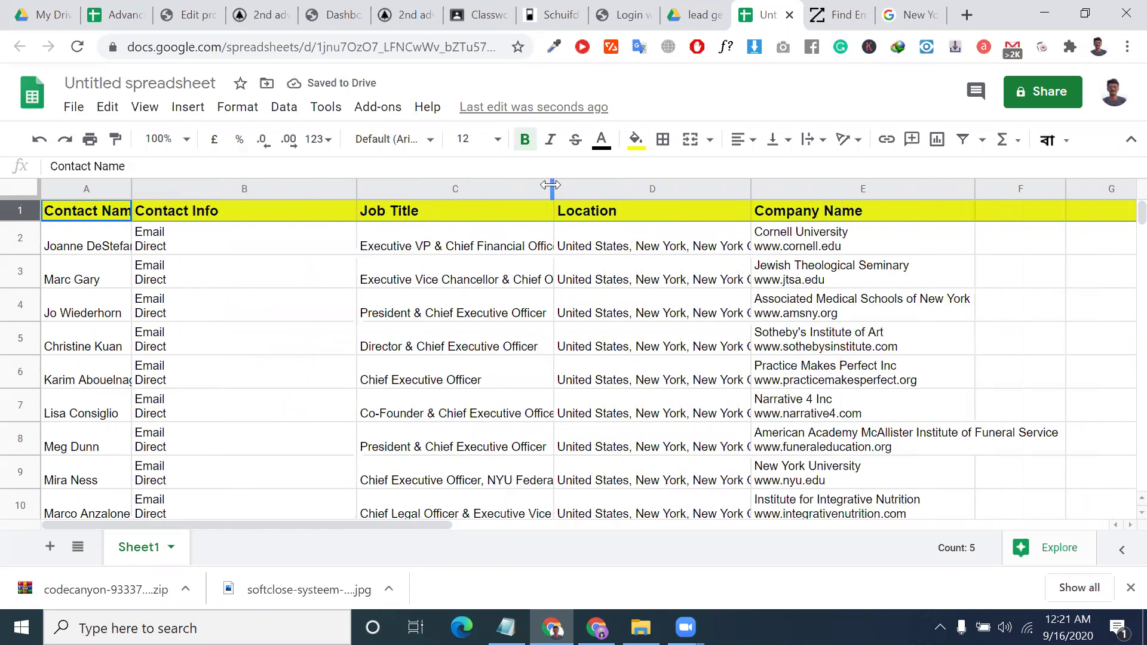
left_click_drag(553, 185, 499, 186)
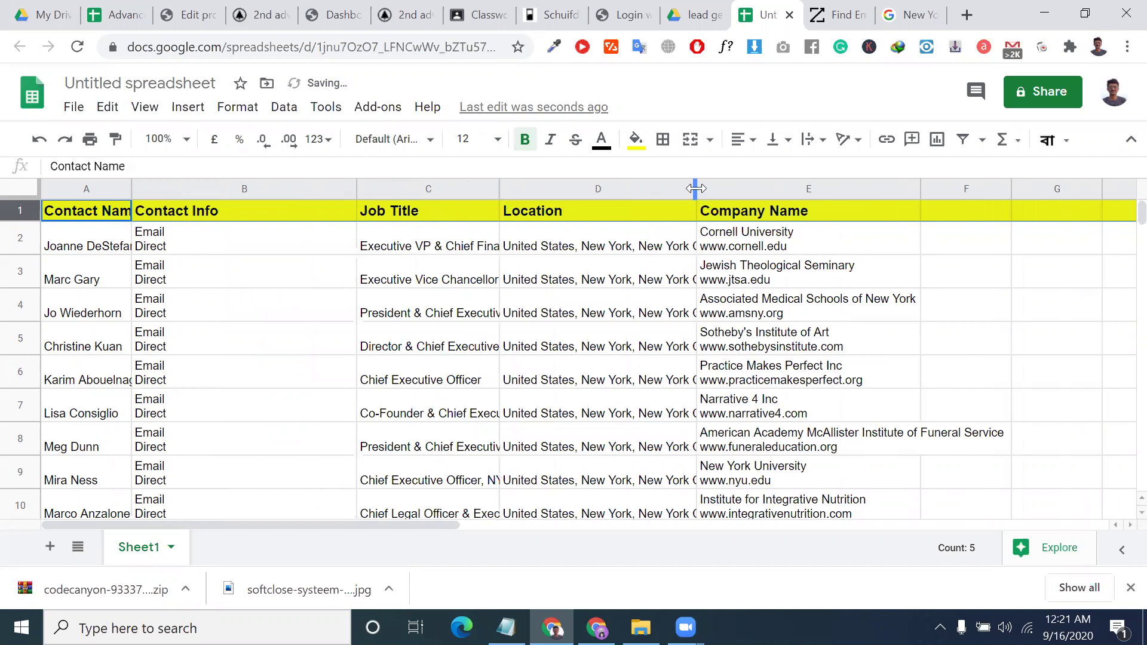
left_click_drag(695, 189, 648, 189)
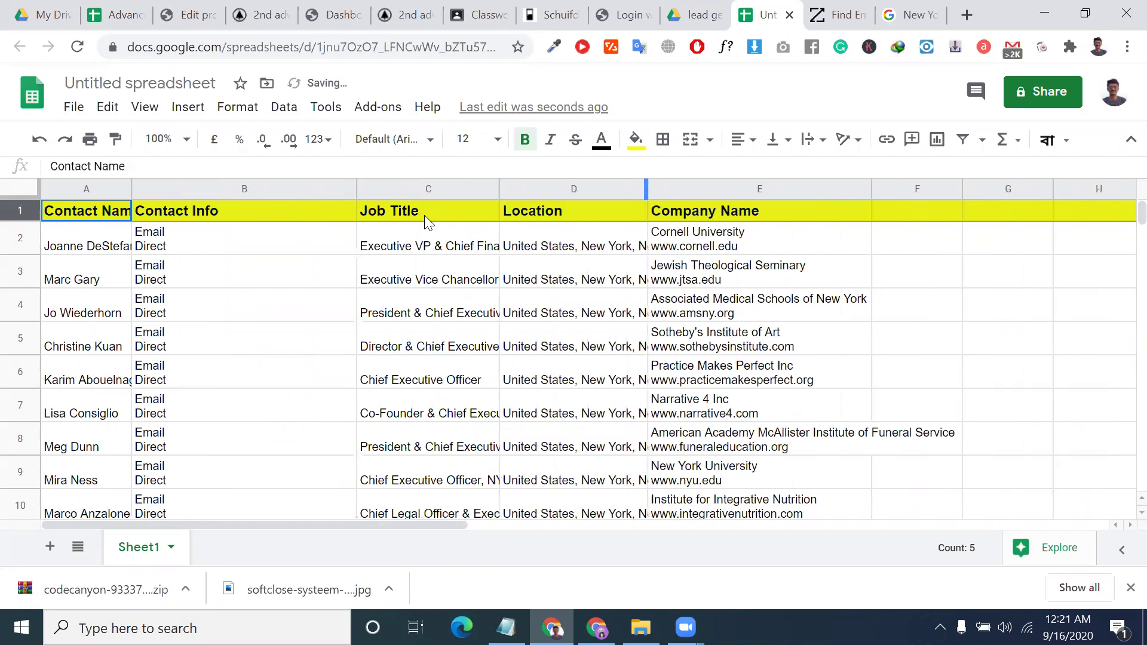
Clear the "Email Direct" text from the Contact Info column in cells B2 to B21.
left_click_drag(241, 240, 232, 308)
left_click_drag(235, 483, 237, 543)
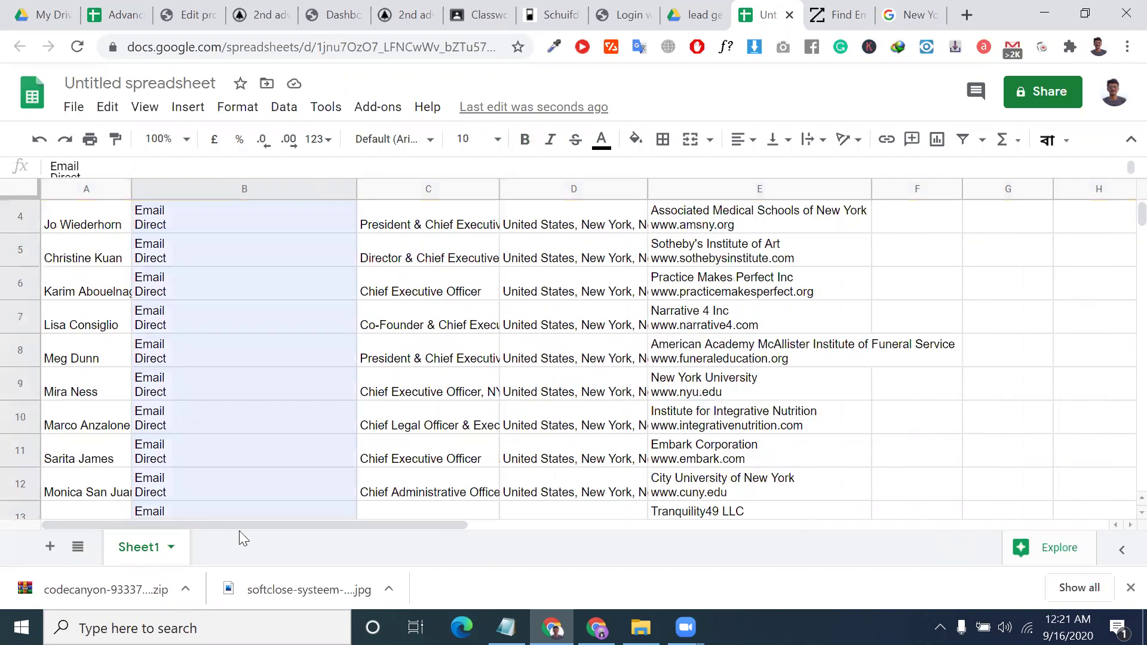
left_click_drag(238, 425, 232, 387)
scroll(232, 396, "down", 6)
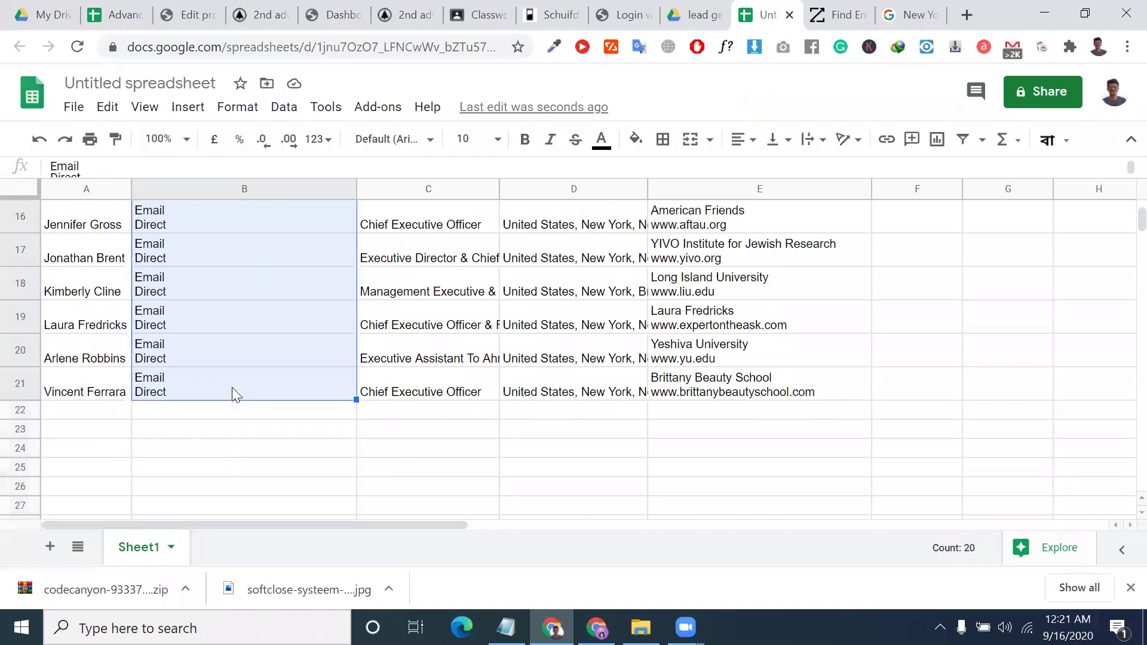
key("Delete")
scroll(160, 288, "up", 6)
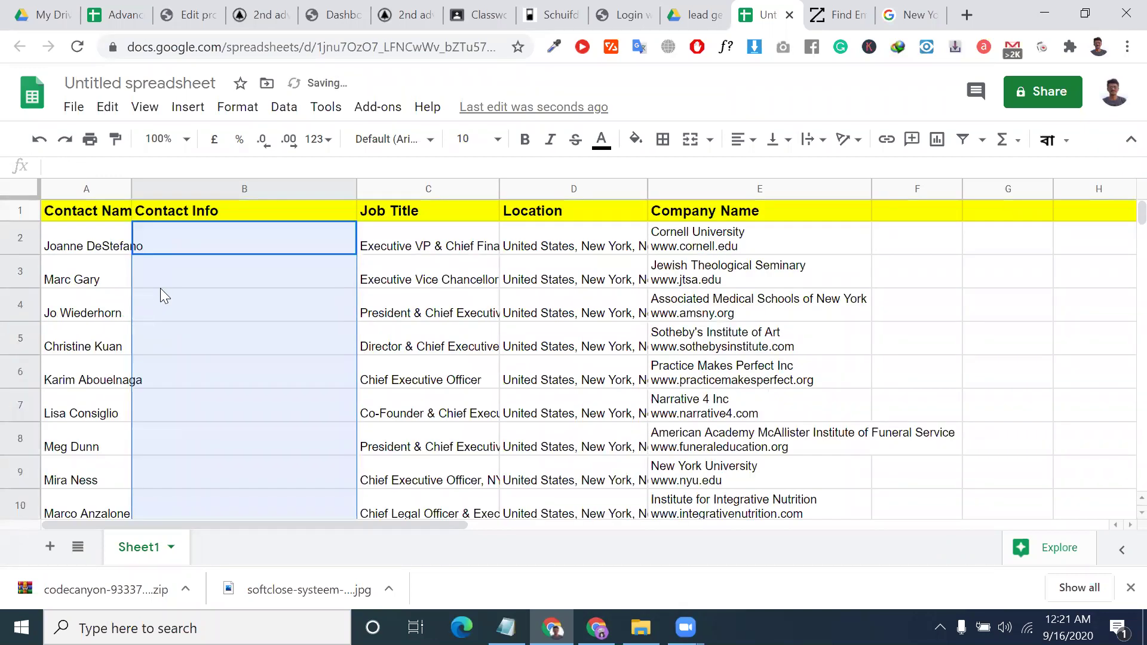
Examine the first contact's empty Contact Info cell, name, job title and company website as the data needed for finding an e-mail.
left_click(226, 262)
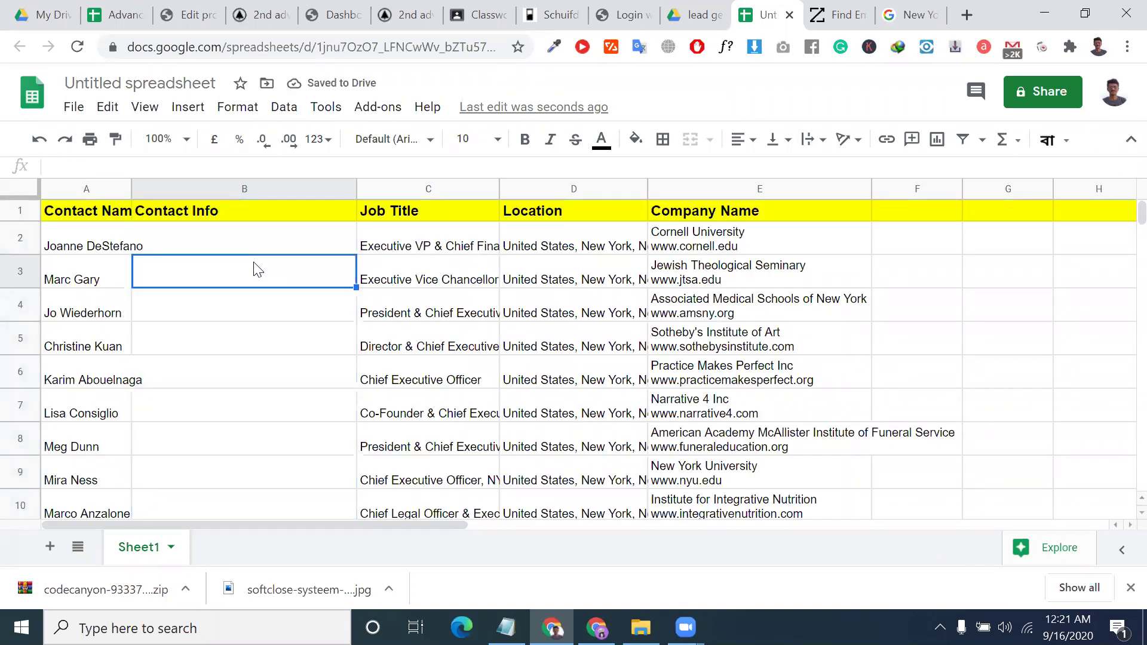
left_click(216, 245)
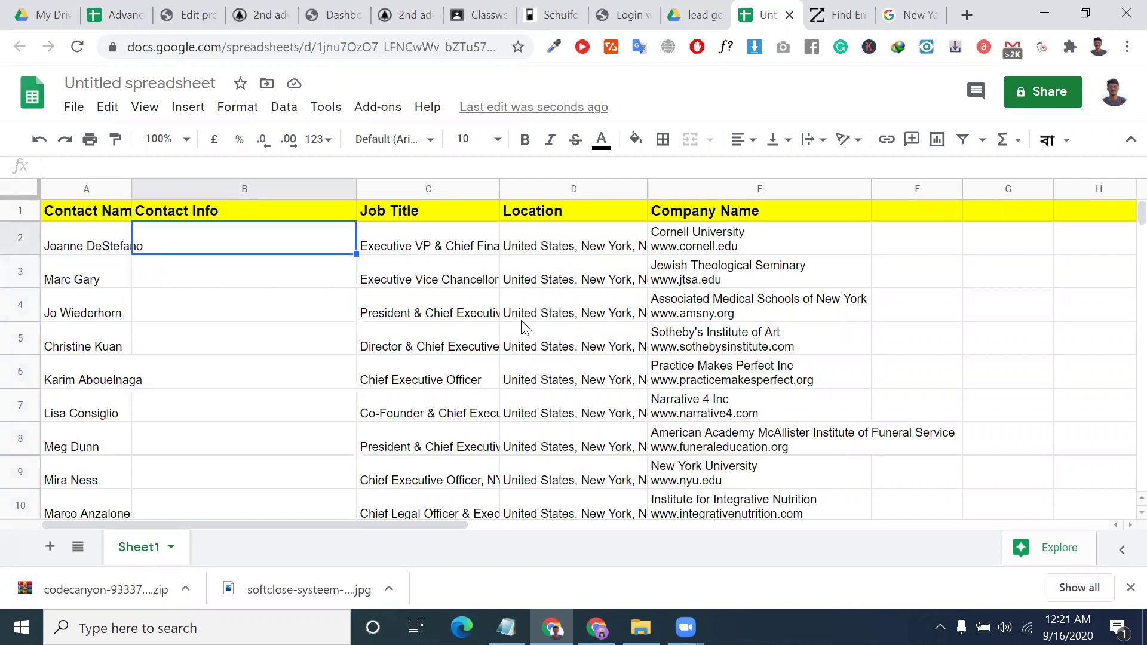
left_click(75, 252)
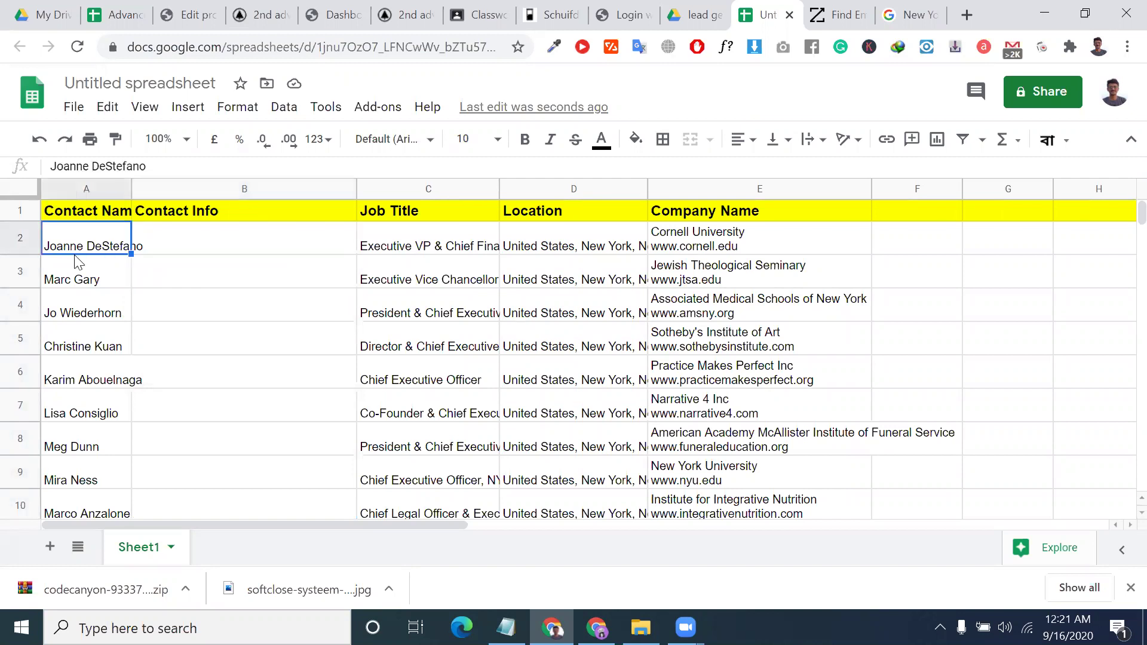
left_click(427, 253)
key("Return")
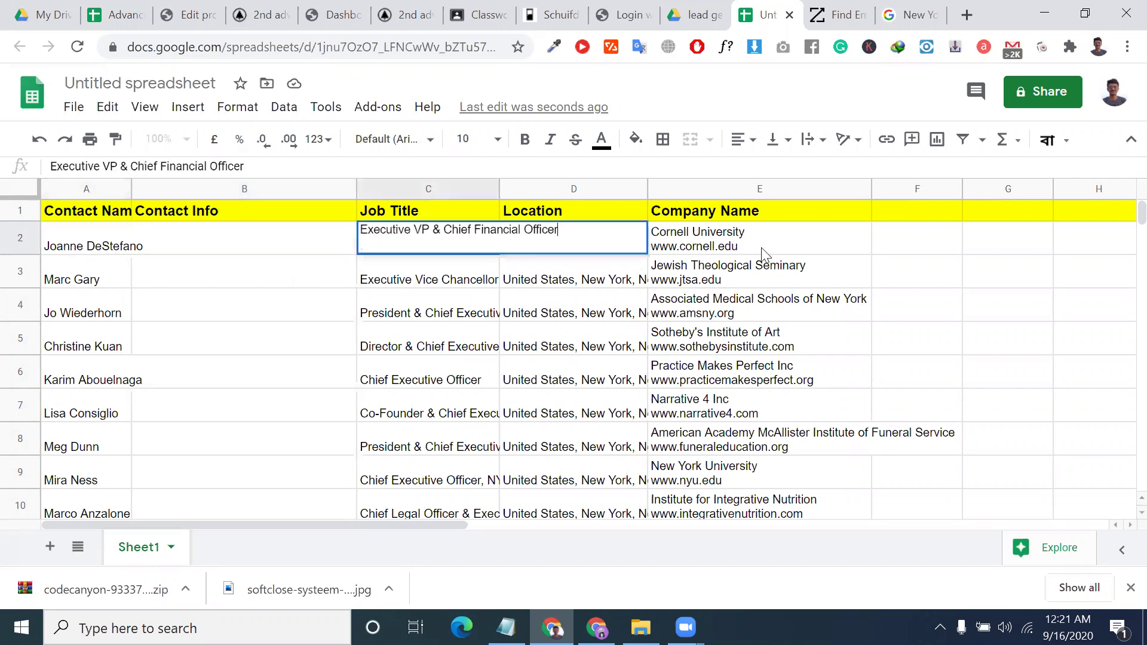
left_click(761, 247)
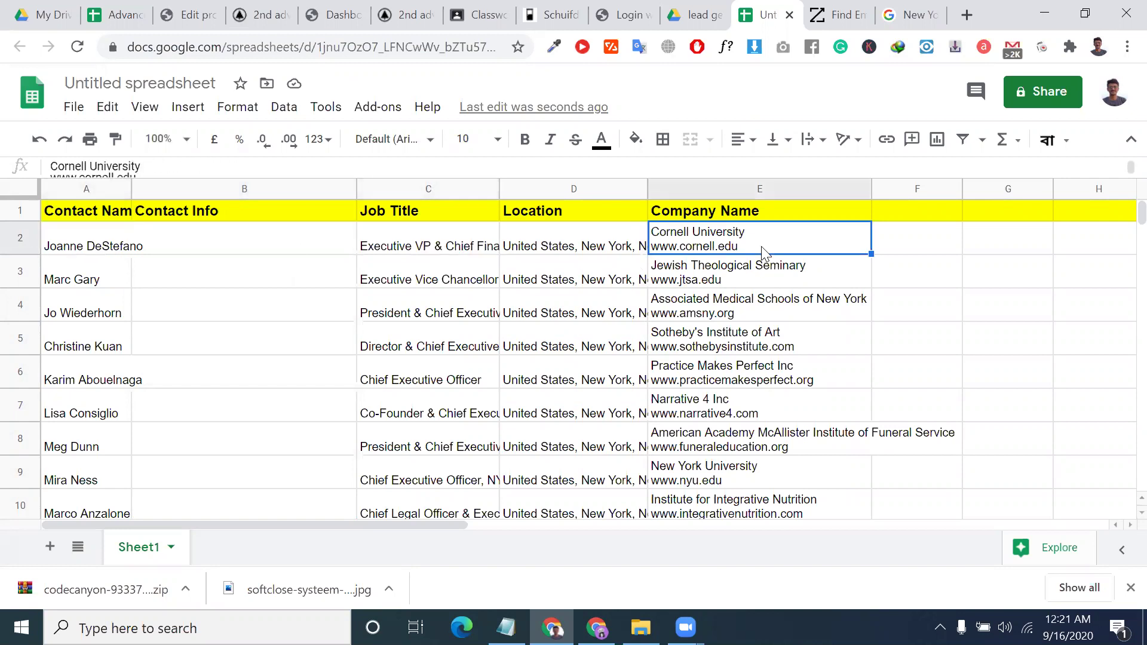
double_click(756, 246)
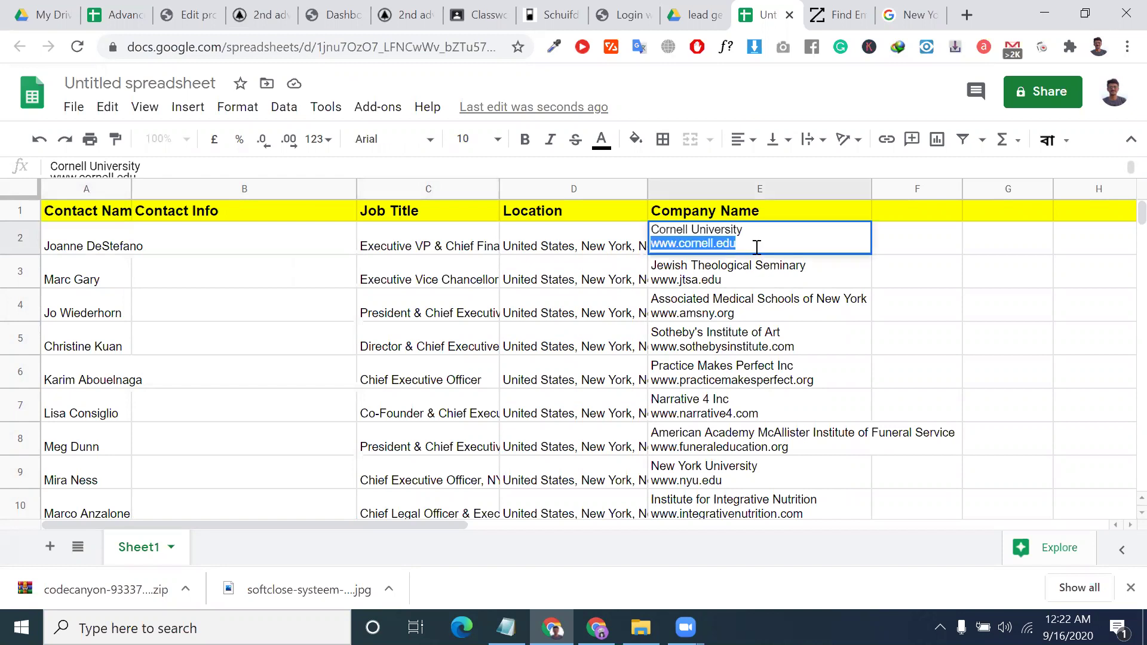
left_click(412, 380)
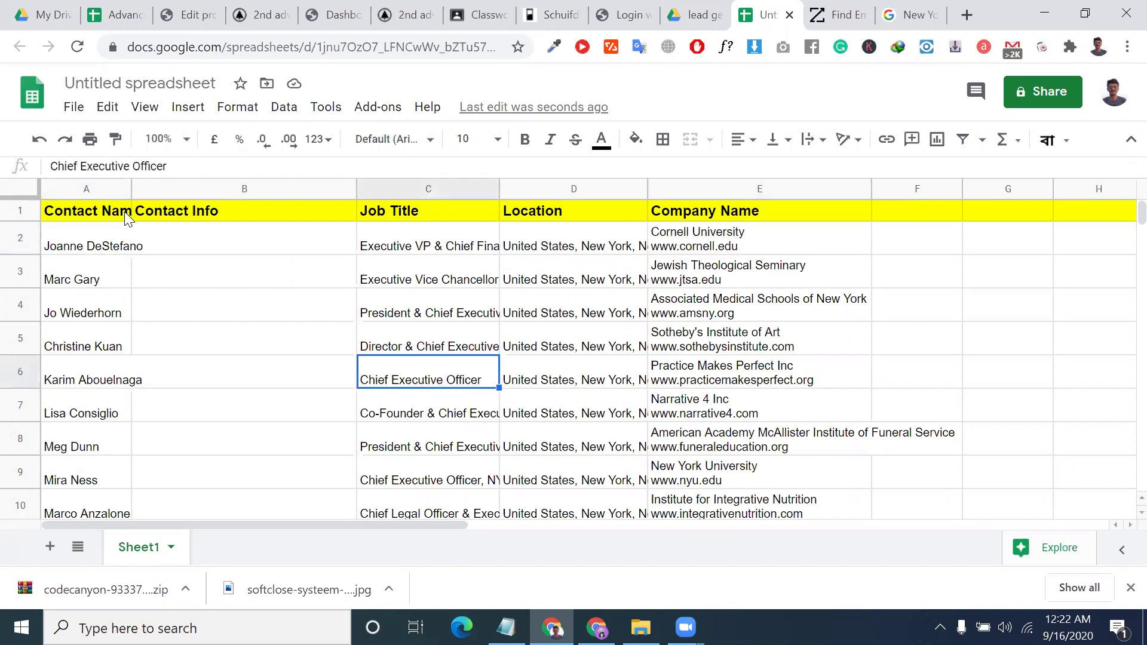
left_click(103, 264)
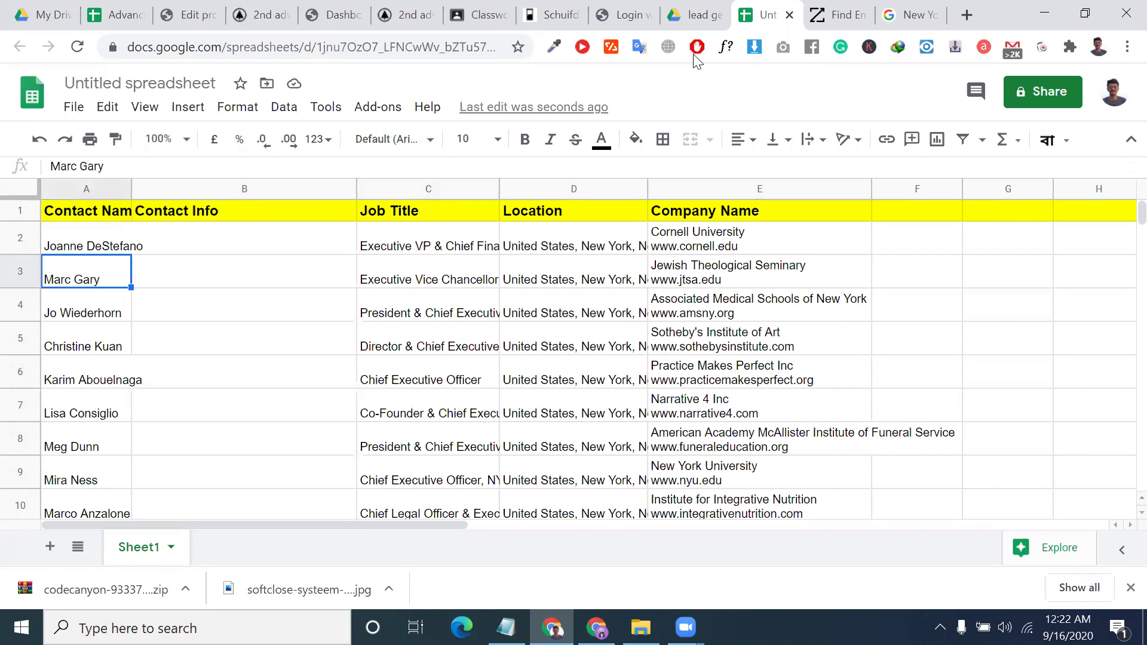
Move the untitled spreadsheet's tab to the end of the open tabs and open a new browser tab.
left_click_drag(792, 7, 980, 18)
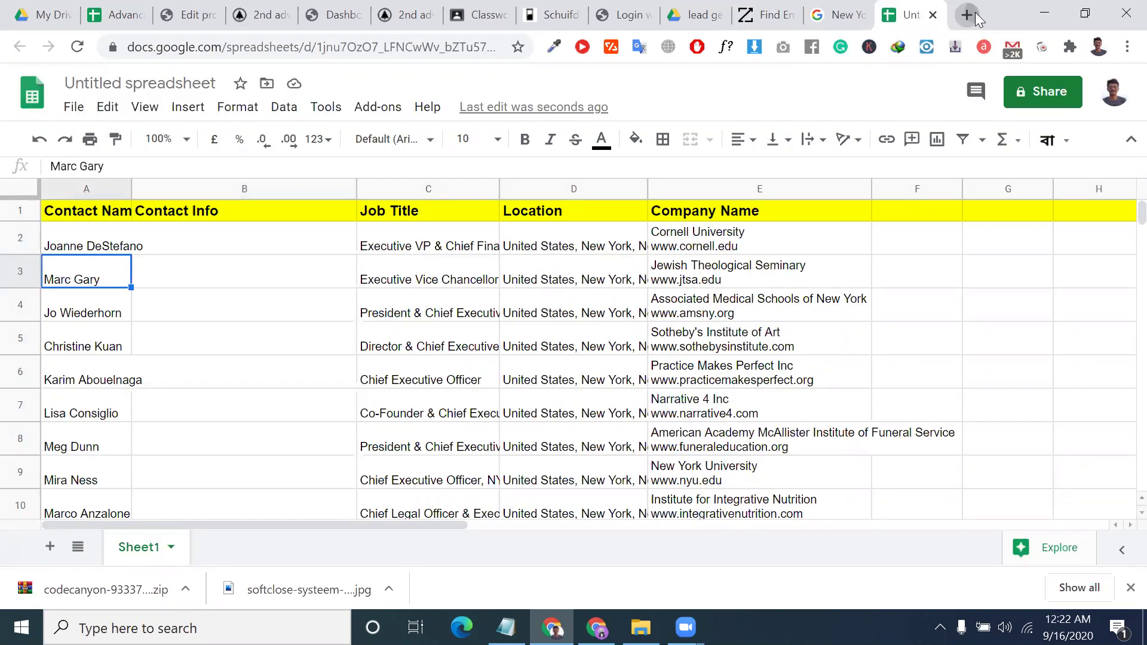
key("ctrl+t")
left_click(712, 7)
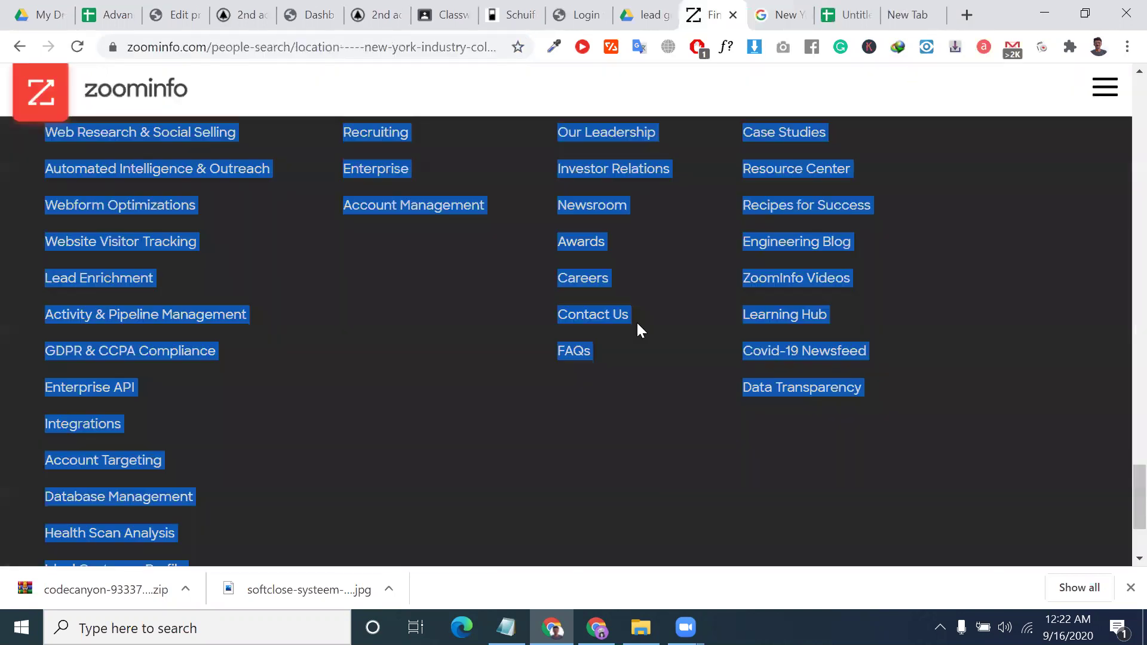
scroll(638, 331, "up", 3)
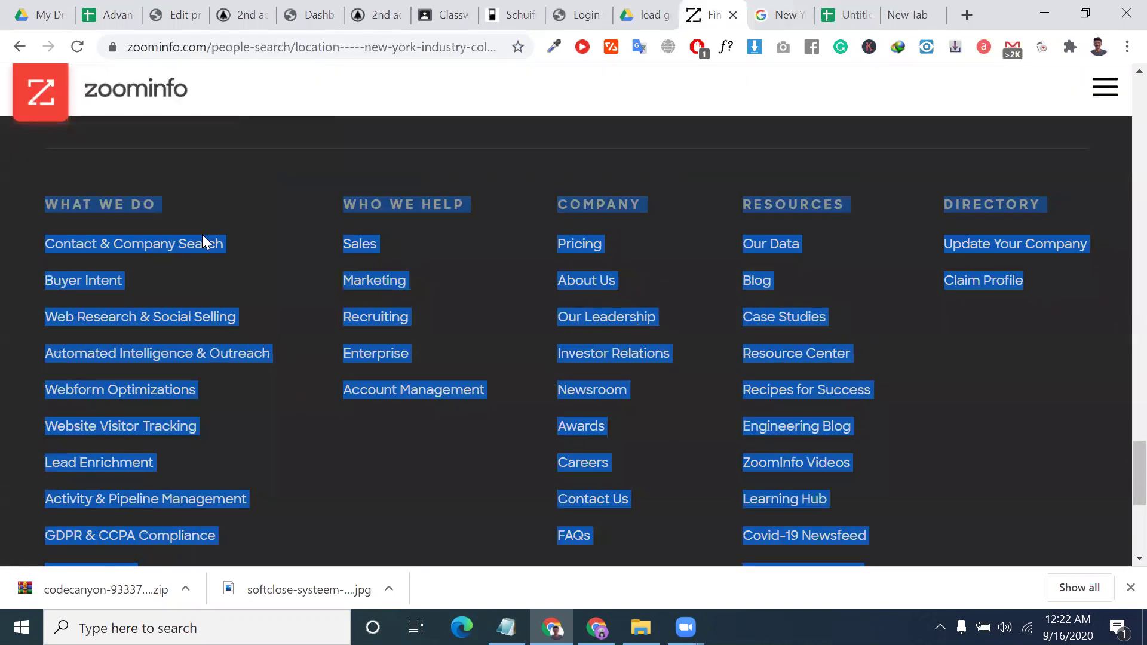
scroll(55, 90, "up", 20)
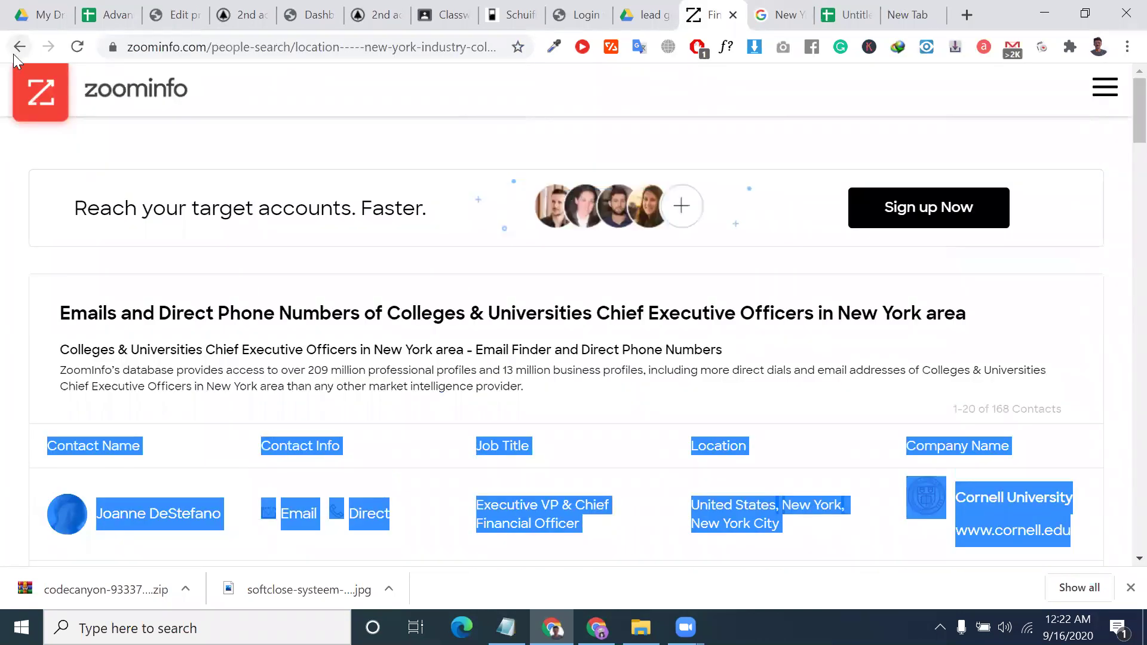
left_click(13, 54)
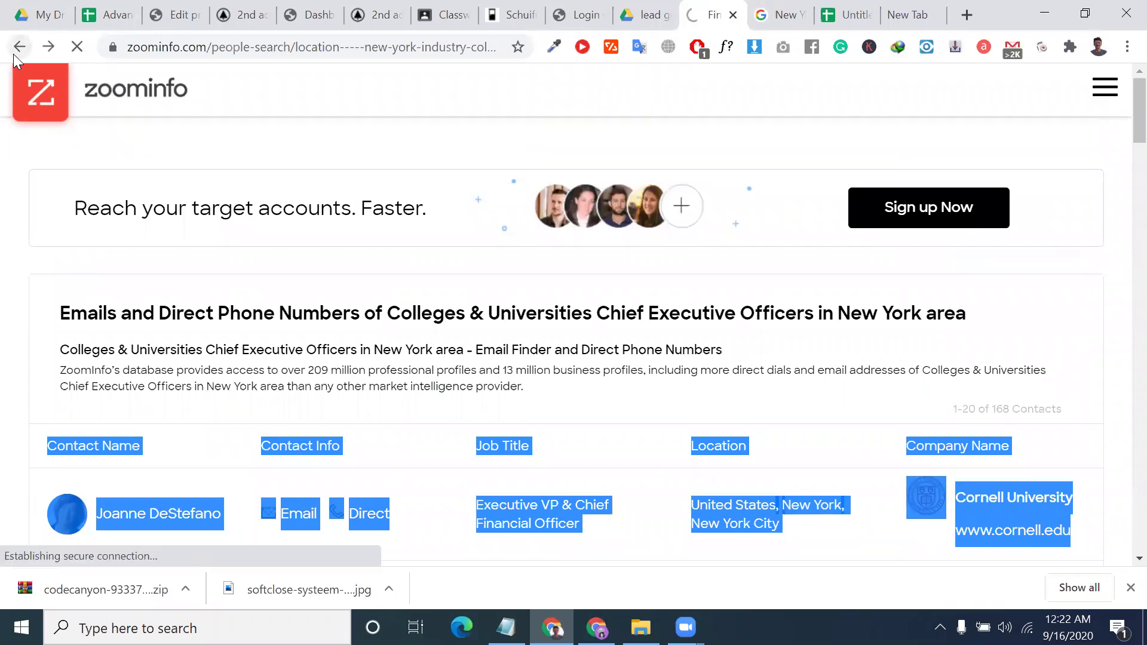
left_click(286, 48)
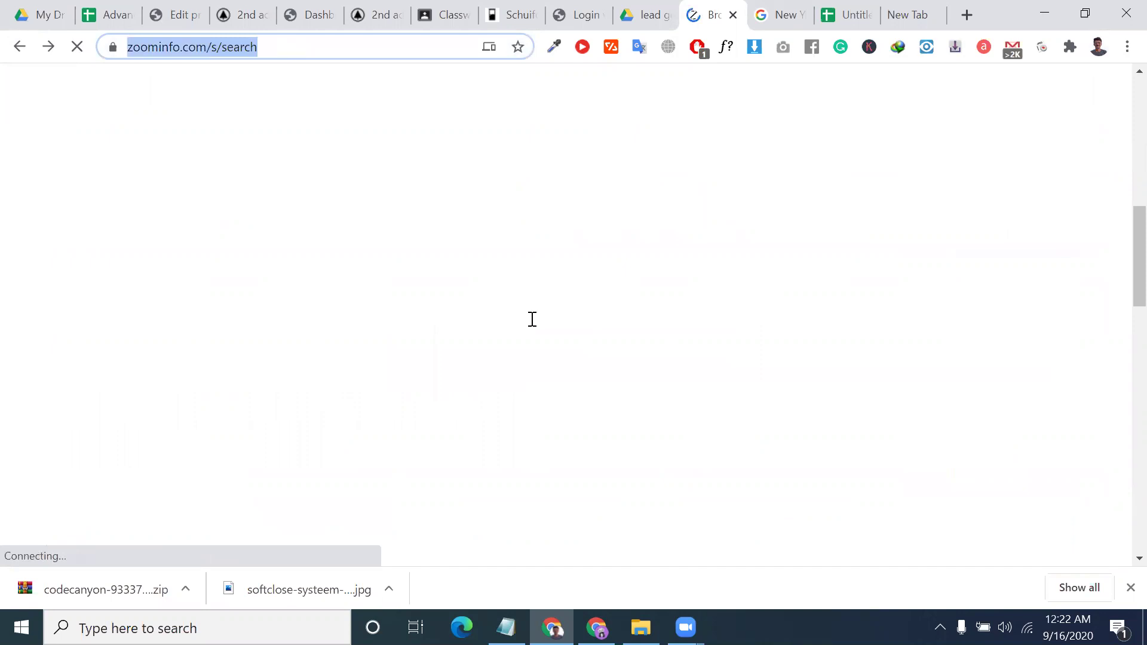
key("alt+Tab")
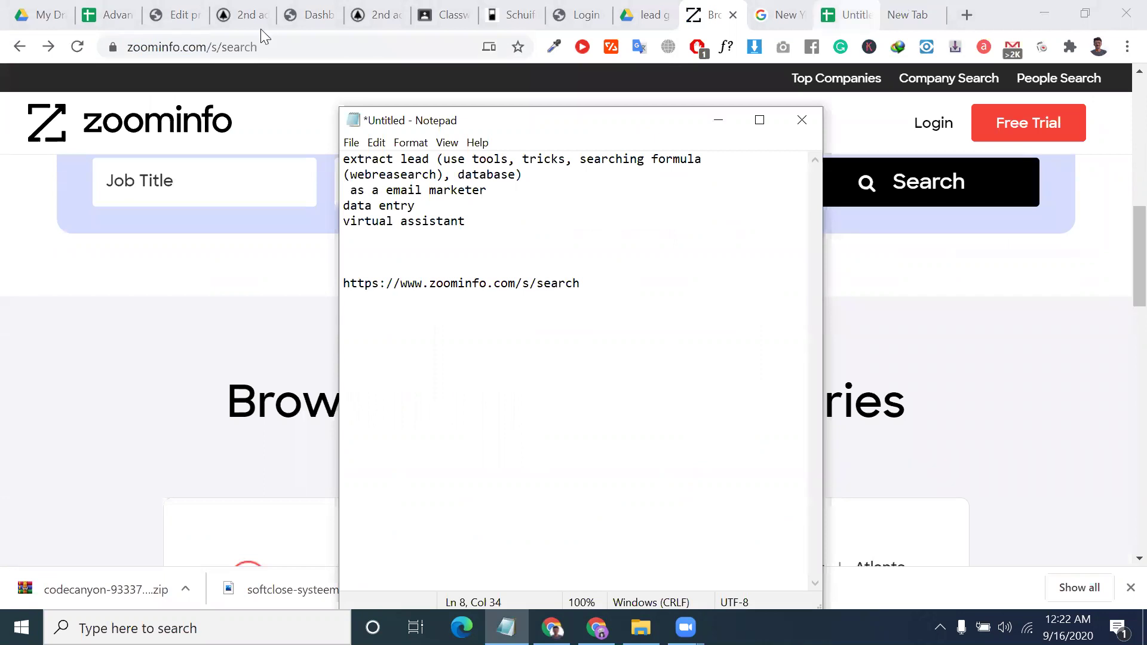
key("alt+Tab")
Open the website hunter.io in the new browser tab.
key("ctrl+9")
type("hud")
type("nd")
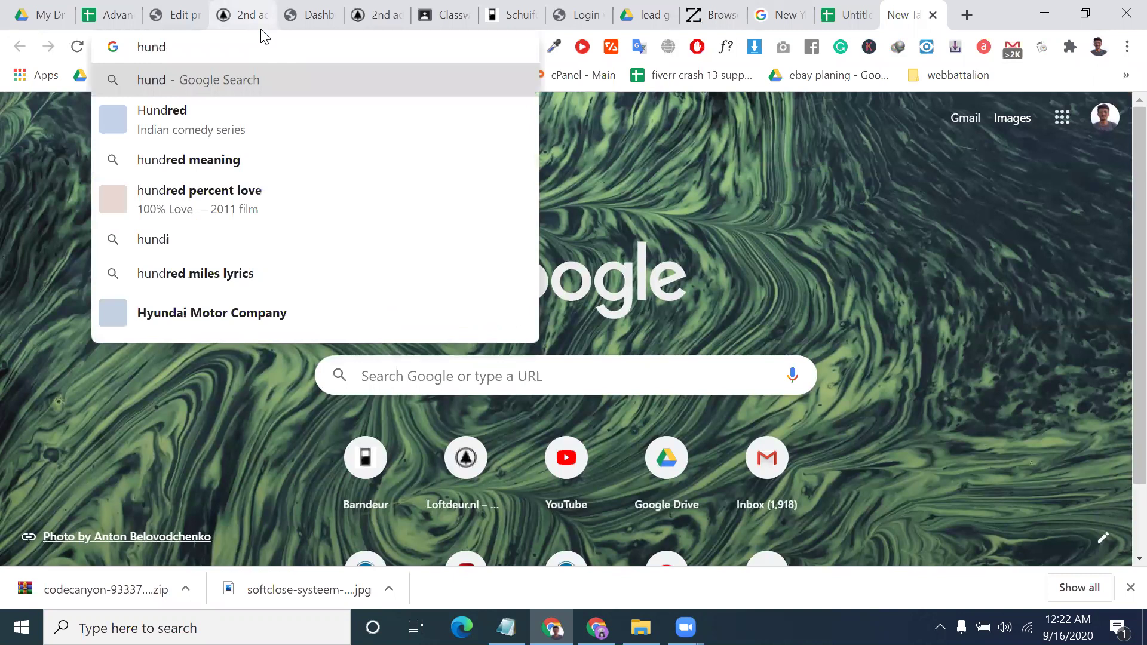
key("BackSpace")
type("te")
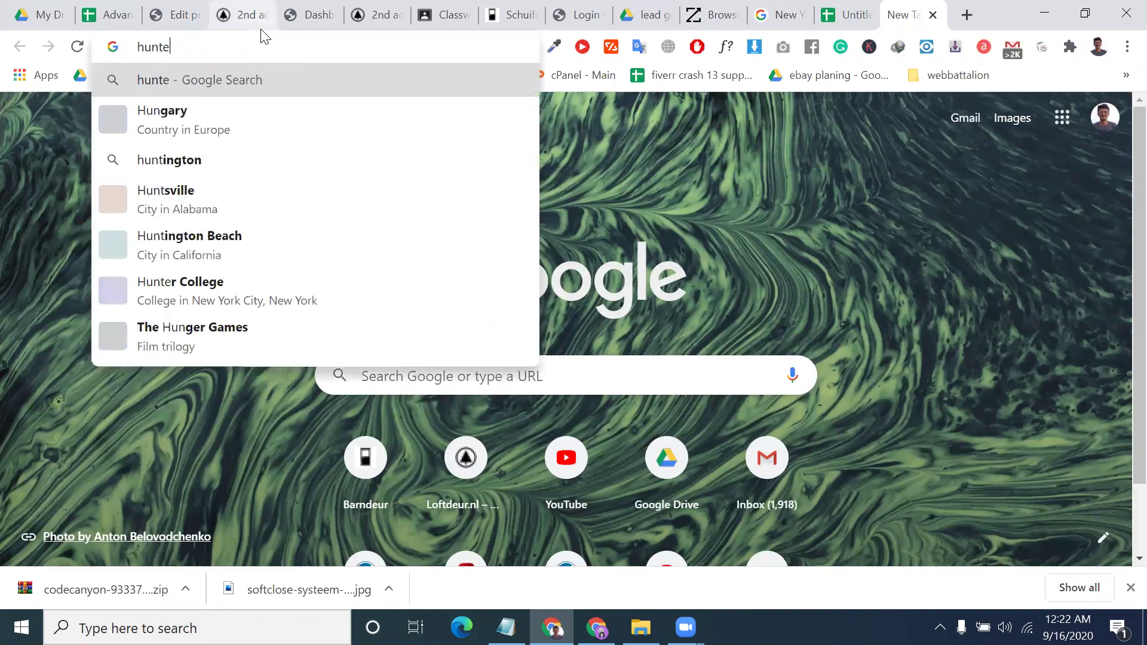
type("r.io")
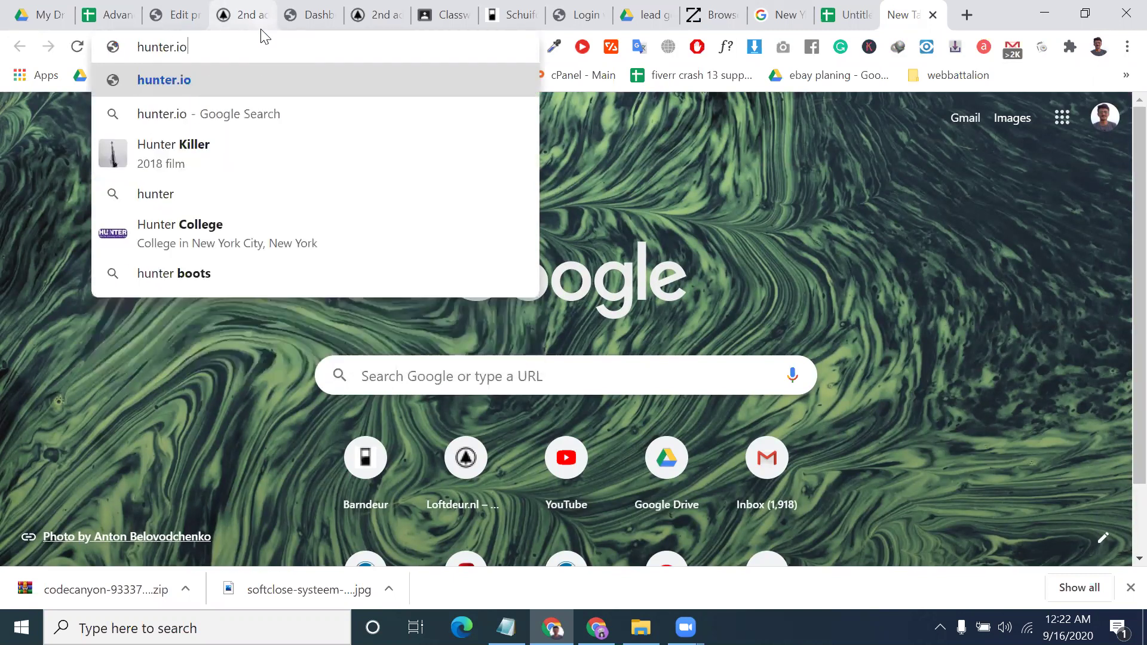
key("Return")
Highlight Hunter's introductory sentence about finding email addresses and open its Email Finder product page.
left_click(216, 47)
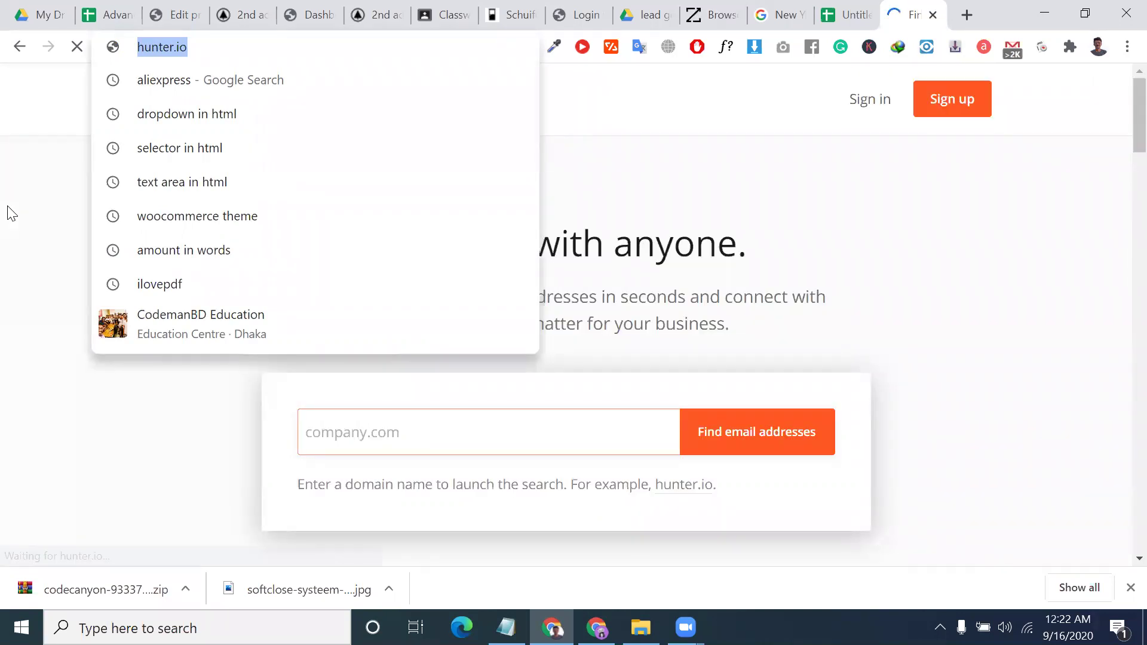
triple_click(600, 326)
left_click(323, 100)
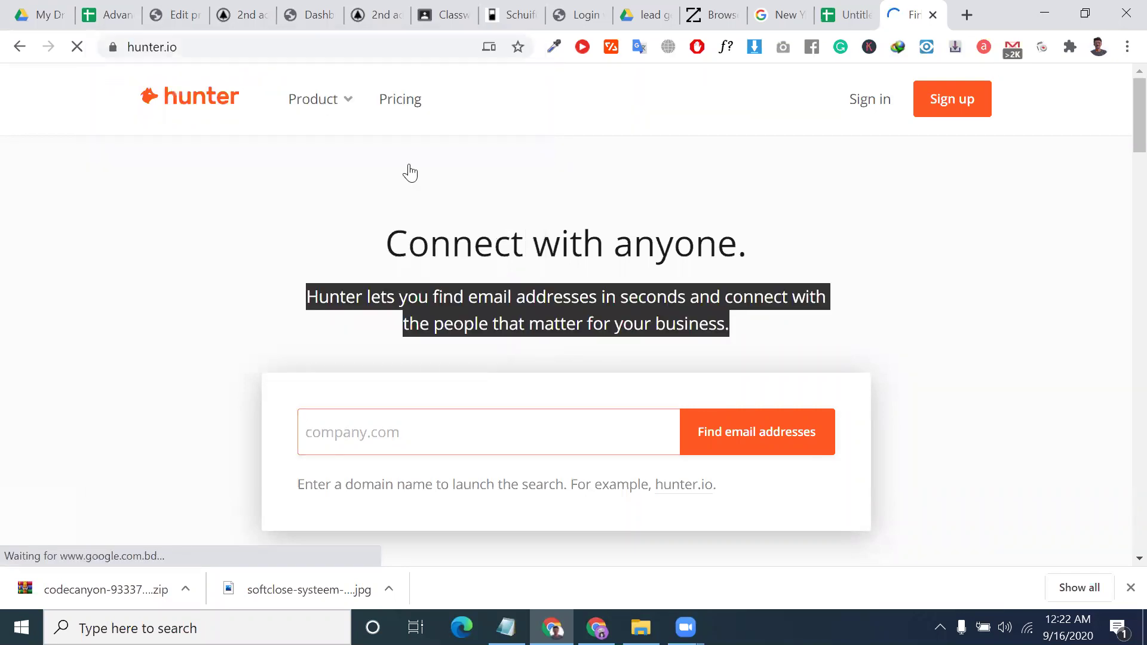
left_click(465, 240)
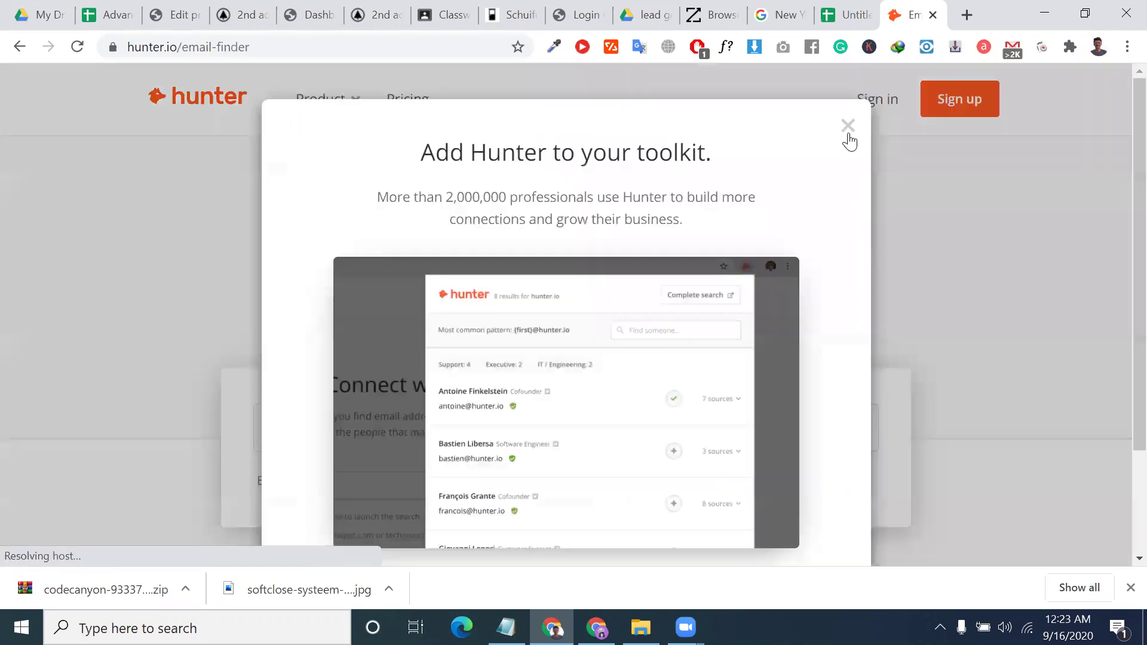
Dismiss the Hunter promotional pop-up, open the pricing page and highlight the Starter plan's monthly requests and price.
left_click(848, 127)
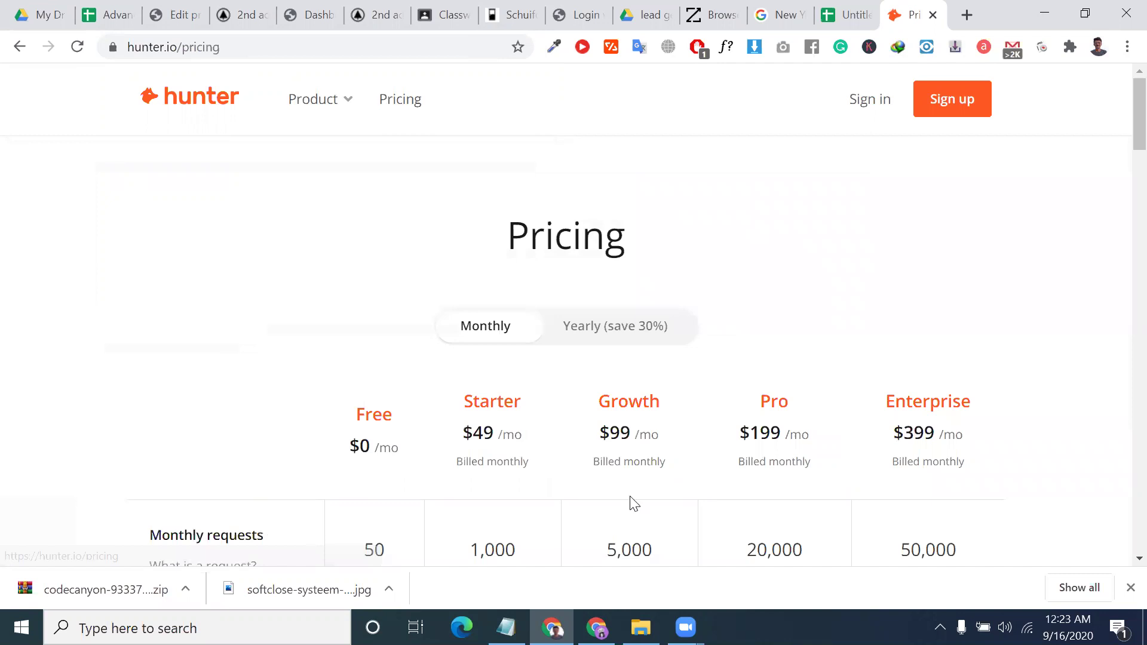
scroll(634, 504, "down", 5)
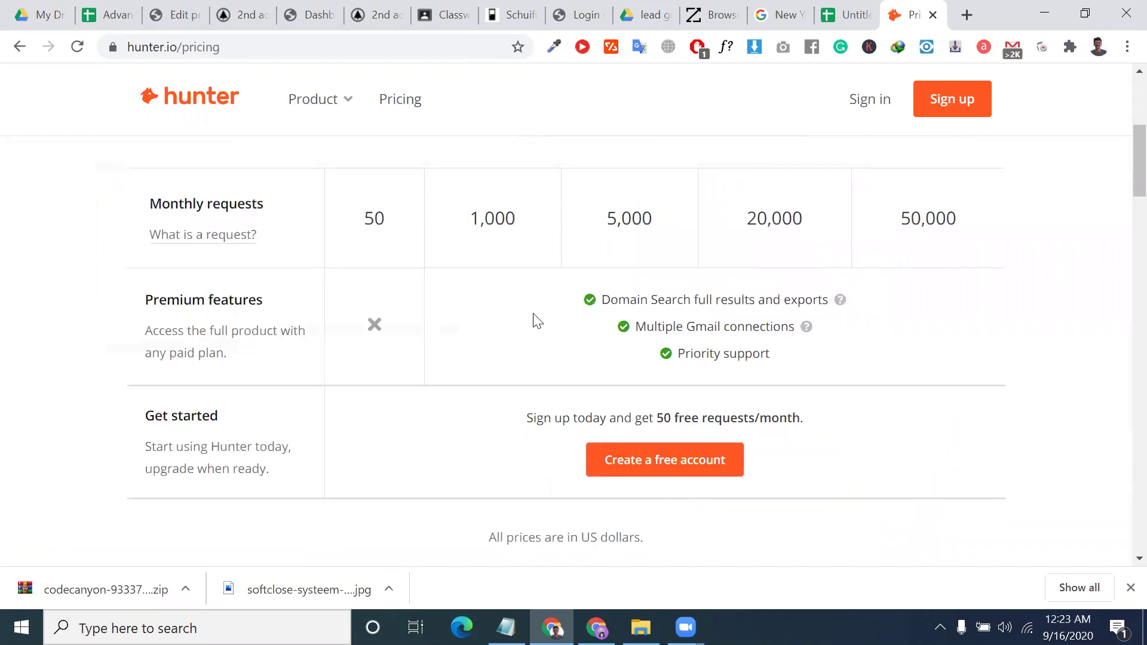
scroll(529, 358, "up", 1)
scroll(502, 478, "up", 3)
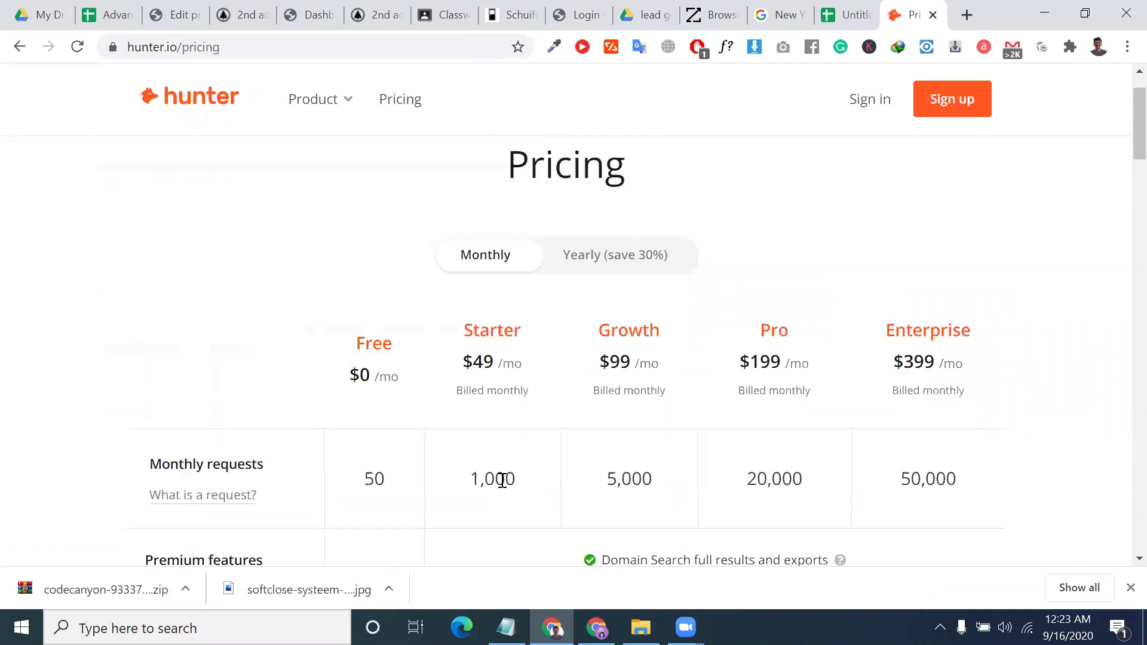
double_click(501, 480)
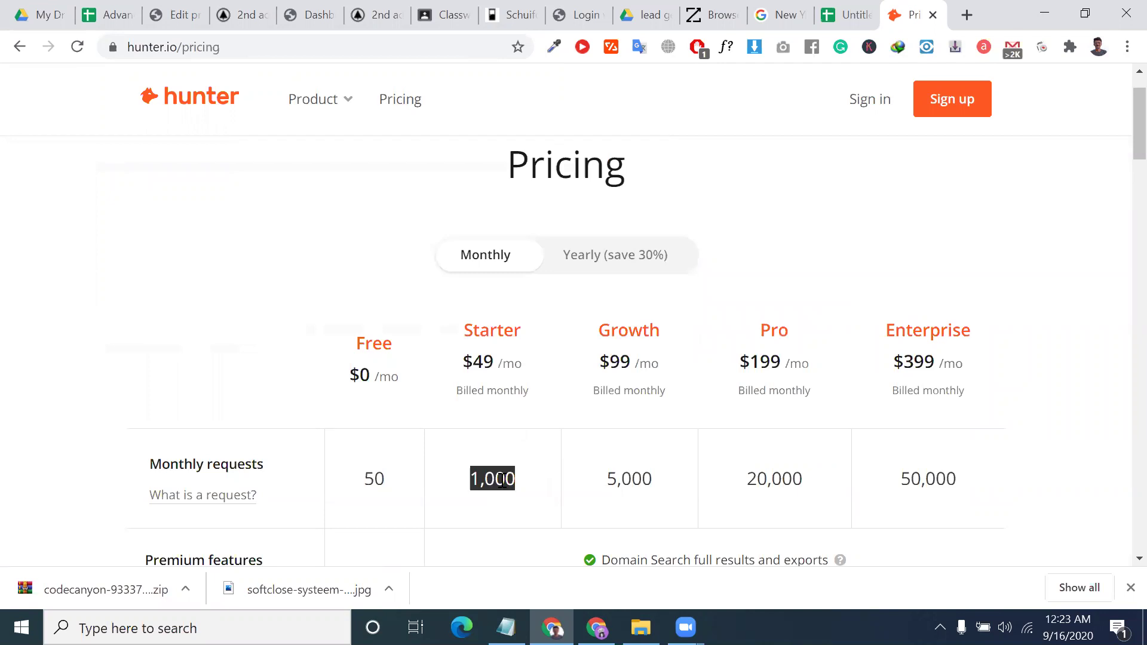
left_click(479, 367)
double_click(479, 367)
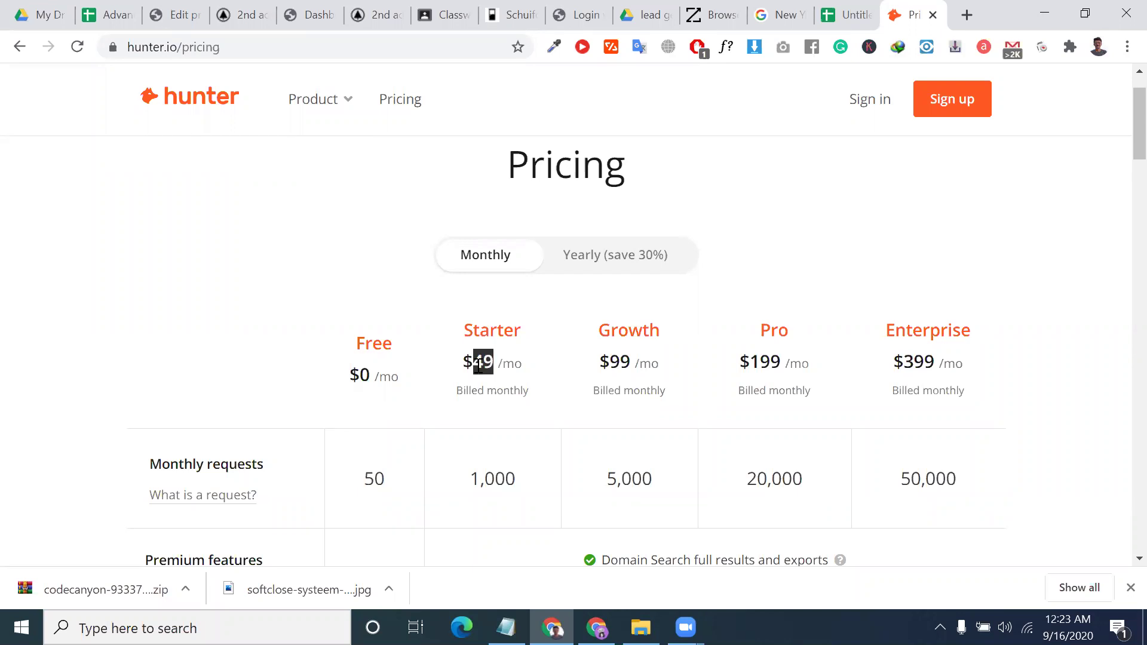
scroll(478, 366, "down", 2)
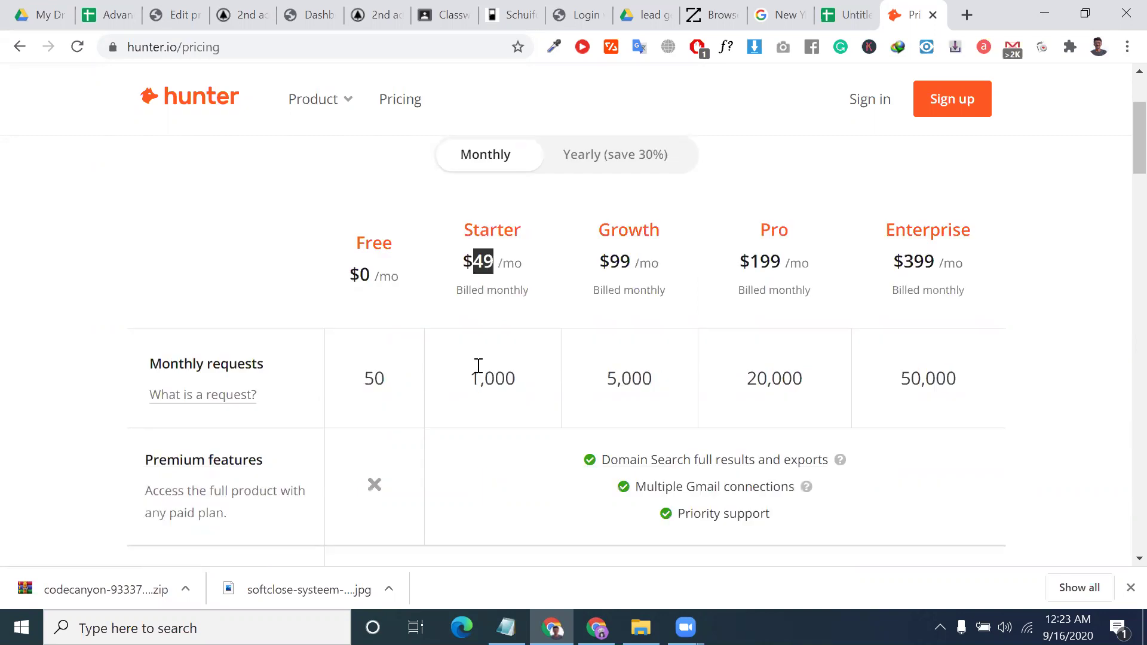
Highlight the monthly request allowances and prices of the Growth and Pro plans.
double_click(617, 374)
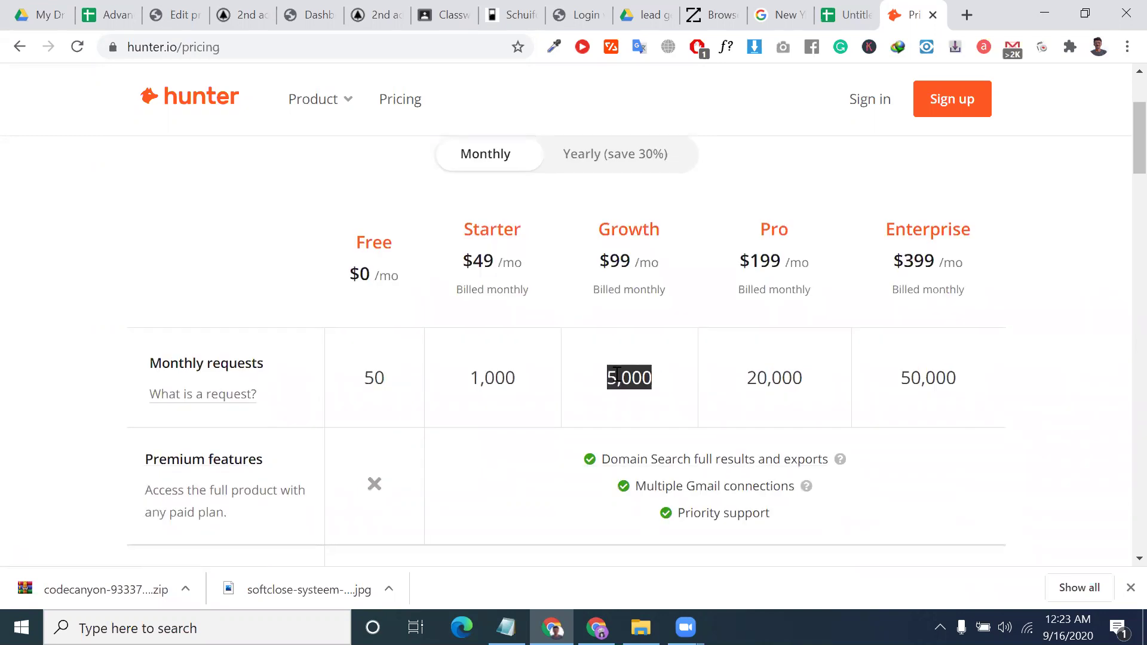
triple_click(615, 256)
double_click(614, 256)
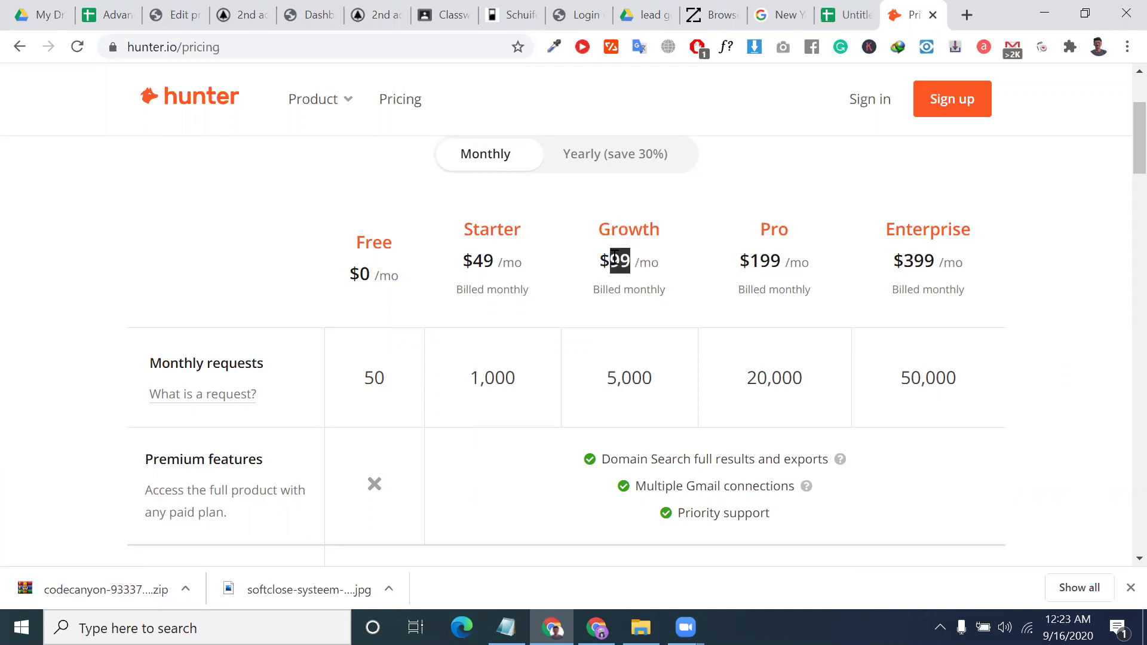
double_click(771, 380)
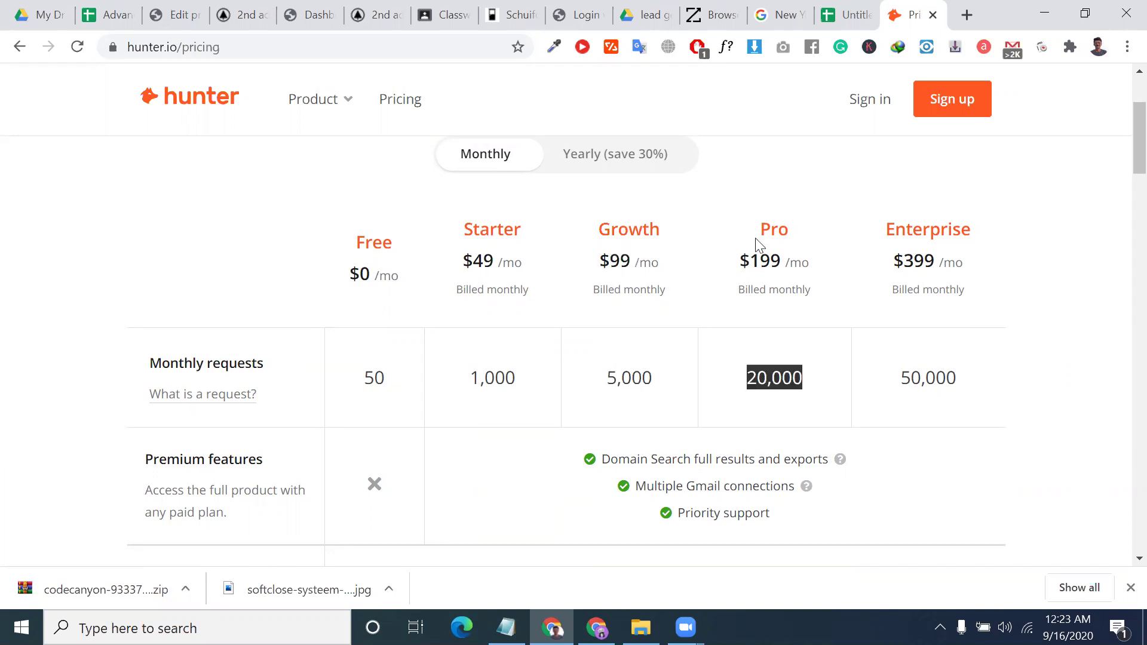
double_click(758, 261)
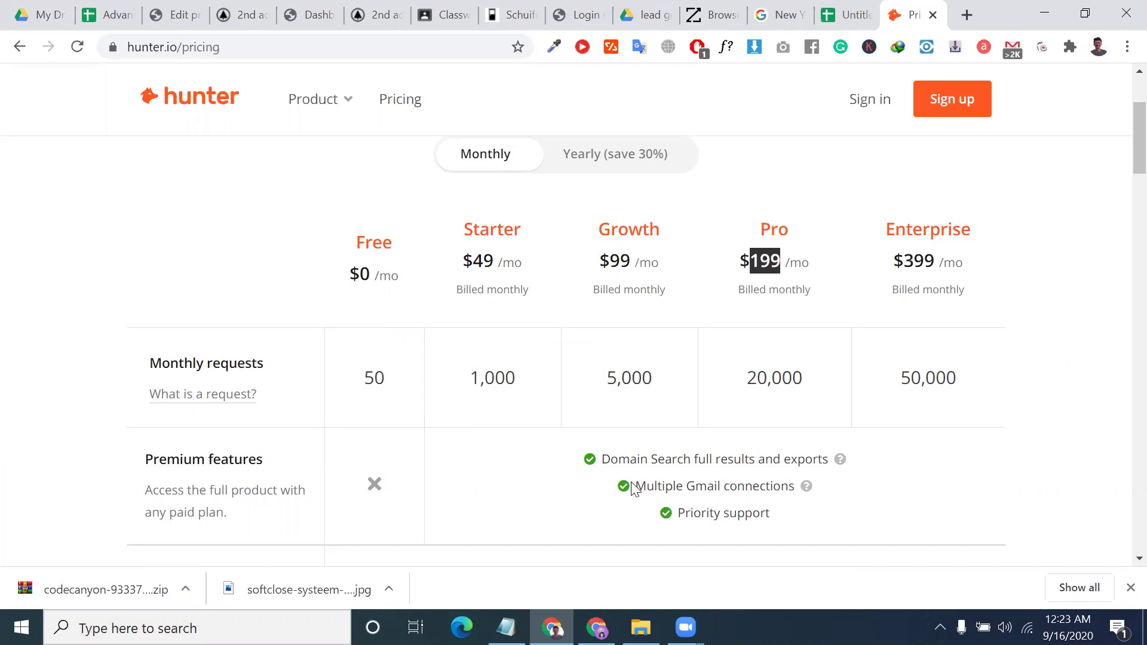
View the plan prices under yearly billing, and return the display to monthly billing.
scroll(602, 431, "down", 4)
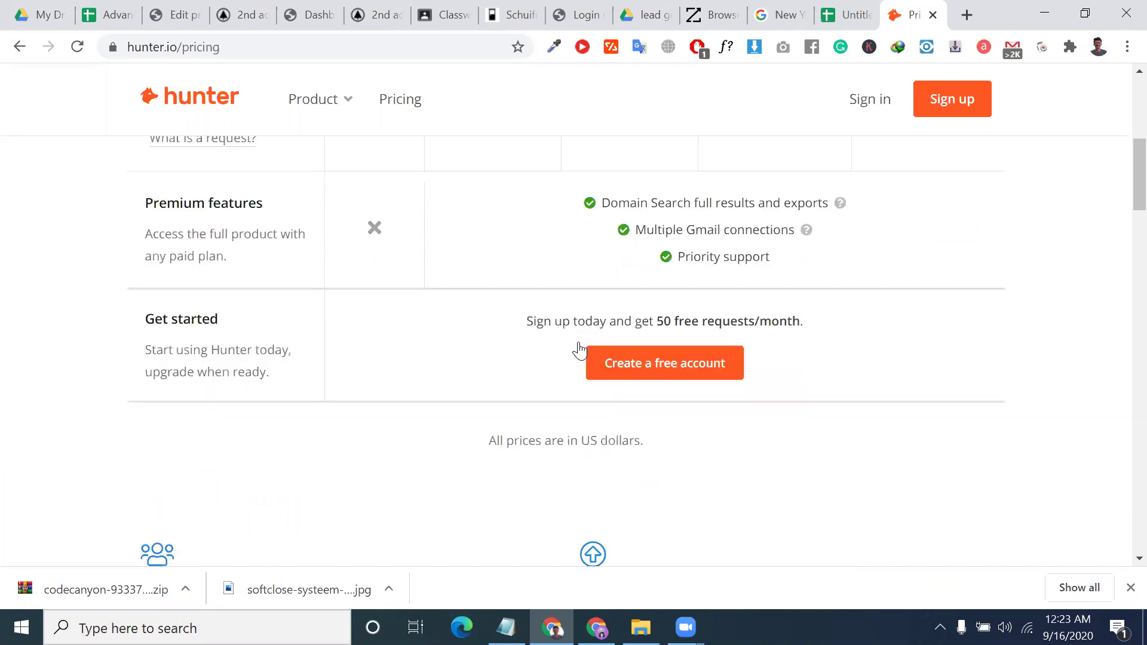
scroll(579, 348, "up", 7)
left_click(629, 338)
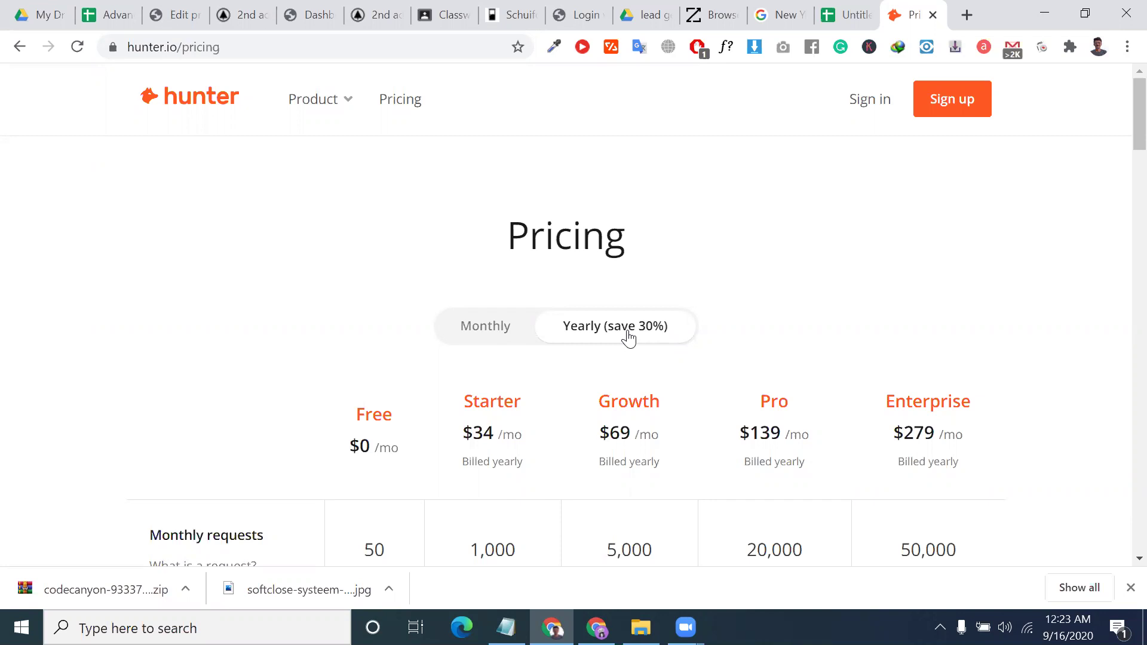
left_click(520, 339)
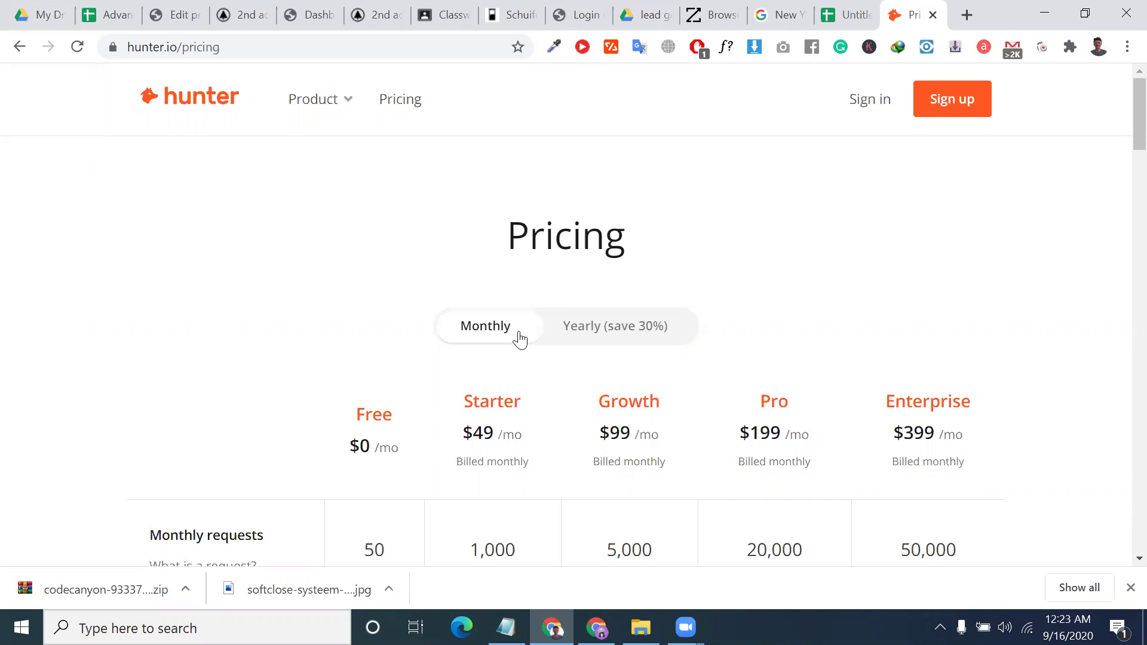
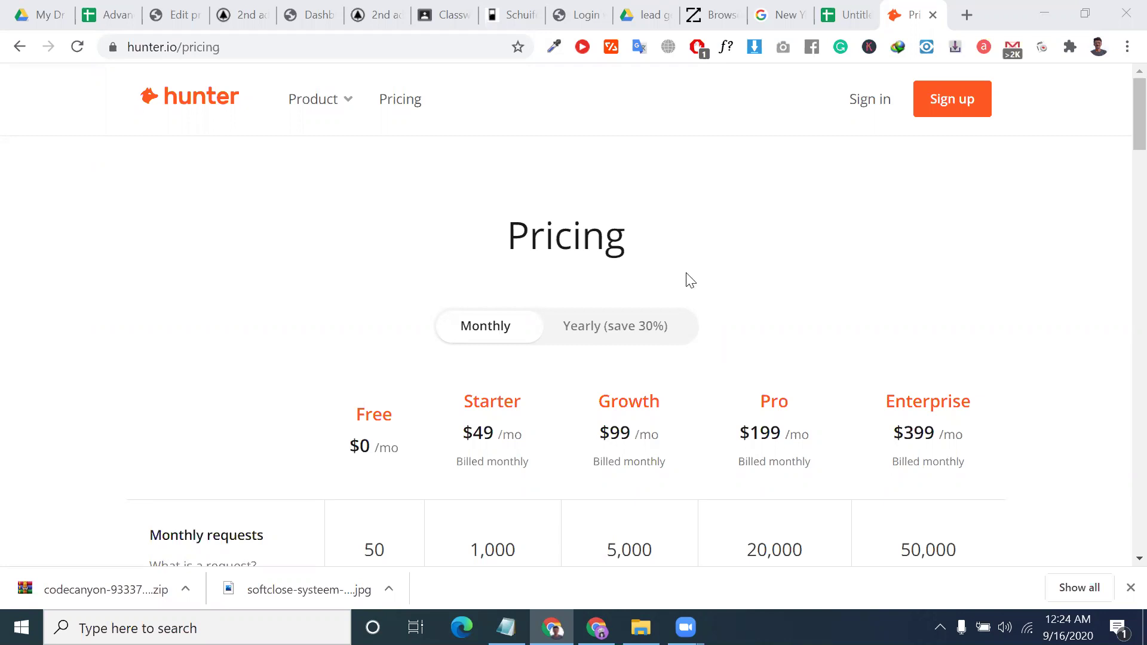
Highlight the Starter plan's monthly request allowance again under monthly billing.
scroll(690, 280, "down", 5)
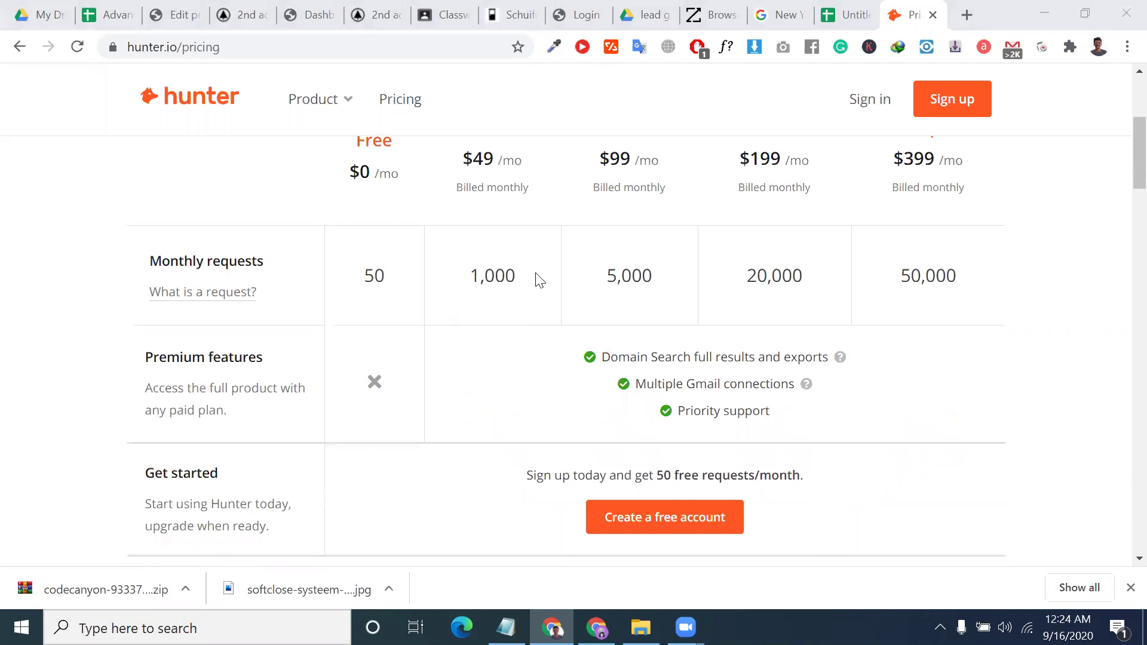
double_click(502, 279)
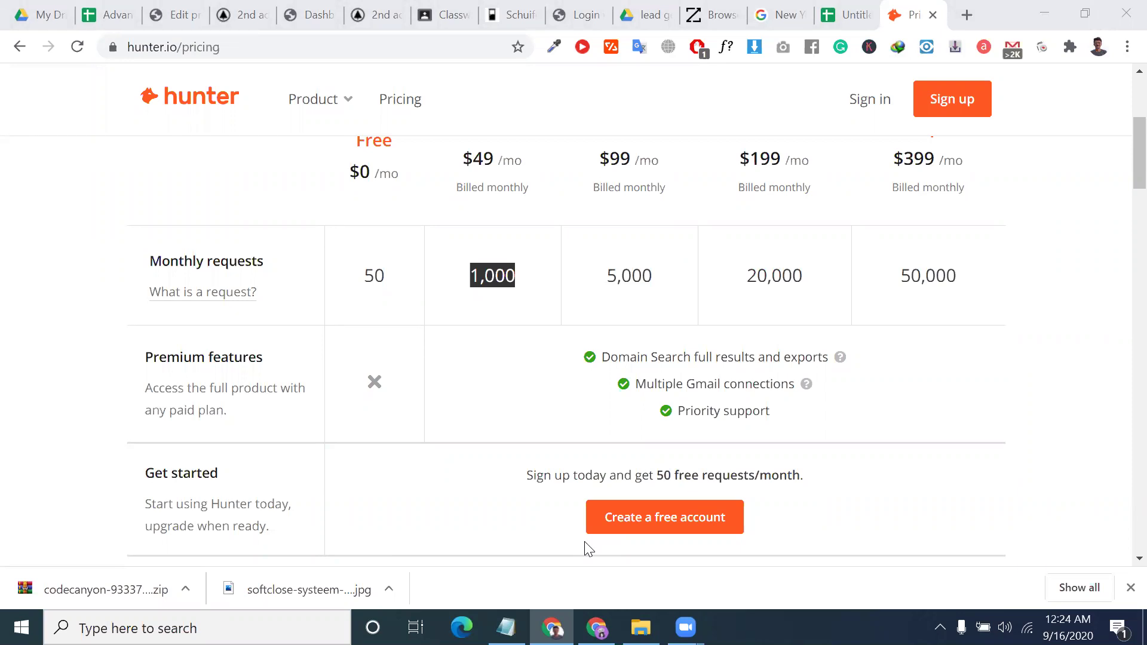
scroll(813, 350, "up", 5)
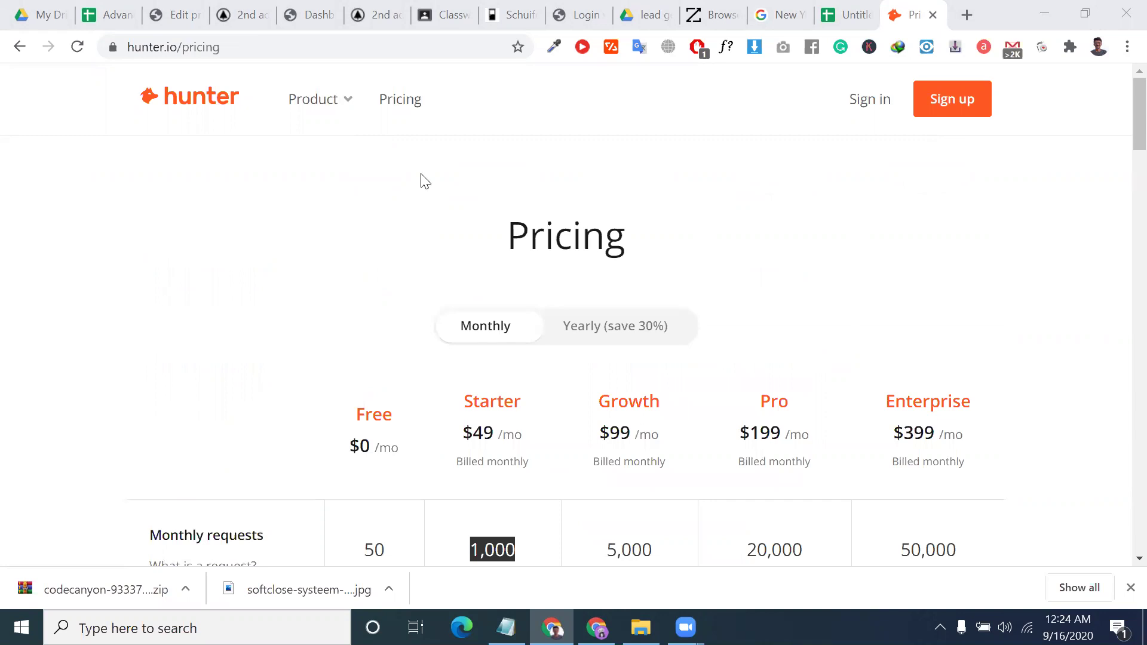
Return to Hunter's Email Finder page and show the list of Hunter products.
left_click(312, 99)
left_click(317, 99)
left_click(337, 108)
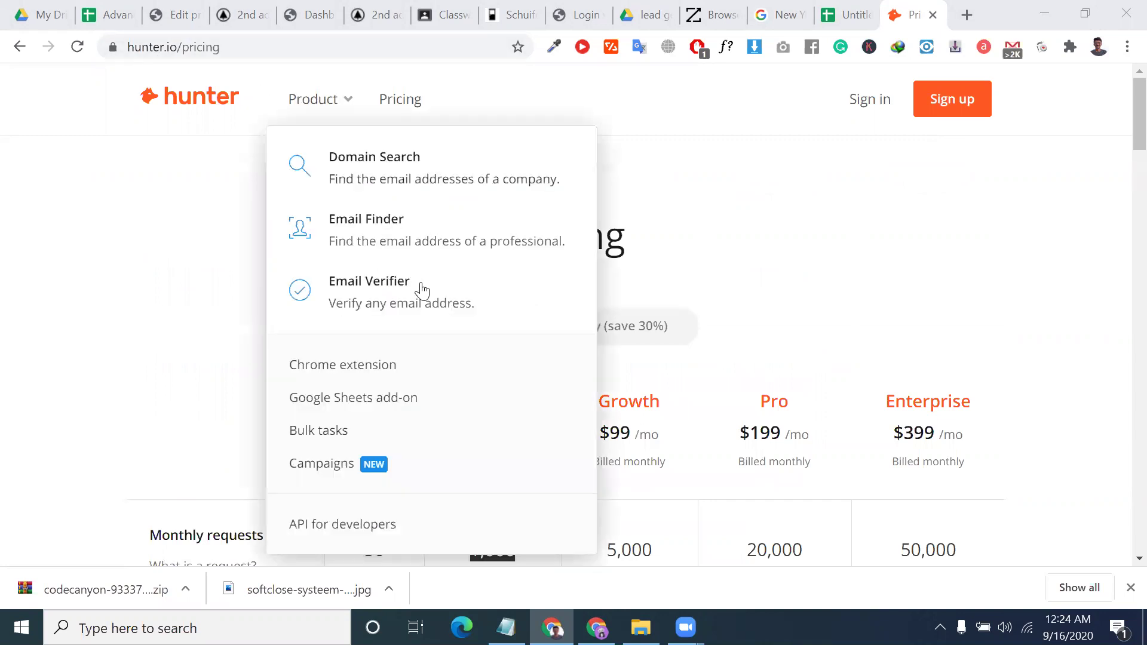
left_click(370, 251)
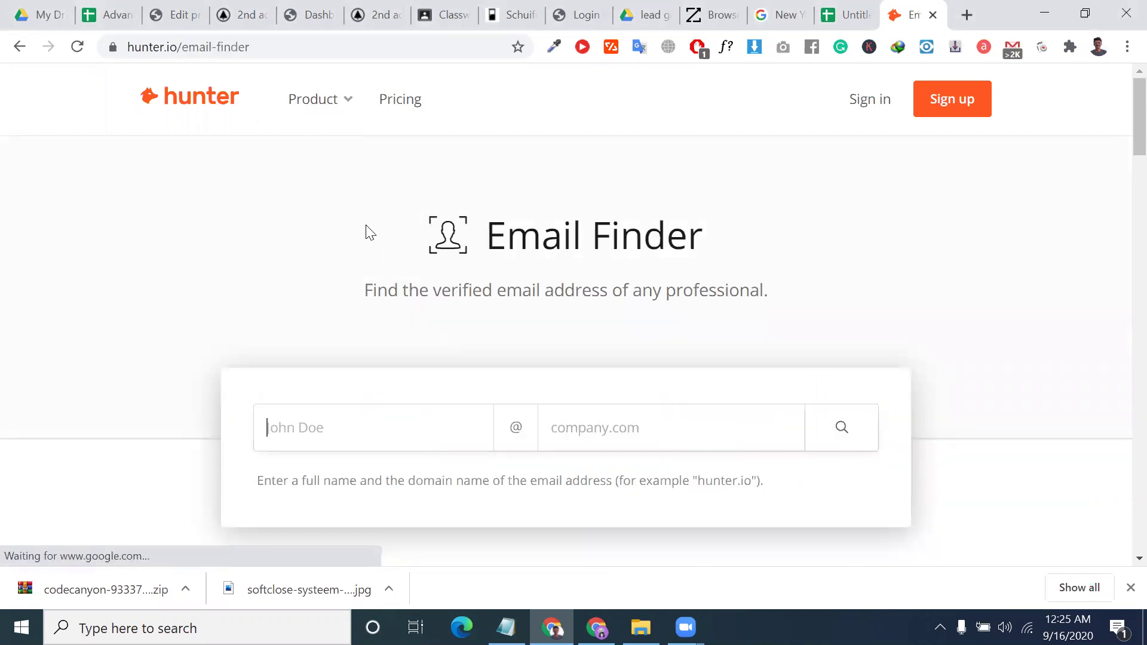
left_click(322, 102)
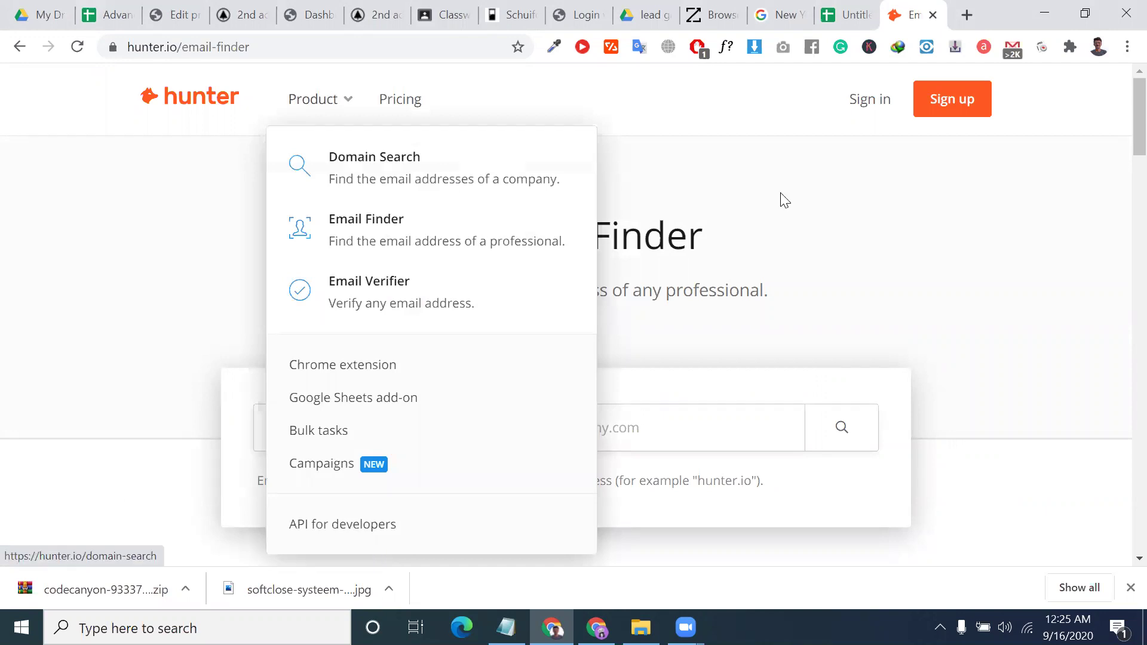
Copy the first contact's name from cell A2 of the untitled spreadsheet into the Email Finder's full name field.
left_click(829, 7)
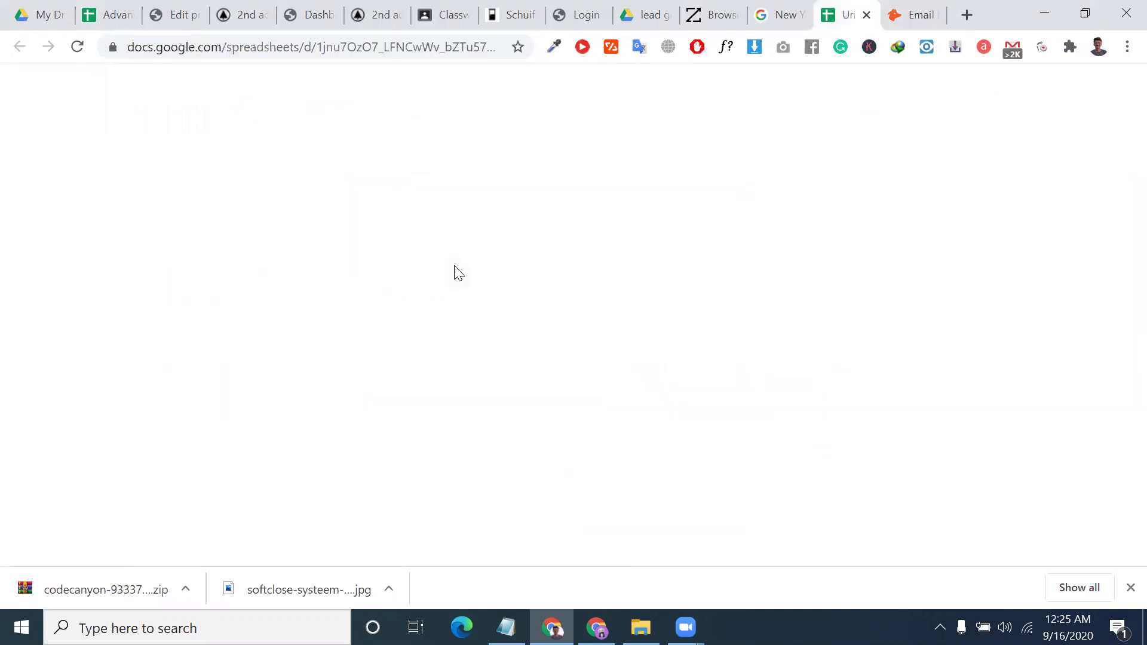
left_click(95, 239)
key("ctrl+c")
left_click(894, 9)
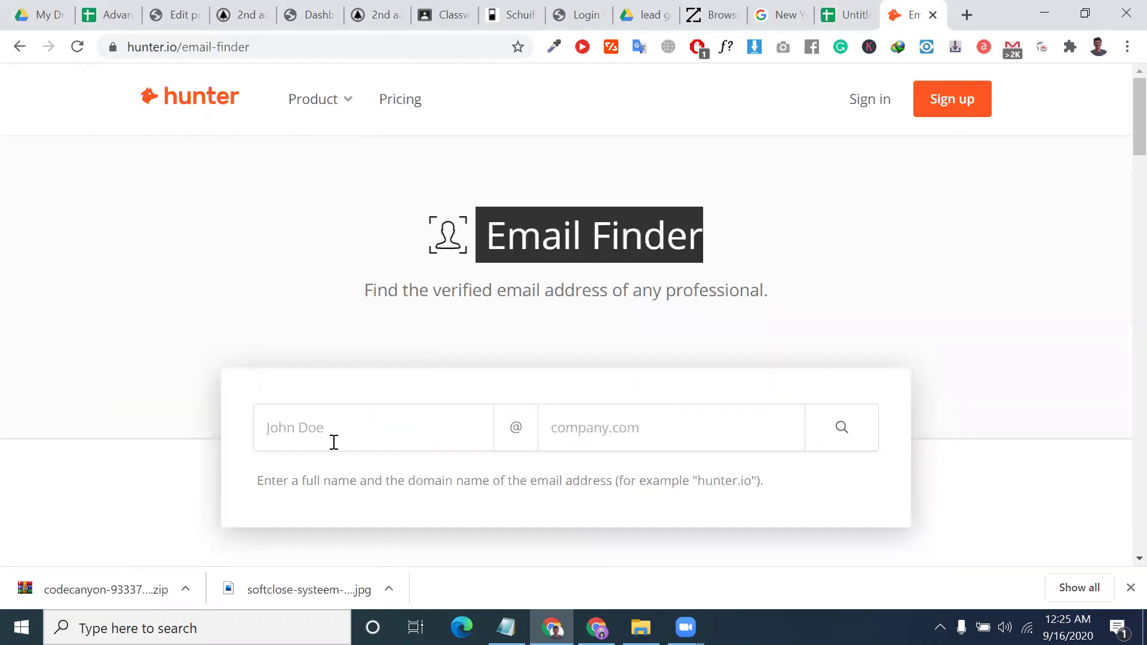
left_click(334, 442)
key("ctrl+v")
left_click(646, 439)
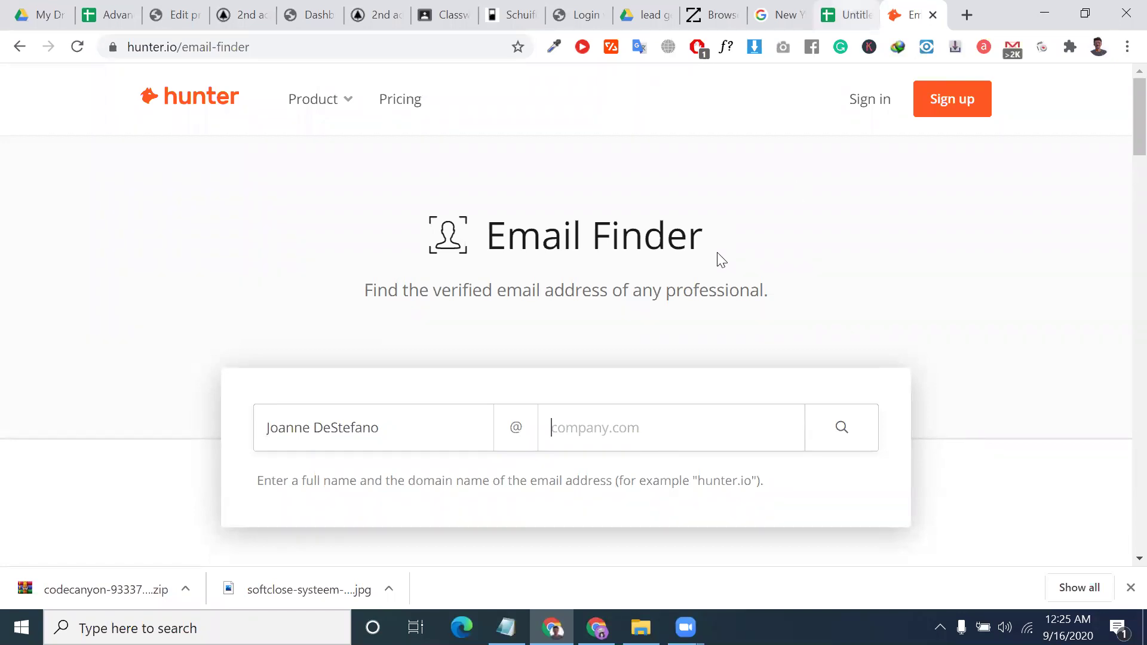
left_click_drag(748, 248, 652, 256)
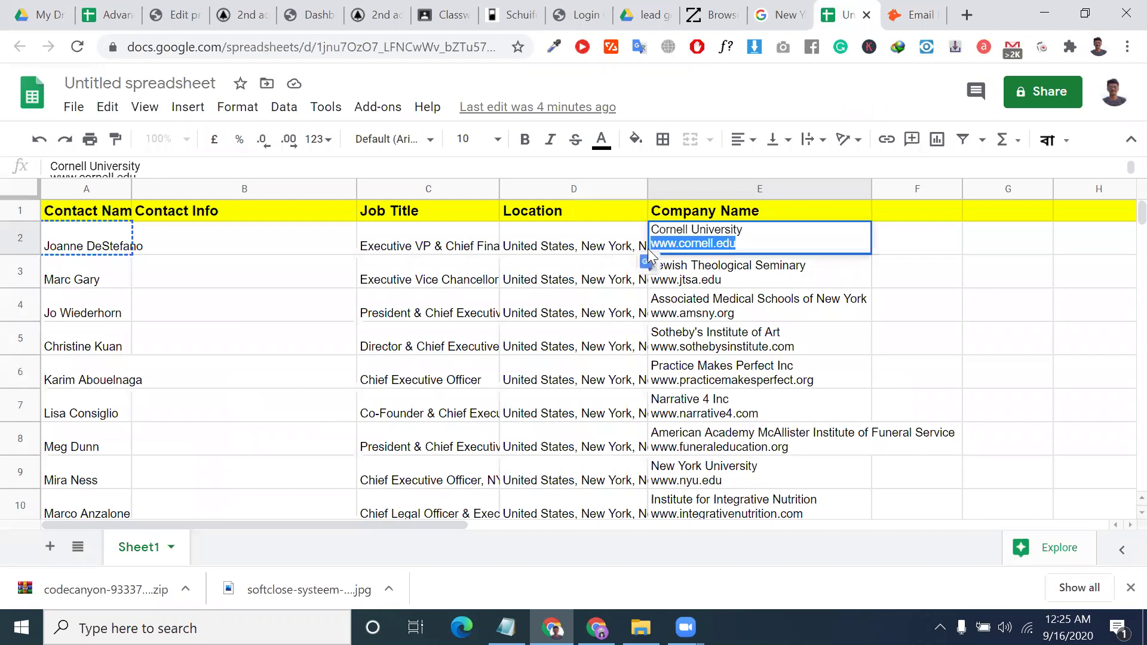
left_click(915, 8)
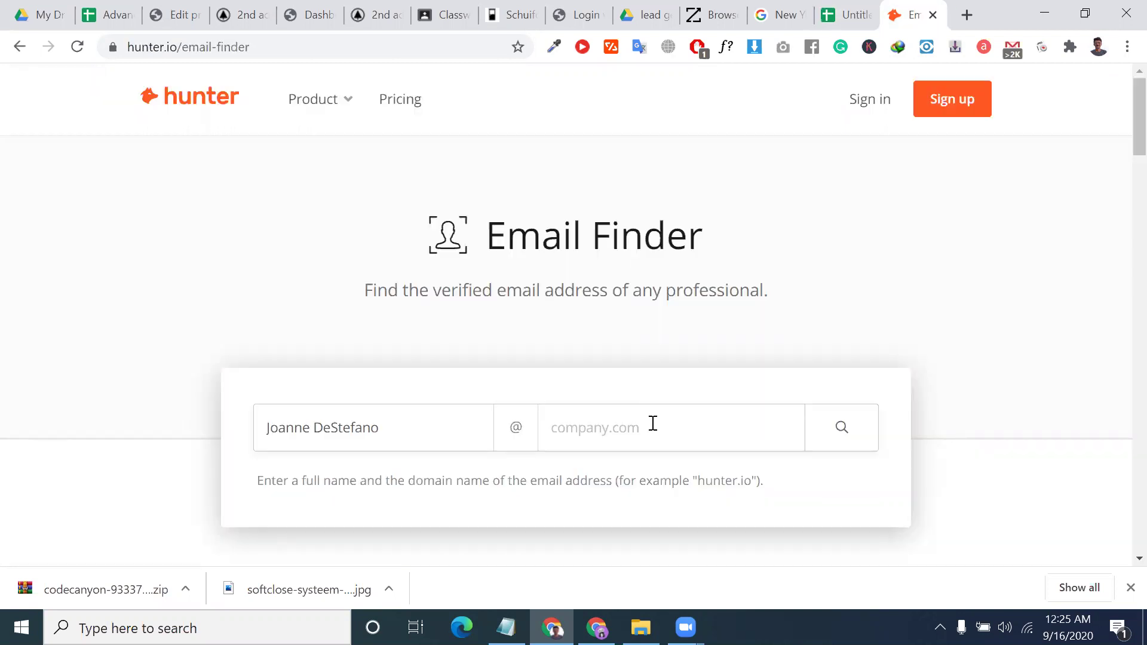
left_click(653, 424)
key("ctrl+v")
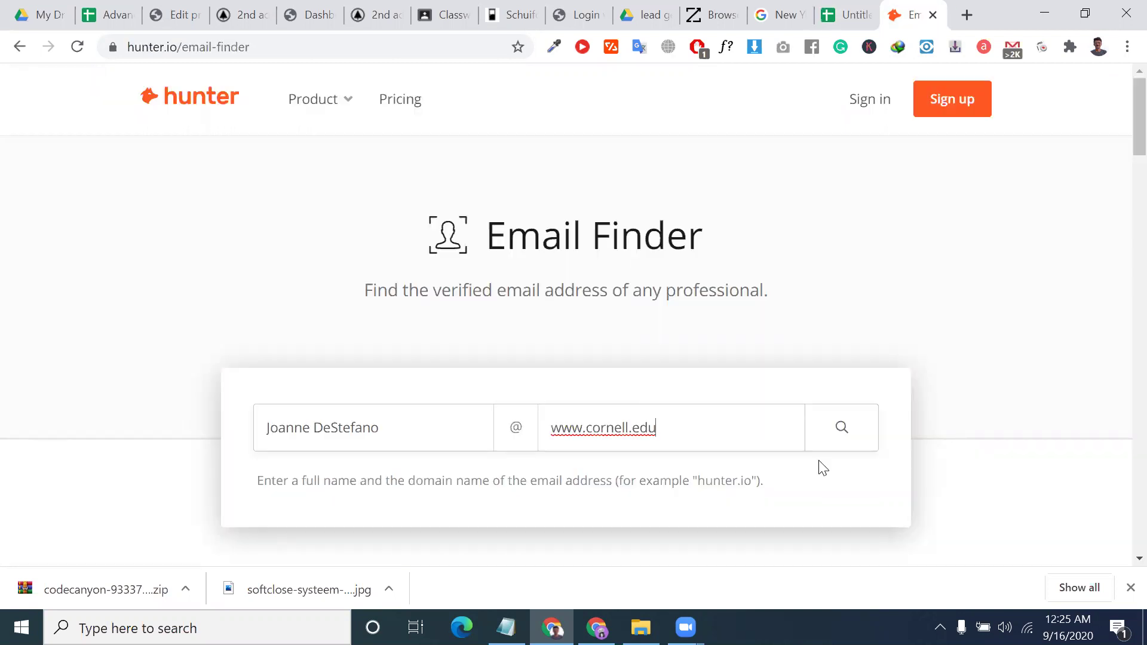
left_click(854, 456)
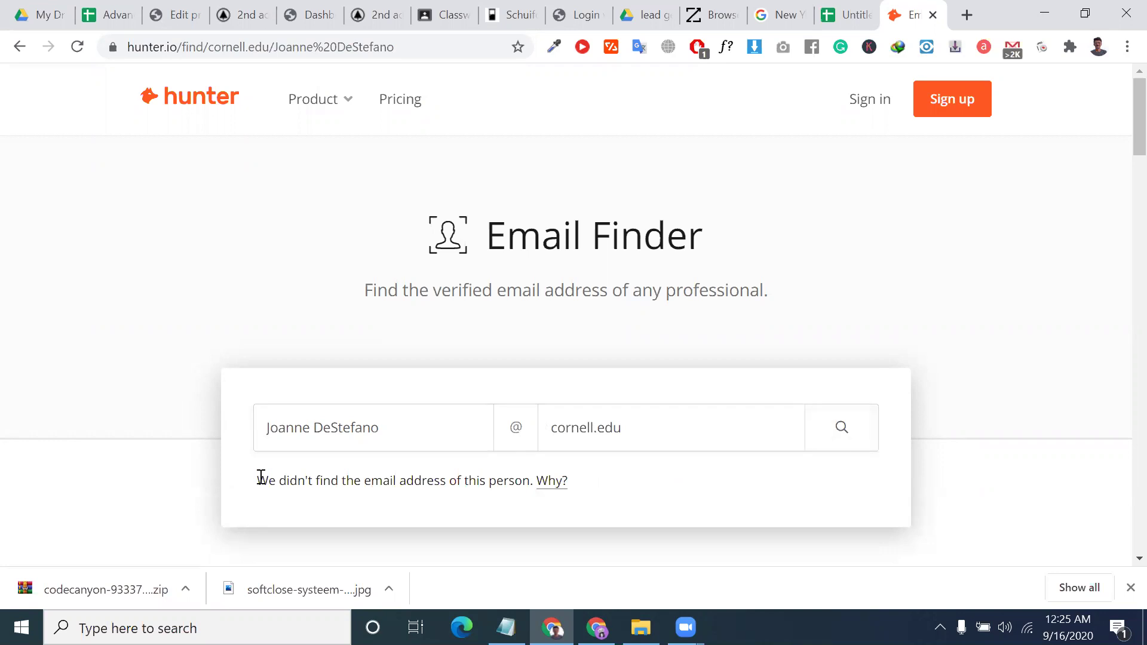
Highlight the result message below the Email Finder's search fields.
triple_click(584, 500)
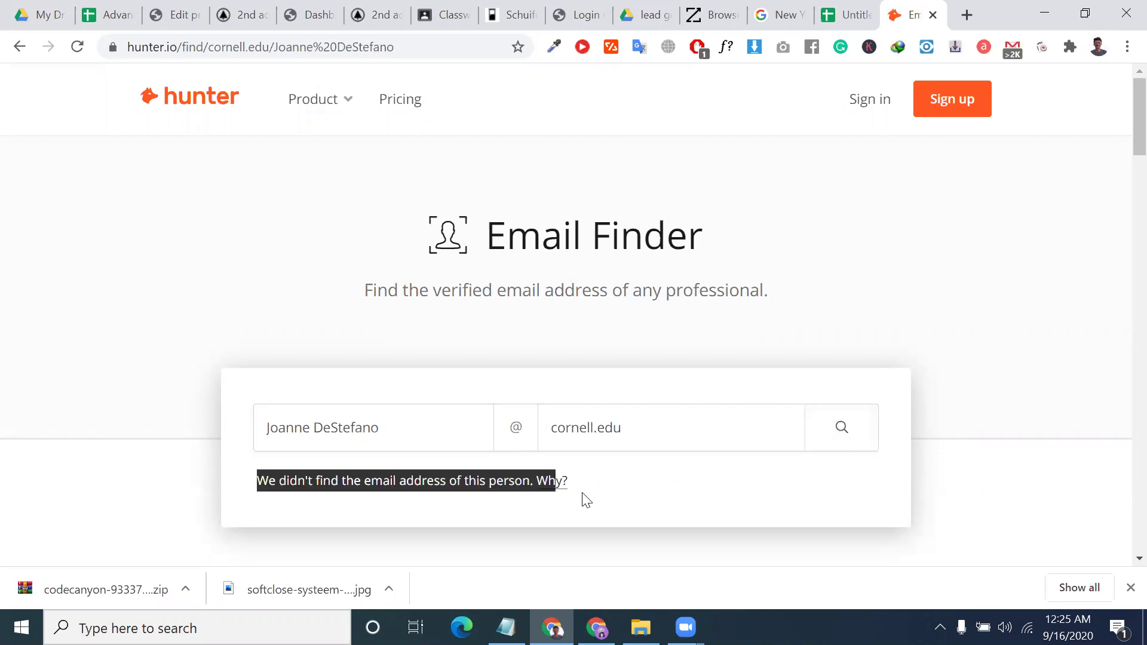
double_click(502, 478)
triple_click(375, 496)
Replace the name in the Email Finder with the second contact's name copied from cell A3 of the spreadsheet.
left_click(829, 11)
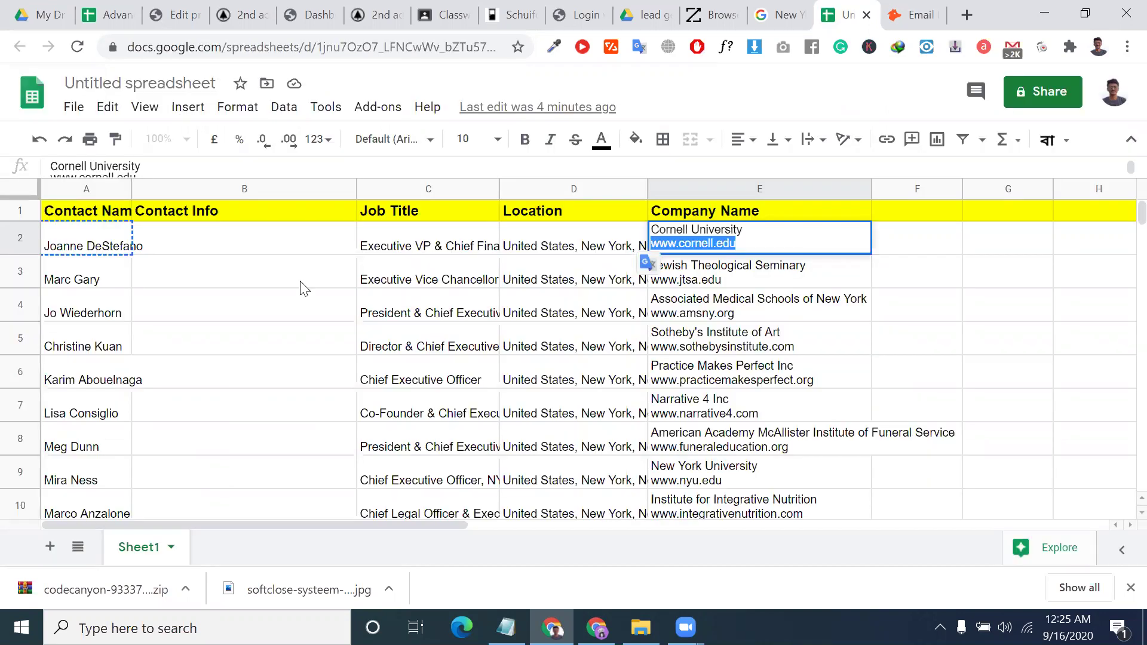
left_click(88, 282)
key("ctrl+c")
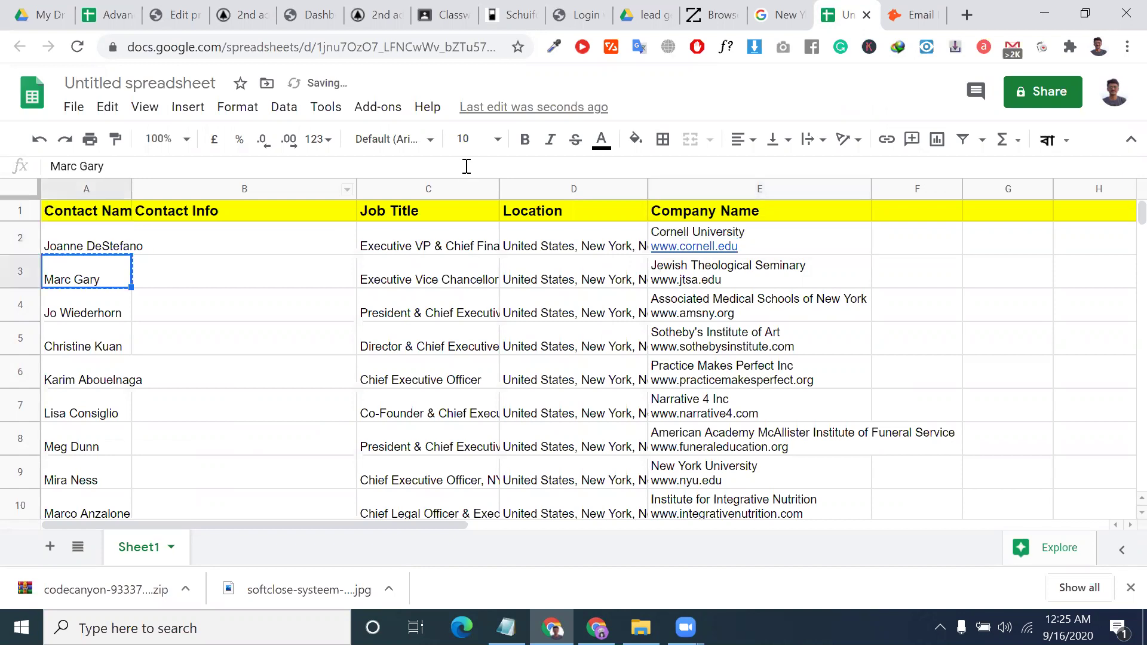
key("ctrl+Tab")
triple_click(417, 424)
key("ctrl+v")
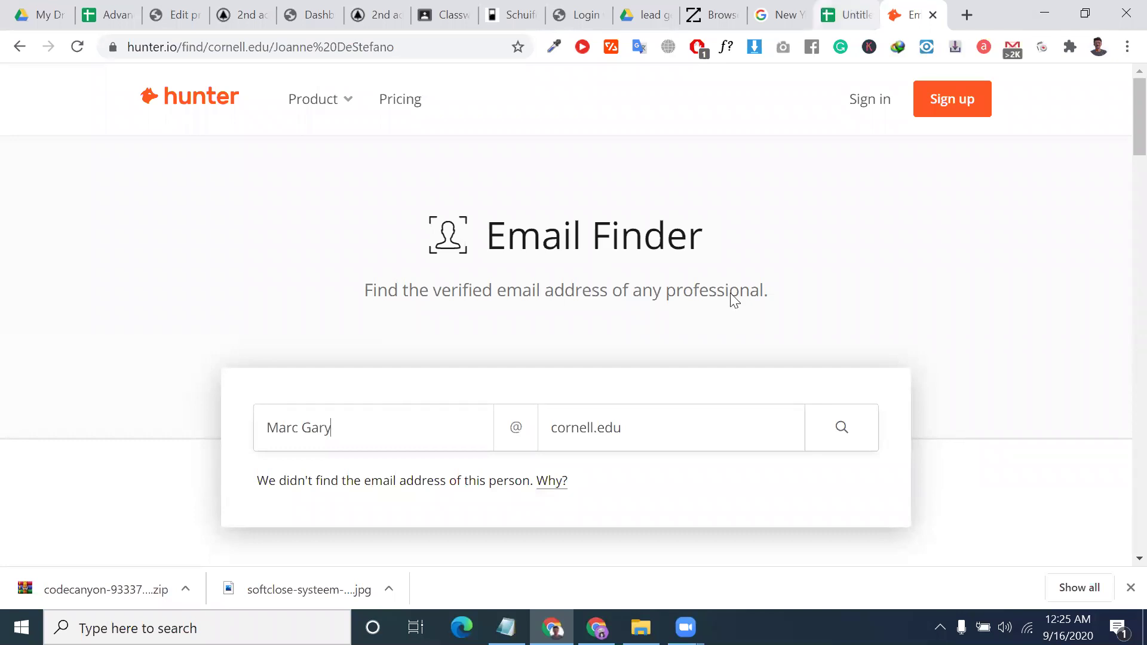
key("ctrl+shift+Tab")
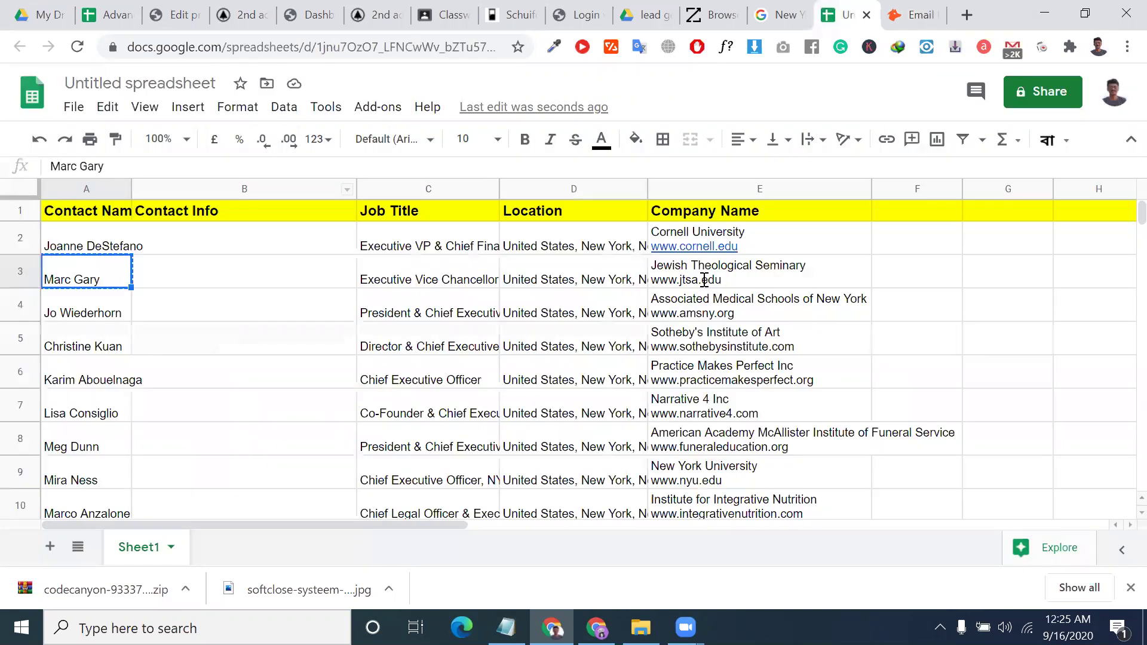
double_click(704, 279)
key("ctrl+Tab")
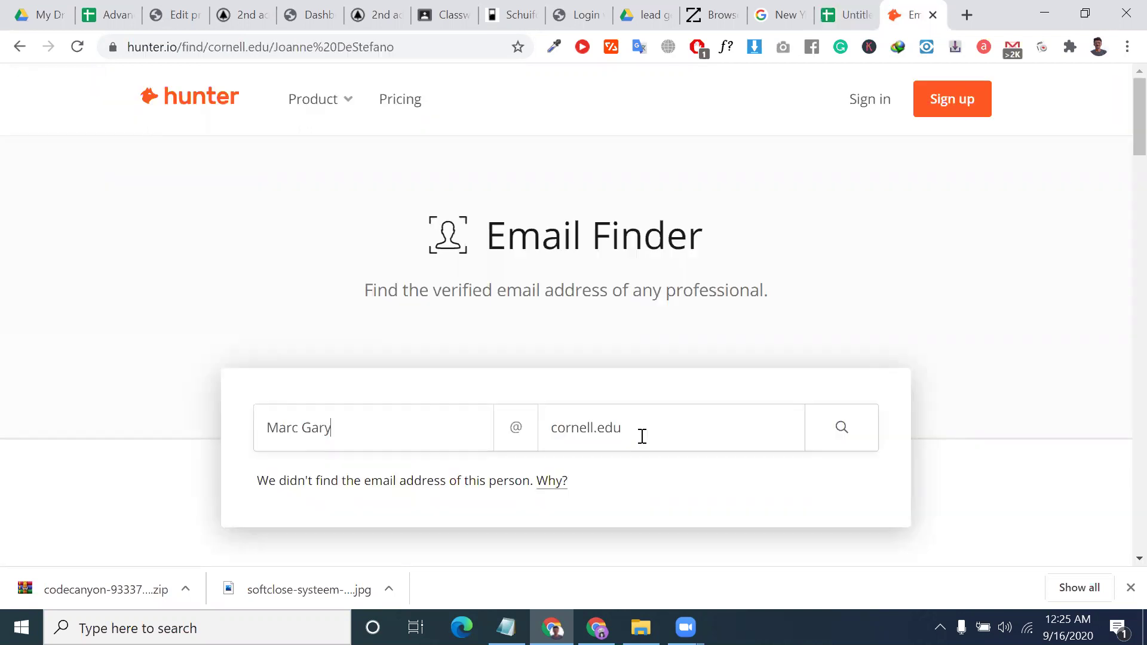
key("Tab")
key("ctrl+v")
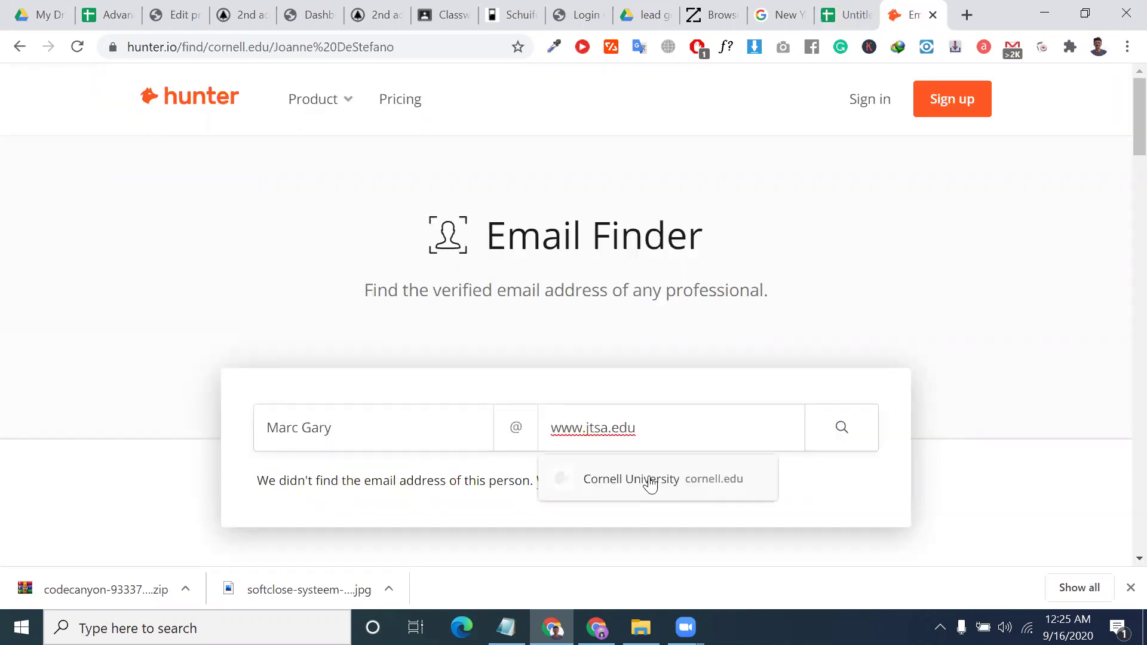
triple_click(345, 439)
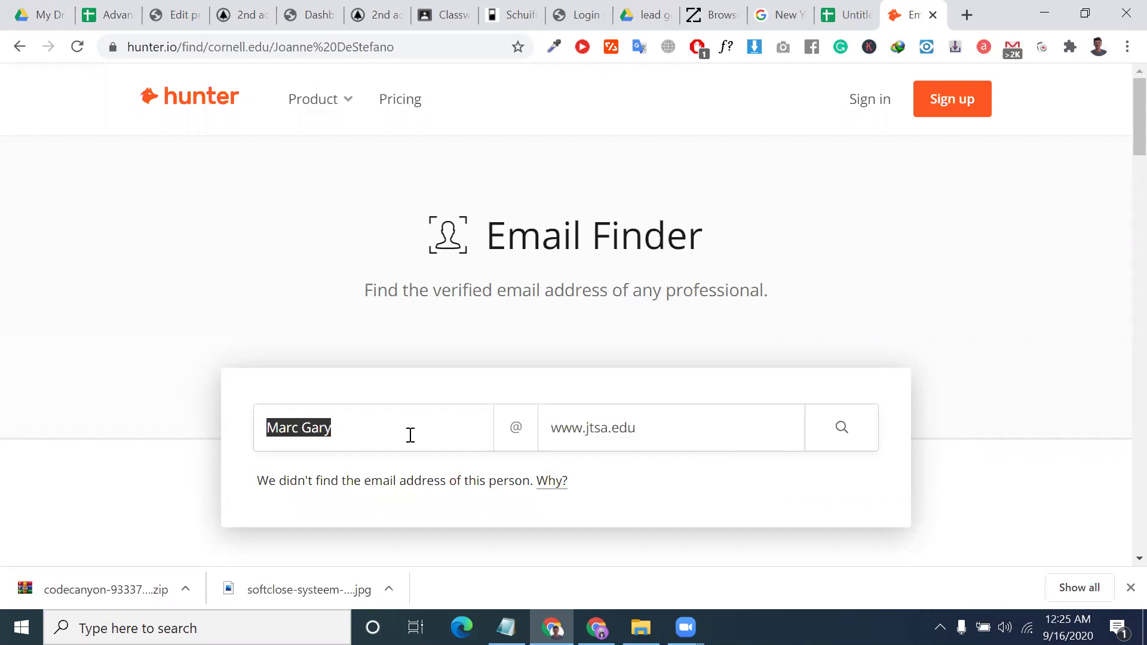
left_click(844, 429)
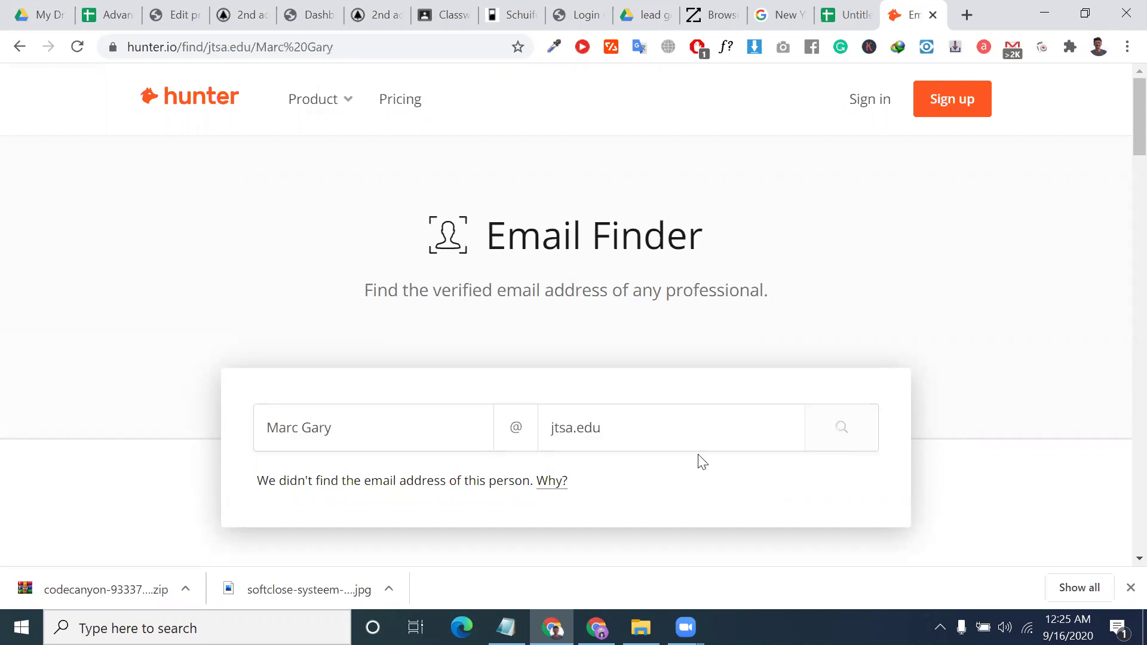
scroll(475, 363, "down", 2)
double_click(474, 347)
Replace the name in the Email Finder with the third contact's name copied from cell A4 of the spreadsheet.
key("ctrl+shift+Tab")
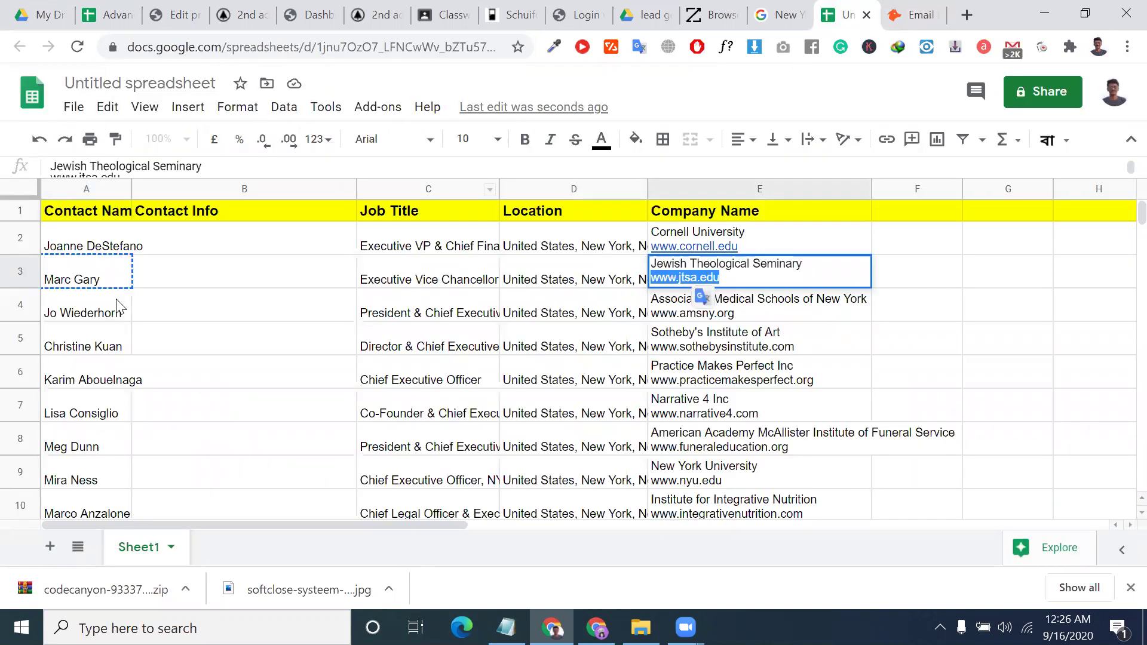
left_click(116, 307)
key("ctrl+c")
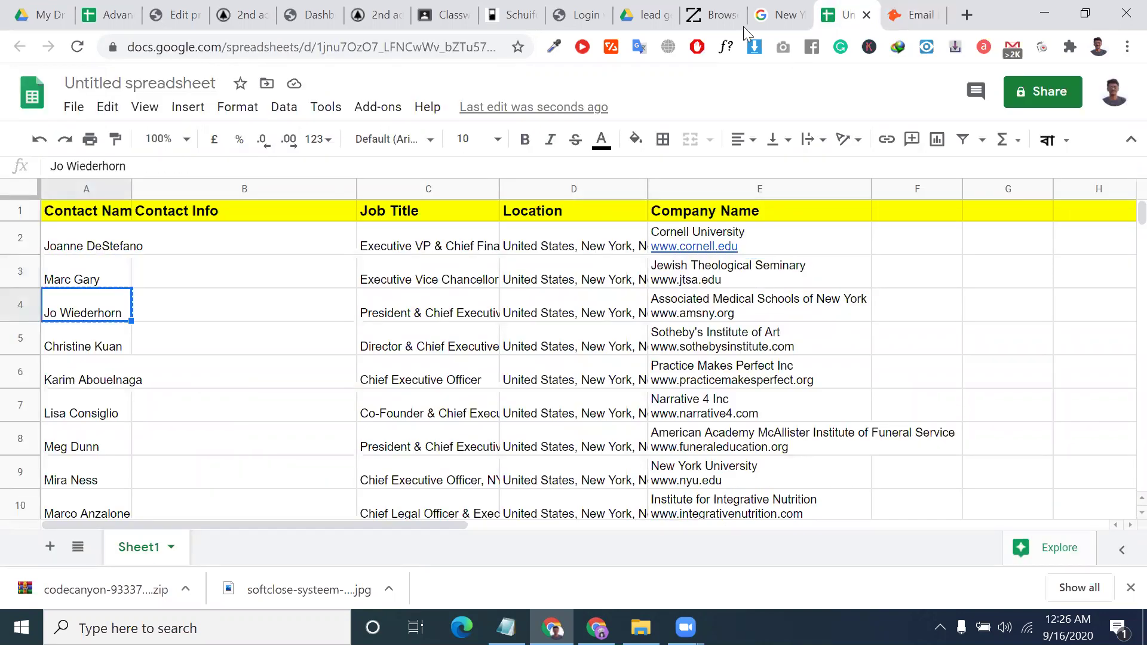
left_click(938, 15)
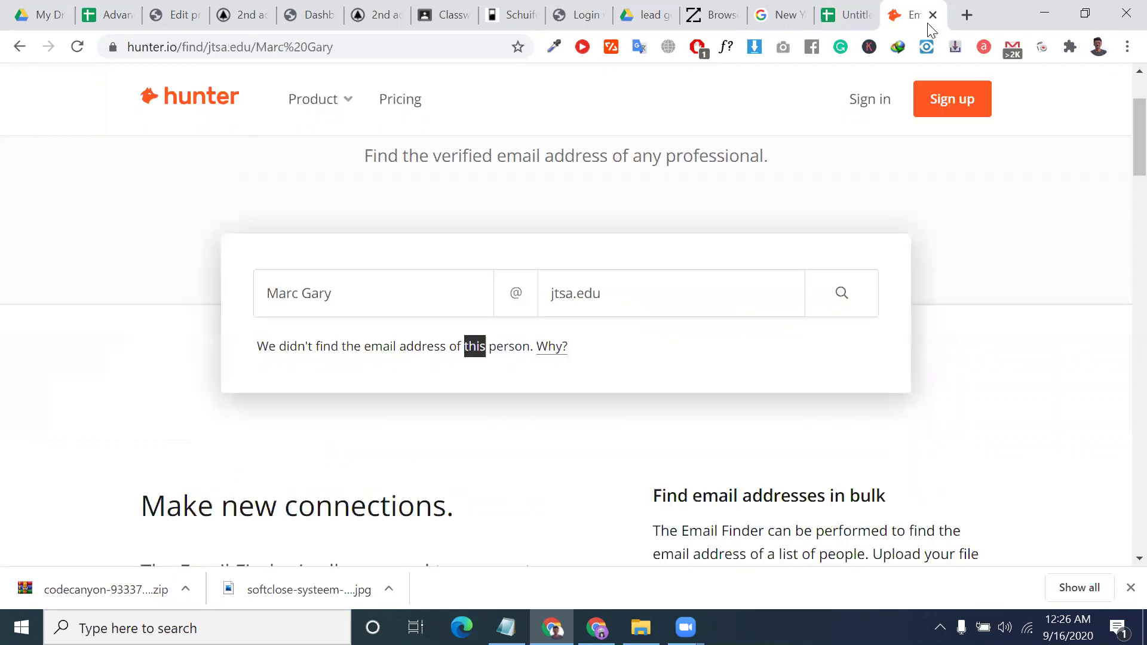
triple_click(397, 302)
key("ctrl+v")
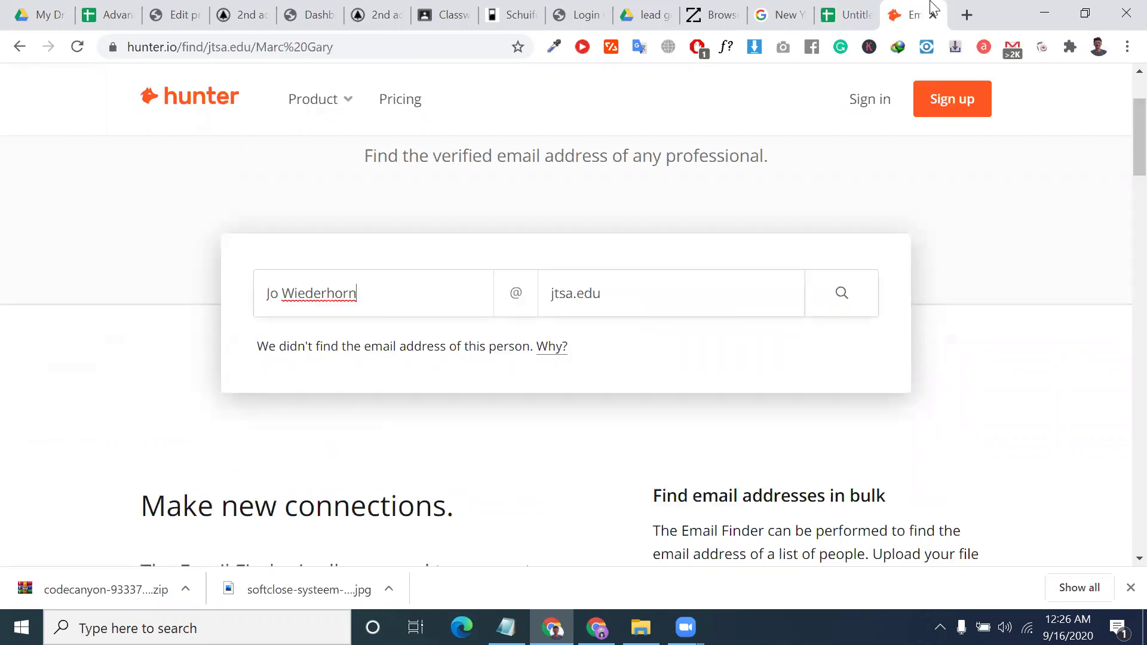
left_click(856, 8)
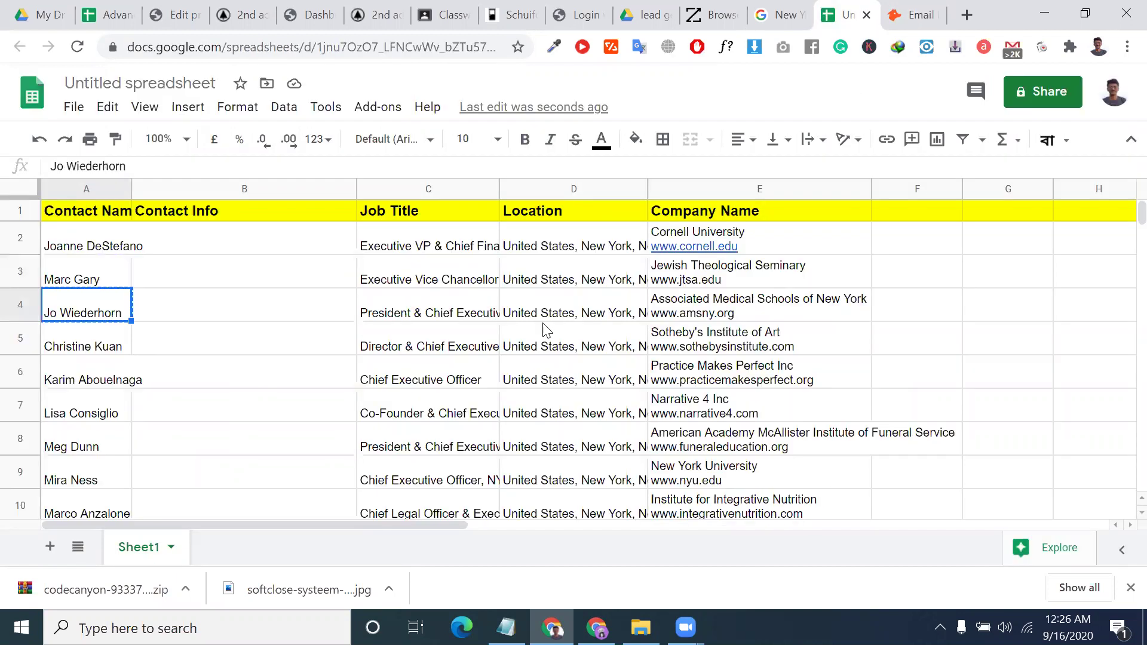
triple_click(713, 315)
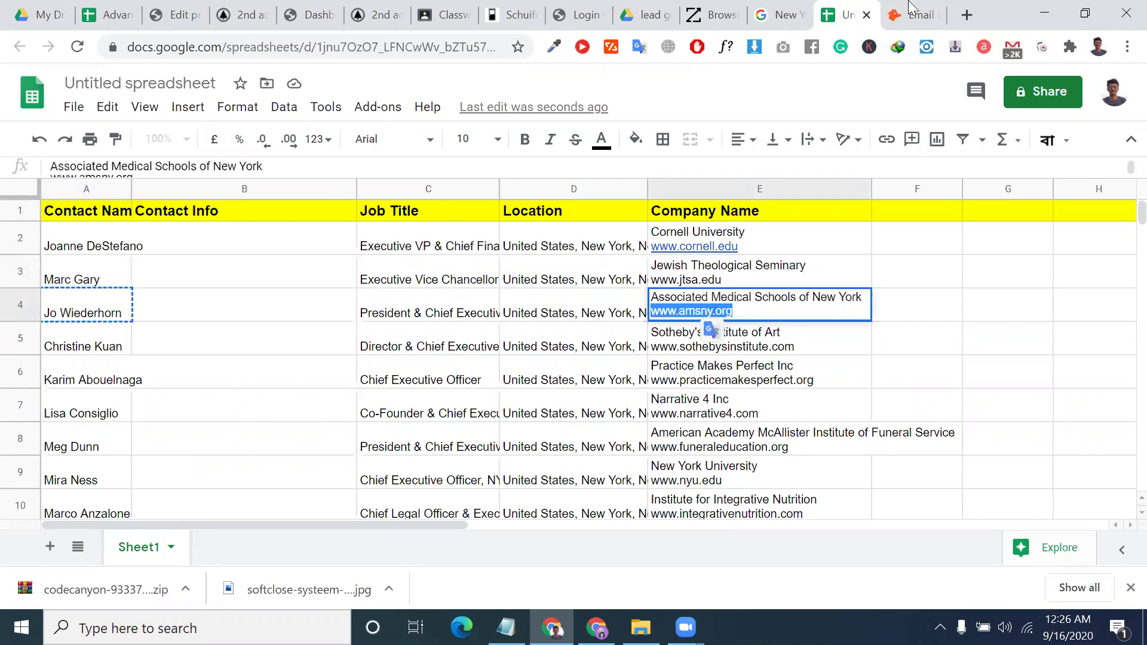
key("ctrl+Tab")
triple_click(698, 299)
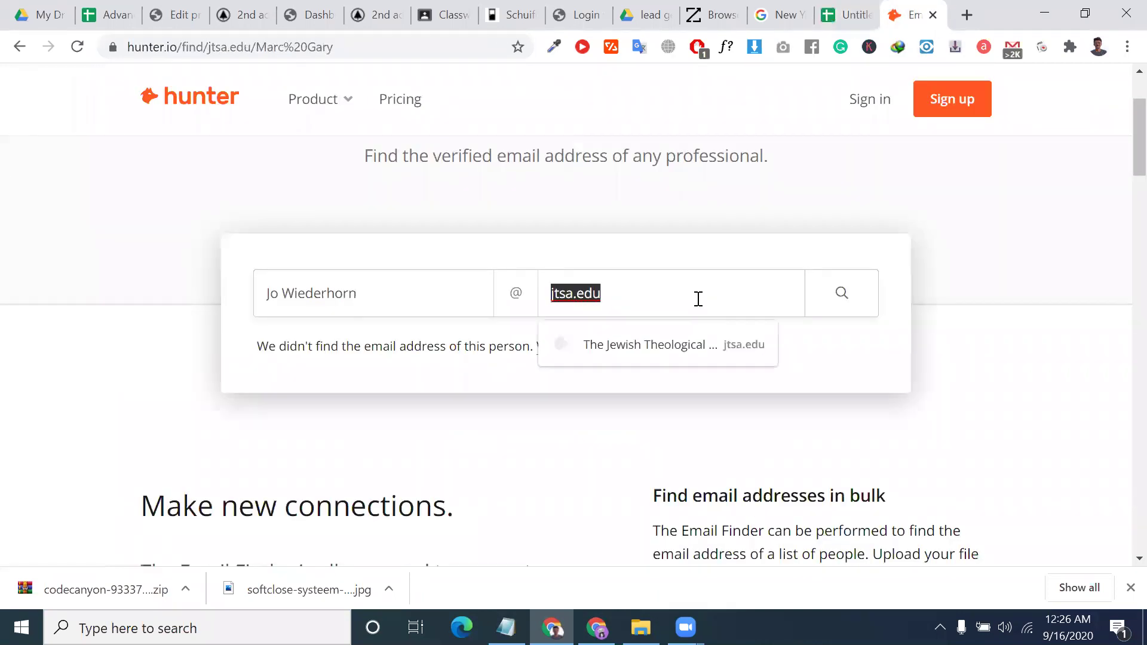
key("ctrl+v")
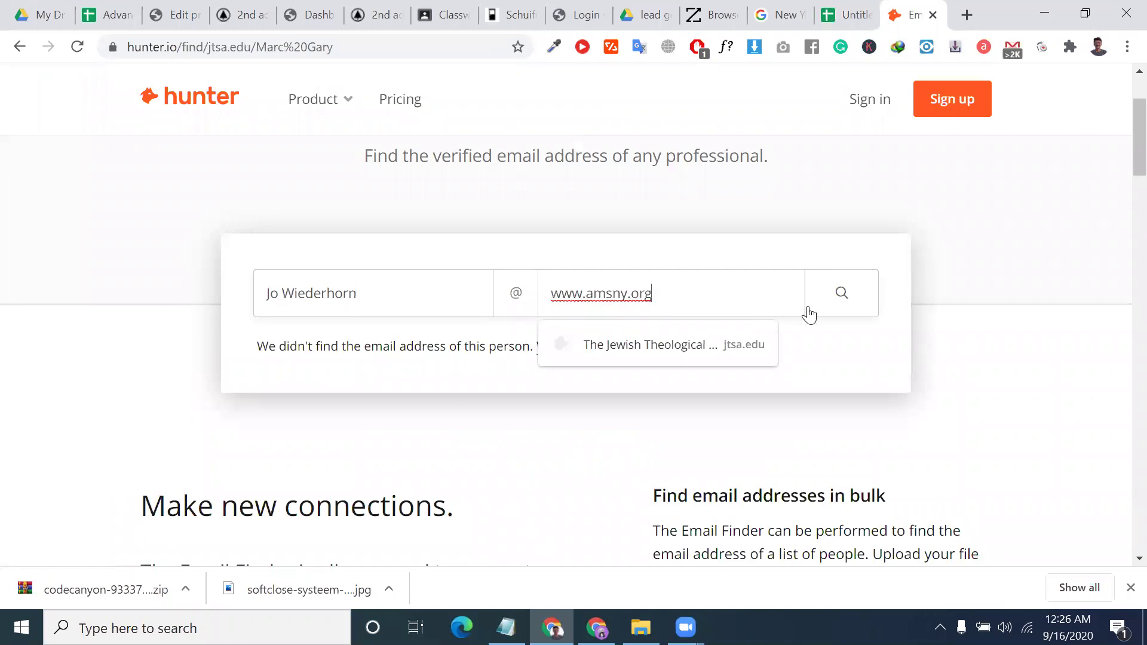
left_click(830, 305)
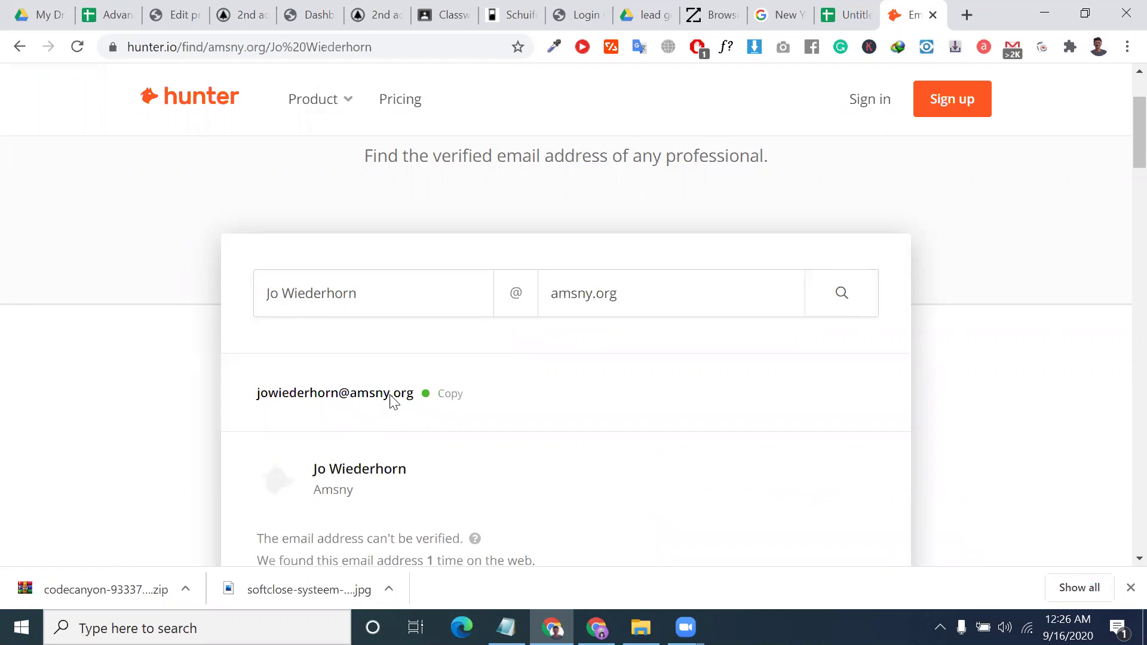
Copy the e-mail address found for the third contact and paste it into the Contact Info cell B4 of the spreadsheet.
left_click(355, 295)
key("ctrl+a")
mouse_move(417, 384)
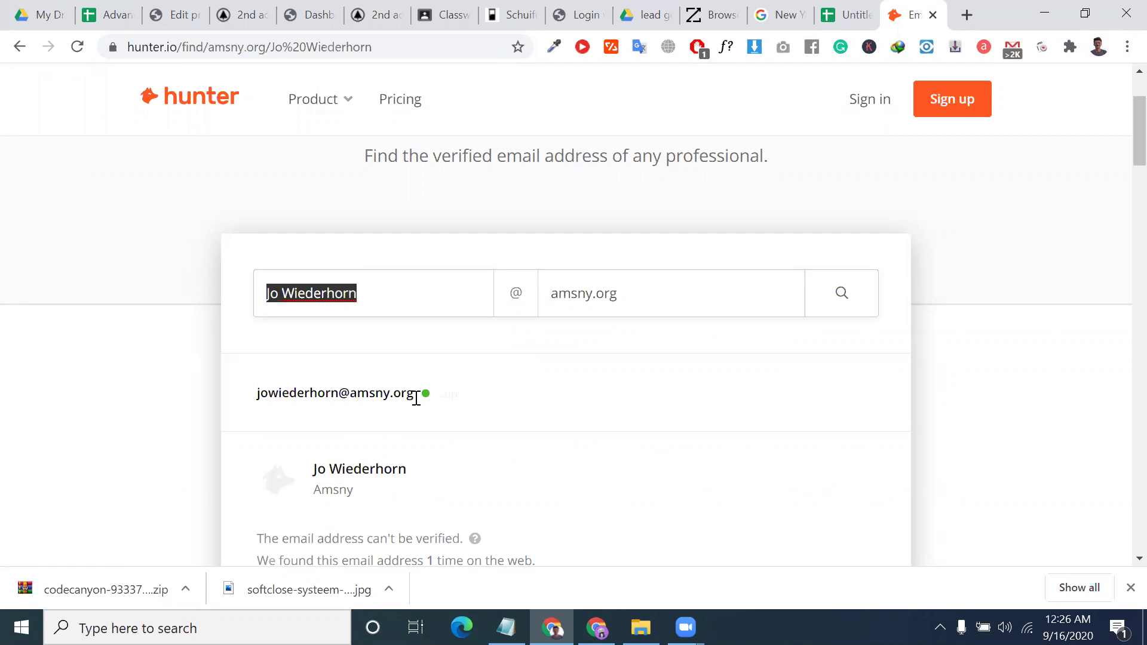
left_click(385, 395)
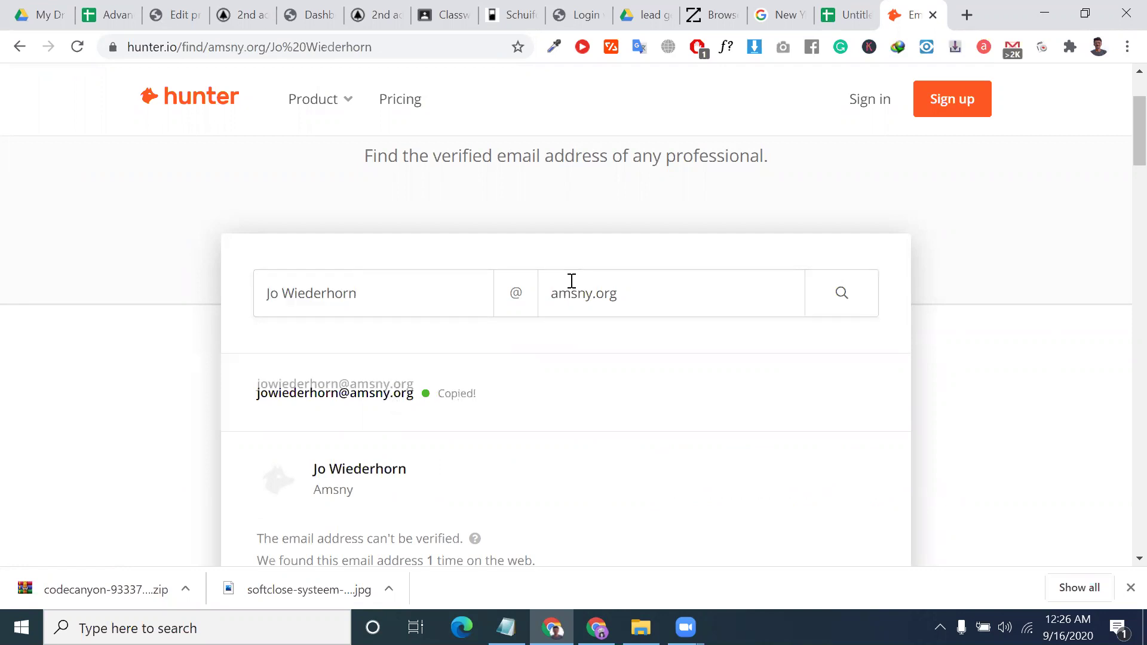
left_click(853, 12)
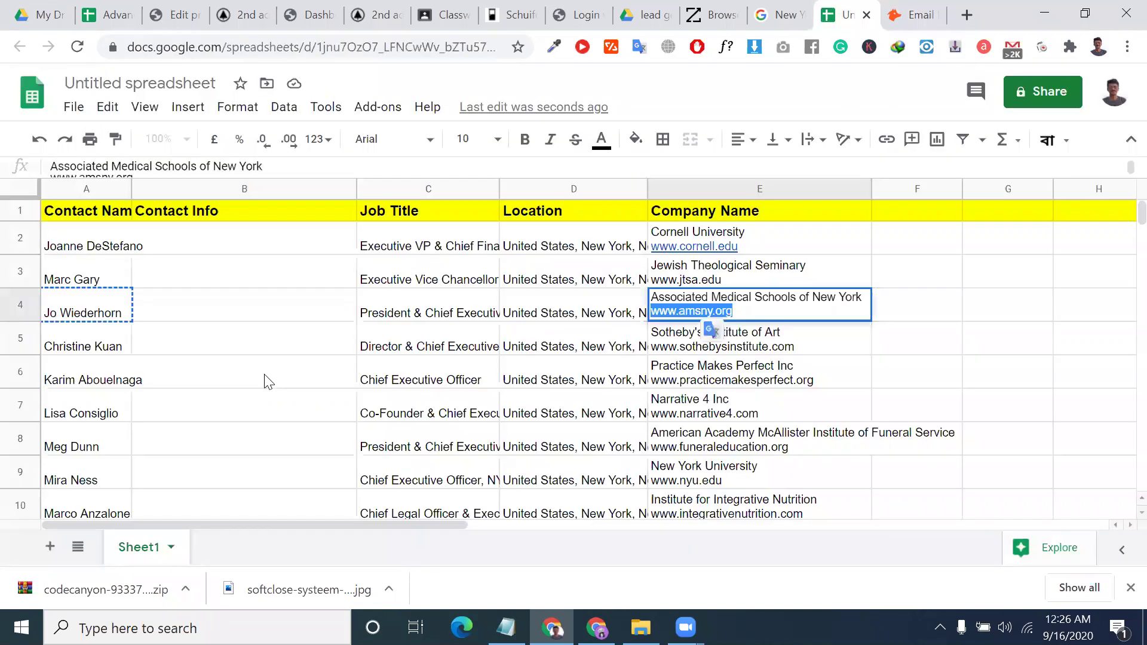
left_click(240, 311)
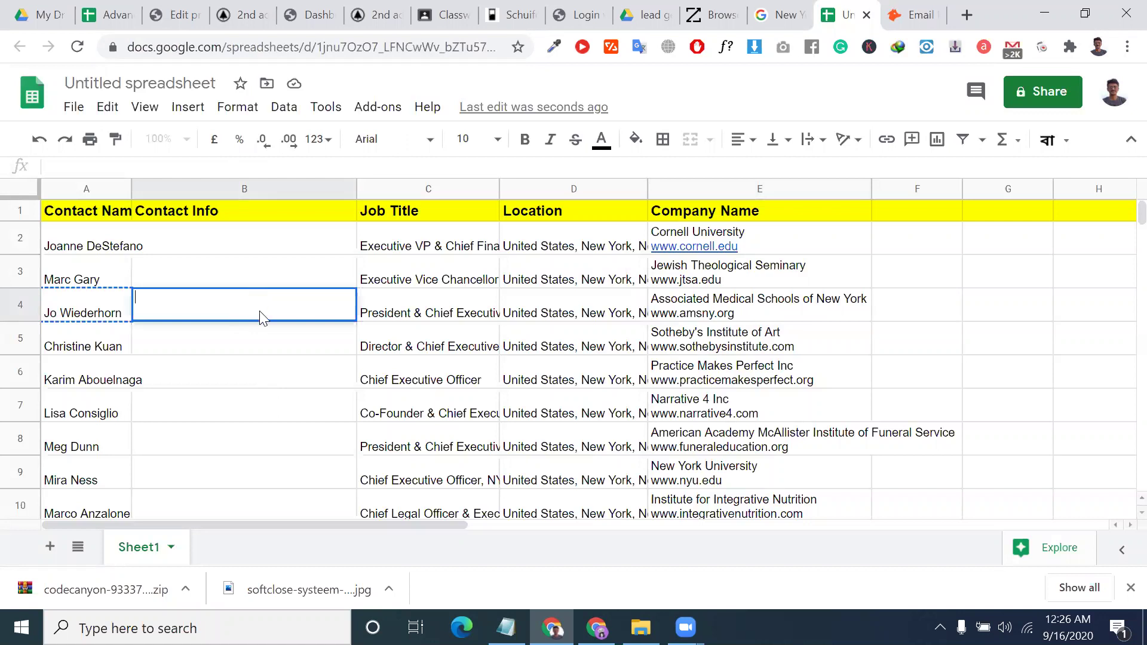
right_click(259, 312)
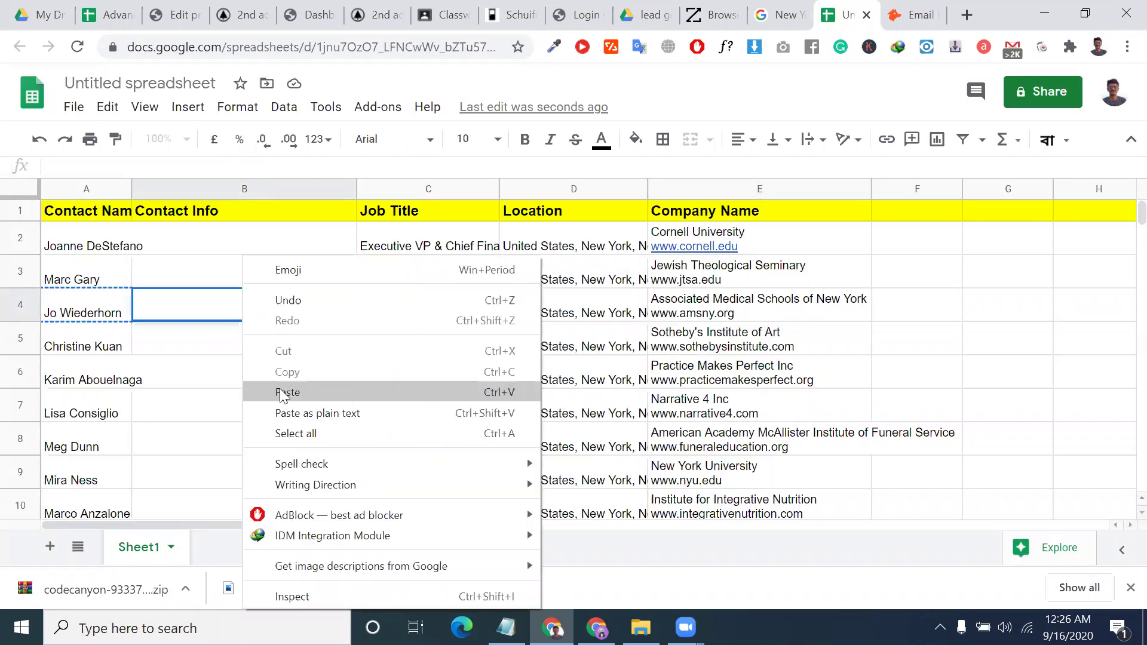
left_click(316, 390)
left_click(290, 378)
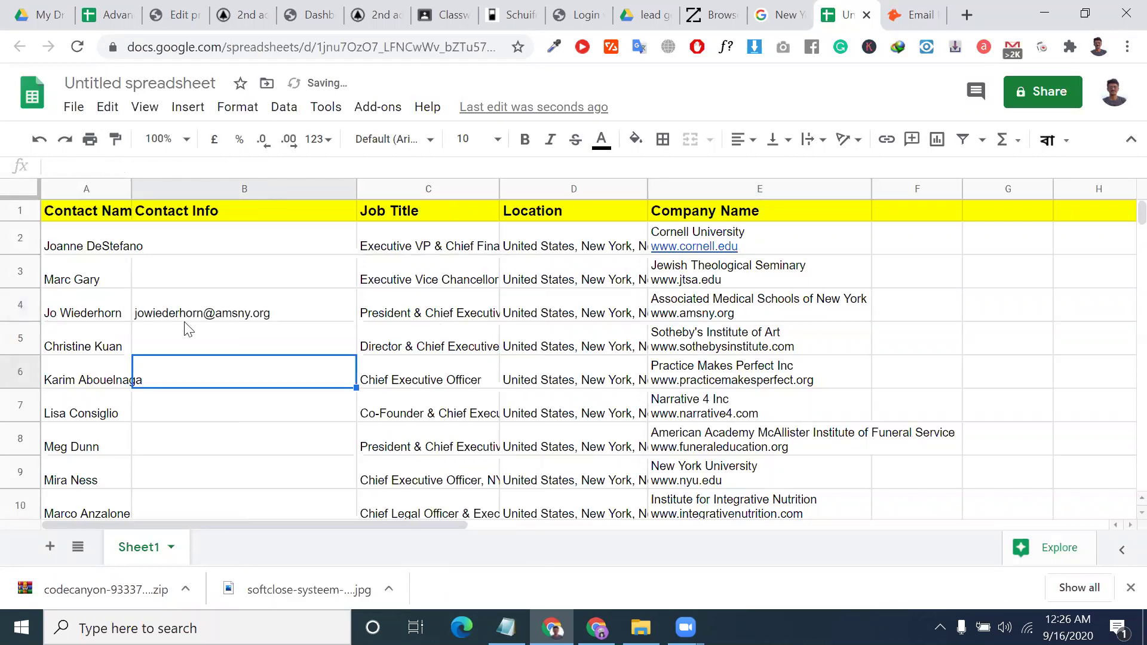
left_click(31, 302)
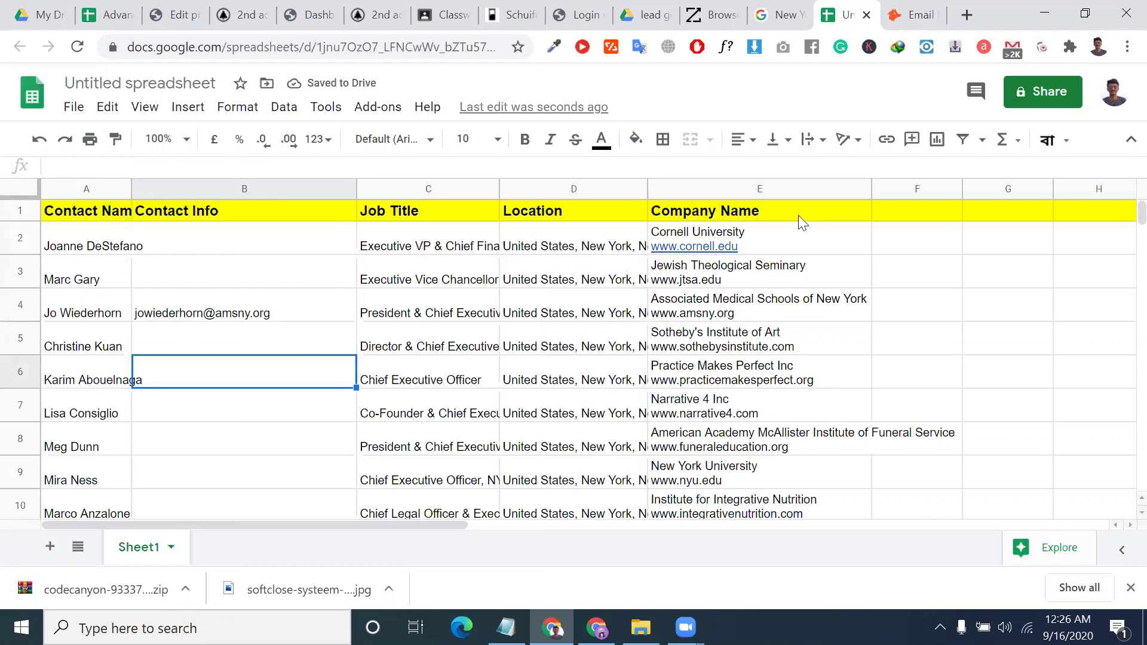
Point out the web addresses of the ZoomInfo search page and of Hunter's Email Finder by highlighting parts of them.
left_click(739, 8)
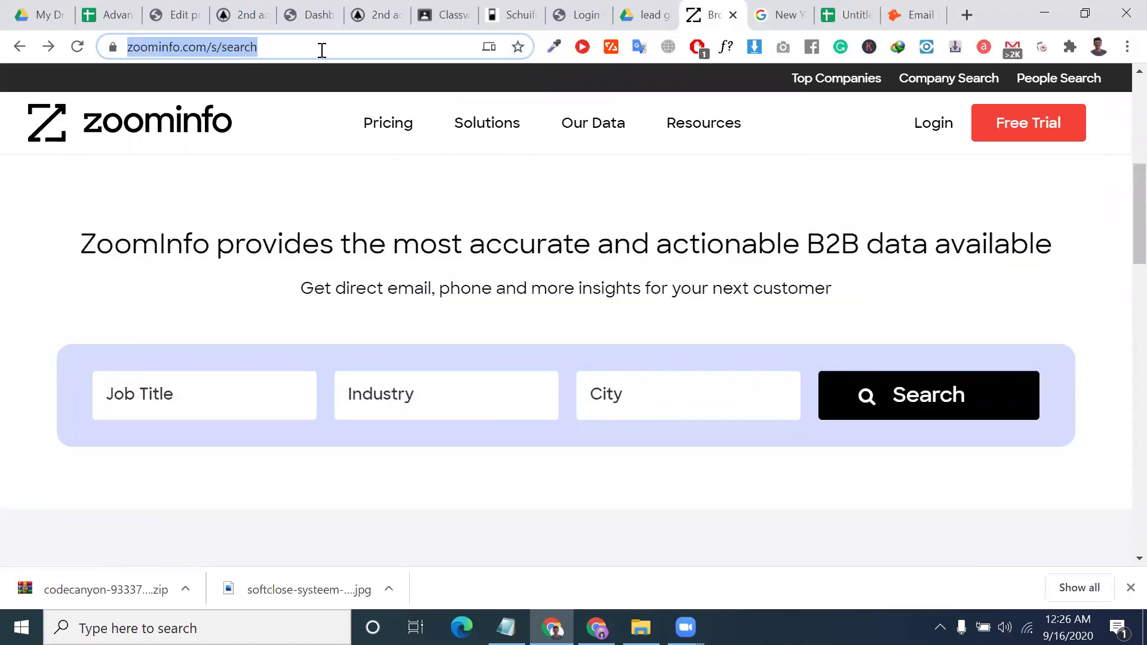
double_click(366, 47)
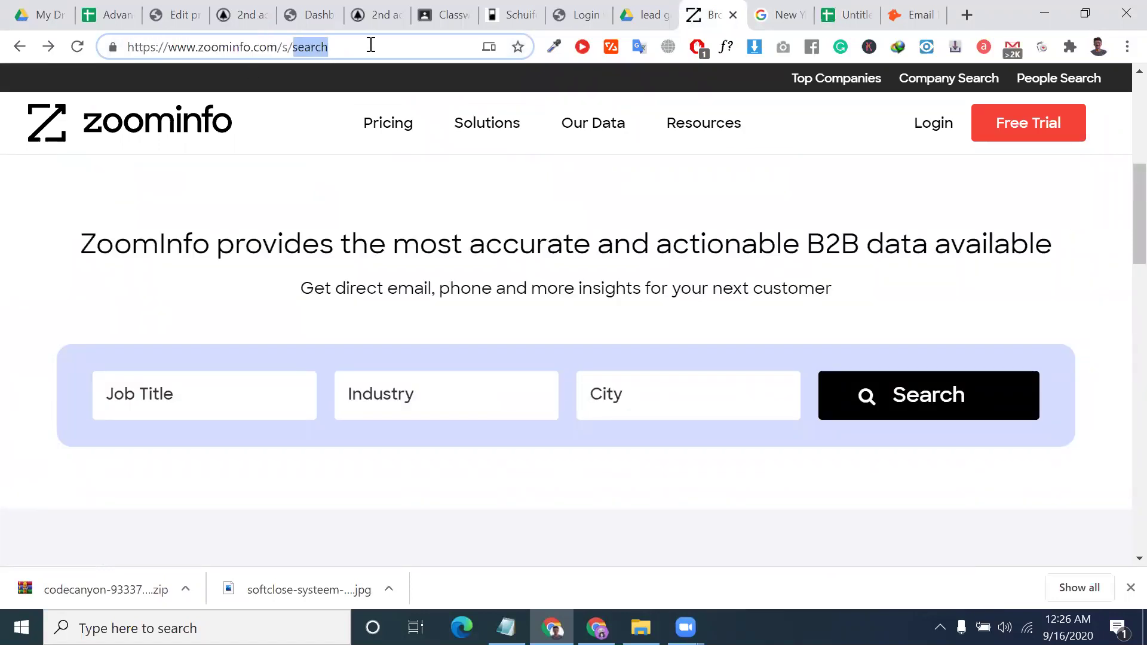
left_click(370, 46)
double_click(370, 45)
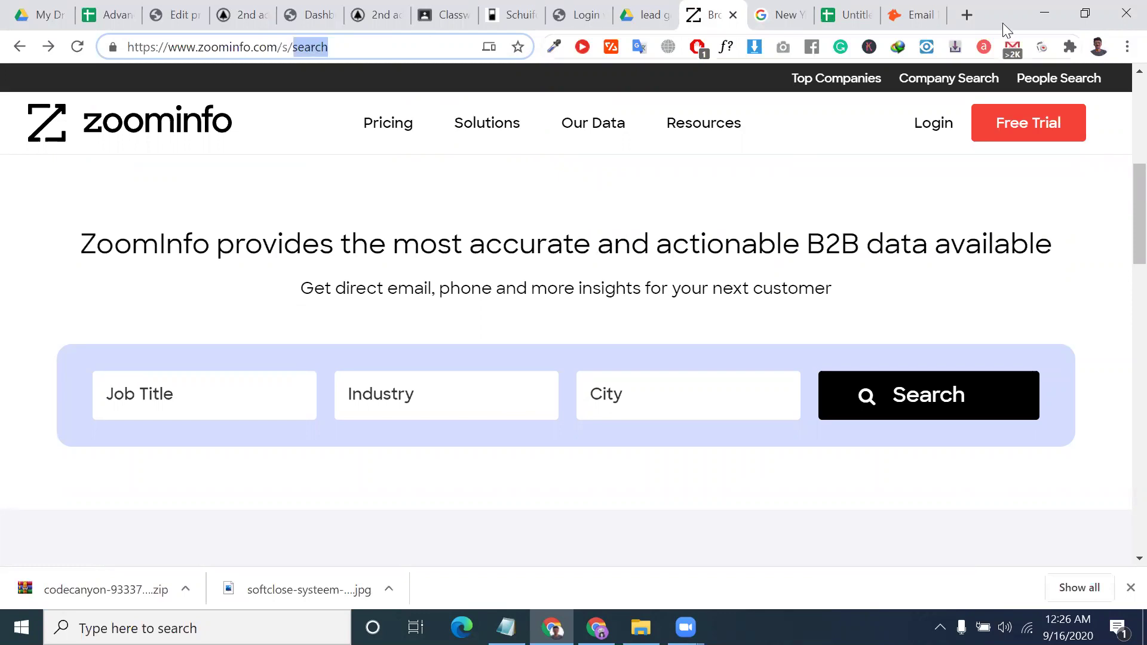
left_click(920, 15)
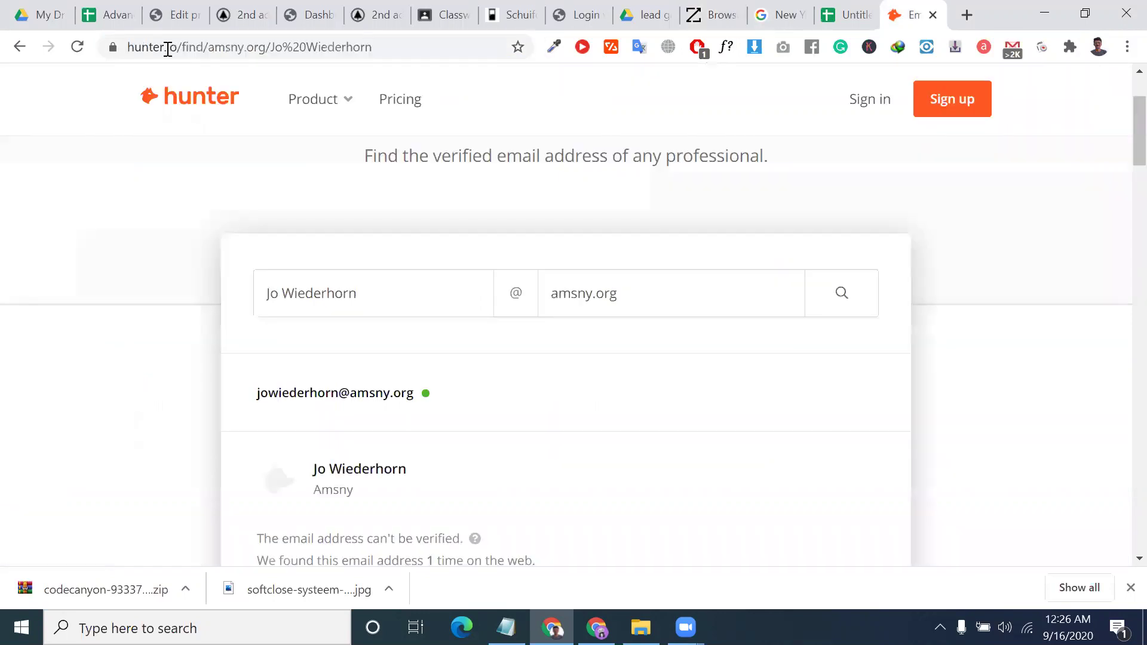
double_click(168, 49)
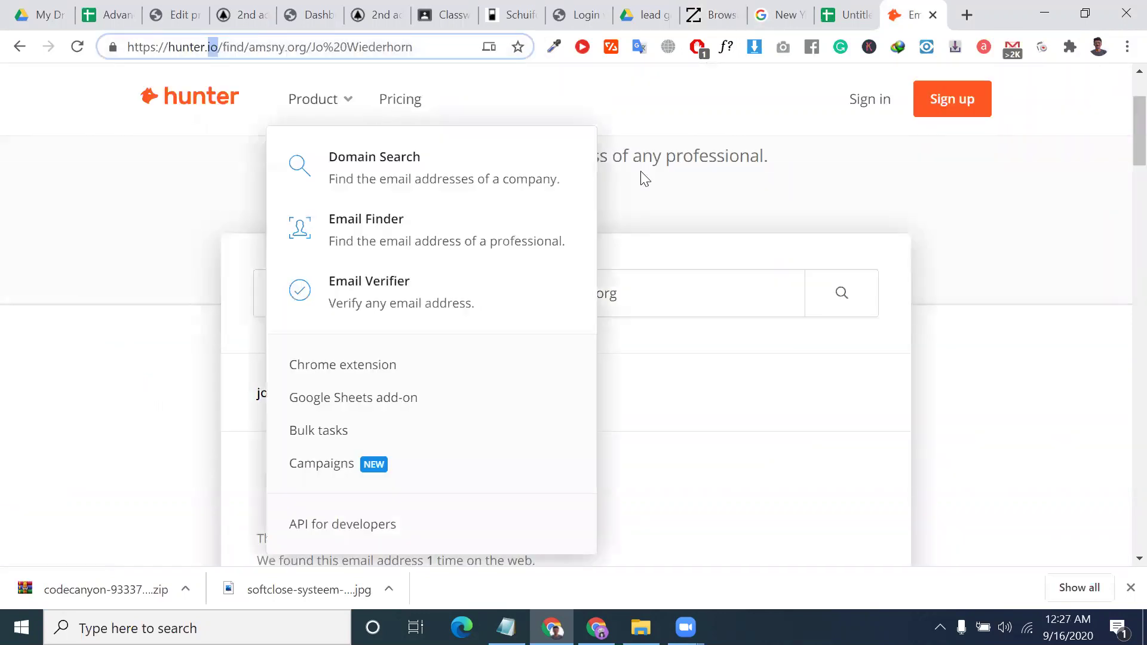
View the Browsec VPN extension and look through the browser's list of installed extensions from a new tab.
left_click(667, 48)
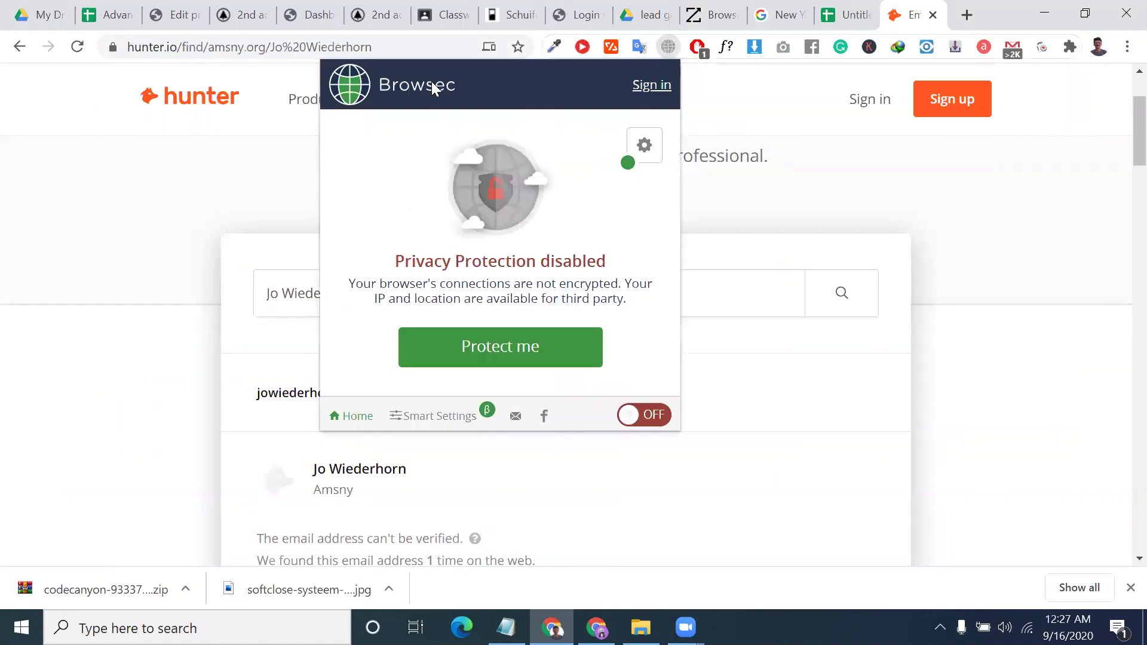
left_click(964, 14)
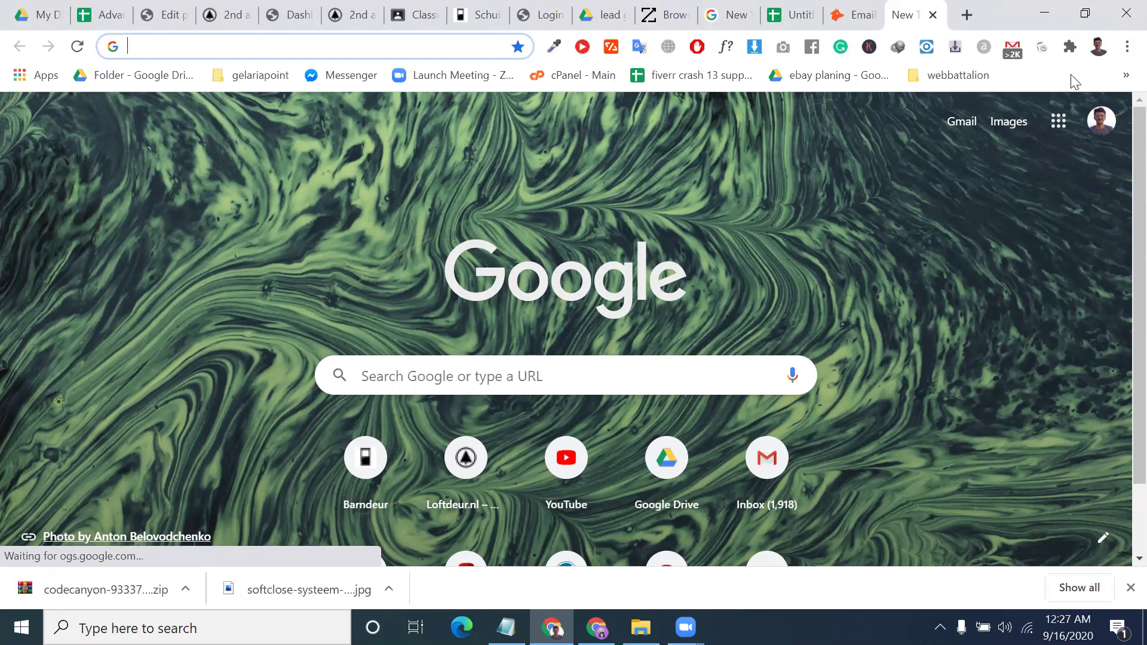
scroll(956, 347, "down", 1)
scroll(956, 371, "down", 2)
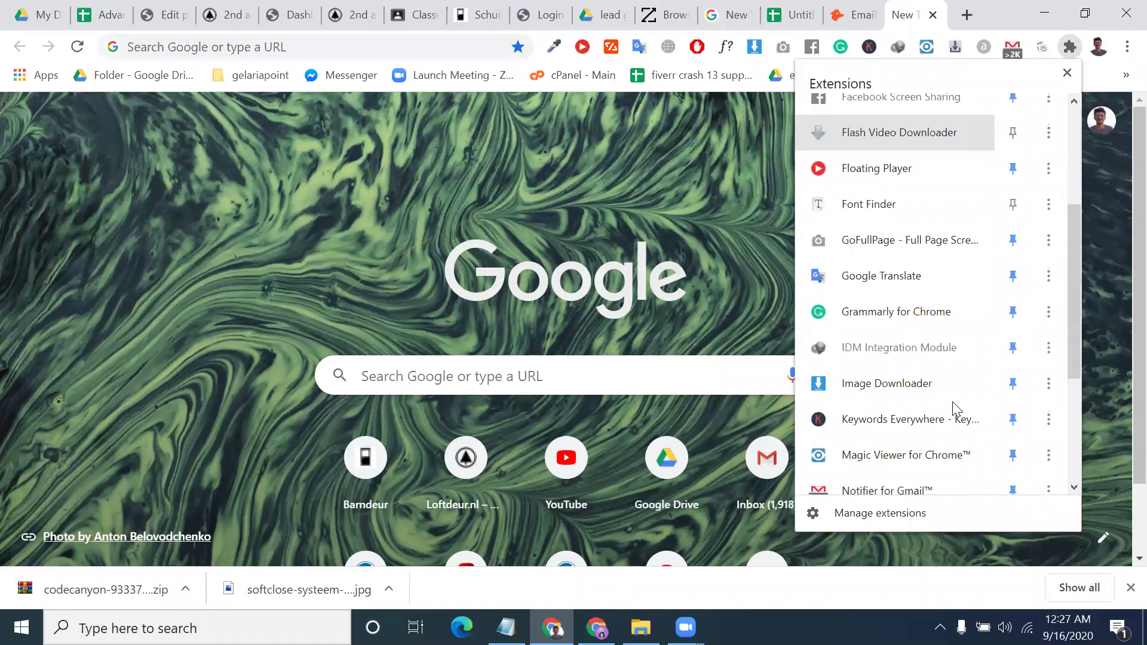
scroll(947, 454, "down", 3)
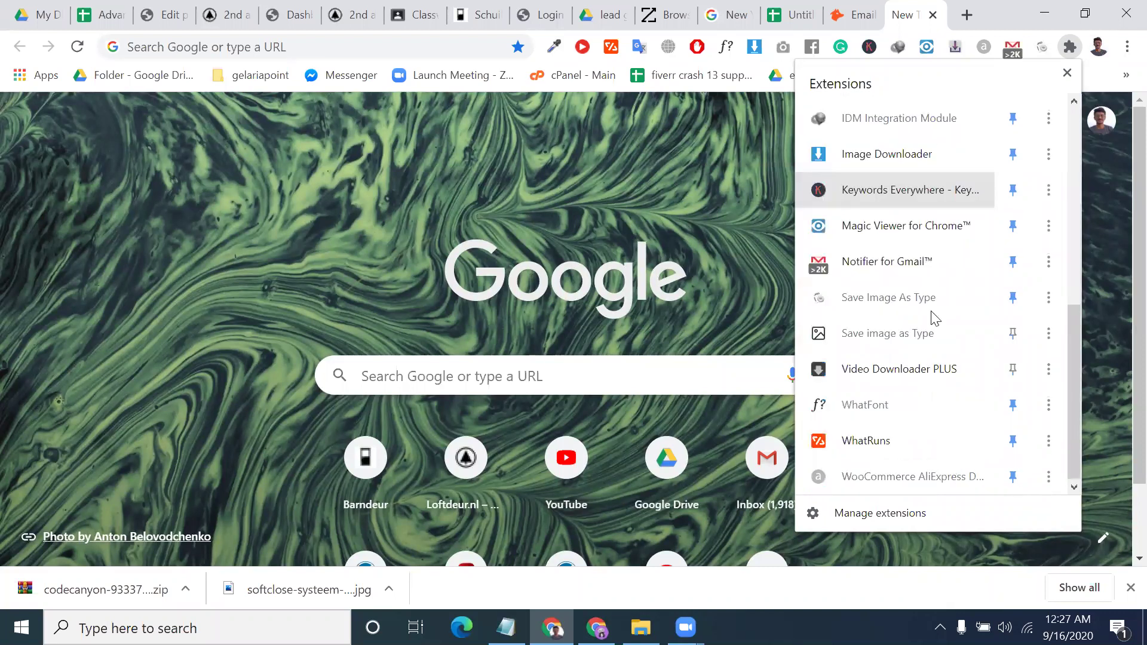
scroll(934, 314, "up", 2)
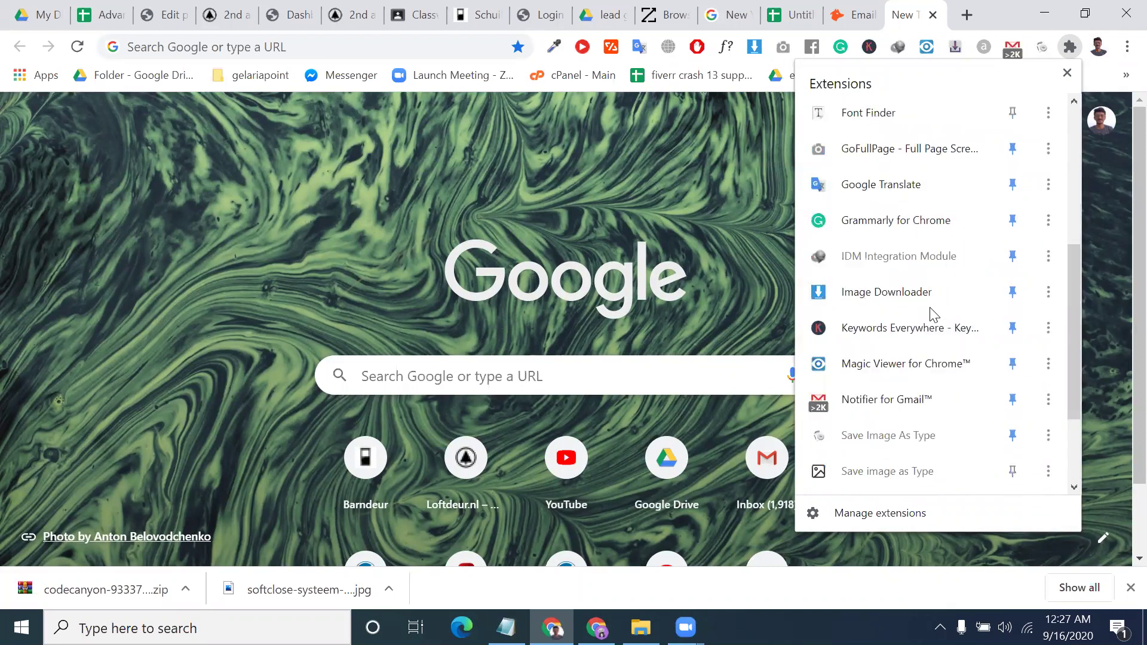
scroll(909, 235, "up", 5)
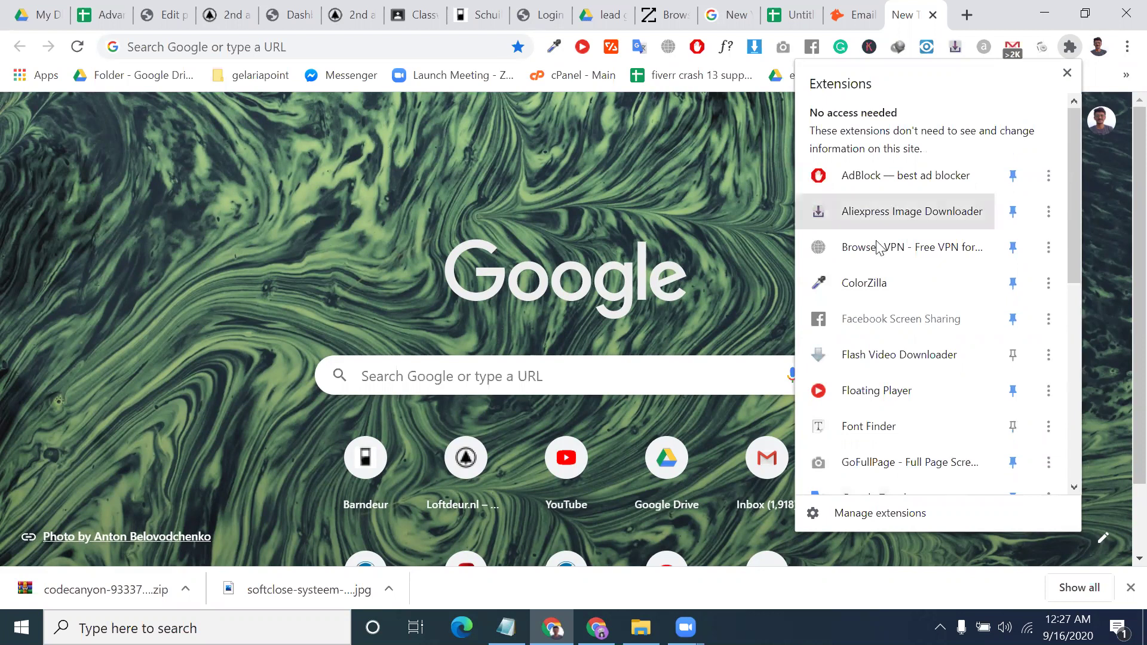
Search the web for a VPN extension and add SetupVPN - Lifetime Free VPN to Chrome from the Chrome Web Store.
left_click(414, 46)
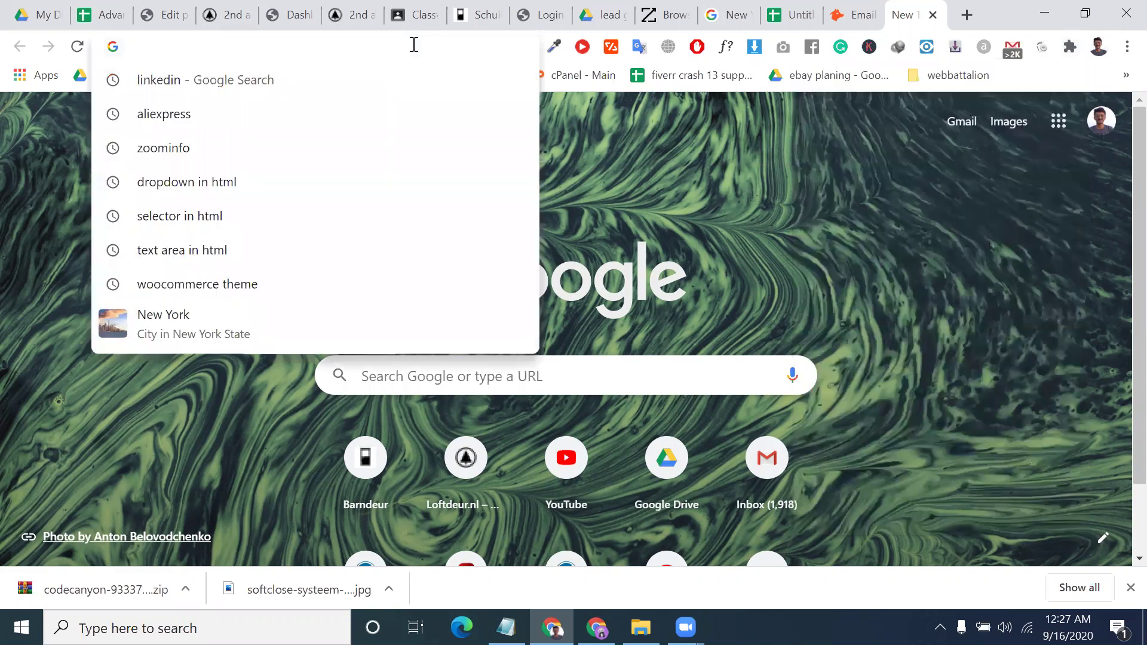
type("vpn ex")
key("Return")
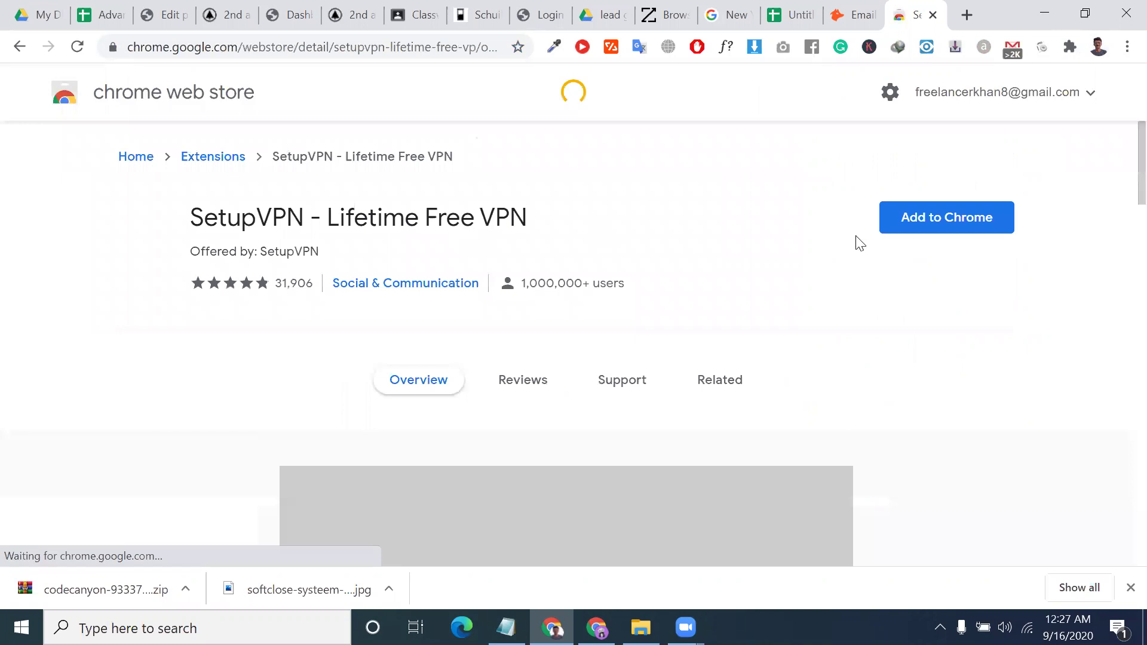
left_click(933, 226)
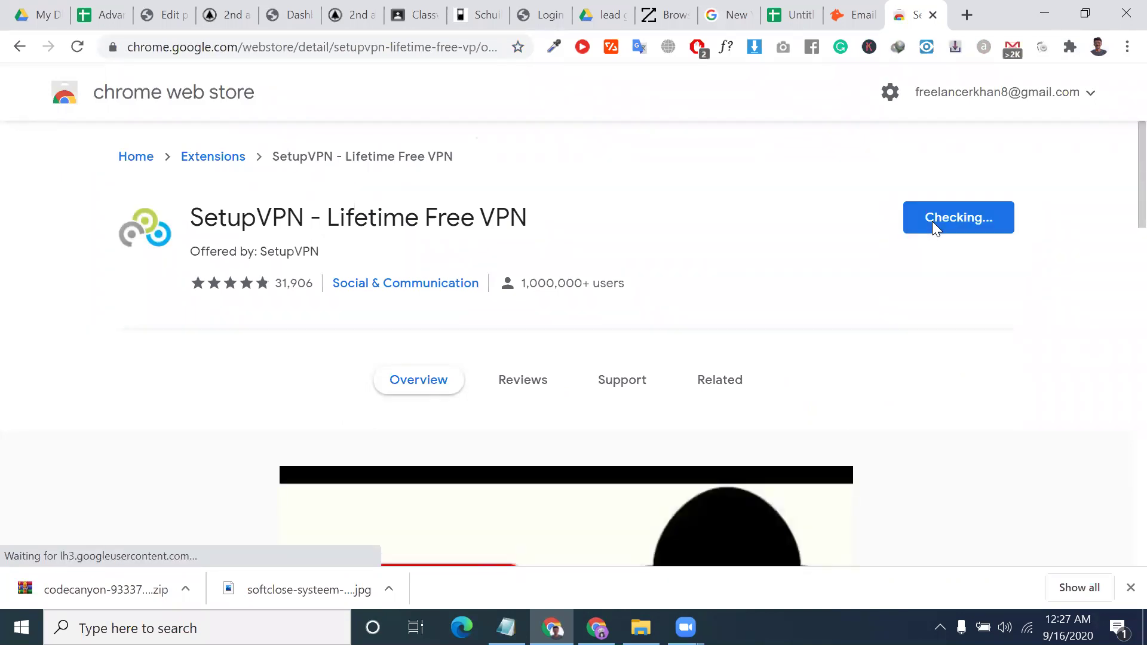
left_click(615, 250)
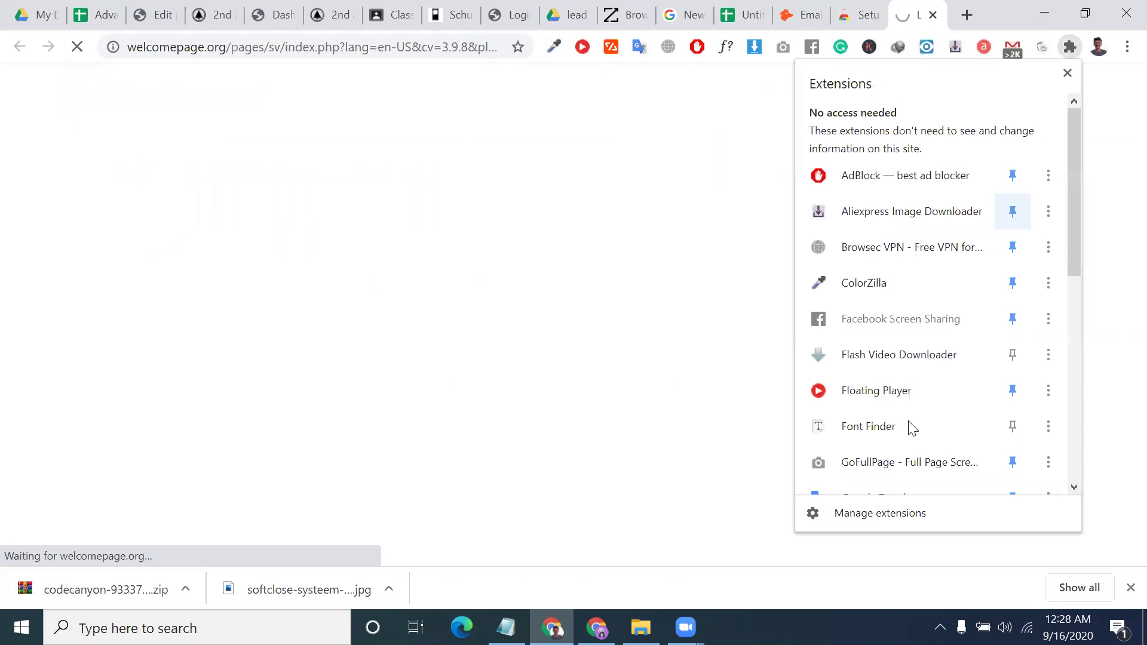
Pin the SetupVPN - Lifetime Free VPN extension to the browser toolbar.
scroll(911, 429, "down", 5)
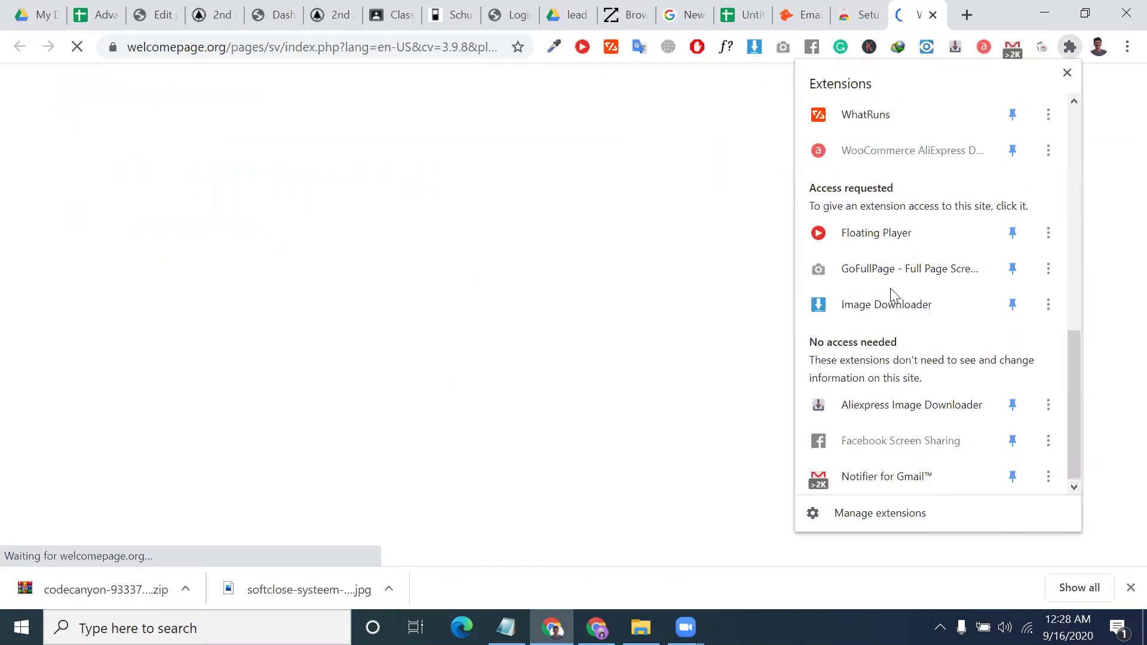
scroll(890, 182, "up", 3)
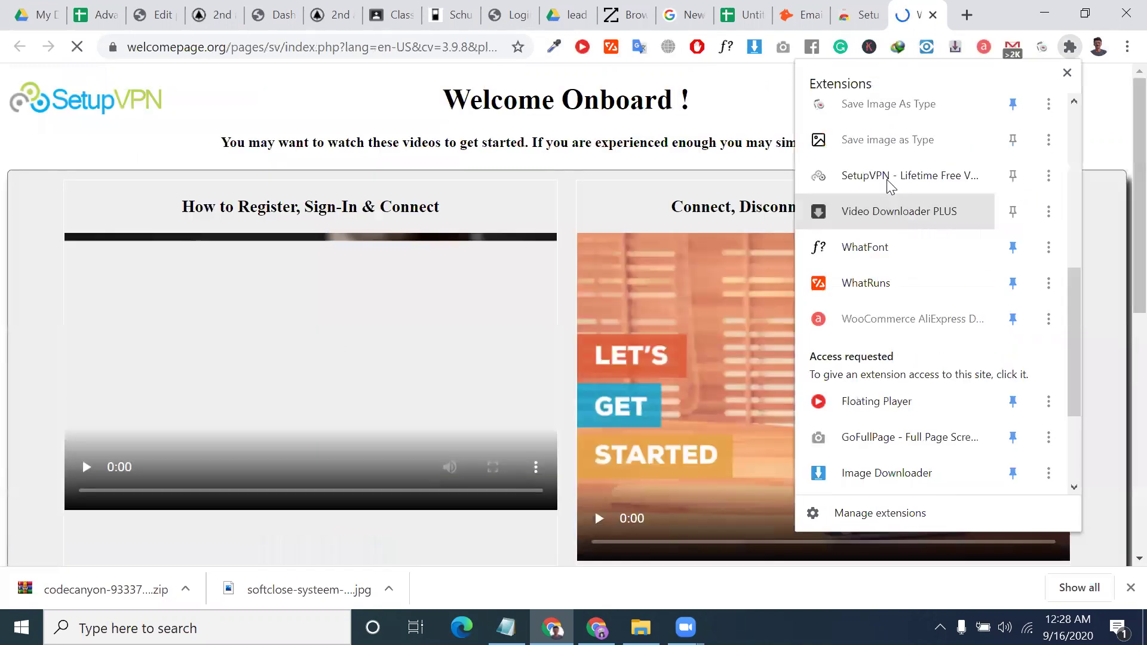
left_click(1012, 177)
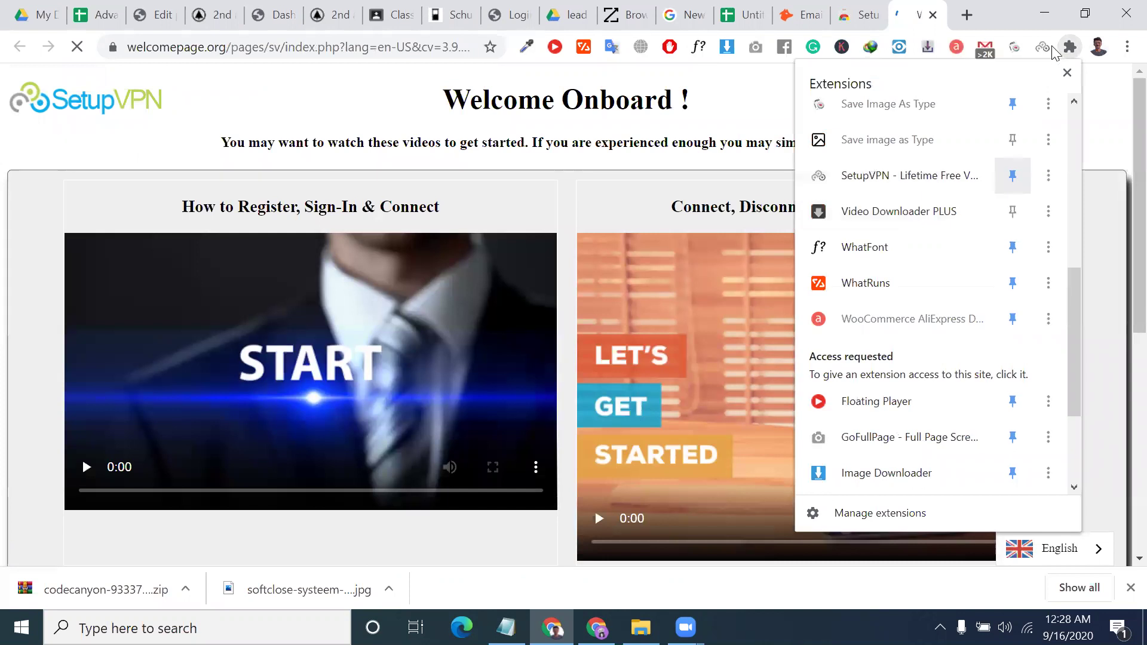
Open the SetupVPN extension and try to sign in with the account e-mail and password.
left_click(1051, 47)
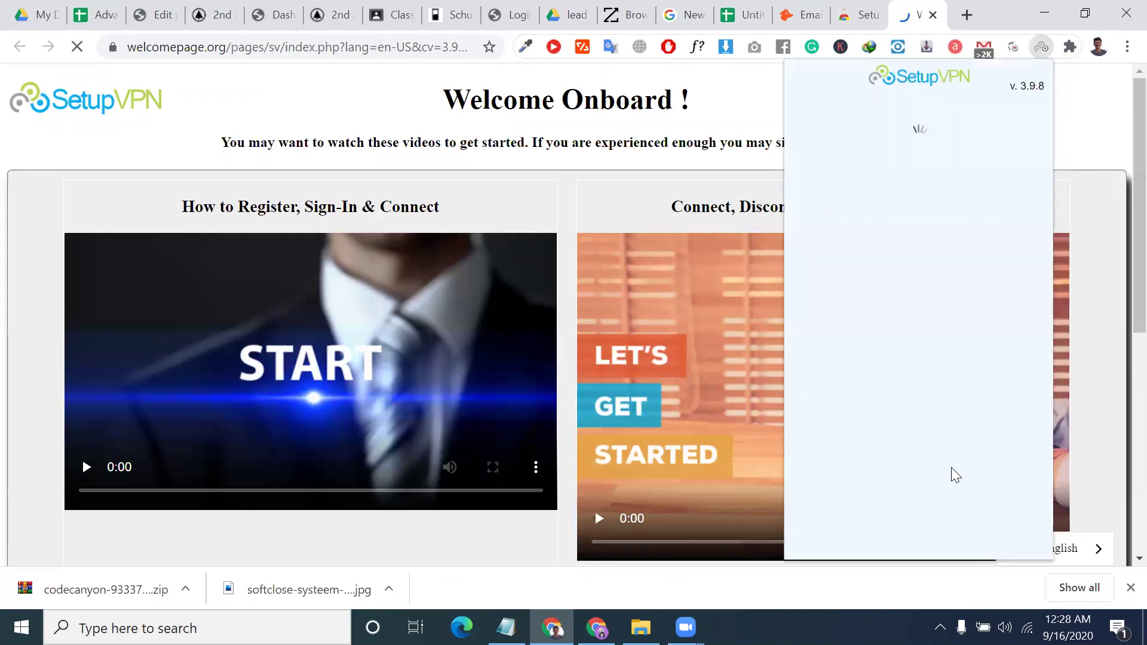
left_click(945, 130)
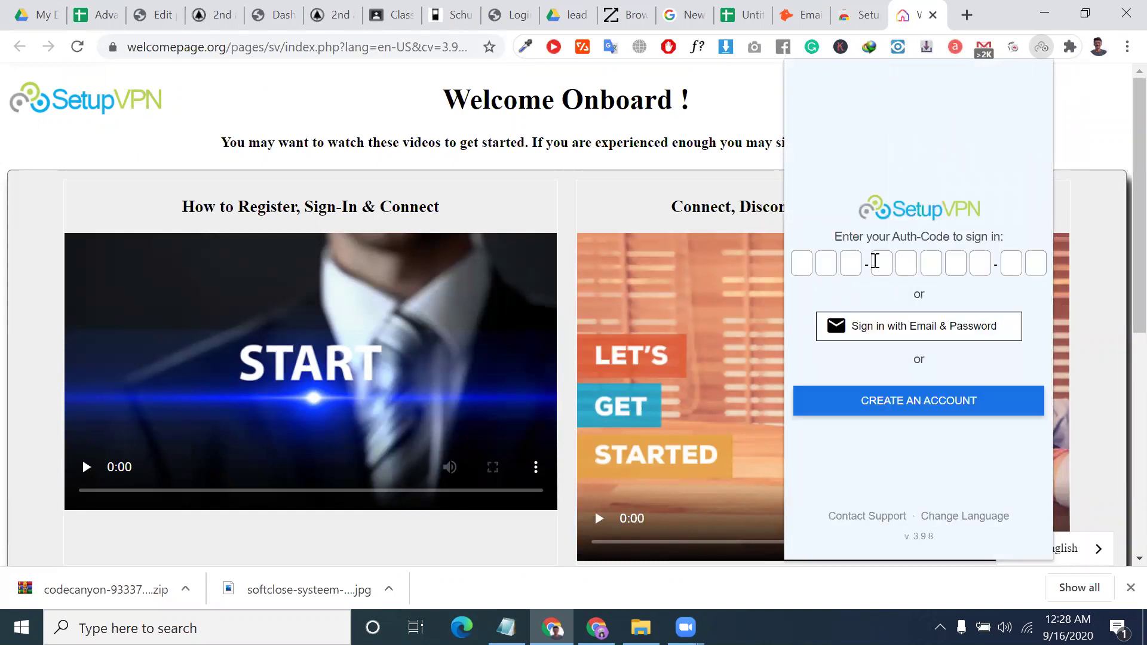
left_click(857, 259)
left_click(911, 332)
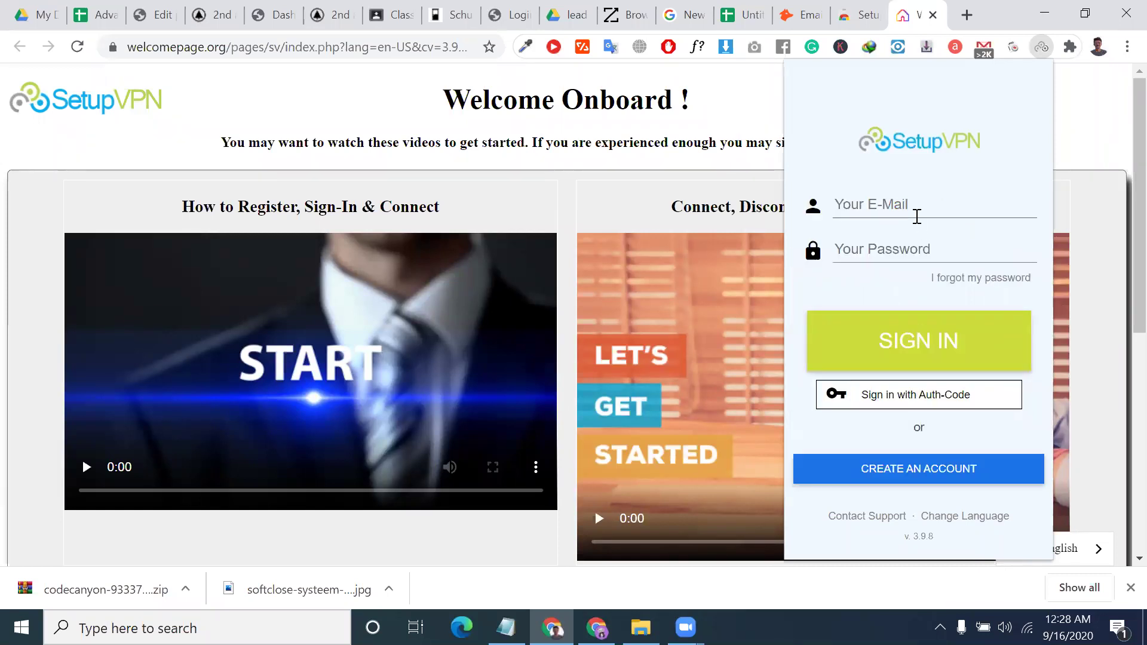
left_click(917, 217)
left_click(921, 251)
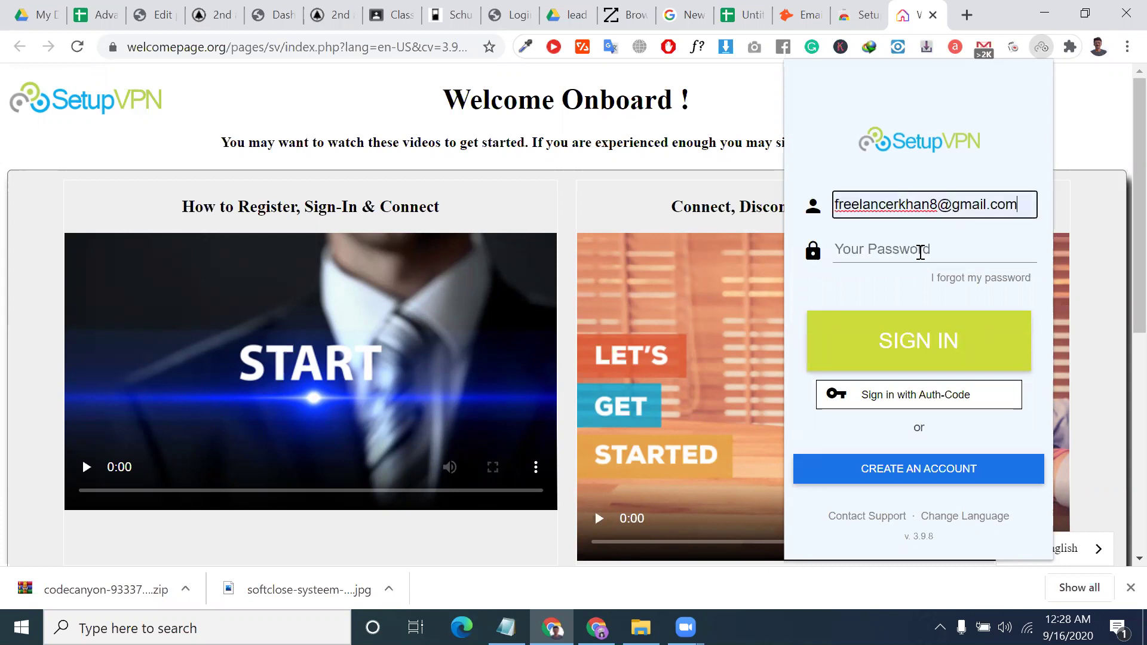
left_click(921, 251)
type("•")
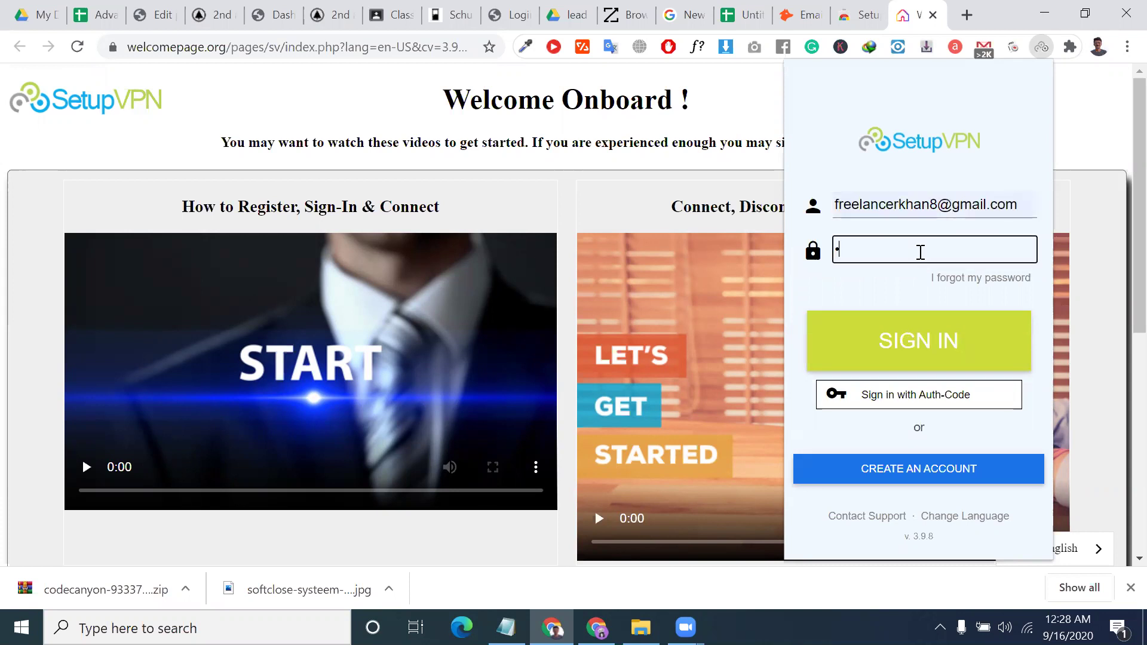
type("•••••••")
left_click(959, 357)
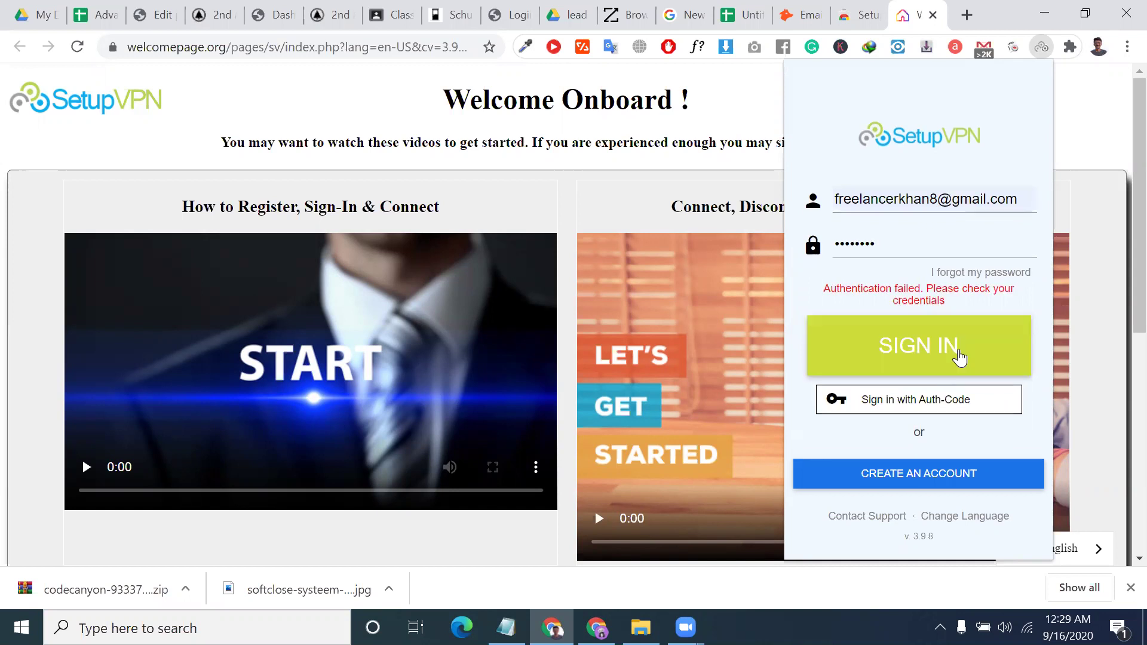
Register a new SetupVPN account, accepting the Privacy Policy, Terms and Conditions and License Agreement.
left_click(942, 411)
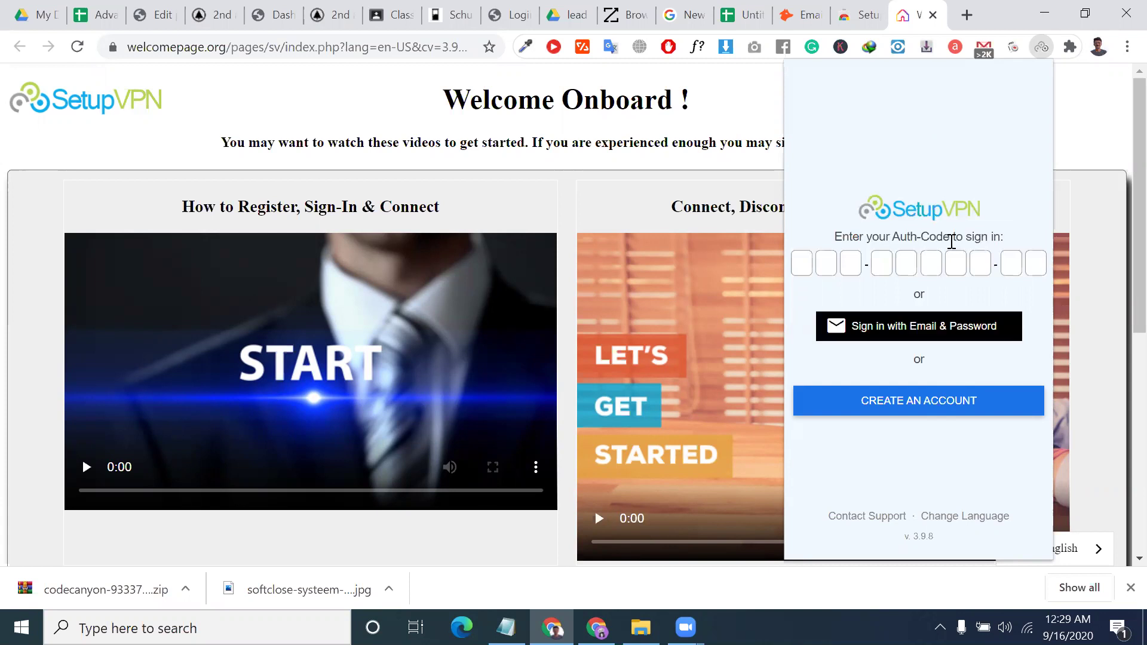
left_click(957, 271)
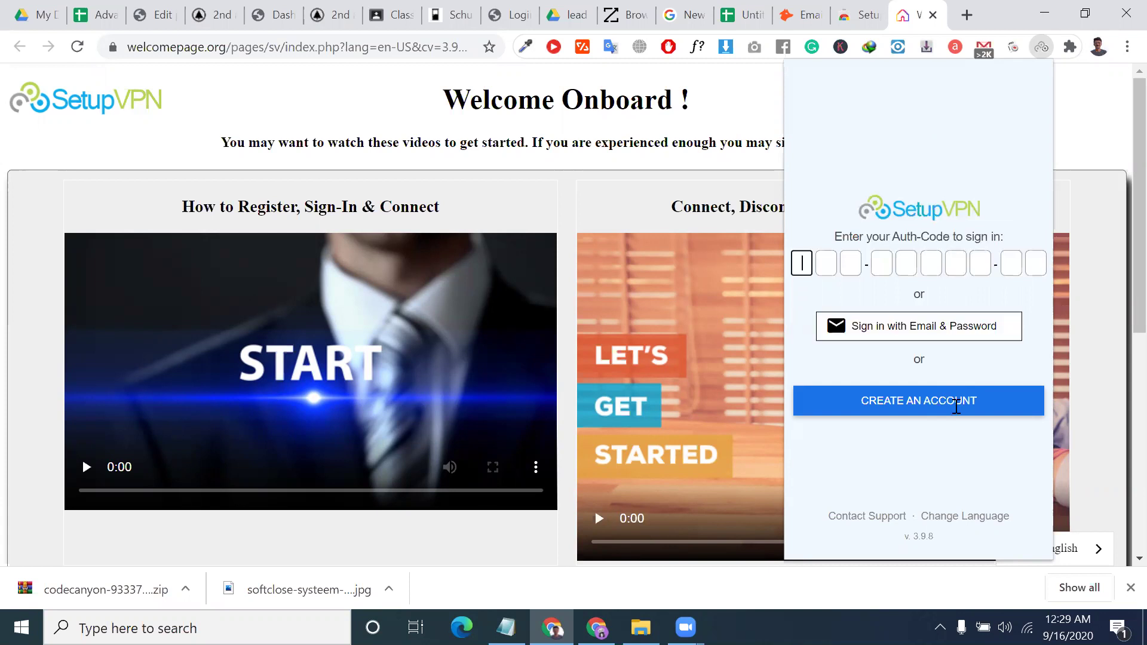
left_click(956, 415)
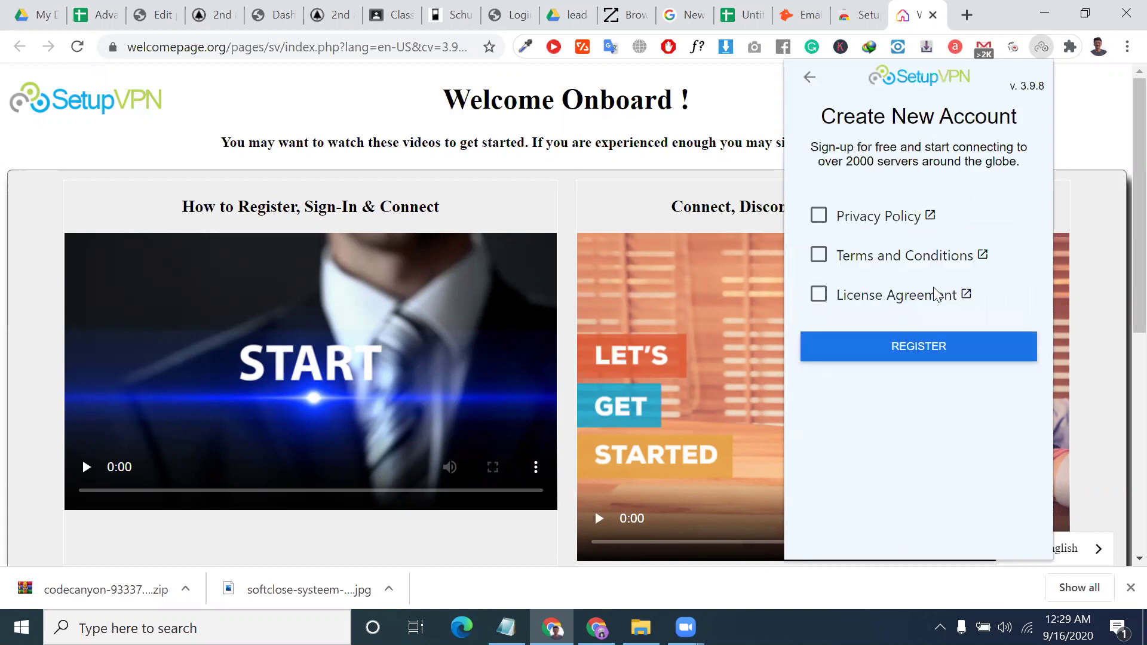
left_click(818, 215)
left_click(818, 255)
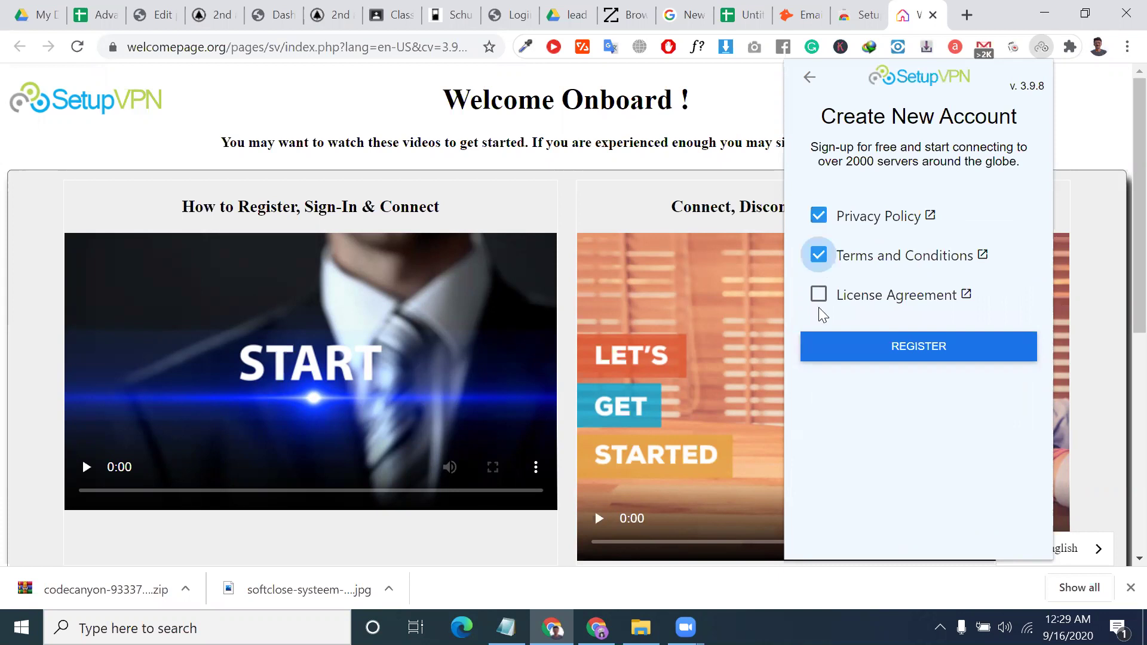
left_click(888, 354)
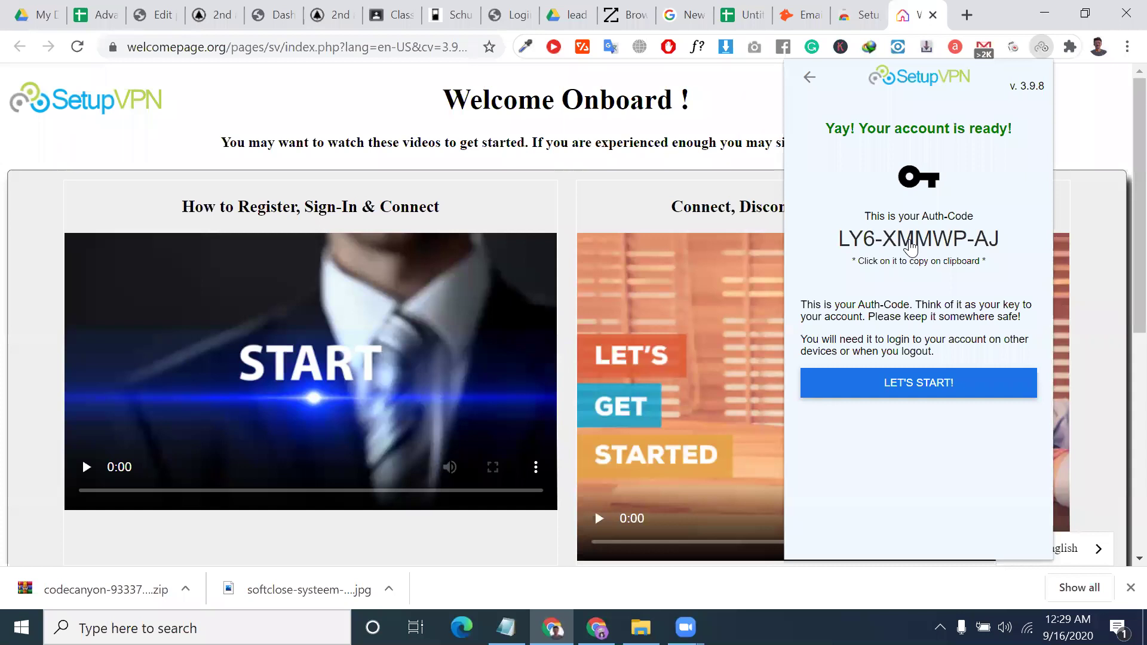
Copy the new account's Auth-Code, start using SetupVPN, and keep the code in the Notepad notes.
left_click(911, 245)
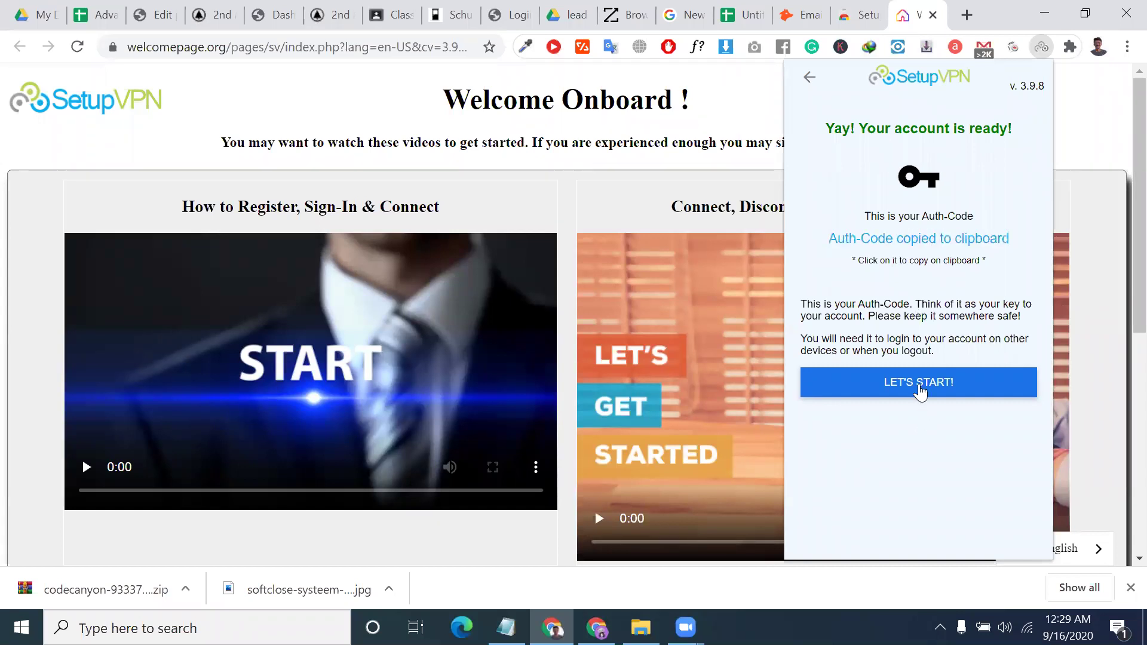
left_click(918, 385)
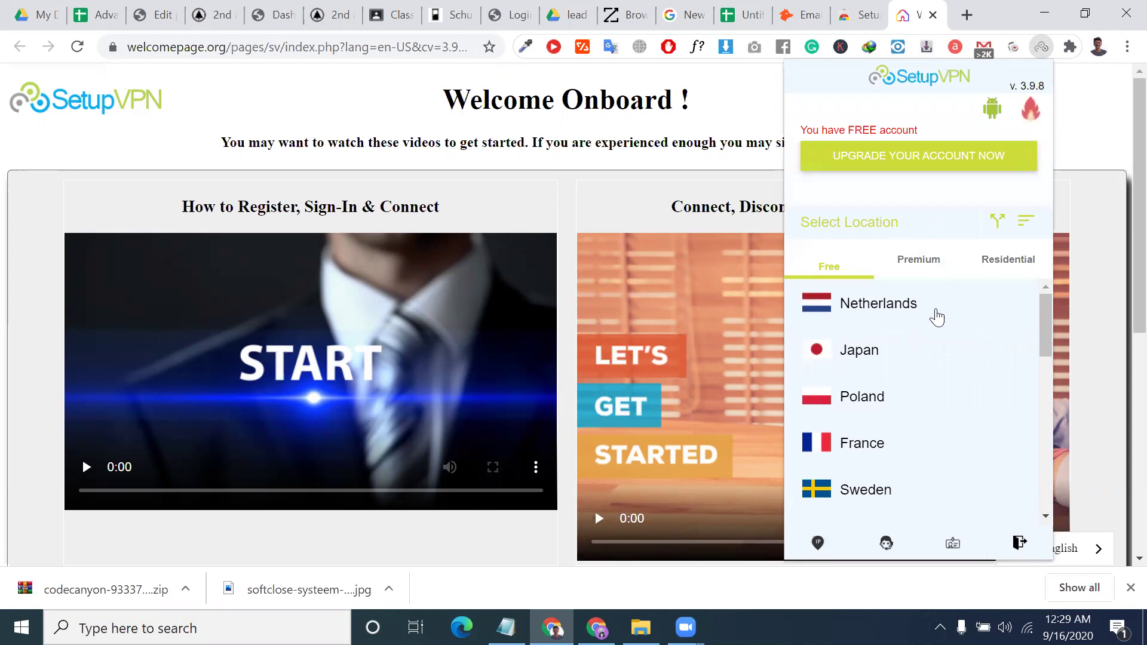
scroll(927, 378, "down", 3)
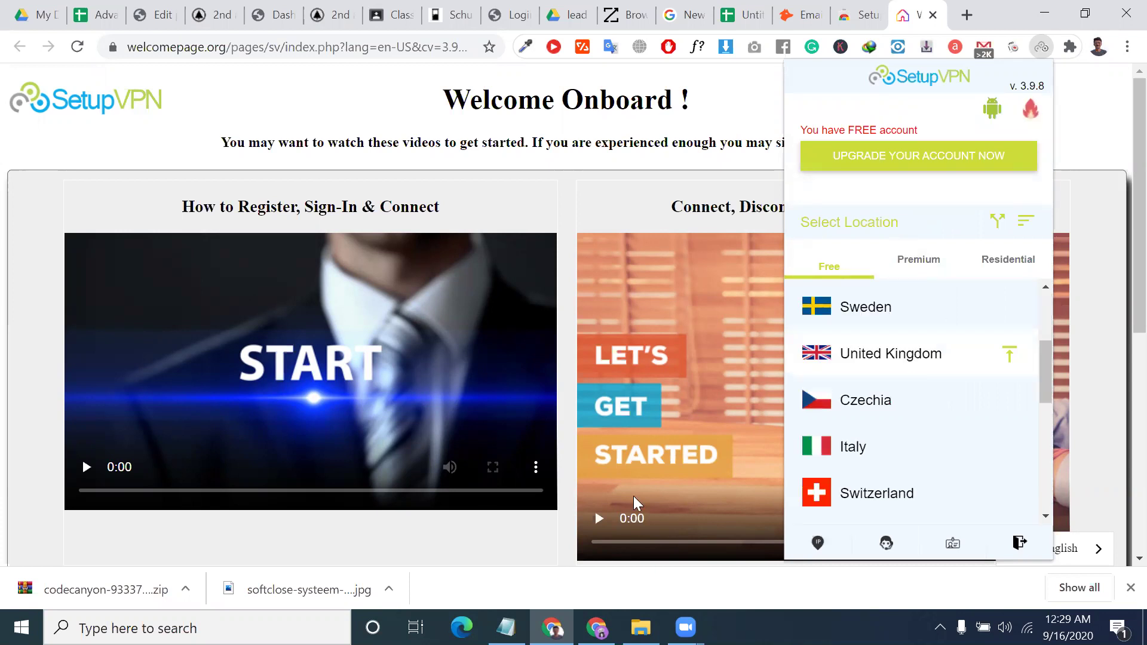
key("alt+Tab")
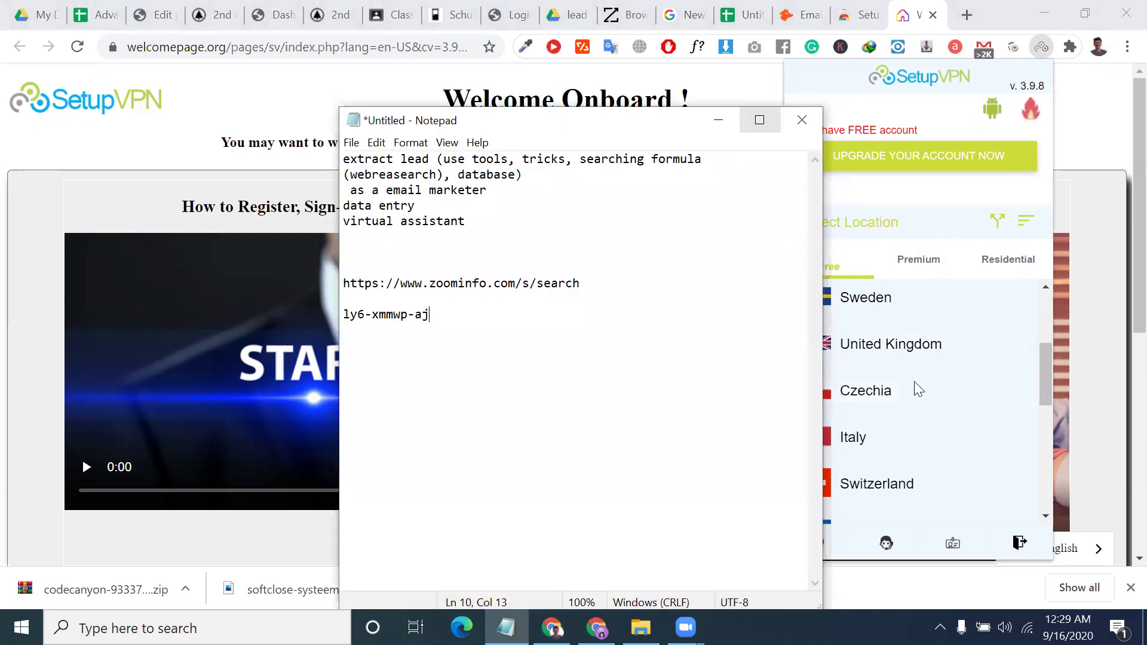
Return to the browser, reopen SetupVPN and look through its list of free server locations.
left_click(872, 233)
left_click(1042, 48)
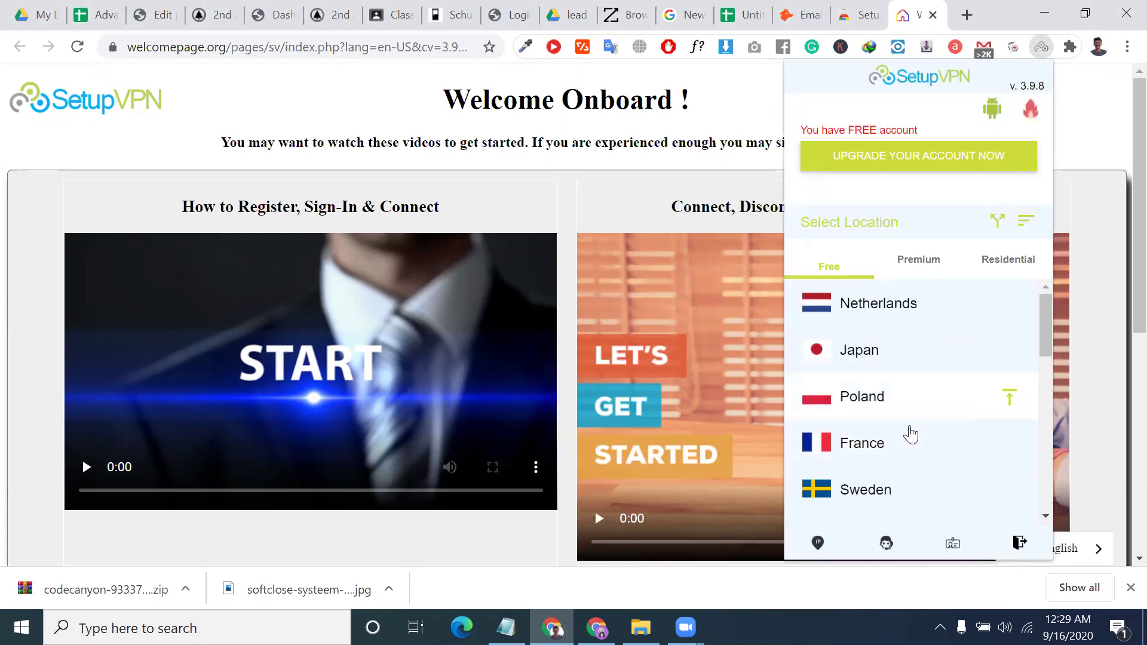
scroll(909, 461, "down", 5)
scroll(908, 472, "down", 5)
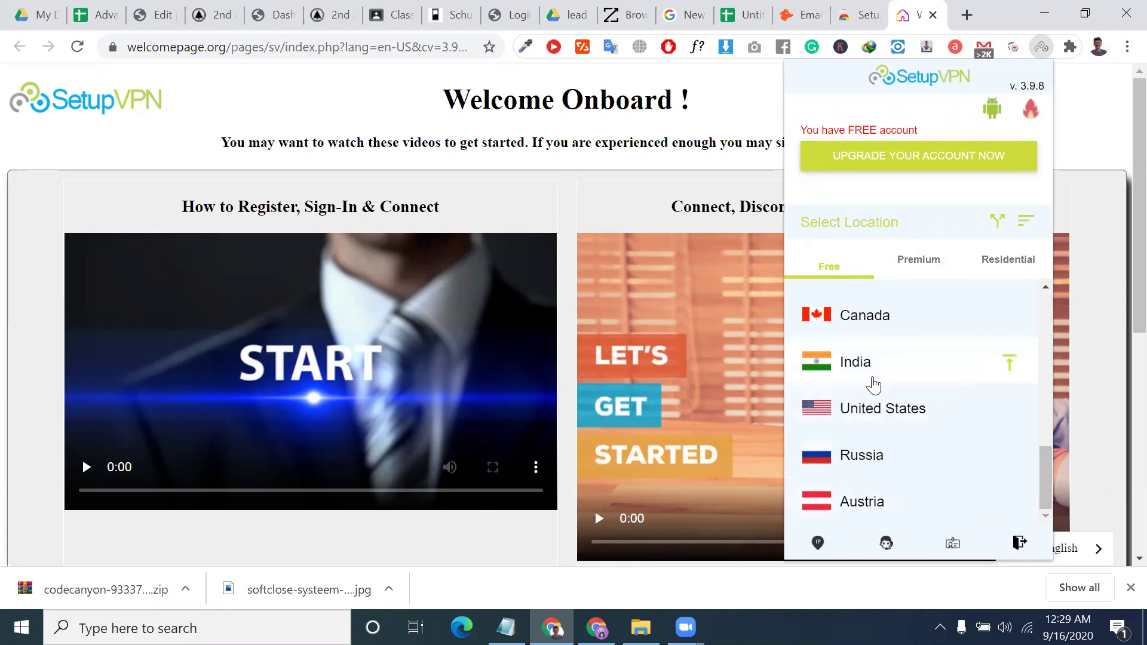
scroll(872, 386, "up", 1)
scroll(869, 371, "up", 1)
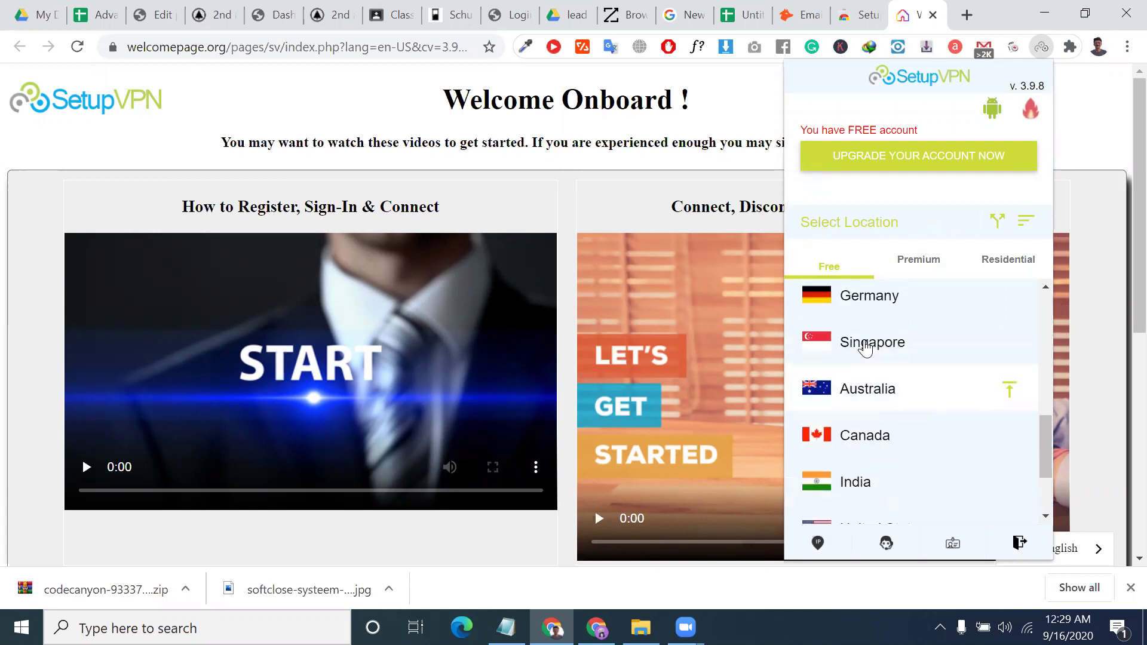
scroll(865, 348, "up", 1)
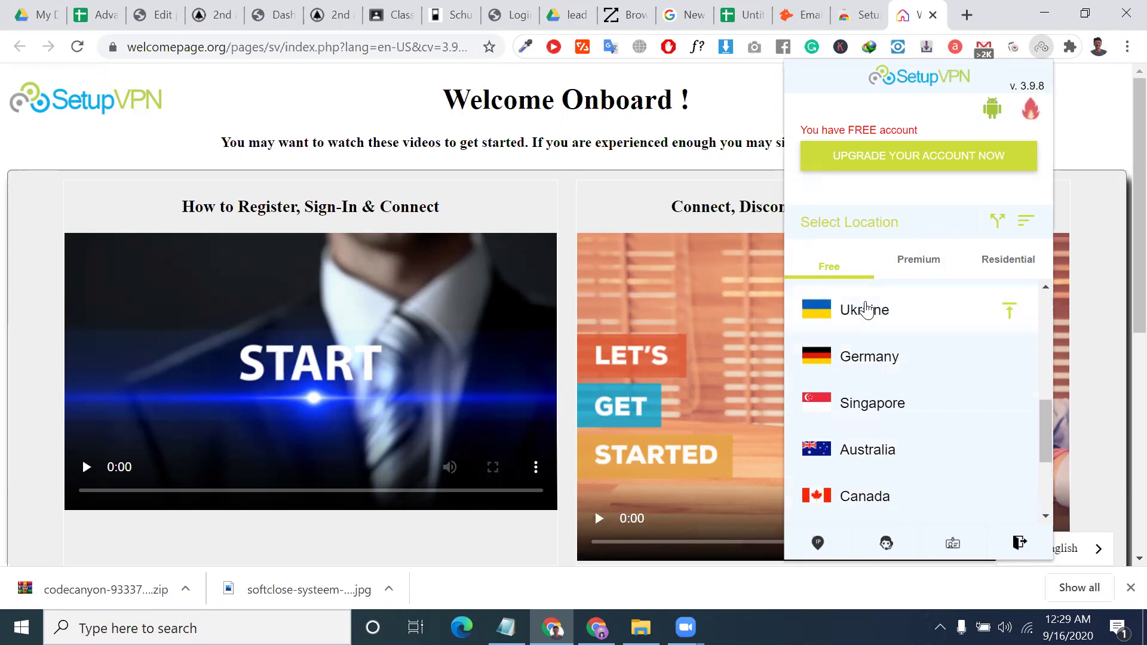
scroll(876, 359, "up", 2)
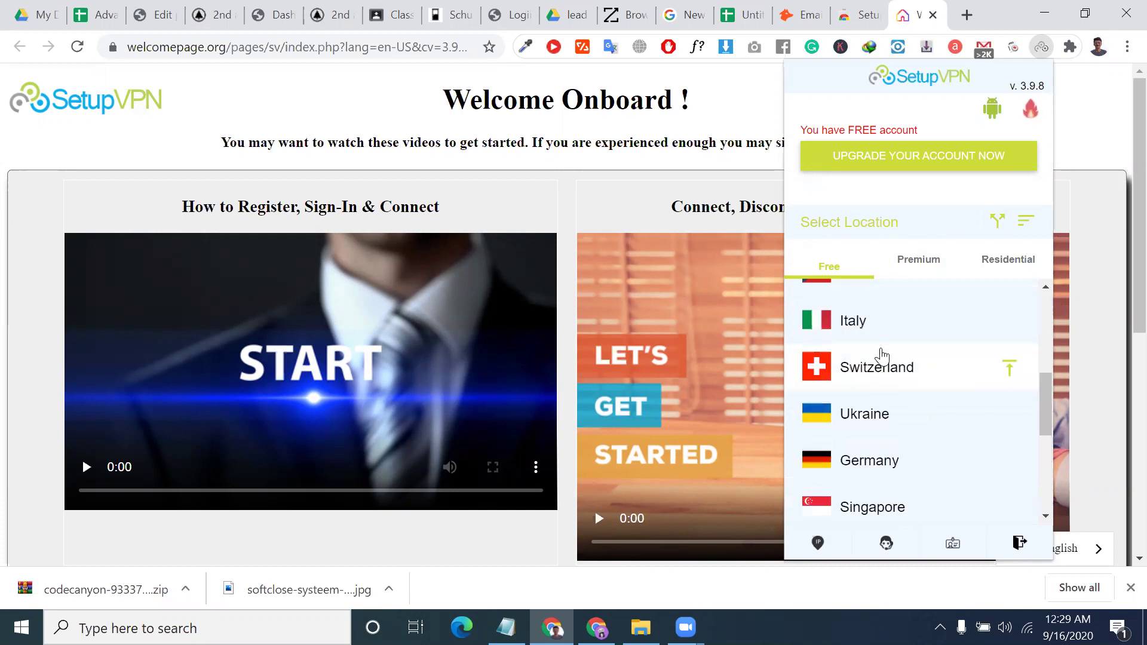
scroll(884, 375, "up", 3)
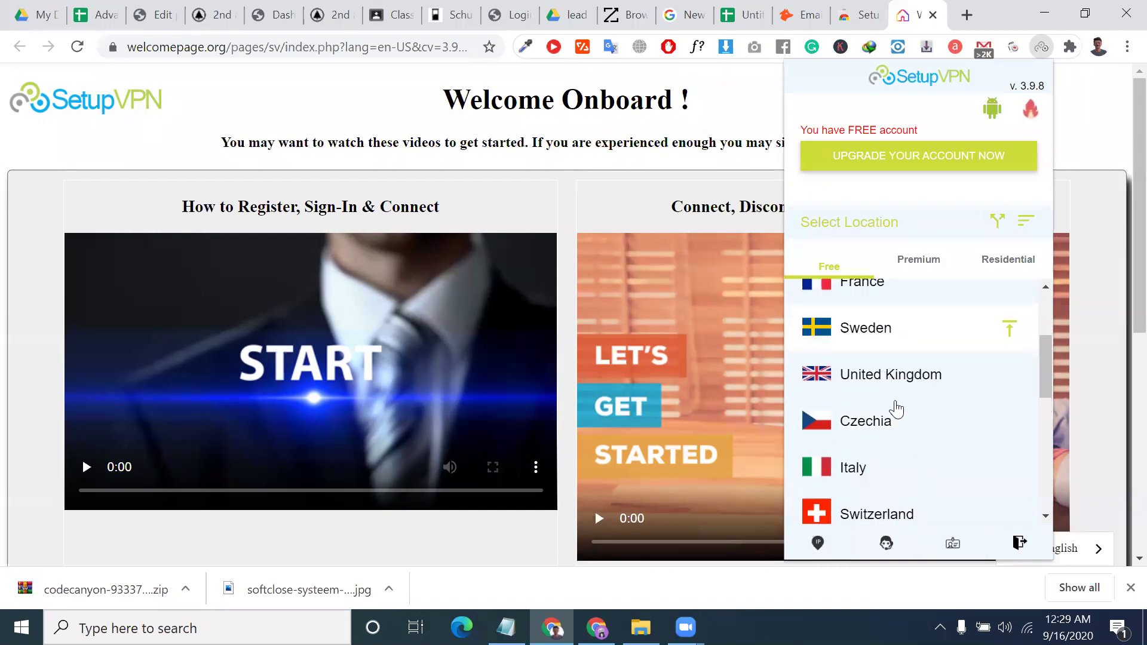
scroll(899, 357, "up", 2)
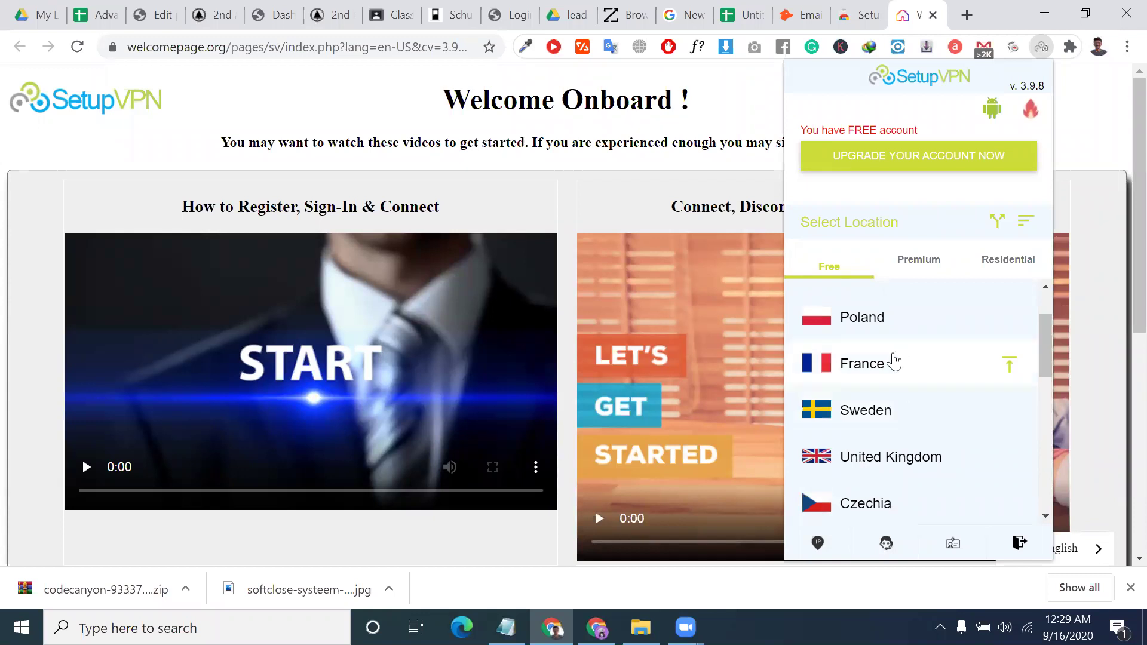
scroll(894, 360, "up", 2)
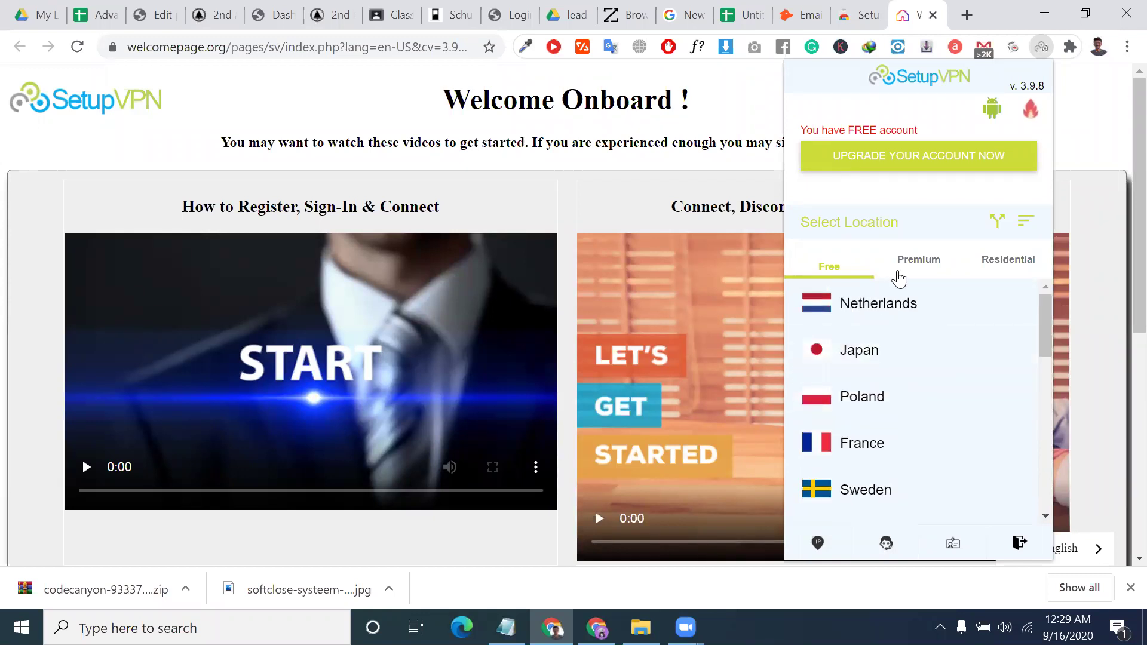
Look through SetupVPN's Residential server locations and return to the free ones.
left_click(998, 269)
scroll(942, 465, "down", 1)
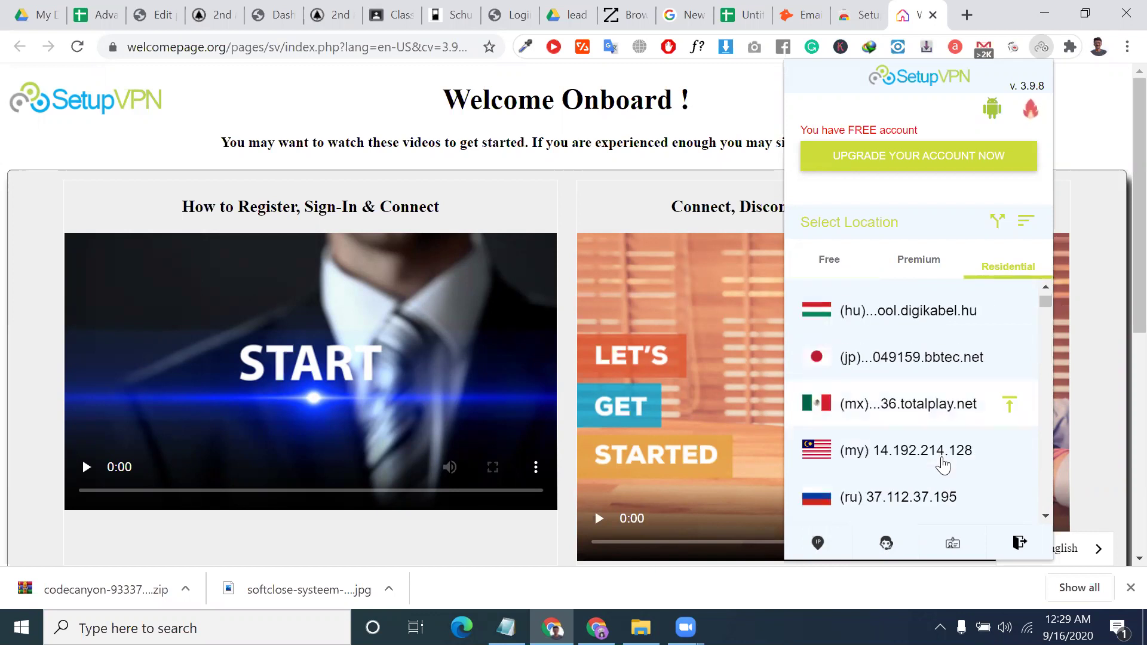
scroll(942, 465, "down", 10)
scroll(943, 466, "down", 10)
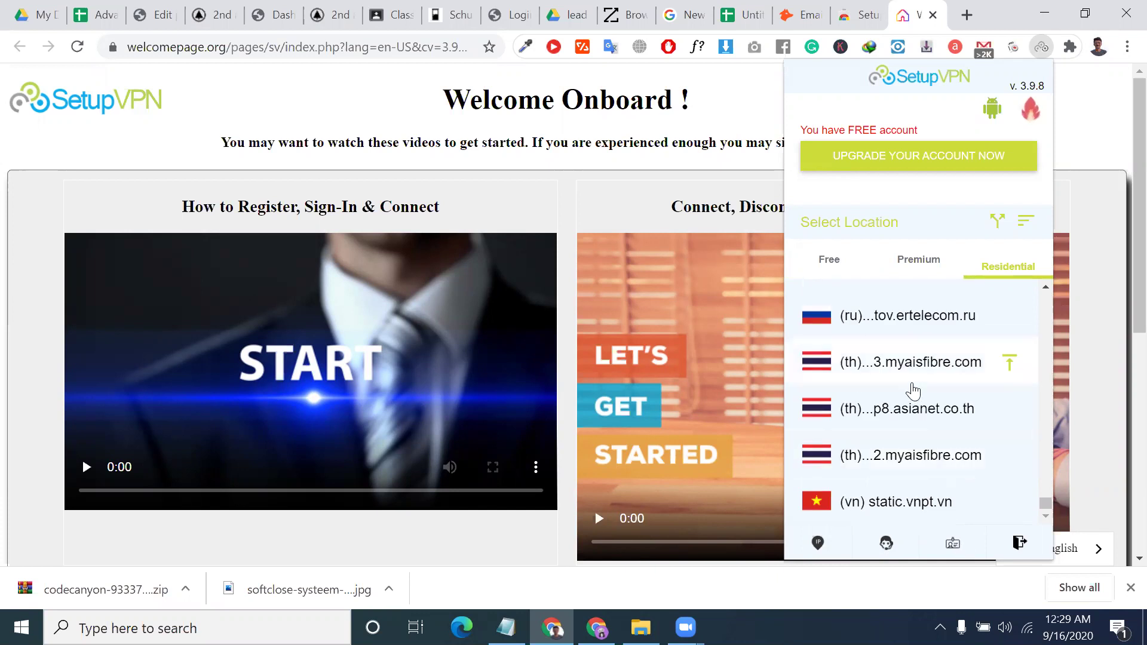
scroll(913, 392, "up", 5)
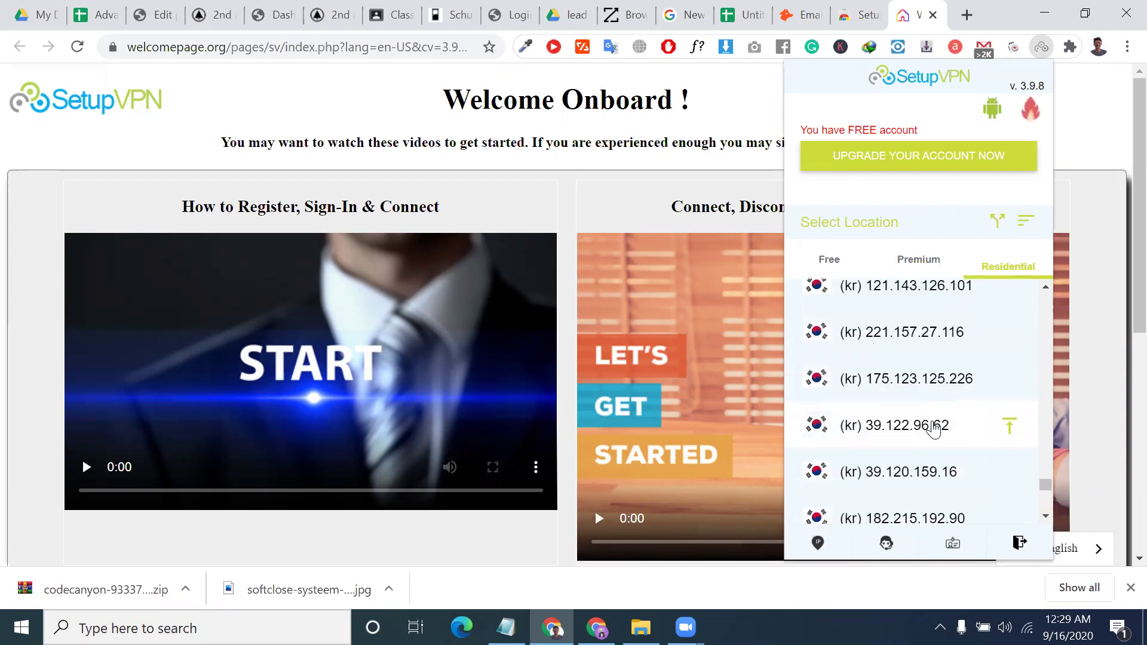
scroll(938, 359, "up", 3)
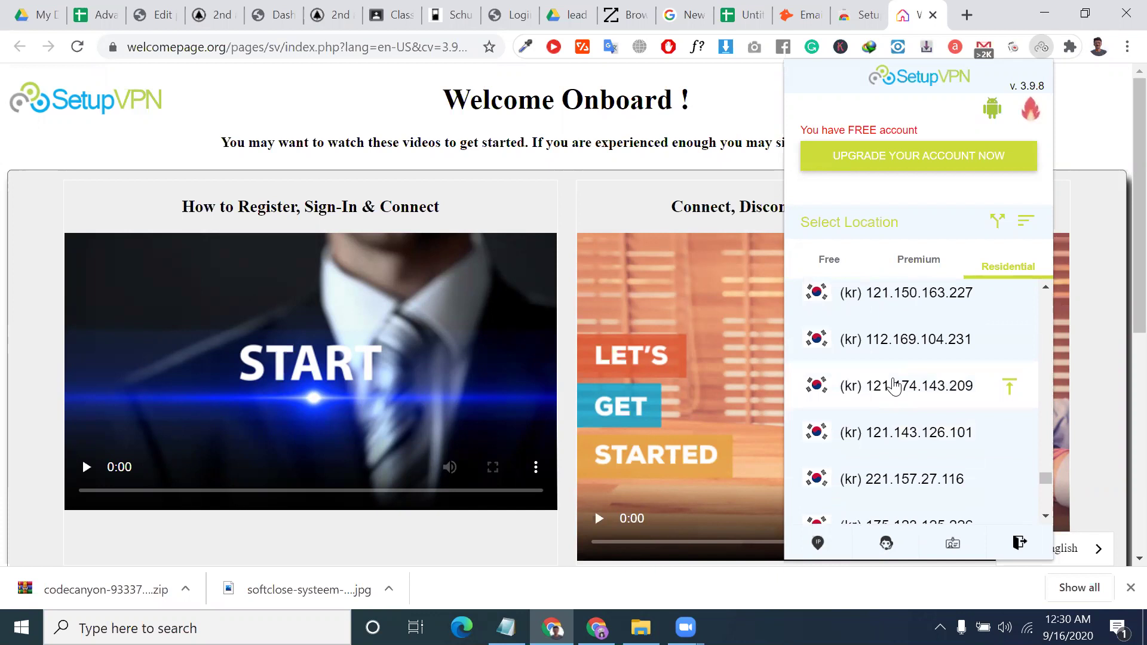
scroll(890, 387, "up", 4)
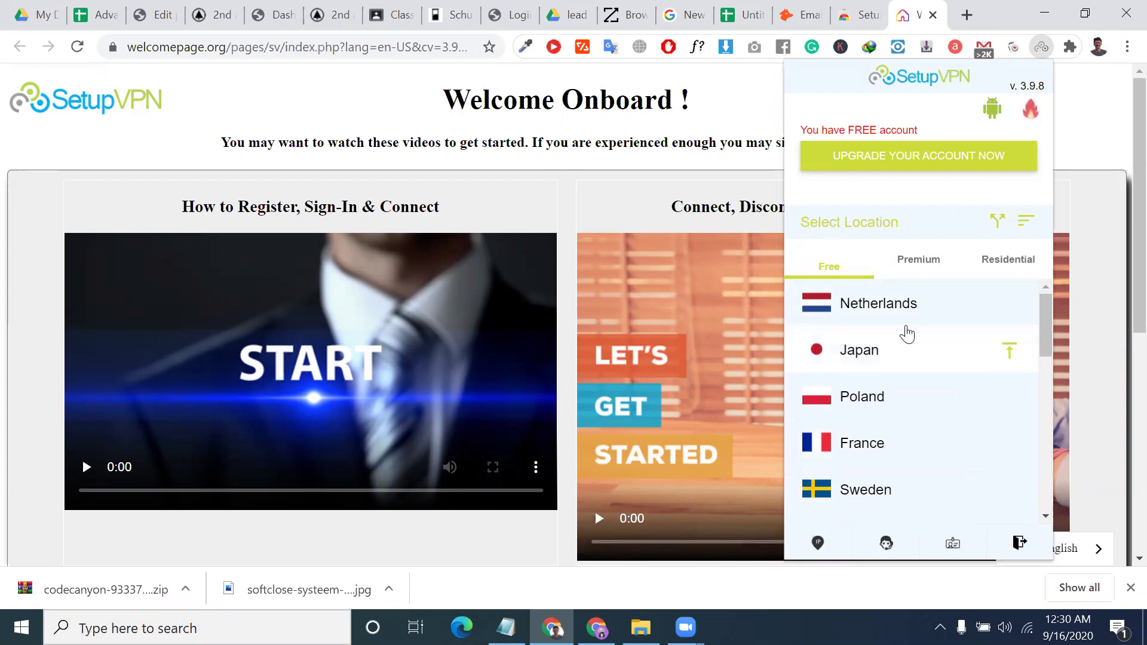
Review the free server locations again and show the Residential ones for comparison.
scroll(932, 510, "down", 5)
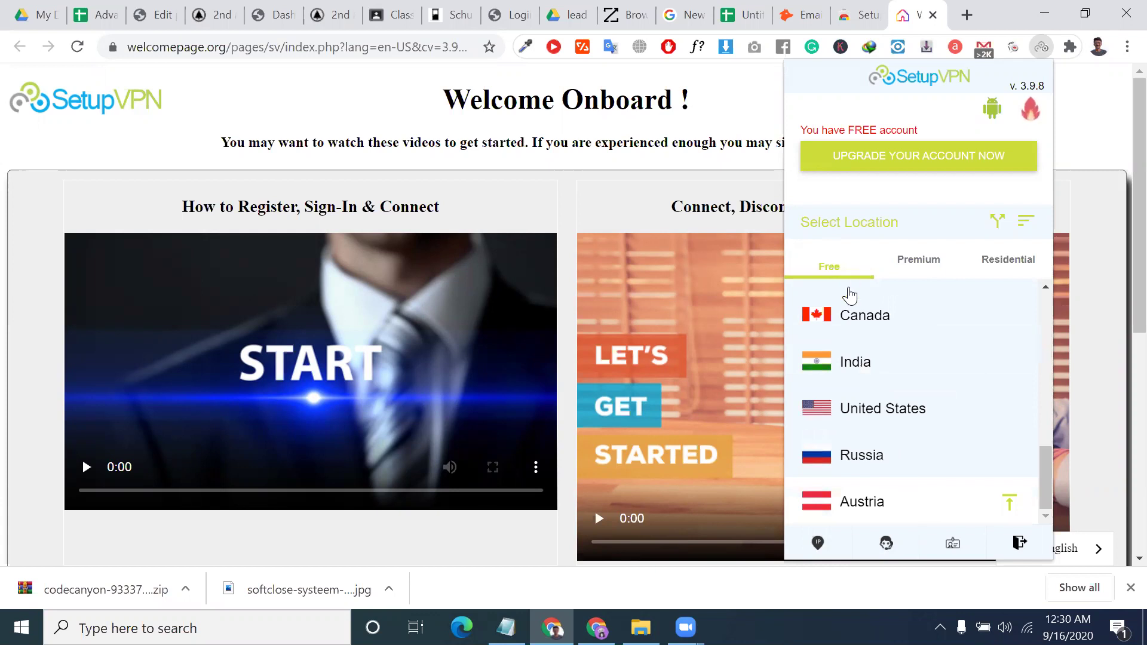
scroll(848, 304, "up", 5)
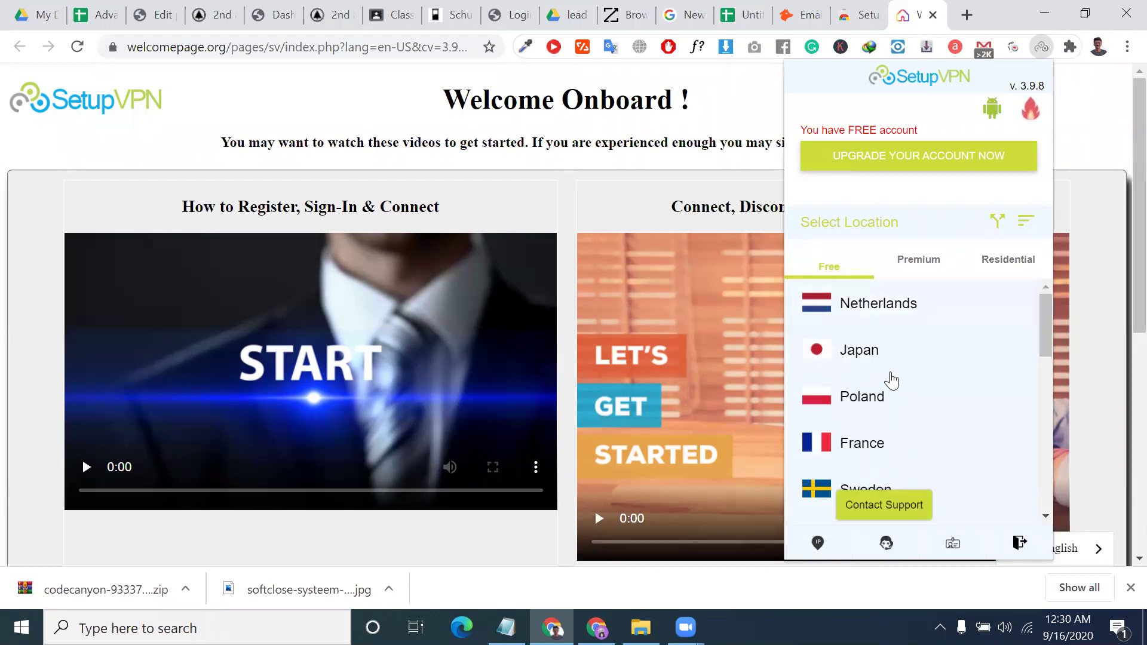
mouse_move(894, 402)
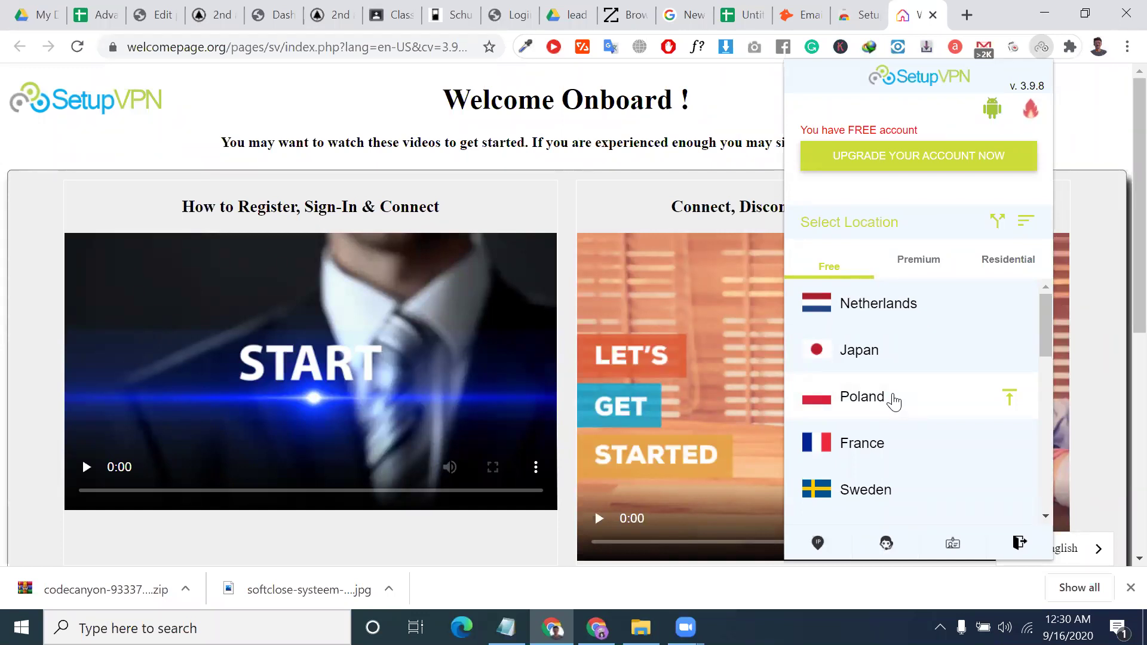
left_click(1009, 263)
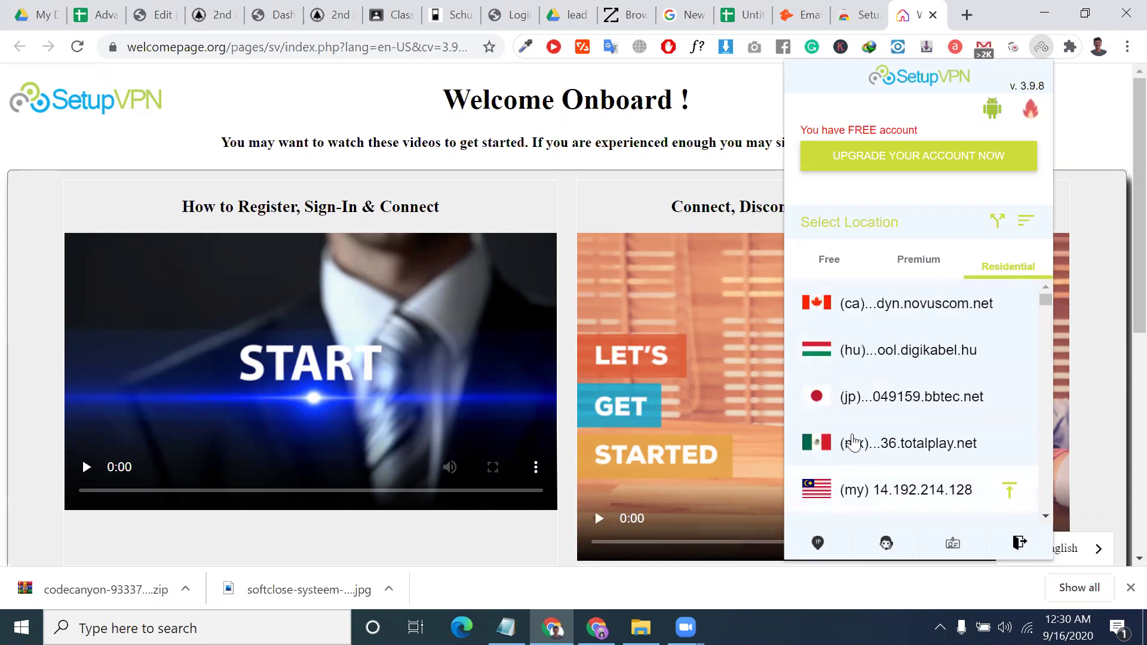
scroll(749, 287, "down", 5)
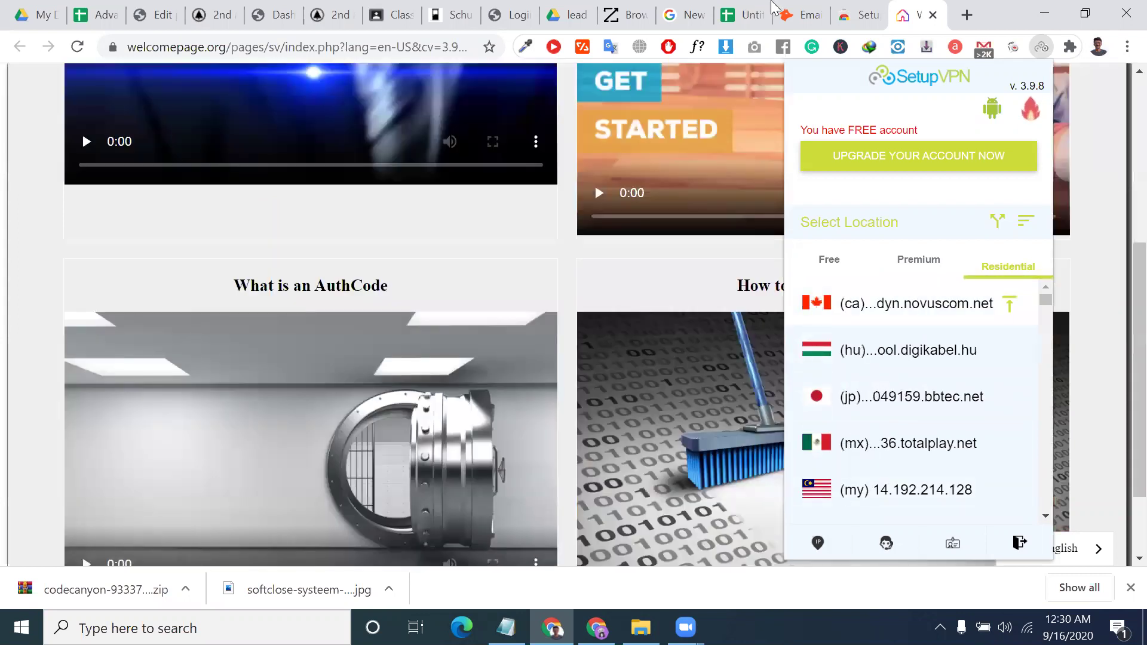
Return to Hunter's Email Finder page and bring up the spreadsheet of contacts.
left_click(807, 2)
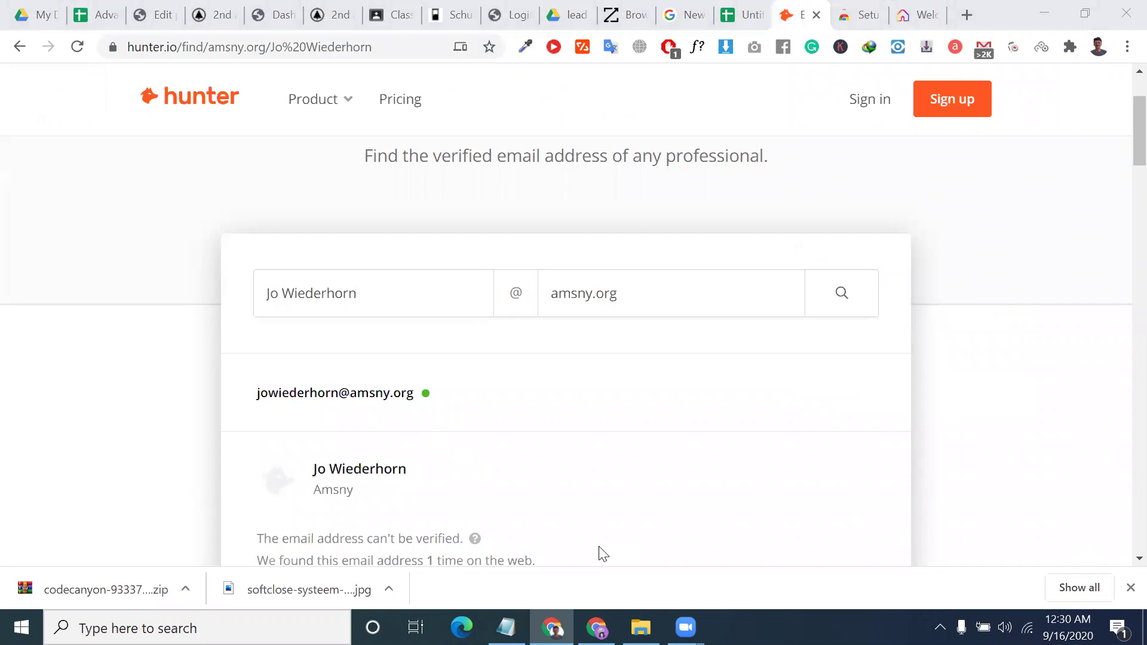
left_click(744, 14)
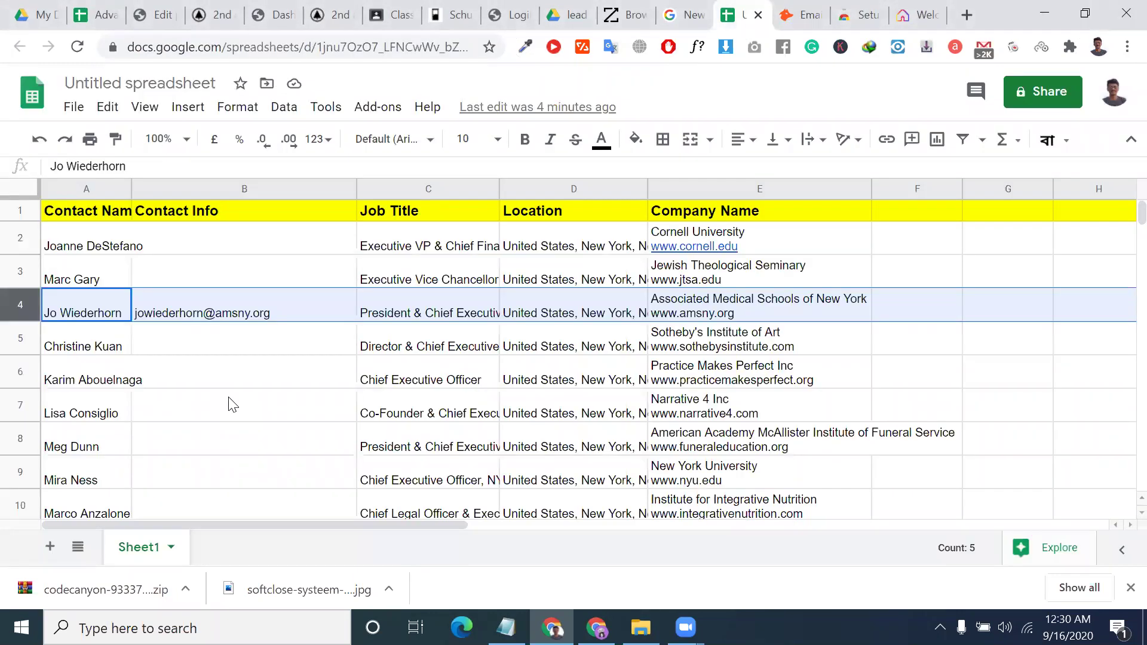
left_click(88, 317)
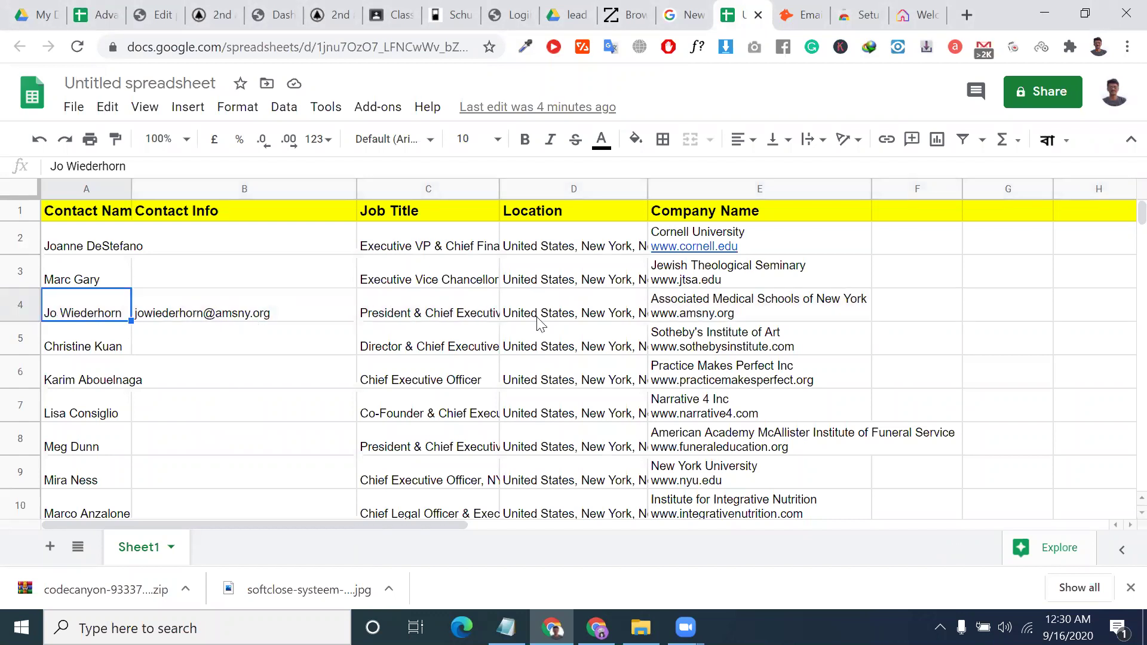
left_click(563, 328)
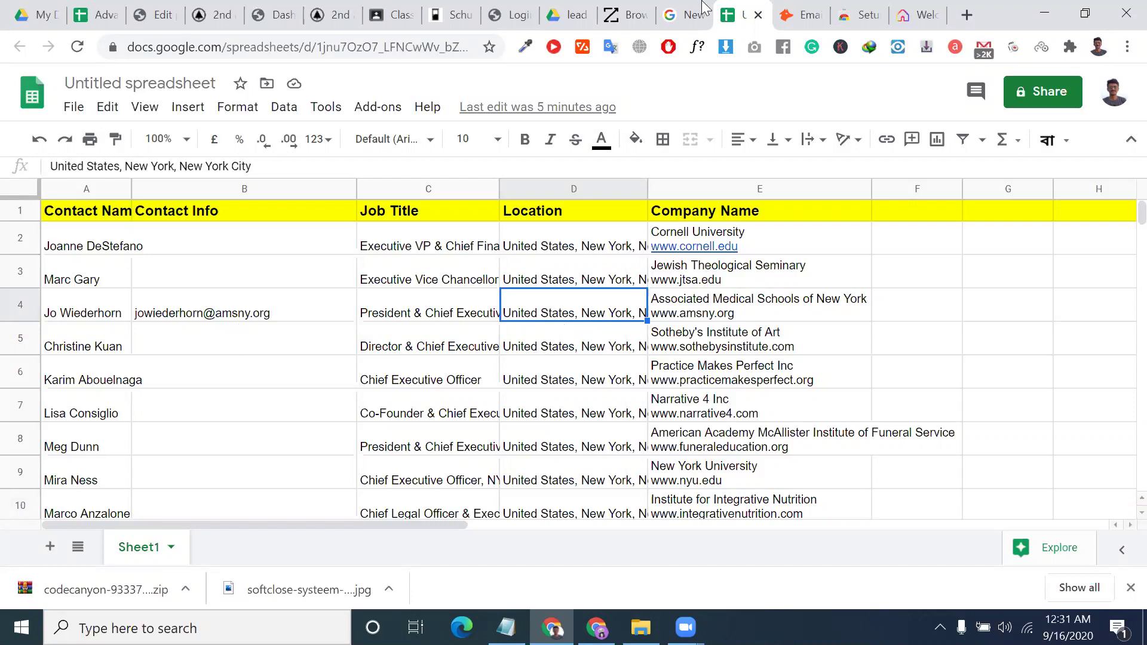
Switch to ZoomInfo's search page and enter "it" as the industry.
left_click(641, 4)
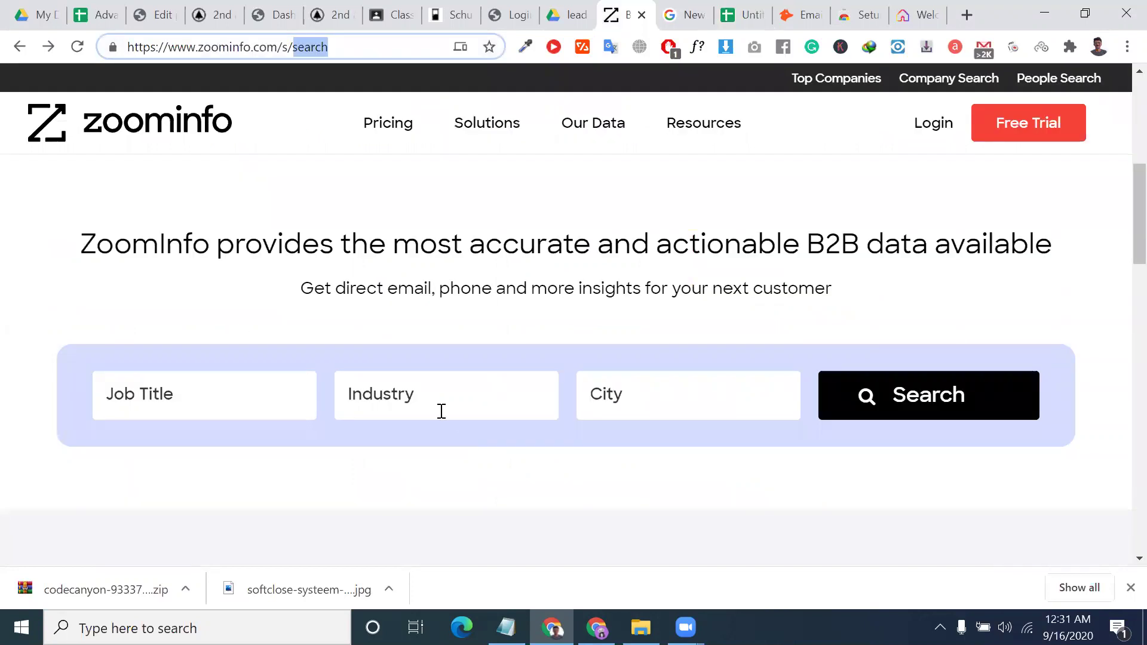
left_click(441, 411)
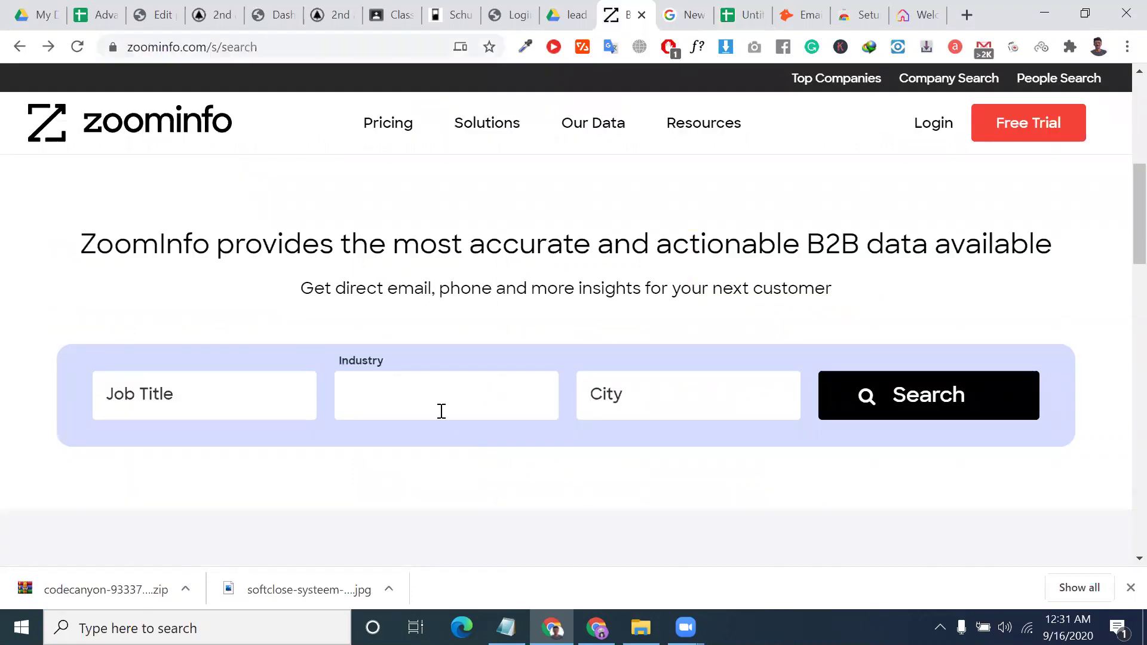
type("iy")
key("BackSpace")
type("t")
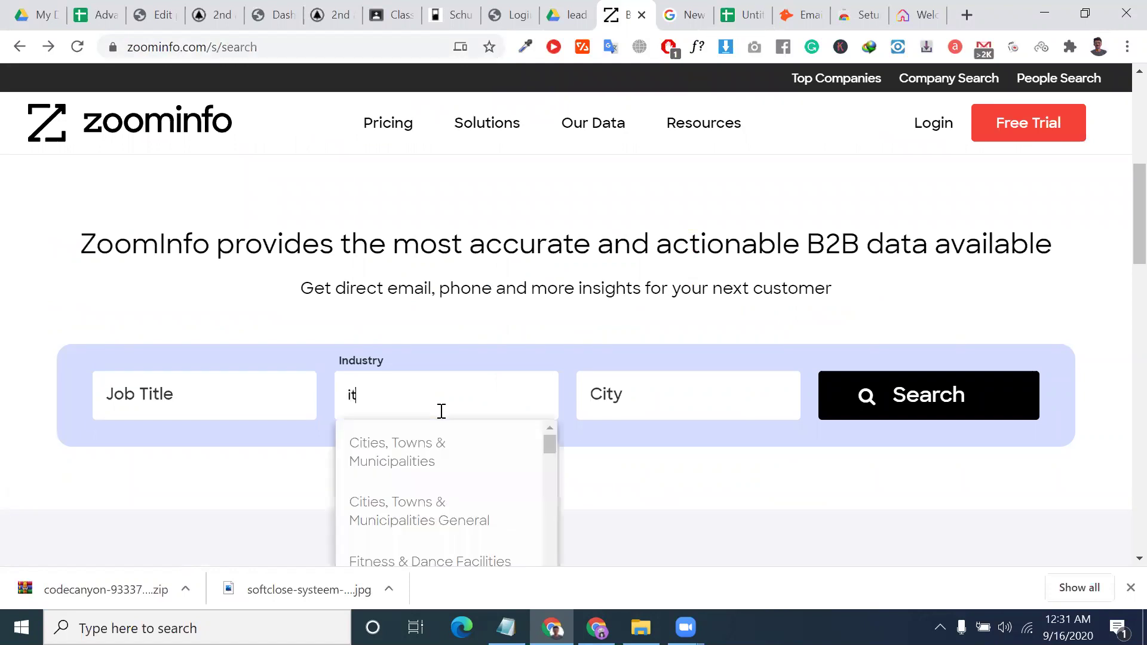
Look through ZoomInfo's industry suggestions matching "it".
scroll(436, 519, "down", 1)
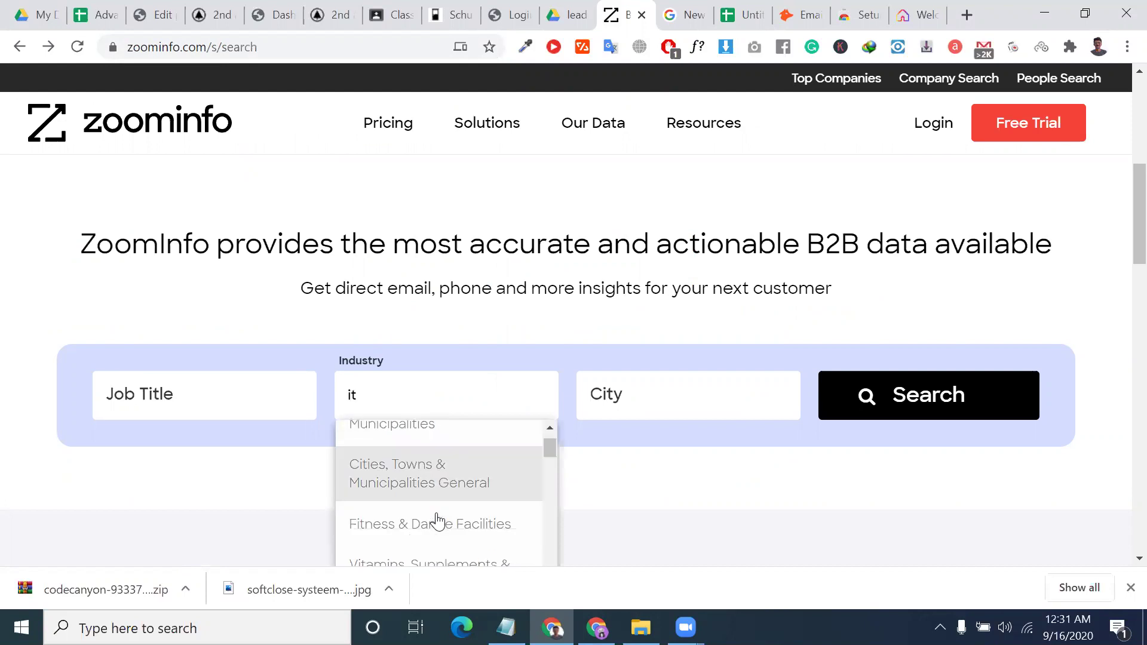
scroll(448, 493, "down", 1)
scroll(448, 494, "down", 4)
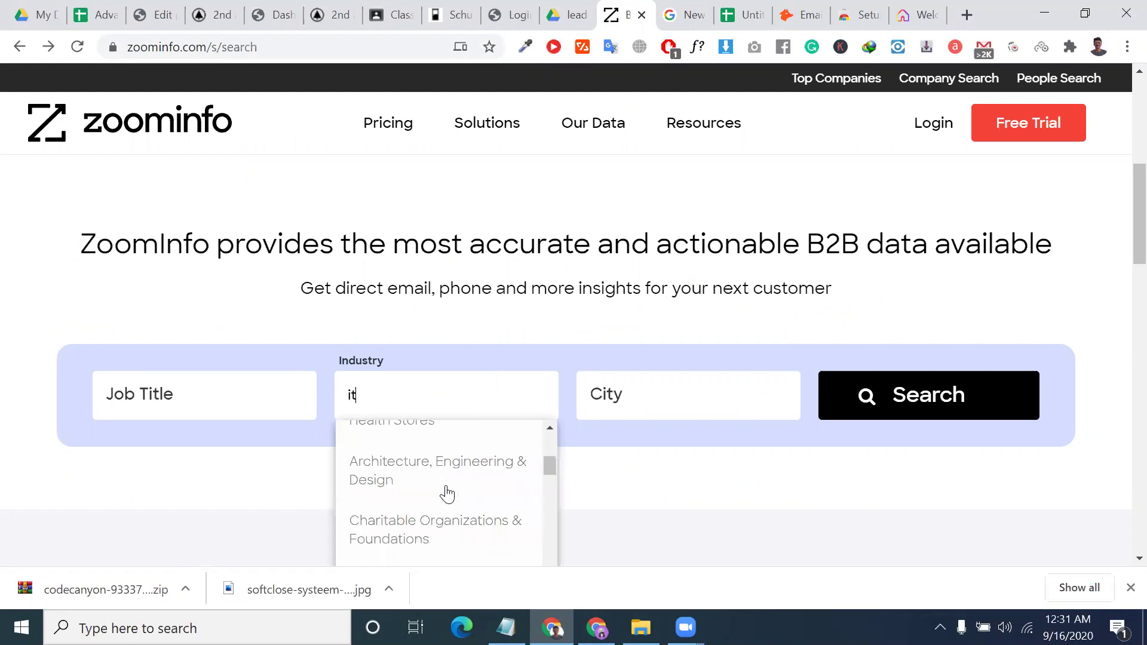
scroll(447, 493, "down", 3)
scroll(430, 520, "down", 1)
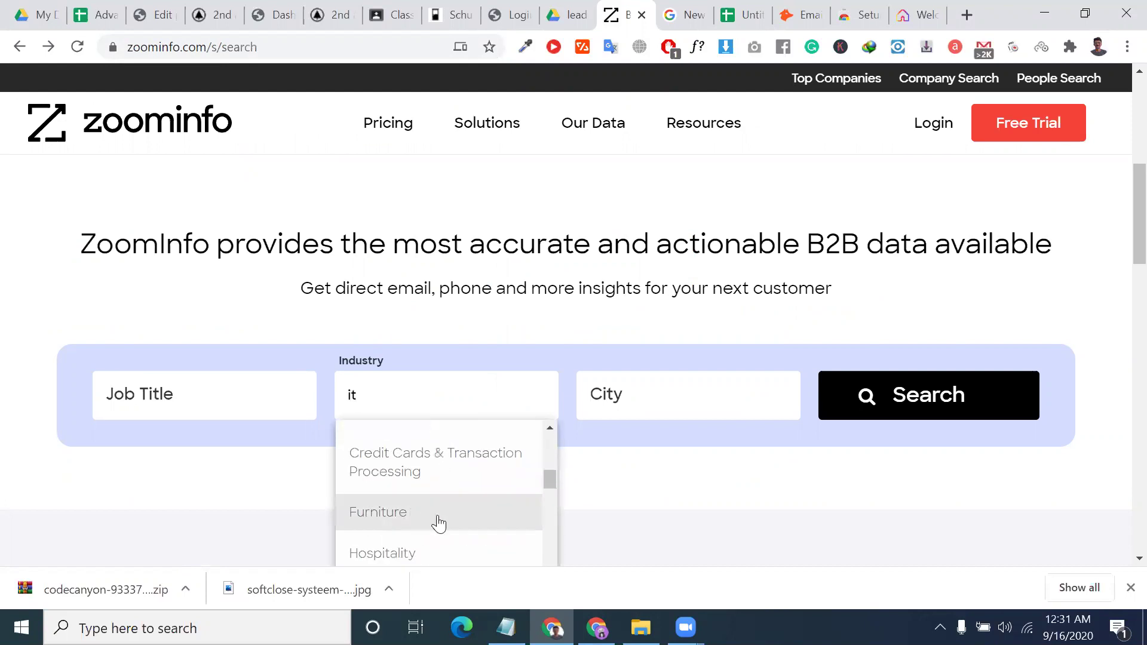
scroll(390, 465, "down", 3)
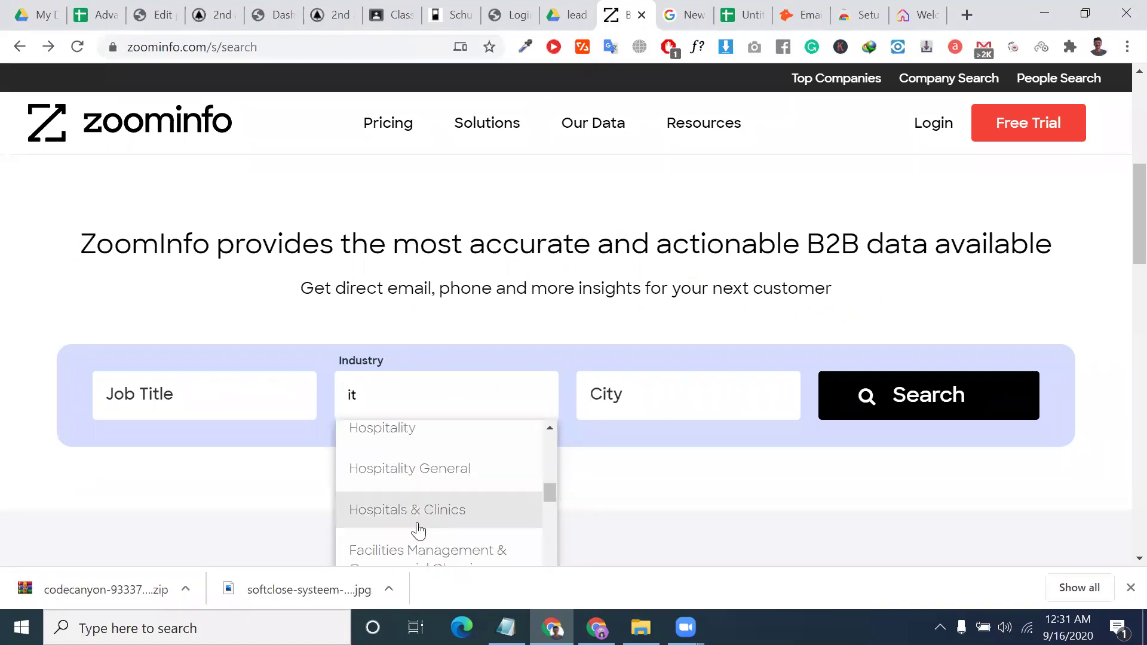
scroll(418, 530, "down", 3)
scroll(341, 486, "down", 1)
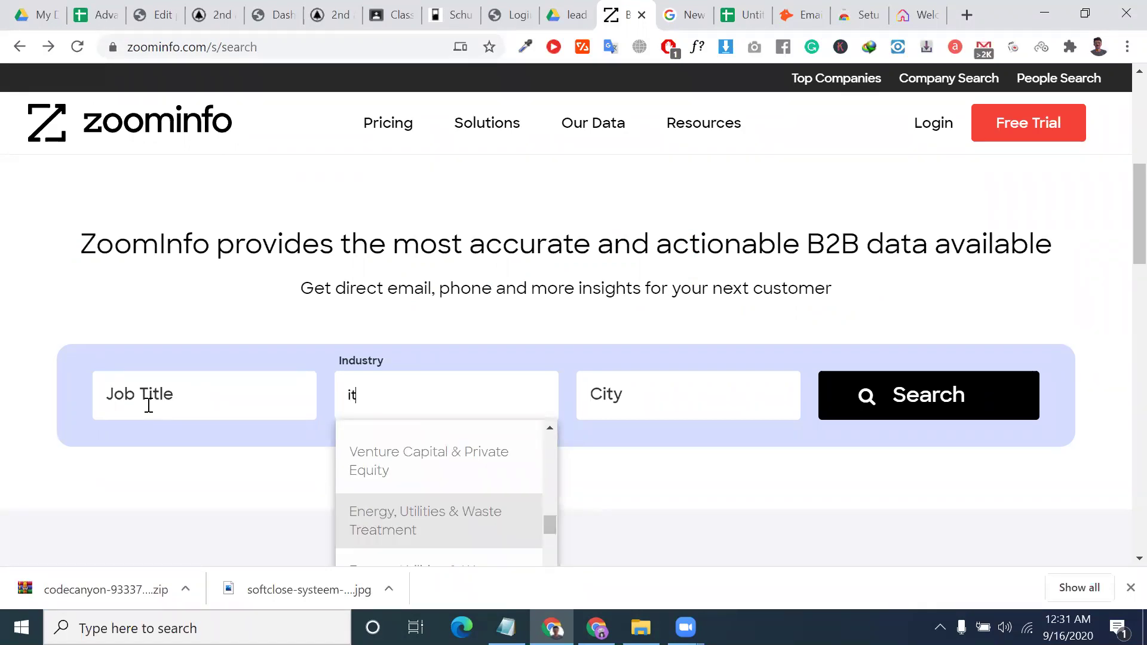
scroll(416, 488, "down", 1)
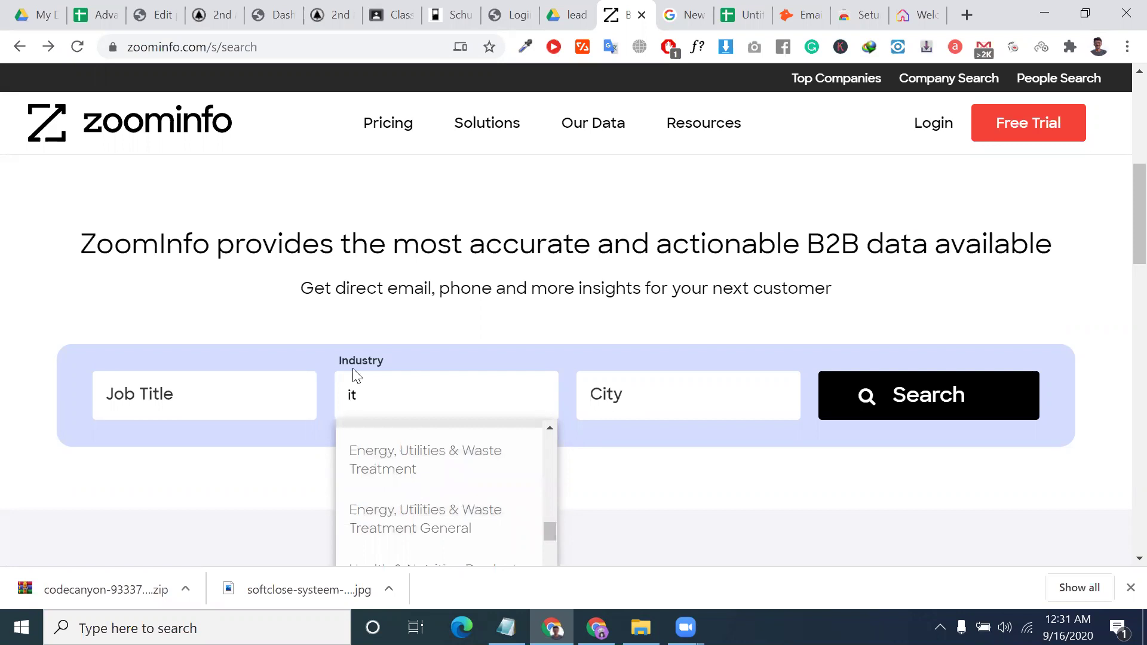
scroll(357, 375, "down", 3)
scroll(393, 384, "down", 1)
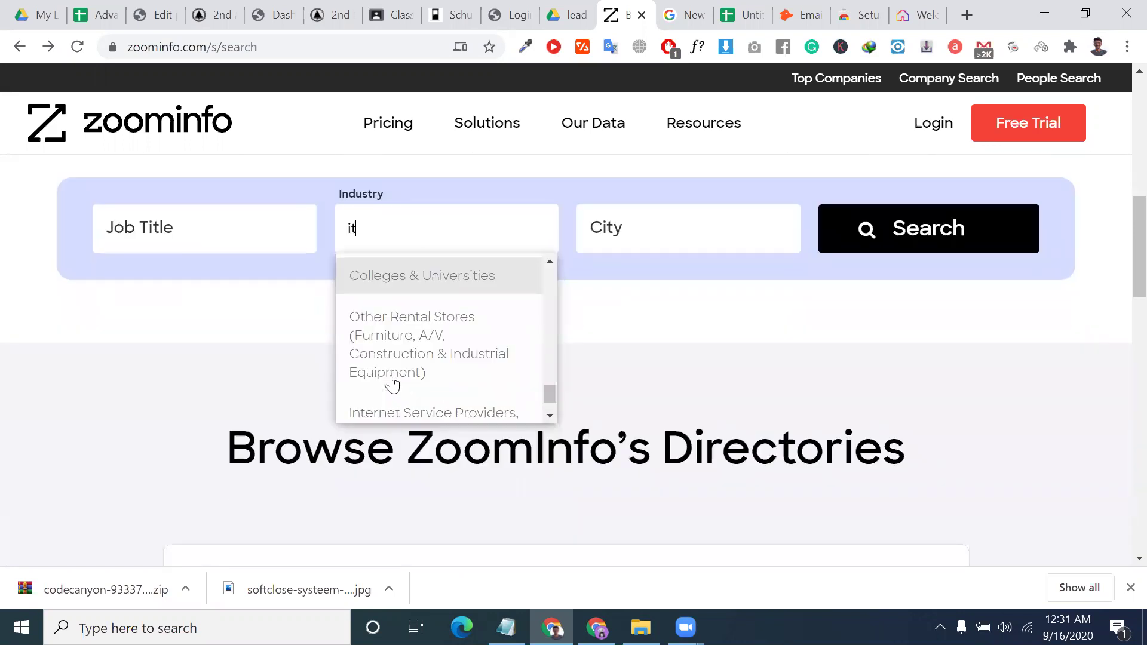
scroll(406, 335, "down", 1)
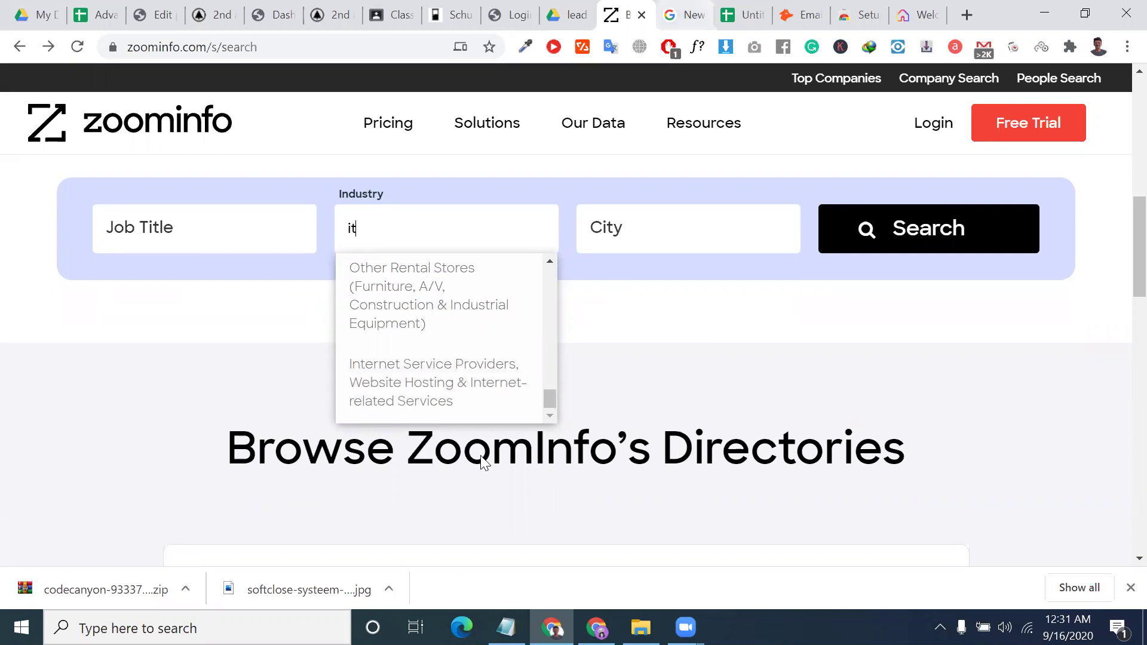
Return to the contacts spreadsheet and highlight the e-mail address in row 4's Contact Info cell.
key("ctrl+Tab")
key("ctrl+Tab")
scroll(484, 463, "right", 10)
scroll(484, 463, "down", 4)
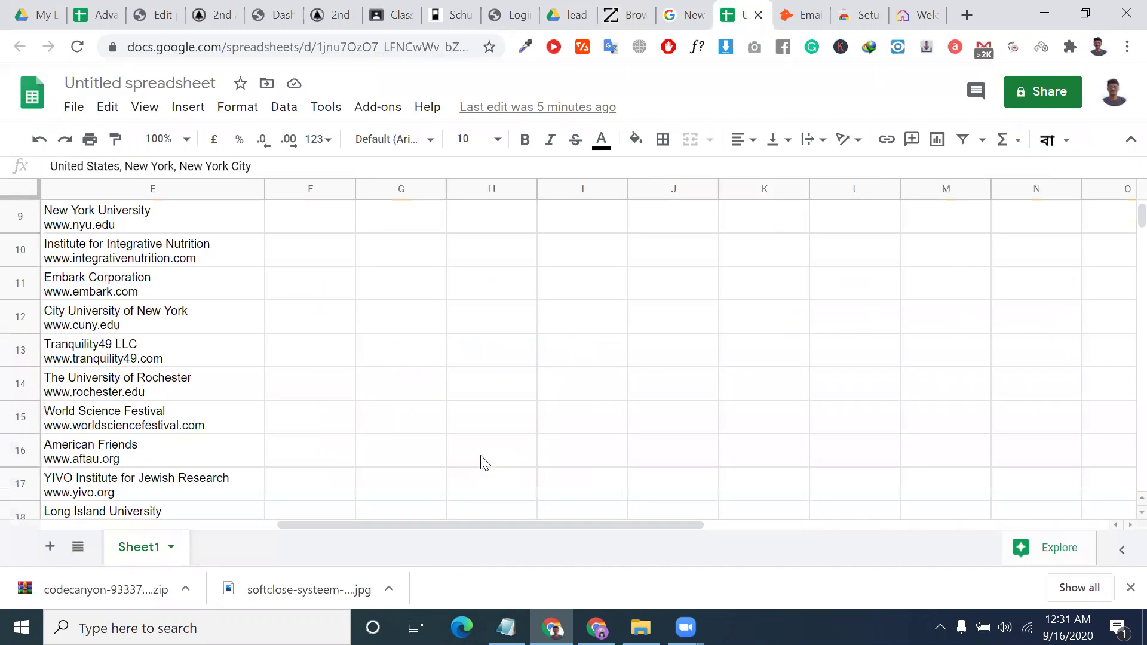
scroll(203, 340, "left", 10)
scroll(218, 304, "up", 4)
left_click(217, 305)
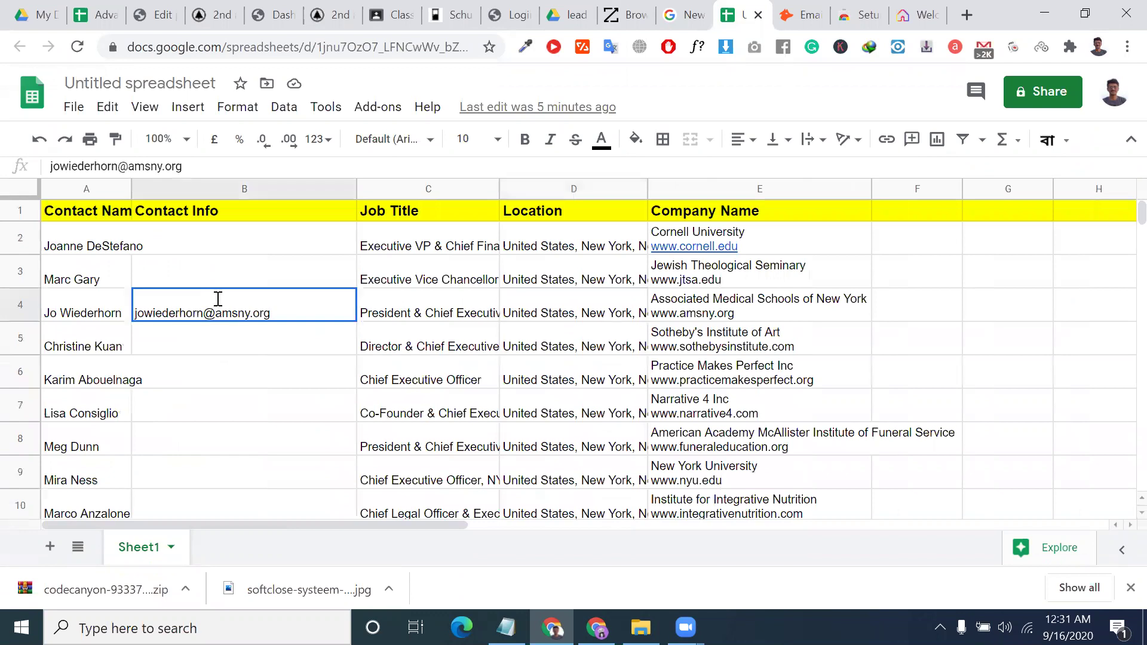
triple_click(217, 311)
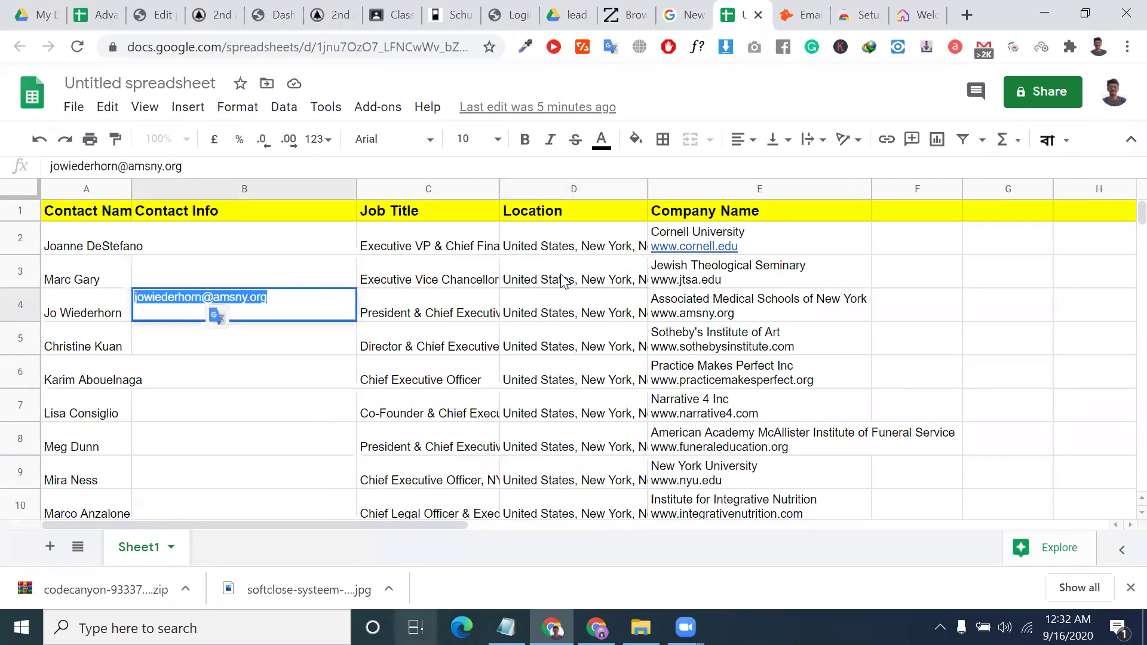
scroll(656, 519, "right", 2)
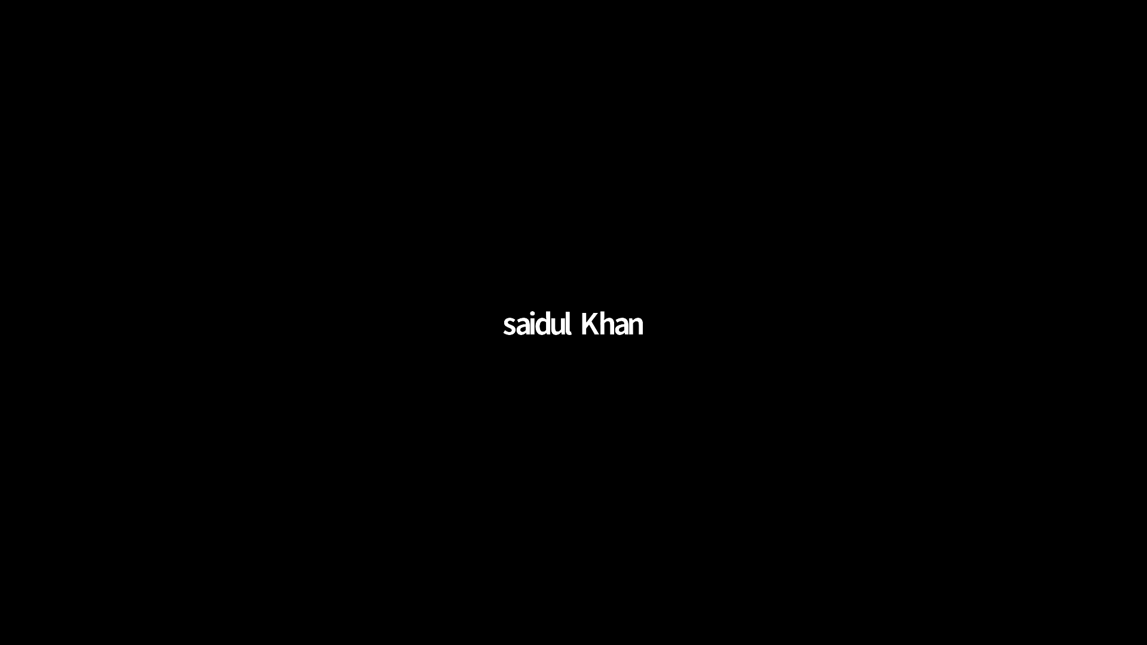